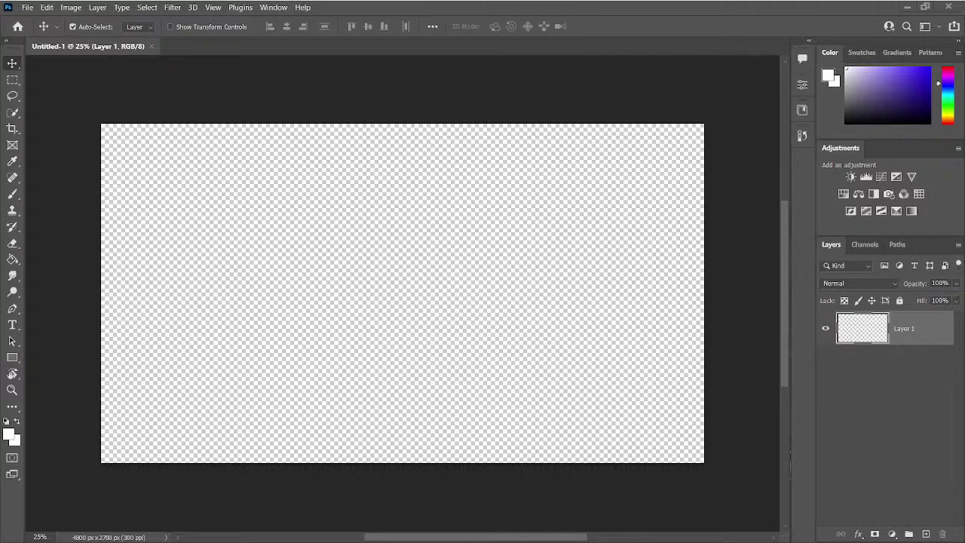
Step: Scale the placed Death Battle VS Template image to 151.76% so it fills the canvas height and width, and commit it
left_click_drag(407, 161, 403, 123)
left_click_drag(402, 405, 402, 460)
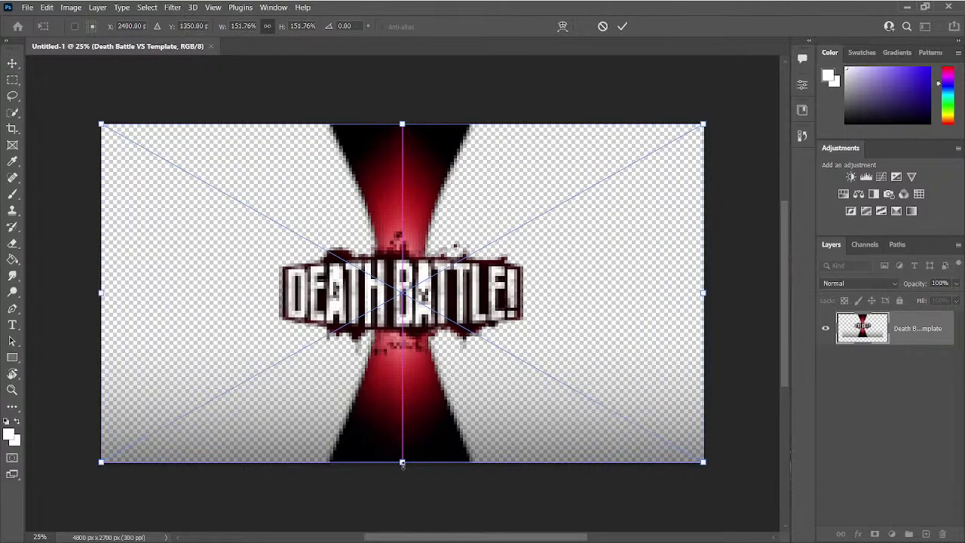
key("Return")
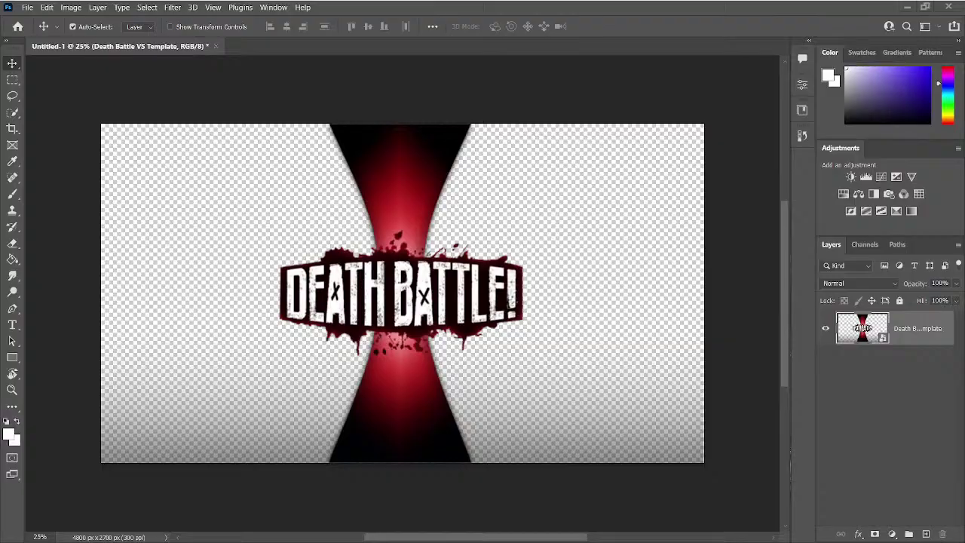
Step: Switch to the web browser and open the Google home page ready for a new search
key("alt+Tab")
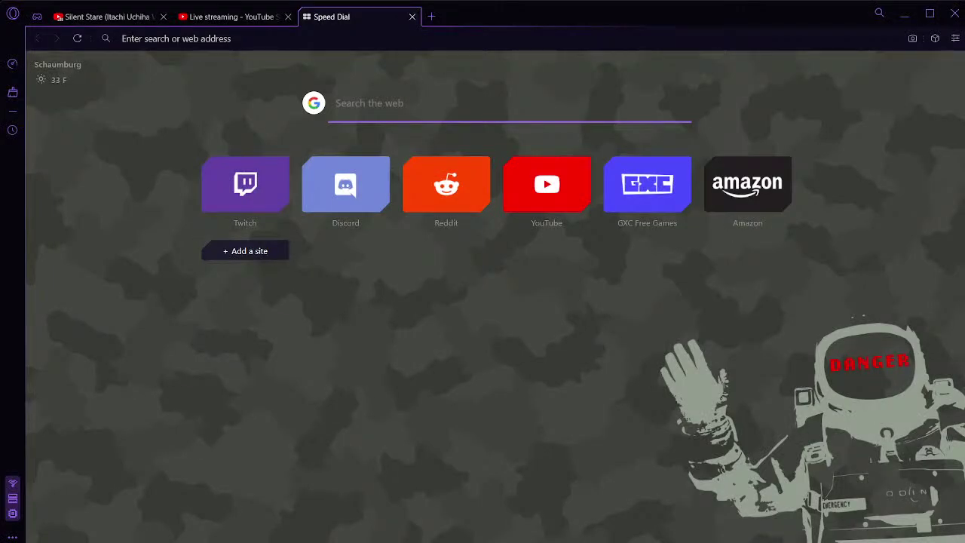
key("alt+Tab")
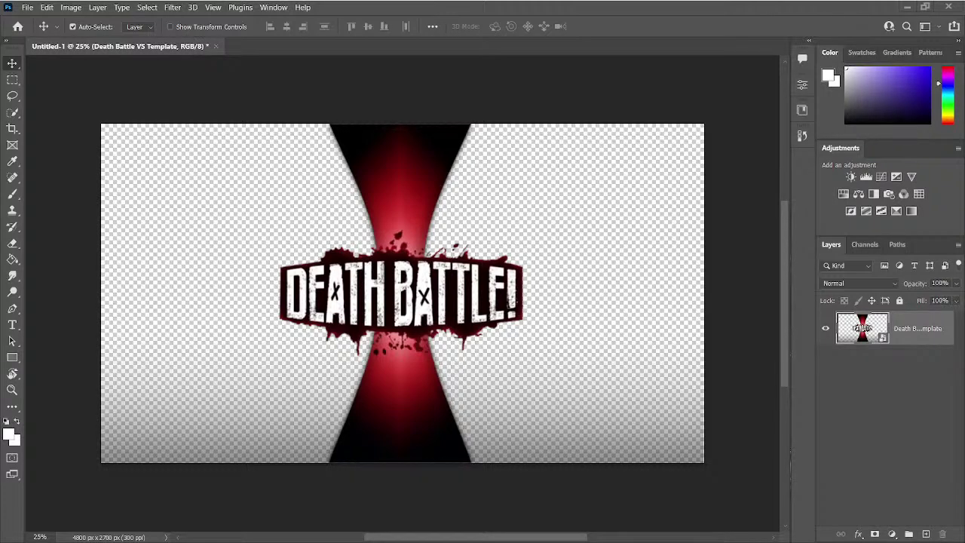
key("alt+Tab")
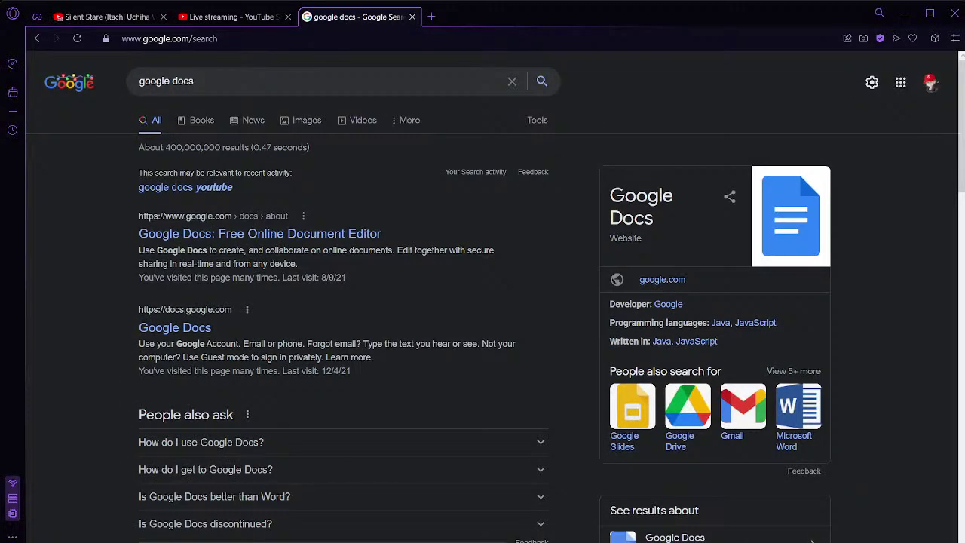
left_click(83, 87)
left_click(438, 265)
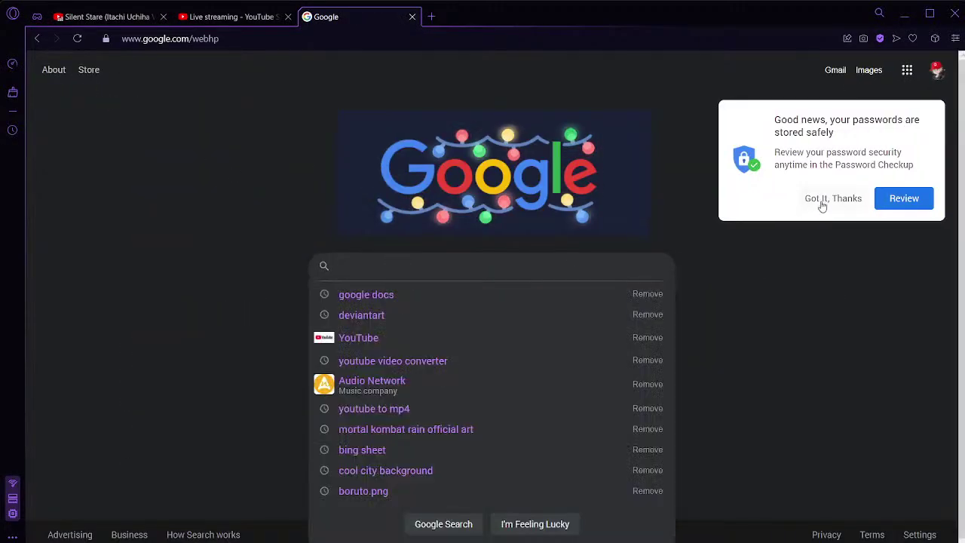
left_click(439, 264)
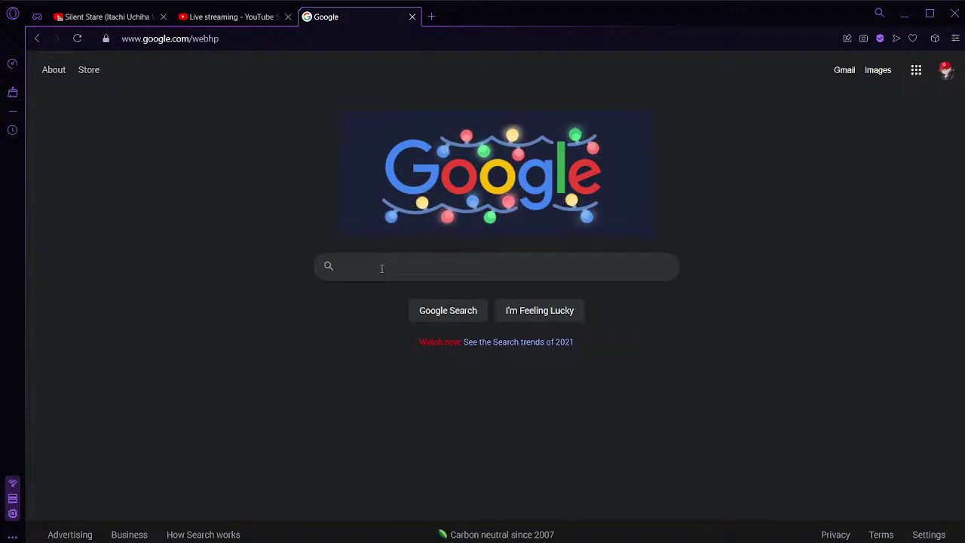
left_click(381, 268)
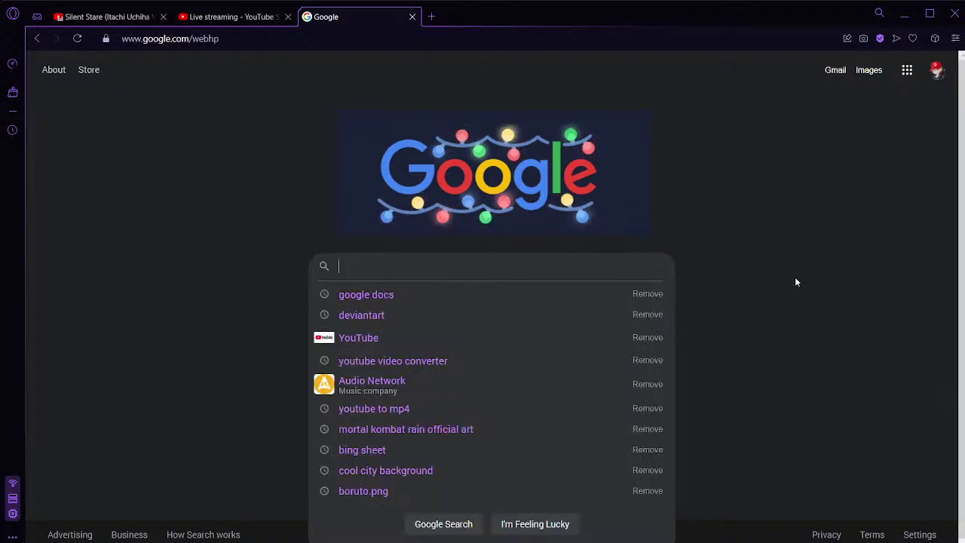
type("yo")
key("BackSpace")
key("BackSpace")
type("yuse")
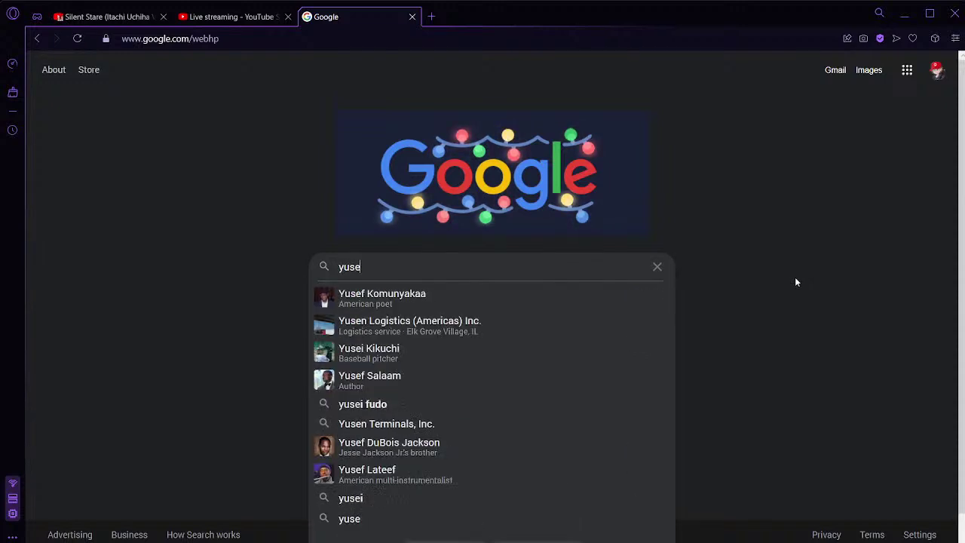
key("BackSpace")
type("uke")
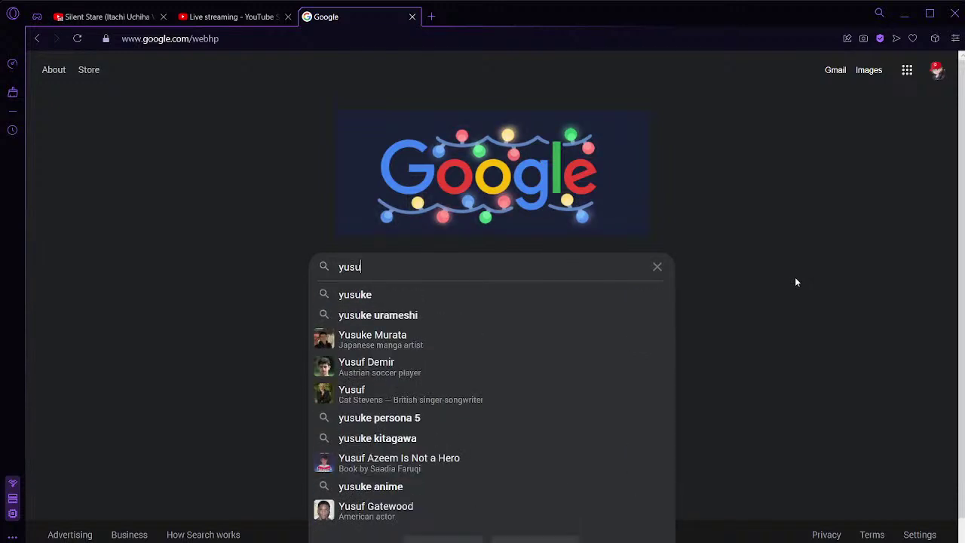
key("BackSpace")
key("BackSpace")
key("BackSpace")
key("BackSpace")
key("BackSpace")
key("BackSpace")
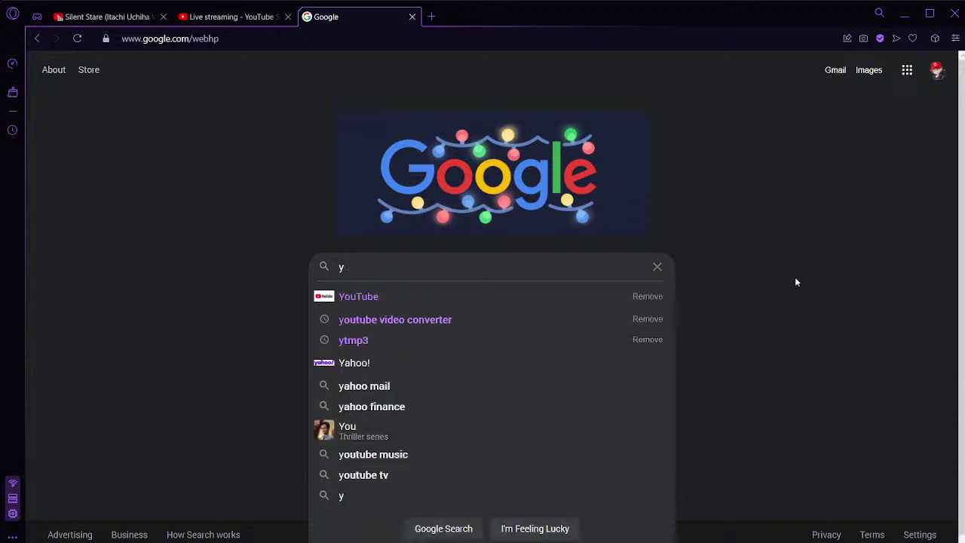
type("dea")
key("BackSpace")
key("BackSpace")
key("BackSpace")
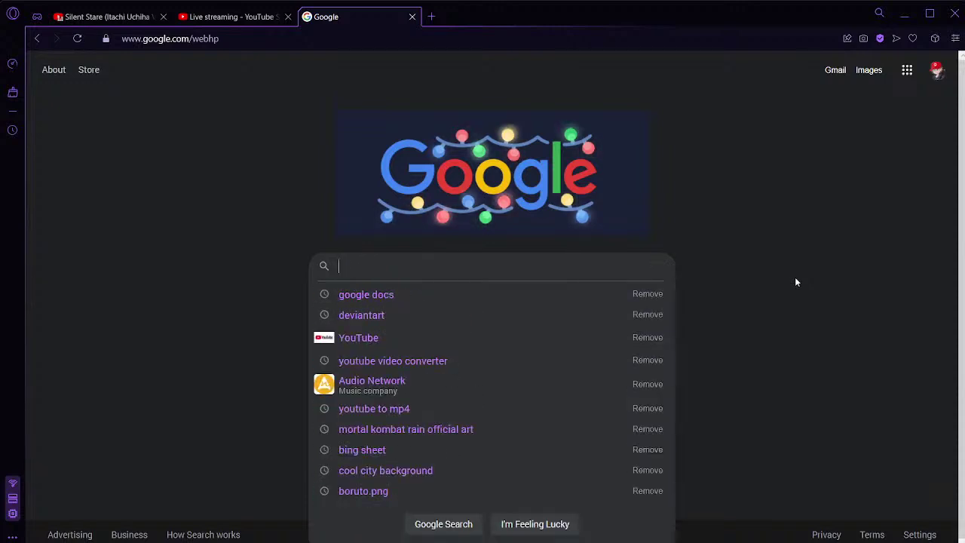
type("yoh")
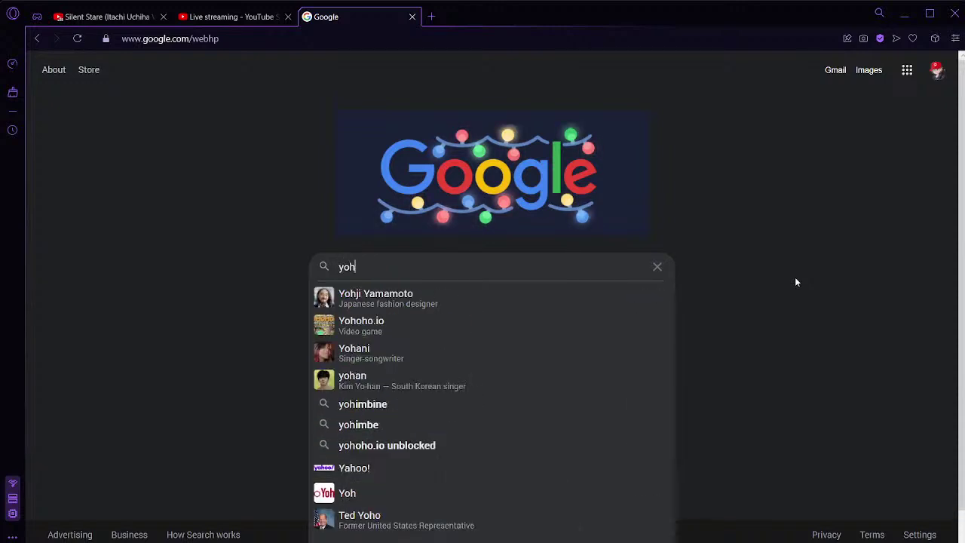
key("BackSpace")
key("BackSpace")
key("BackSpace")
Step: Search Google for "shaman king yoh.png" and show the image results
type("shame")
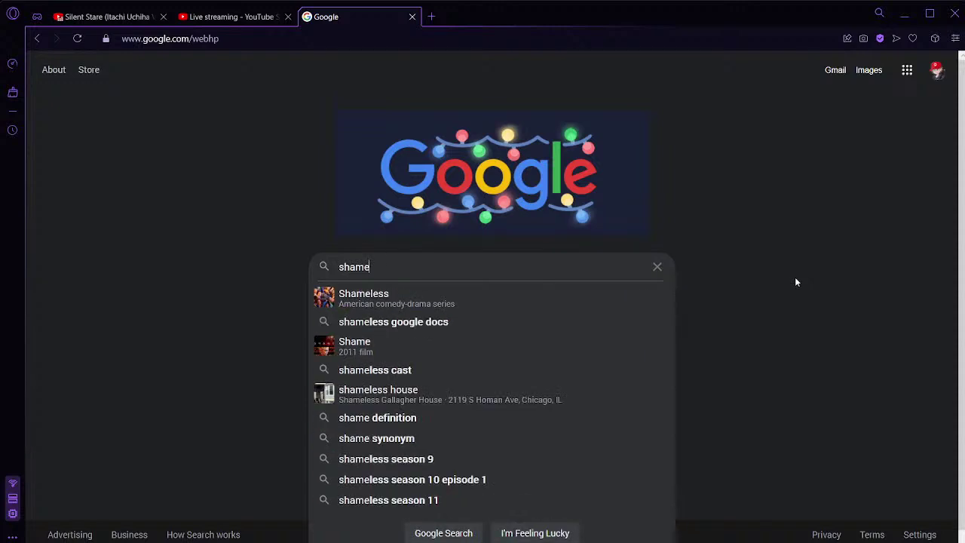
key("BackSpace")
key("BackSpace")
type("man king")
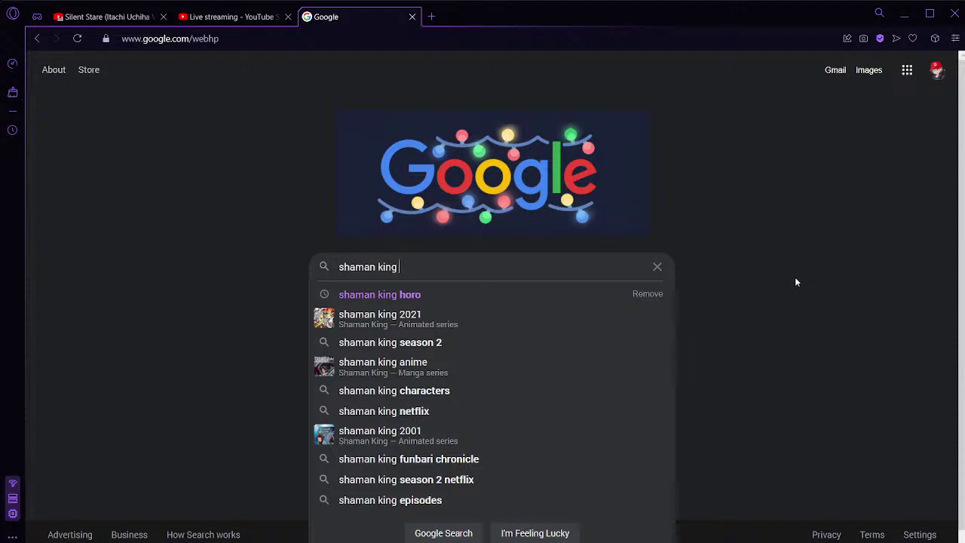
type("s")
key("BackSpace")
type("yoh")
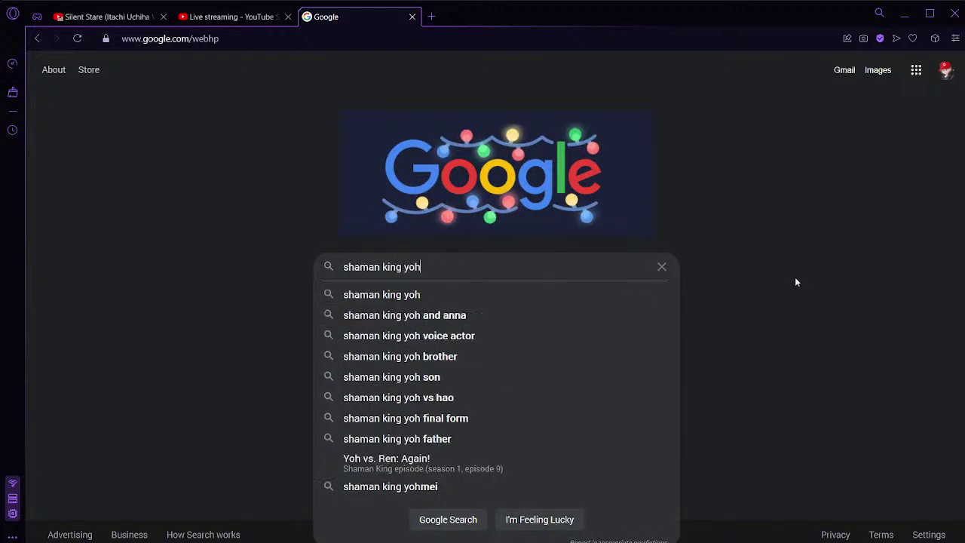
type(".png")
key("Return")
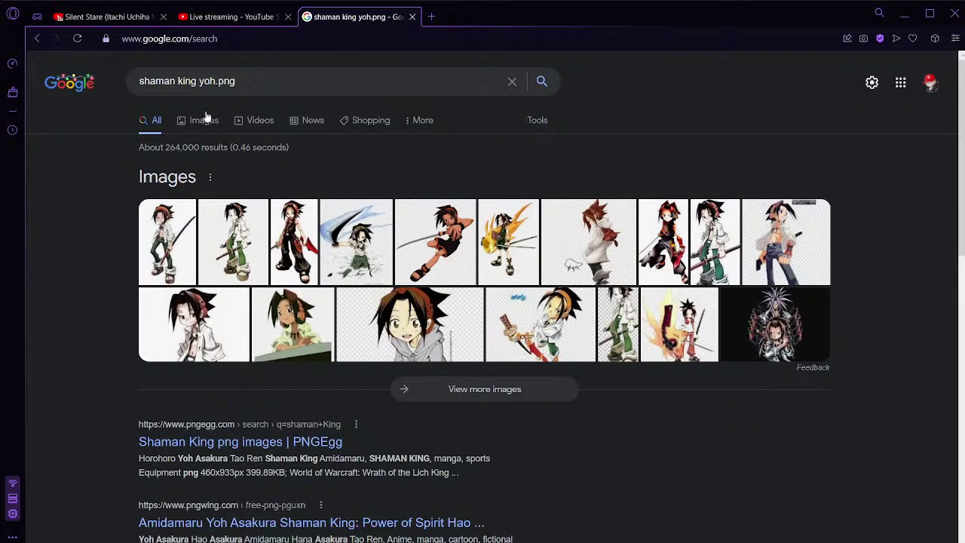
left_click(198, 119)
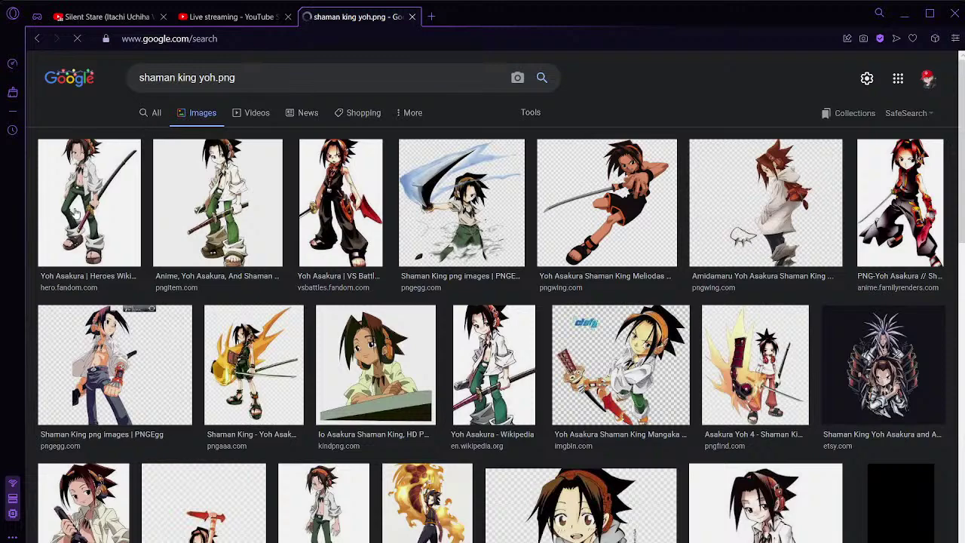
Step: Preview the Yoh Asakura images from Heroes Wiki, PNGEgg and Anime Family Renders
left_click(74, 211)
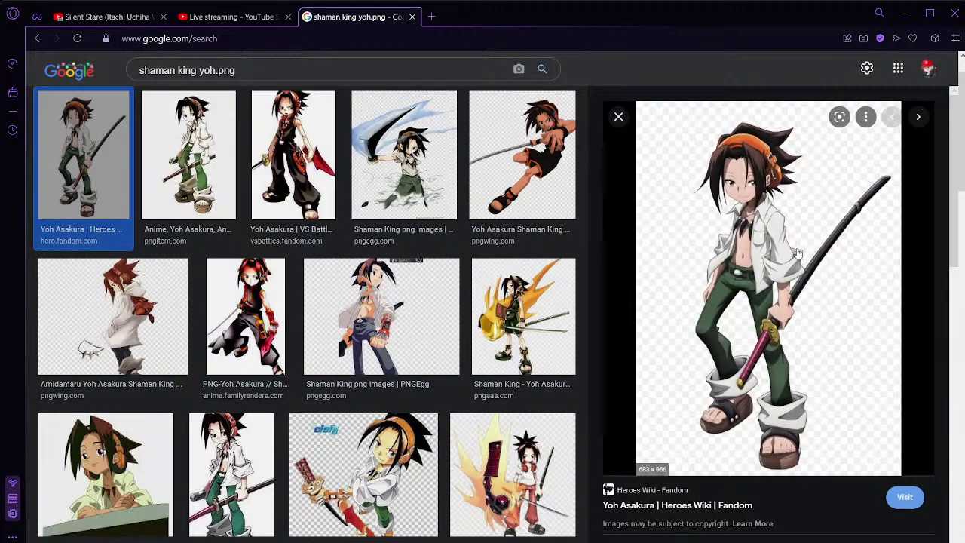
left_click(354, 324)
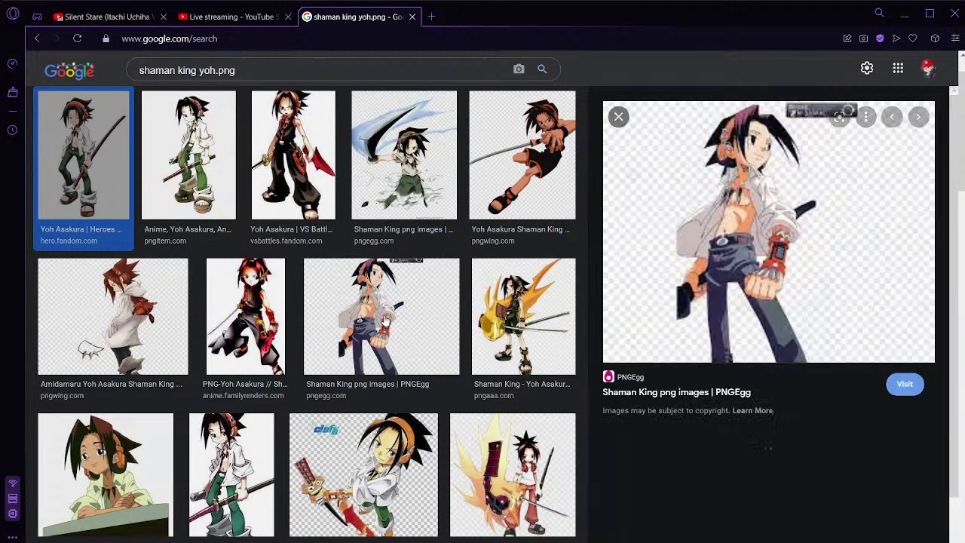
left_click(262, 331)
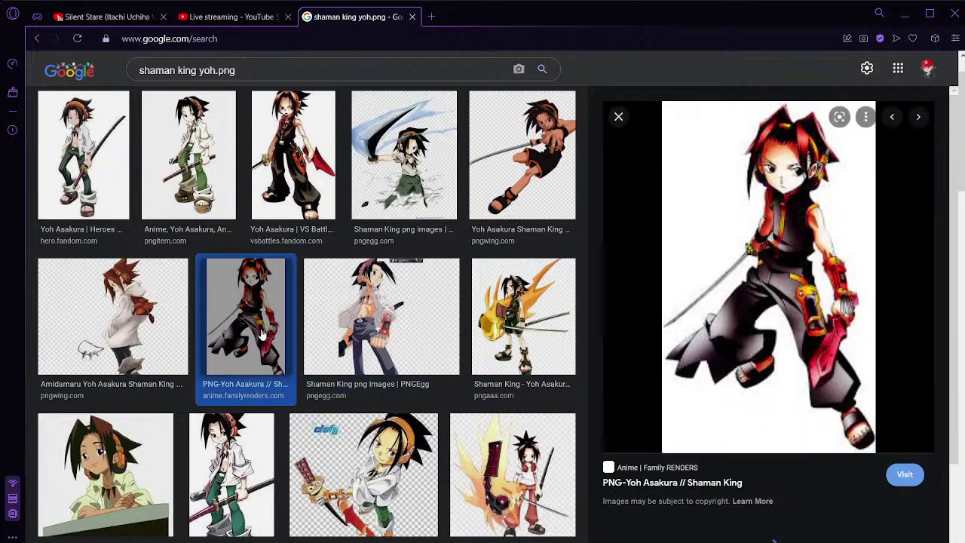
Step: Open the IMGBIN page of the Yoh Asakura PNG with the red sword and download the image
scroll(317, 347, "down", 2)
left_click(363, 364)
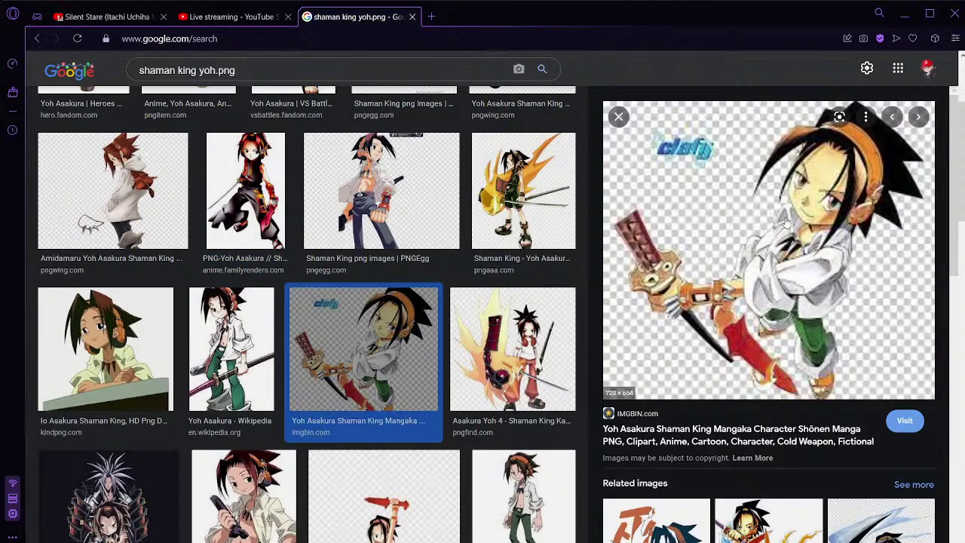
scroll(444, 205, "down", 3)
scroll(837, 241, "down", 3)
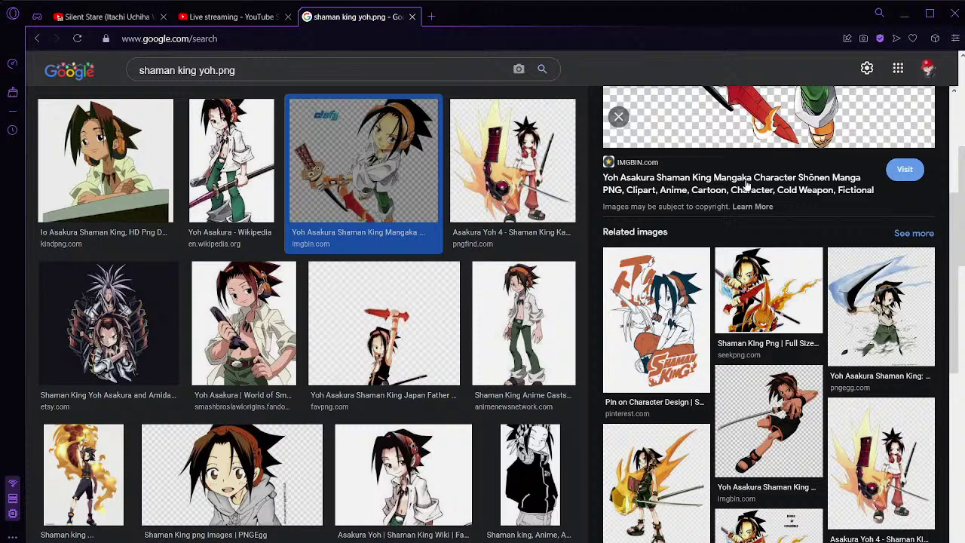
scroll(745, 184, "up", 3)
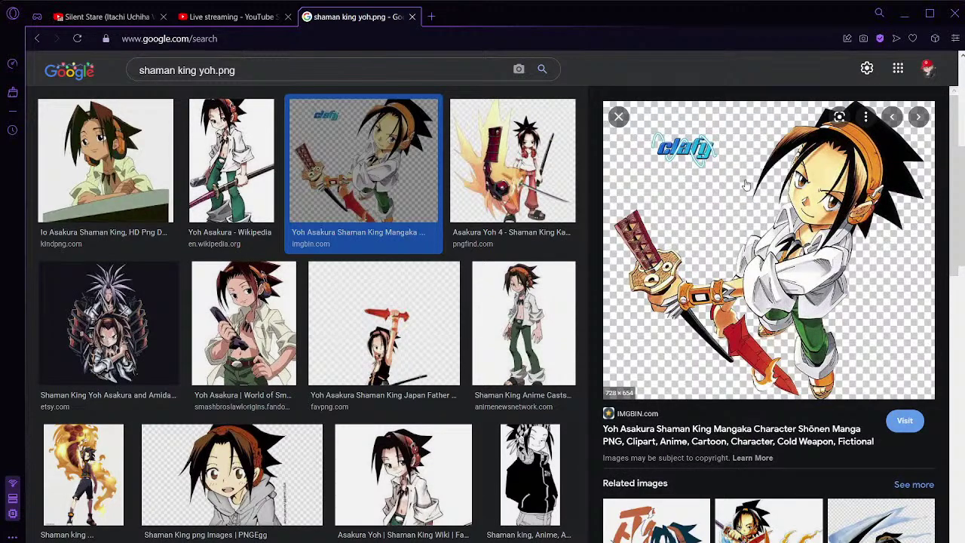
scroll(745, 185, "down", 3)
left_click(693, 248)
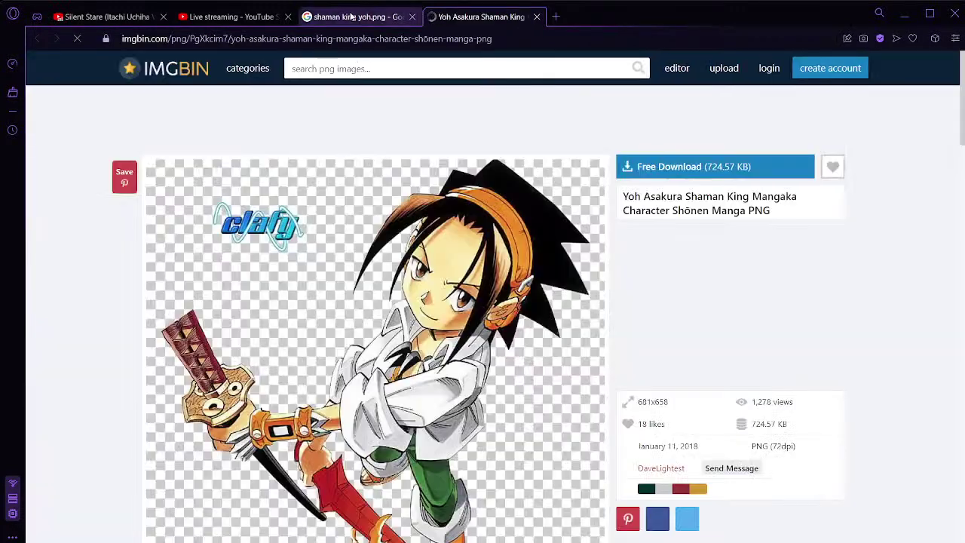
left_click(350, 17)
left_click(479, 16)
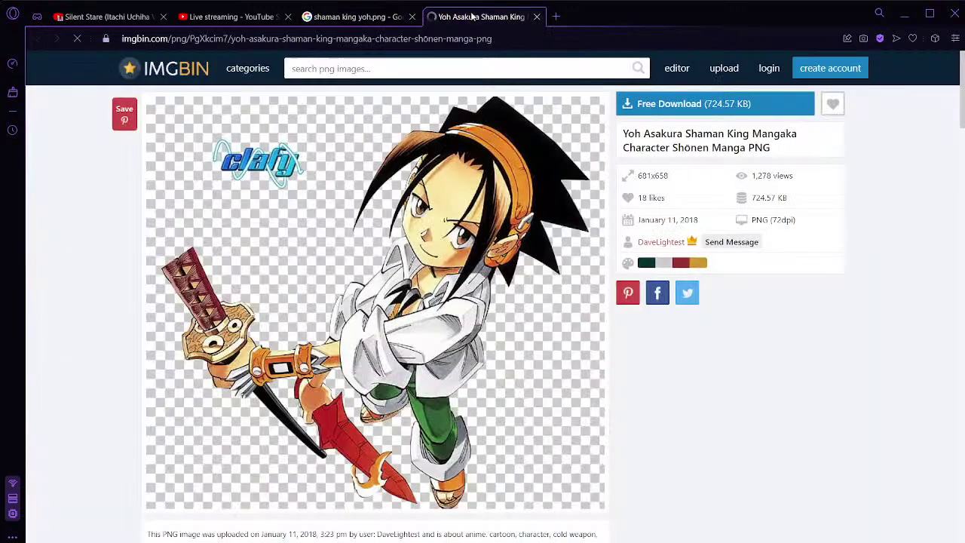
left_click(727, 103)
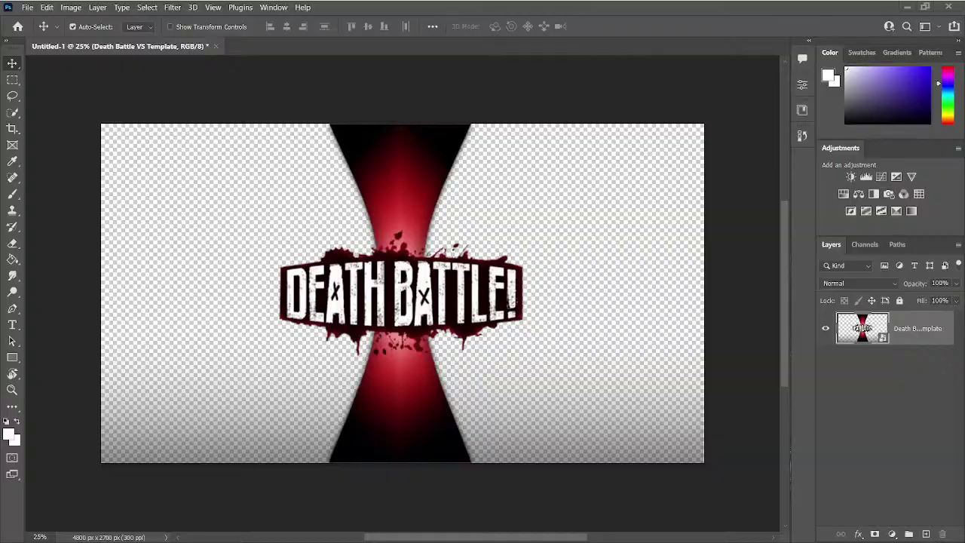
Step: Return to the web browser, check the live stream's chat in YouTube Studio, and bring up the Google home page
key("alt+Tab")
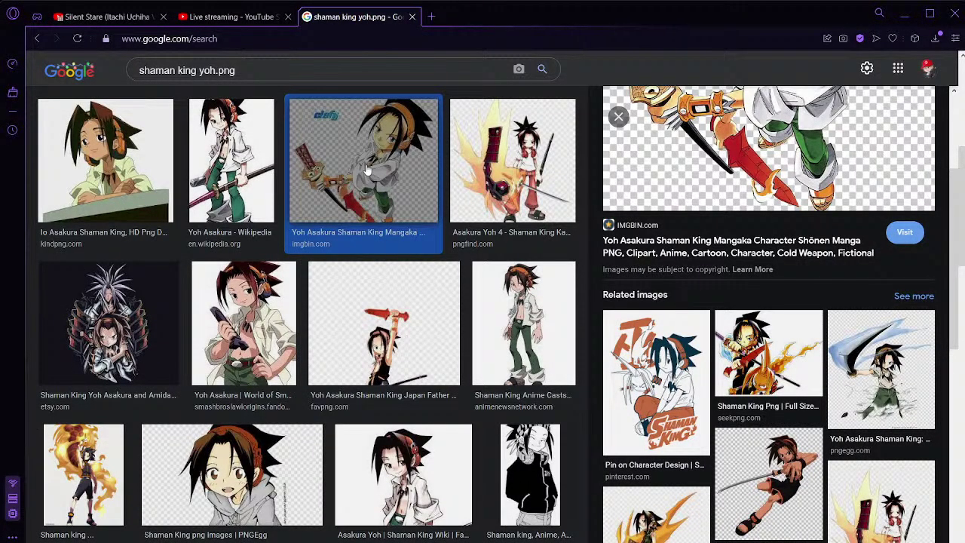
left_click(230, 16)
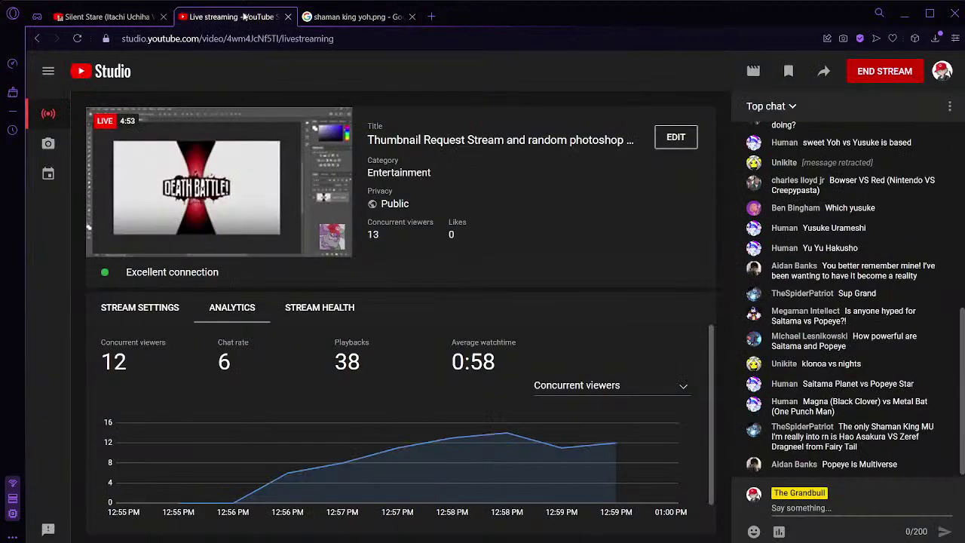
left_click(362, 17)
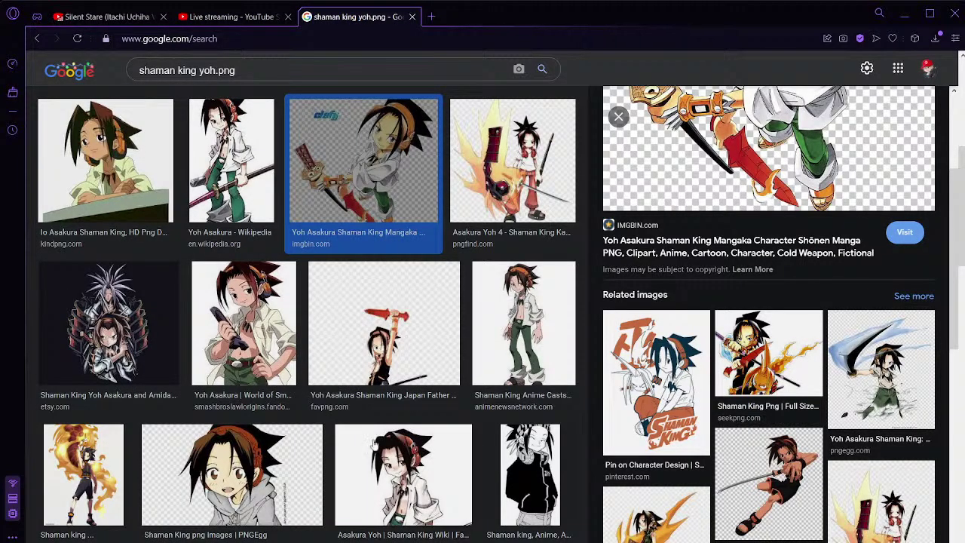
left_click(85, 73)
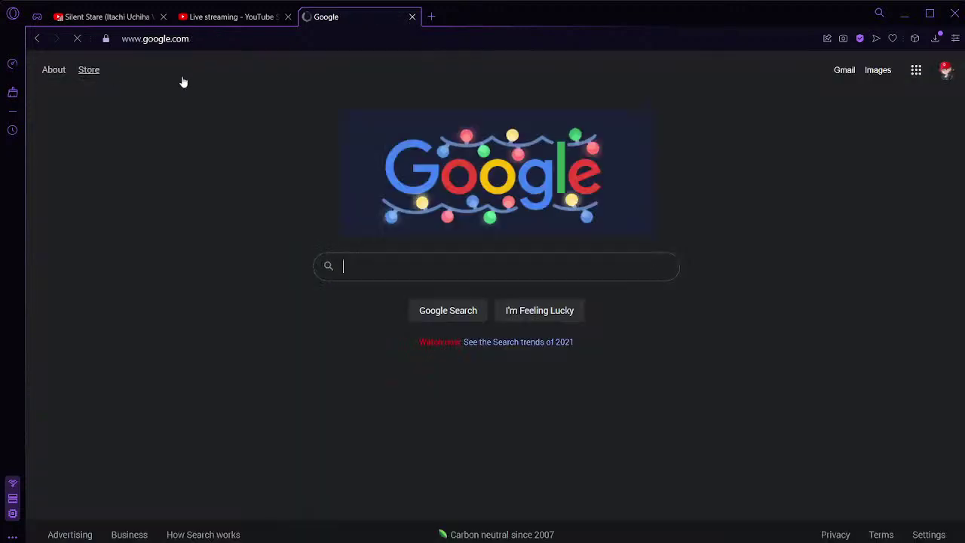
left_click(416, 280)
left_click(257, 24)
left_click(325, 17)
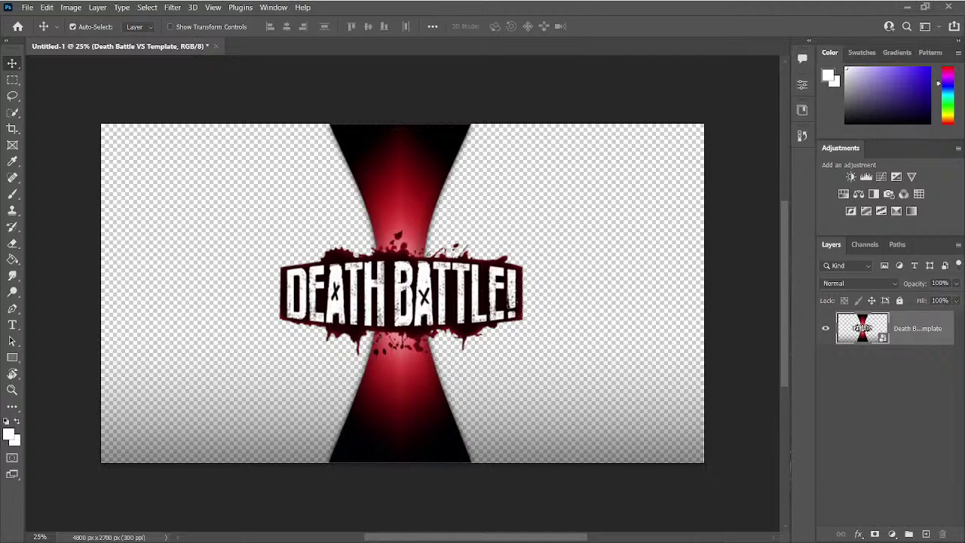
Step: Scale the placed Yoh image to 175.14%, rotate it to -20.96°, and position the character over the right half of the canvas
left_click_drag(435, 304, 597, 361)
left_click_drag(425, 358, 245, 347)
left_click_drag(165, 258, 168, 384)
left_click_drag(530, 201, 558, 259)
left_click_drag(452, 182, 434, 167)
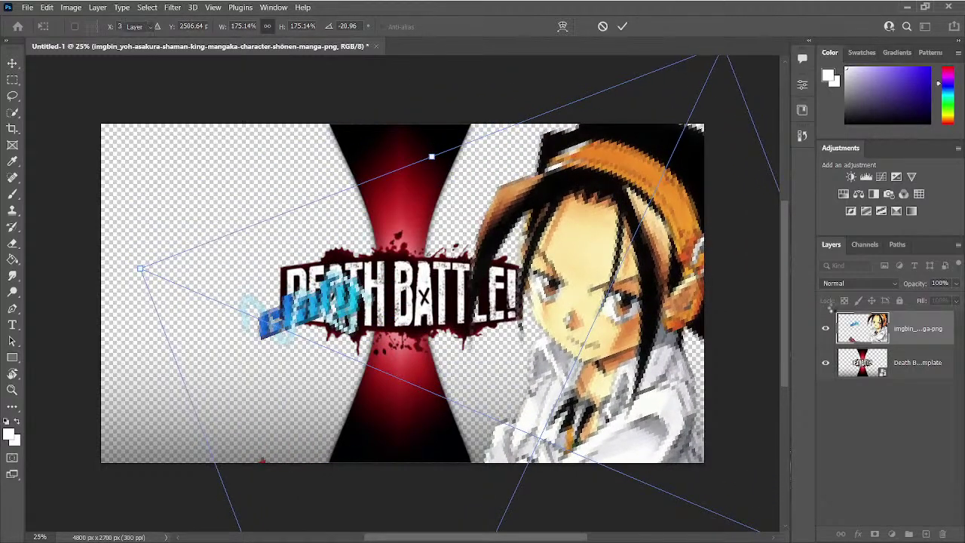
key("Escape")
Step: Place the Yoh layer beneath the Death Battle template layer and erase the stray blue lettering from the image
left_click_drag(889, 358, 887, 379)
key("w")
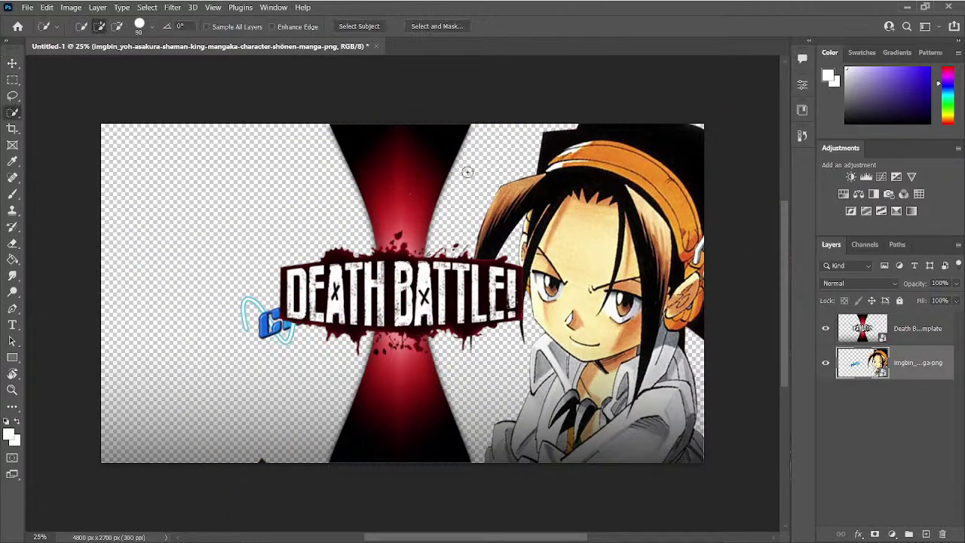
key("e")
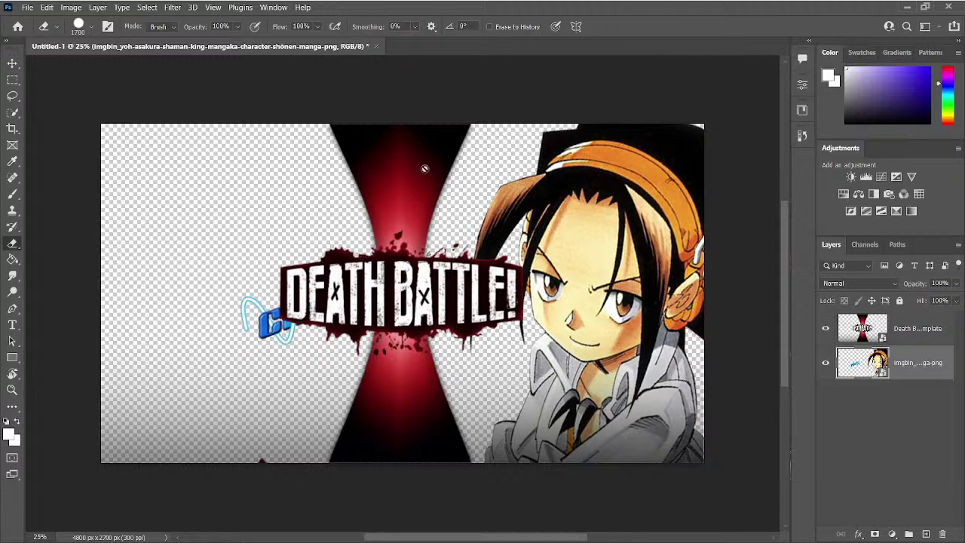
left_click(265, 332)
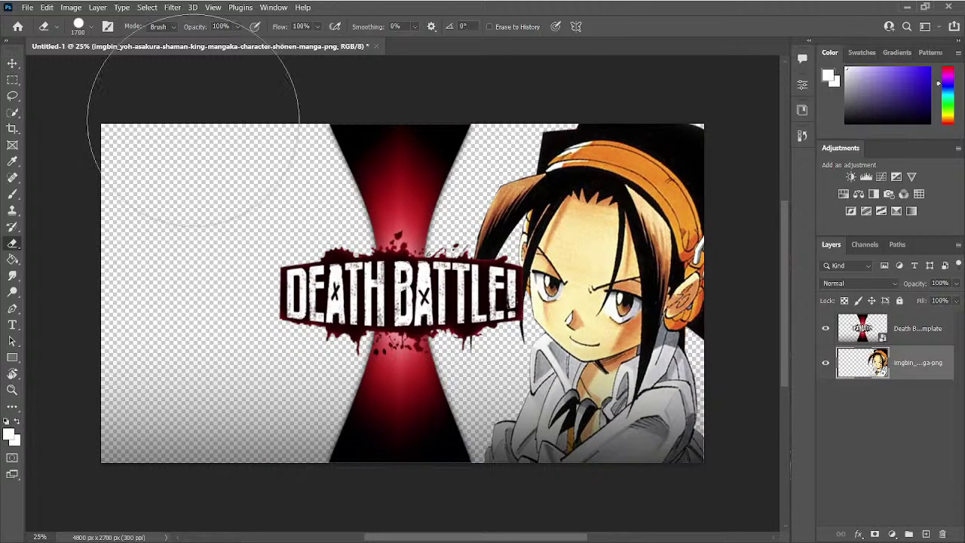
Step: Select the left part of the canvas with a rectangular marquee to clear leftovers of the Yoh image, and deselect
key("m")
left_click_drag(85, 95, 286, 337)
left_click_drag(340, 479, 402, 500)
key("ctrl+d")
key("v")
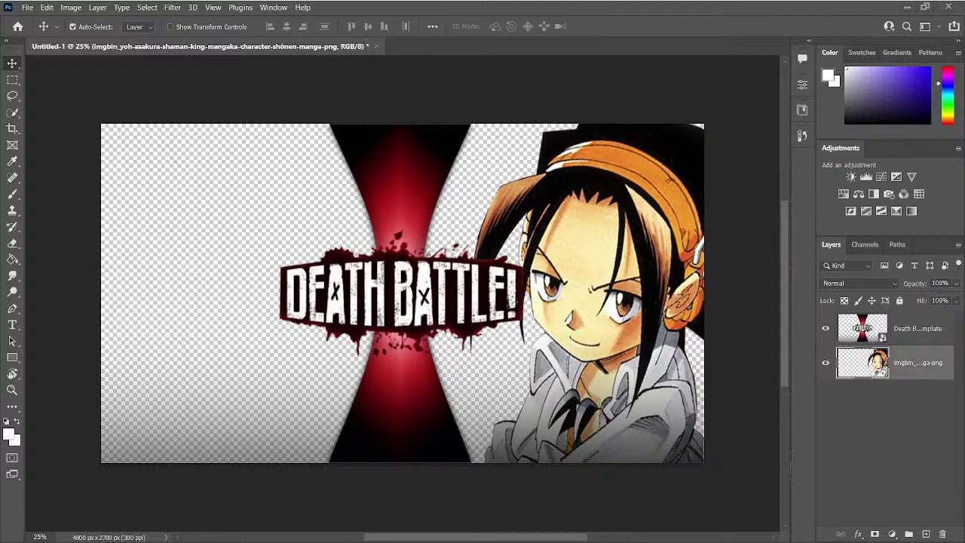
Step: Place the green-jacketed character's image mirrored on the left half of the canvas and scale it to 142.29%
left_click_drag(419, 262, 295, 330)
left_click(257, 512)
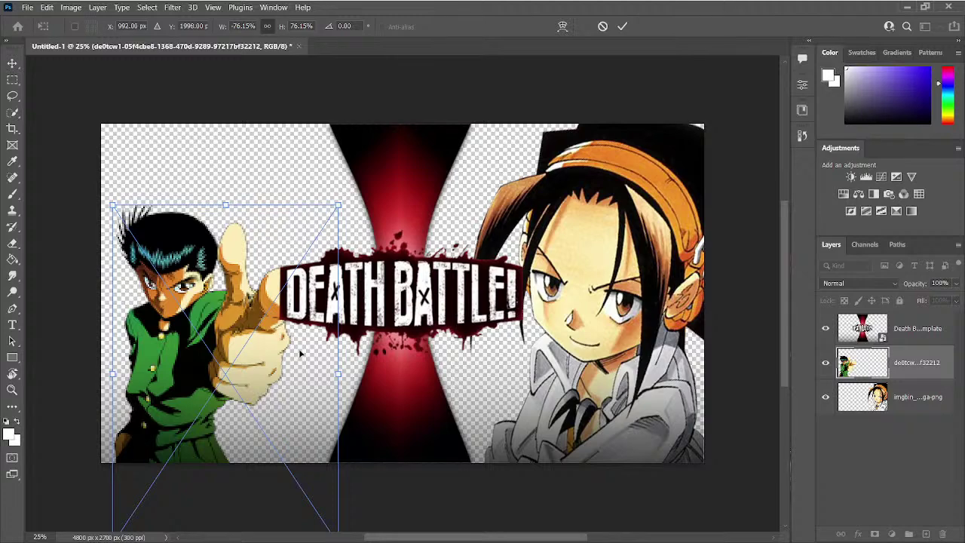
left_click_drag(294, 332, 239, 327)
left_click_drag(283, 364, 479, 368)
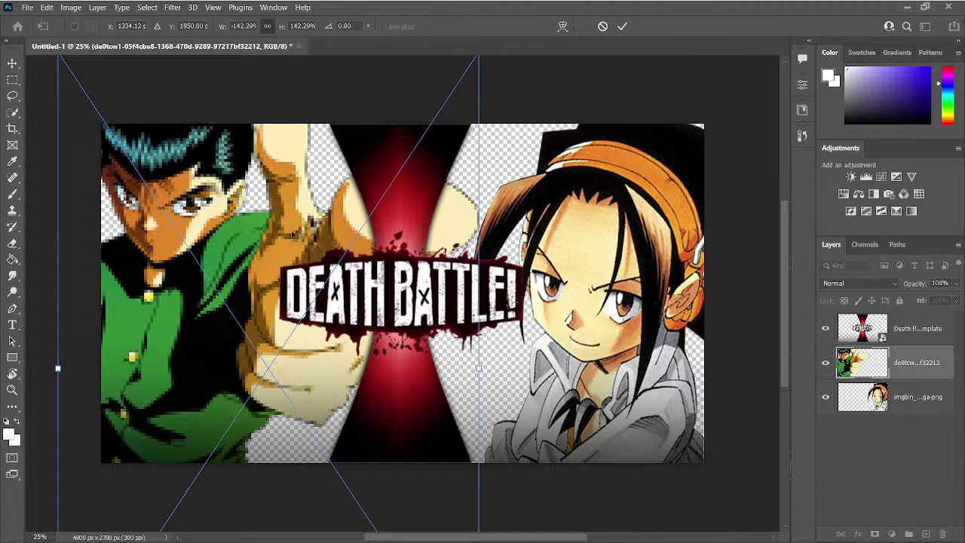
Step: Enlarge the green-jacketed character to 175.45%, tilt it to fill the left half, and move its layer beneath the Yoh layer
left_click_drag(296, 248, 367, 342)
left_click_drag(577, 361, 567, 342)
left_click_drag(537, 302, 588, 273)
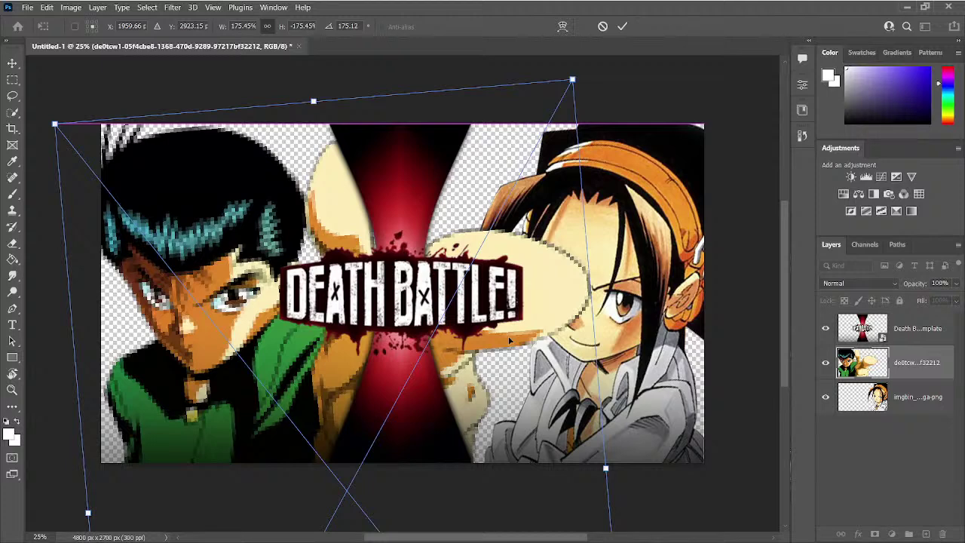
key("Return")
key("ctrl+bracketleft")
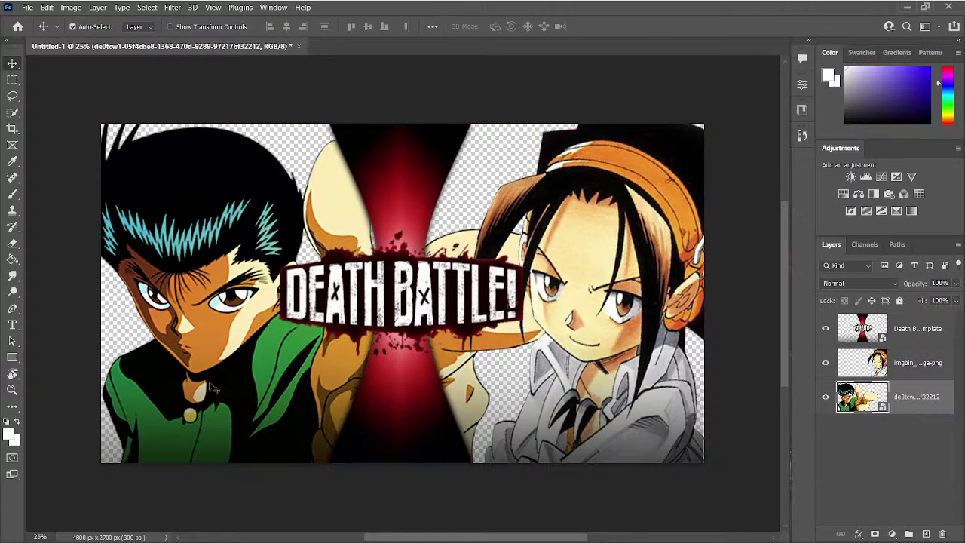
Step: Delete the part of the green-jacketed character's layer that extends over the right half of the canvas
key("e")
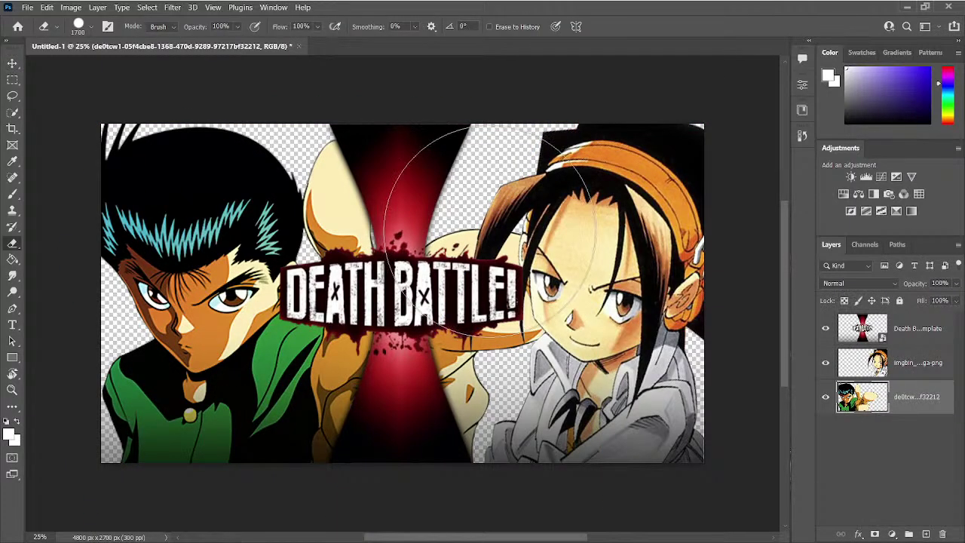
key("m")
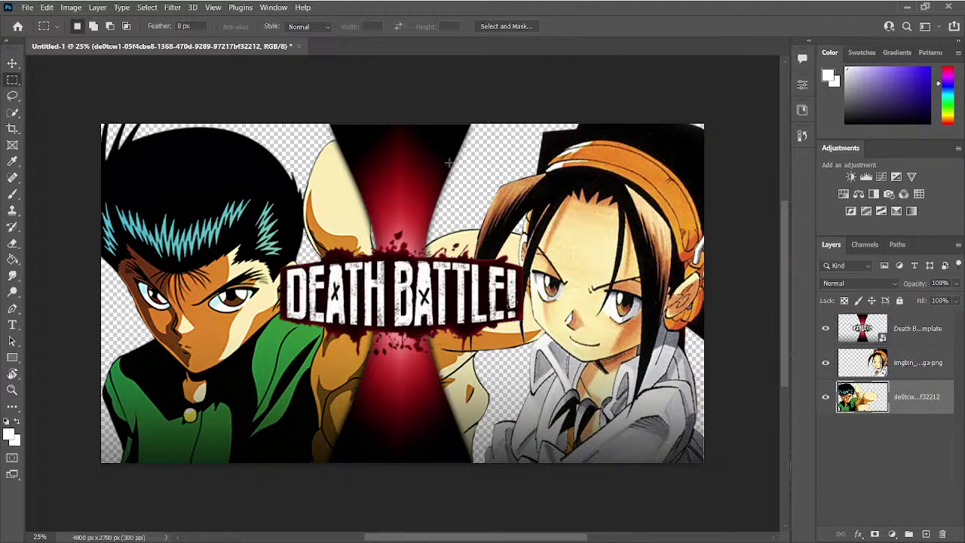
left_click_drag(399, 110, 784, 528)
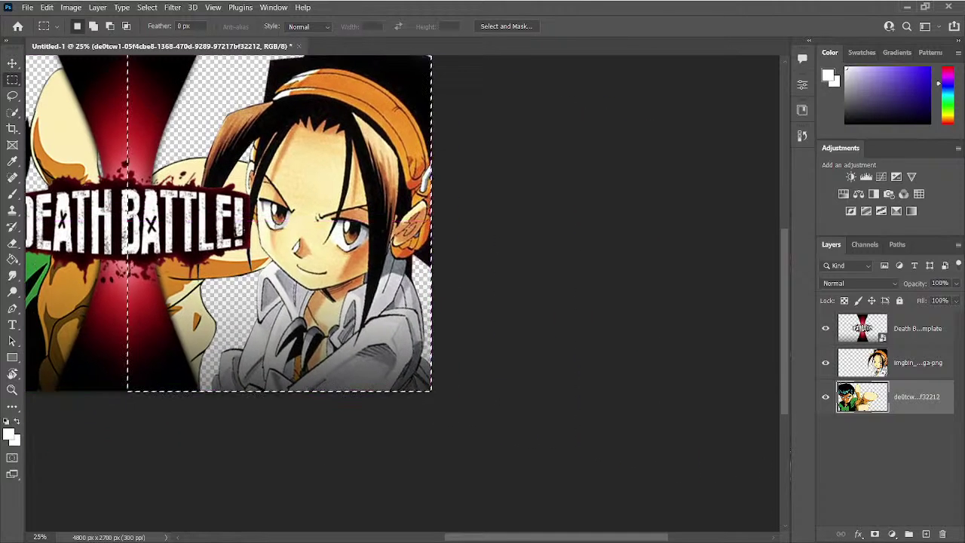
key("Delete")
key("ctrl+d")
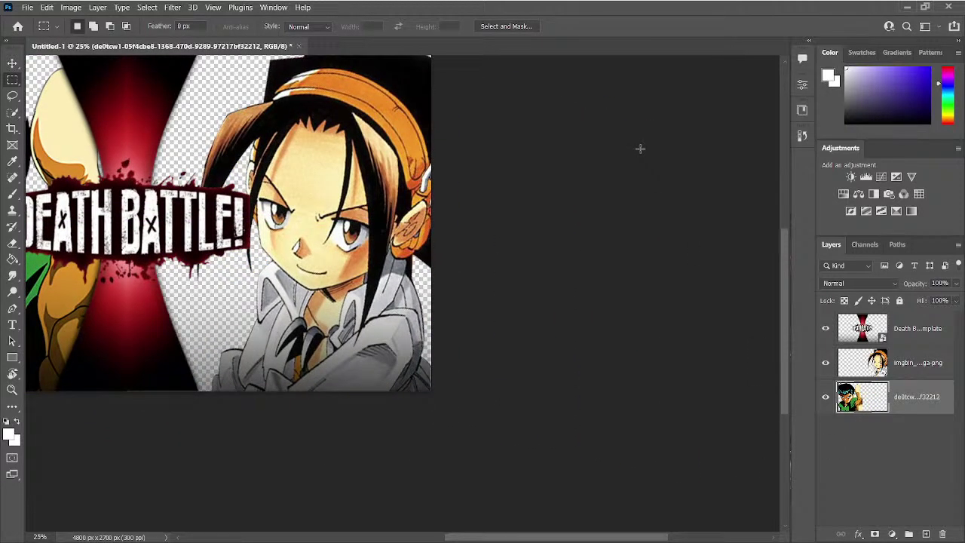
key("ctrl+0")
key("ctrl+minus")
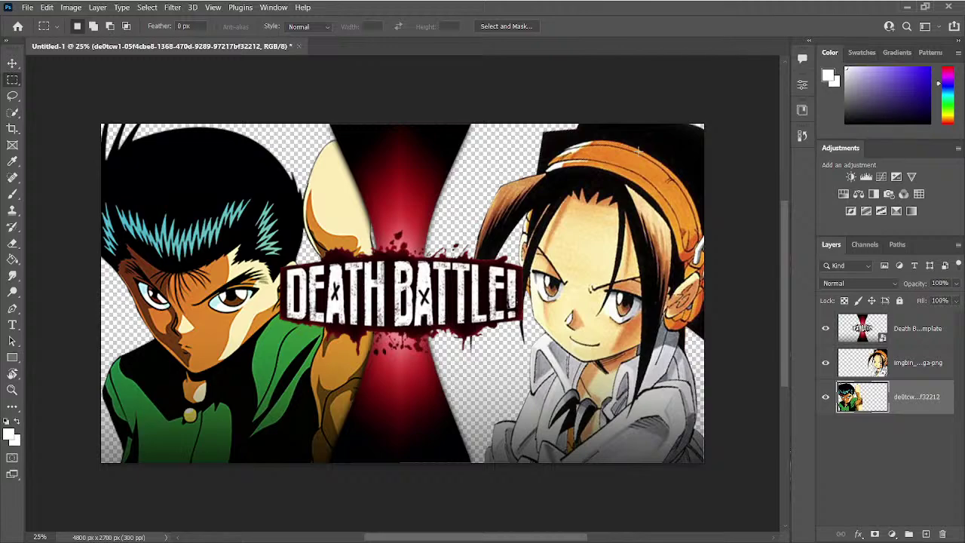
Step: Start a Pen path below the canvas's lower edge and trace the outer edge of the green jacket's sleeve upward
key("ctrl+minus")
key("ctrl+plus")
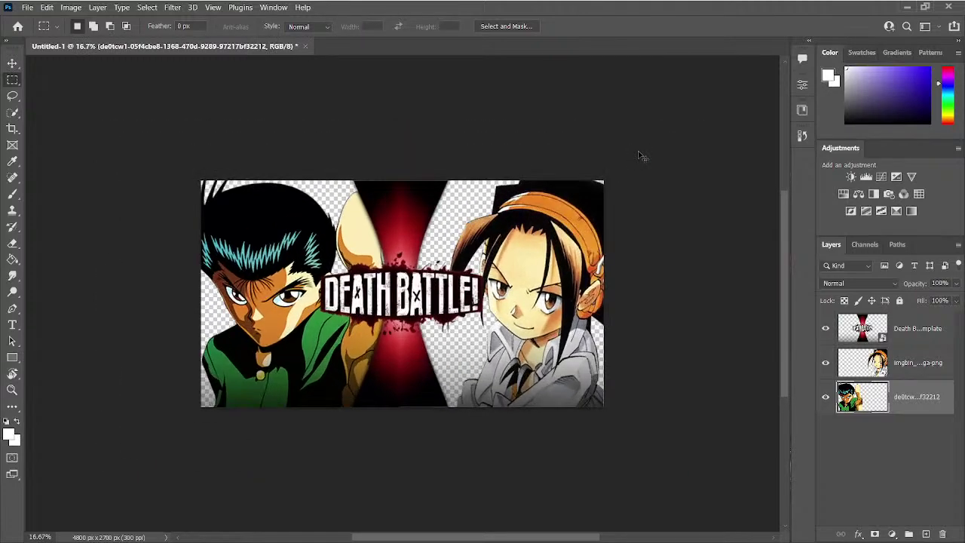
key("ctrl+plus")
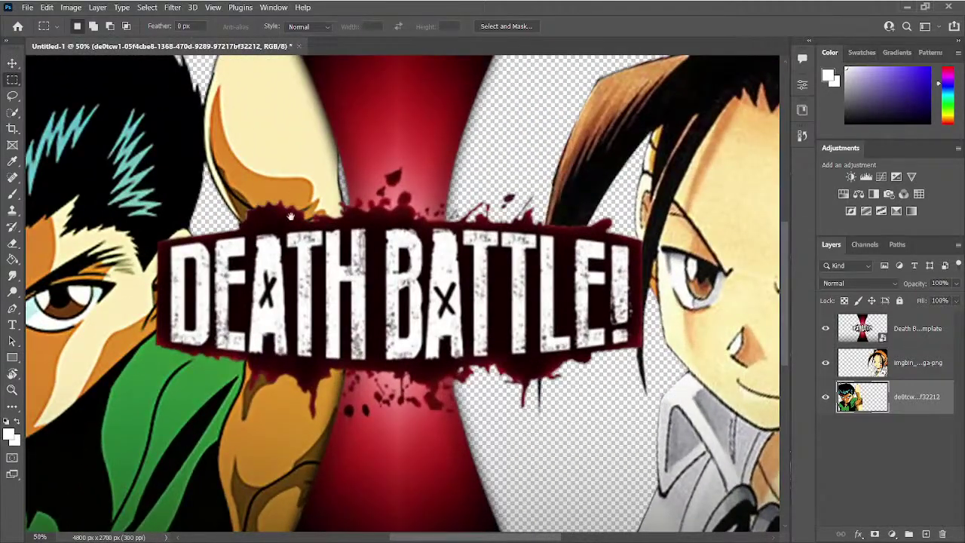
key("ctrl+plus")
left_click_drag(222, 322, 329, 231)
key("p")
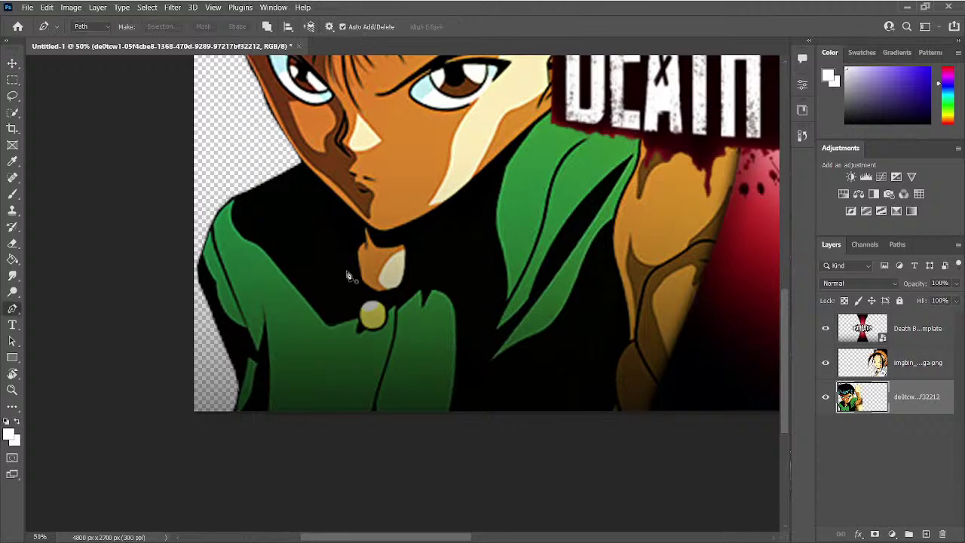
key("ctrl+plus")
key("ctrl+plus")
left_click(336, 346)
left_click_drag(362, 230, 334, 170)
left_click(363, 230, "alt")
left_click_drag(366, 266, 379, 377)
left_click_drag(376, 343, 402, 407)
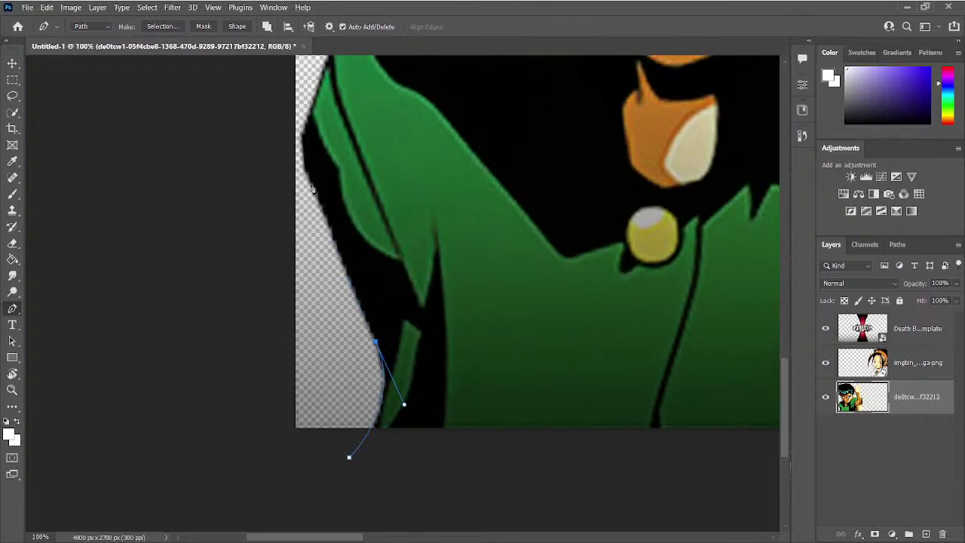
mouse_move(310, 175)
left_mouse_down()
mouse_move(309, 111)
mouse_move(304, 125)
left_mouse_up()
Step: Continue the Pen path over the green jacket's shoulder to the point where the collar meets the face
scroll(389, 192, "up", 5)
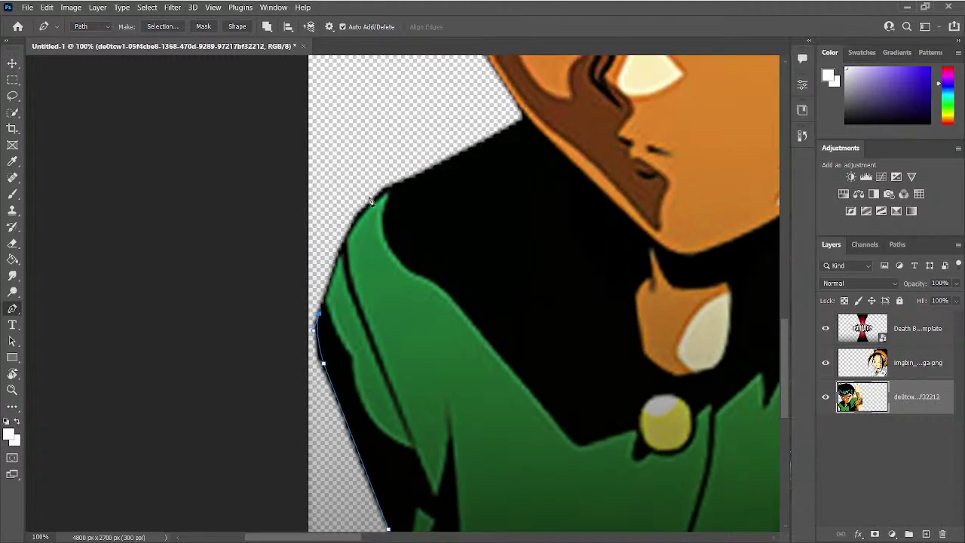
left_click_drag(391, 186, 442, 165)
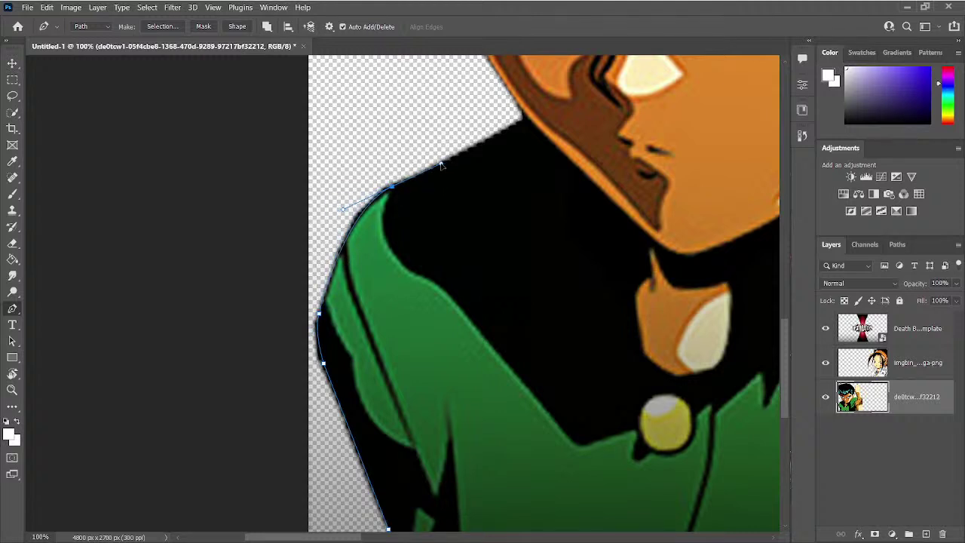
left_click(524, 120)
left_click_drag(559, 91, 628, 330)
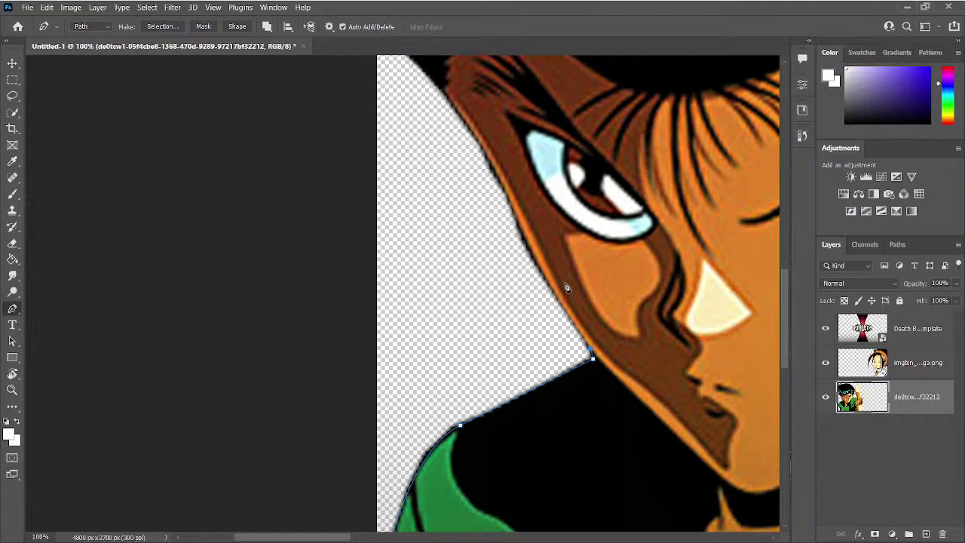
Step: Continue the Pen path up the outer edge of the green-jacketed character's face to the hair
left_click_drag(595, 149, 417, 168)
left_click_drag(162, 175, 113, 178)
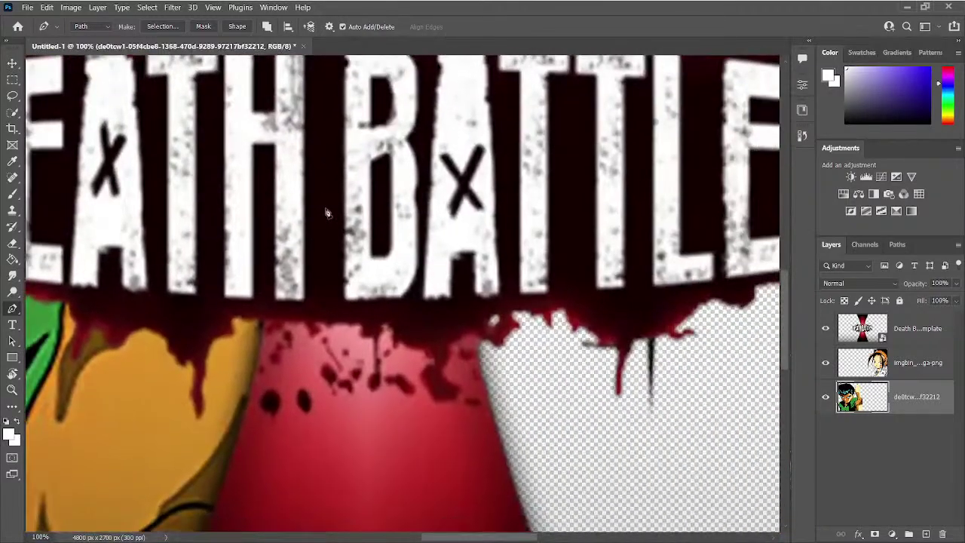
key("ctrl+0")
key("ctrl+minus")
key("ctrl+minus")
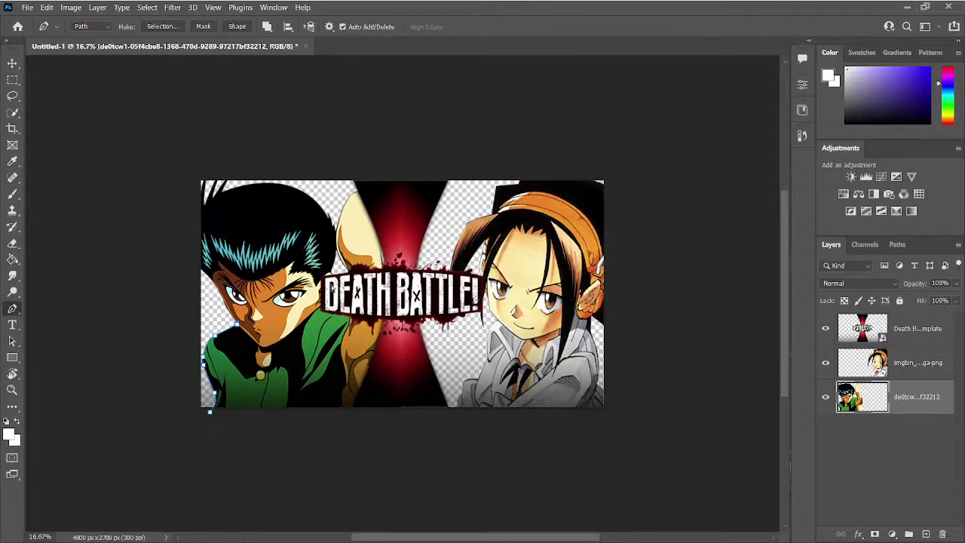
key("ctrl+plus")
key("ctrl+plus")
left_click_drag(311, 197, 342, 154)
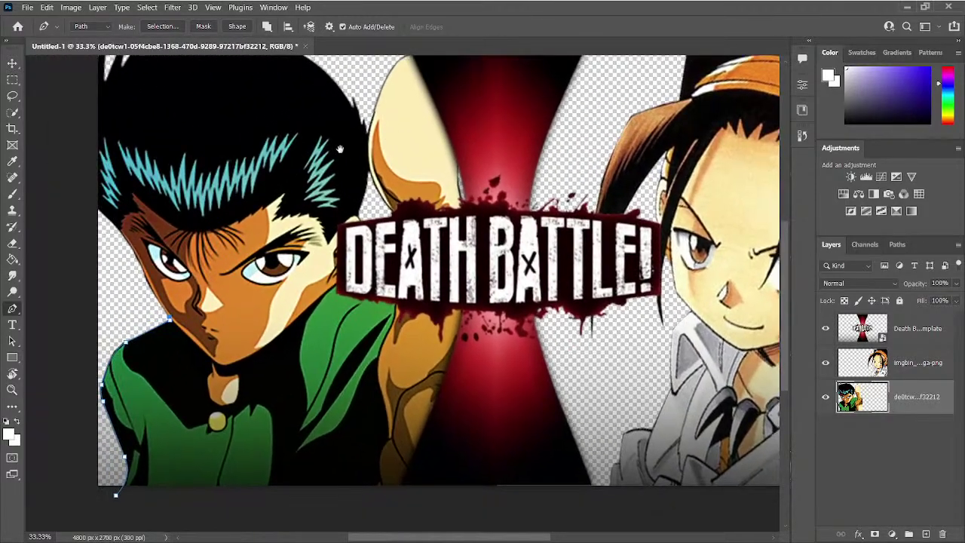
scroll(336, 185, "left", 5)
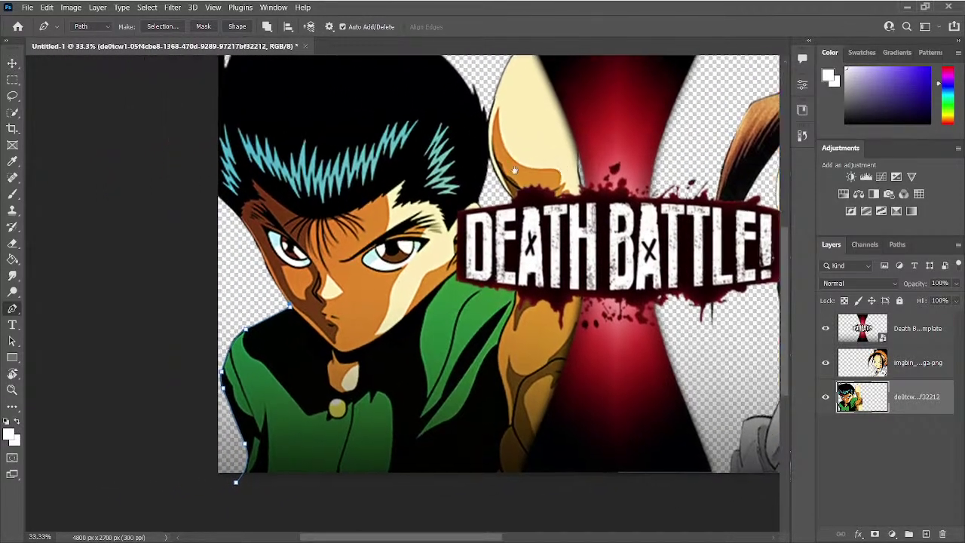
key("ctrl+plus")
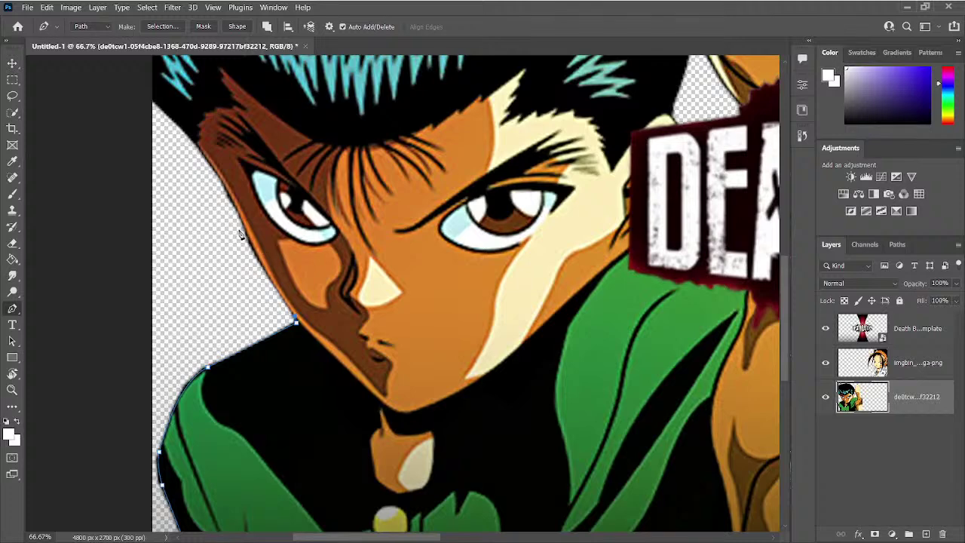
scroll(251, 232, "left", 3)
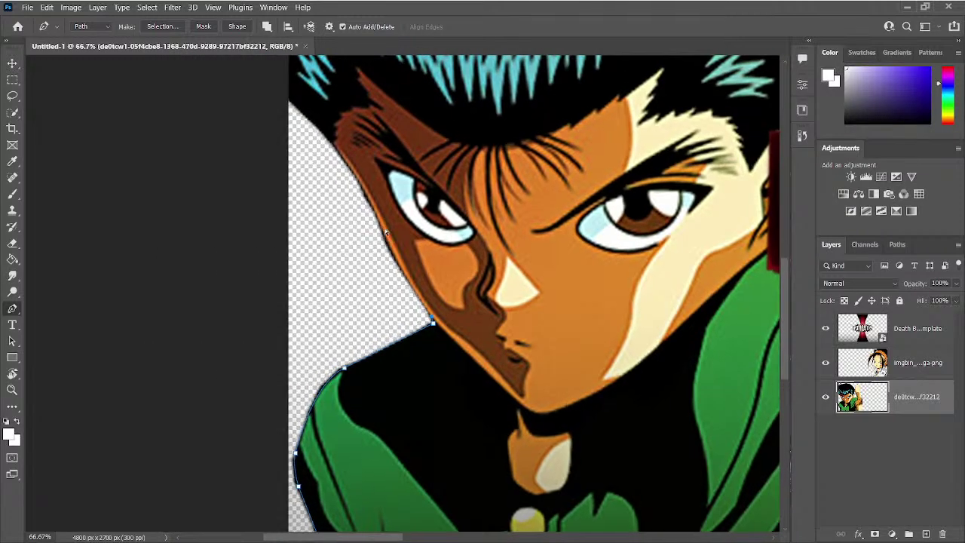
key("ctrl+plus")
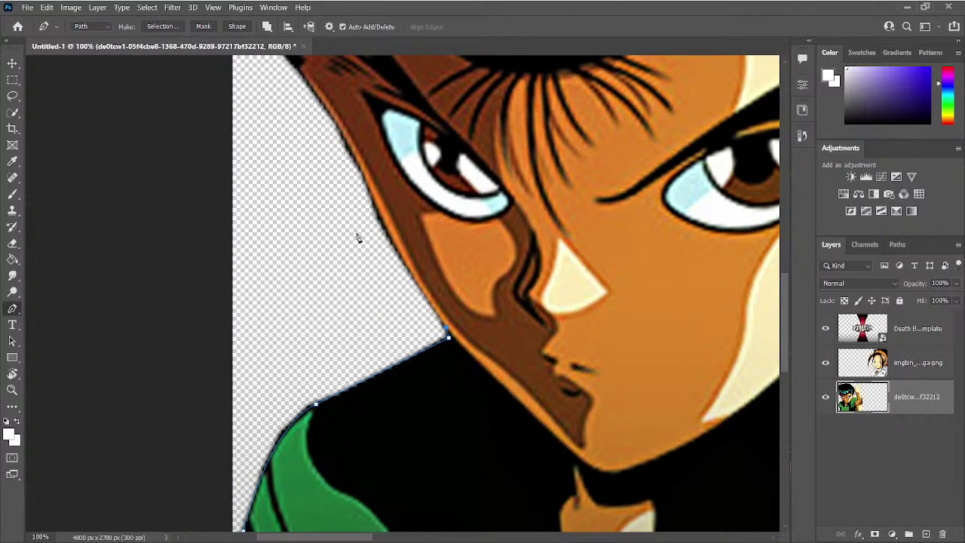
left_click_drag(372, 200, 357, 149)
left_click_drag(380, 208, 474, 332)
left_click_drag(316, 119, 230, 63)
Step: Close the path outside the canvas's left edge and use it as a selection to trim the green-jacketed character's outline
key("space")
left_click_drag(286, 328, 274, 127)
key("space")
left_click_drag(274, 359, 293, 137)
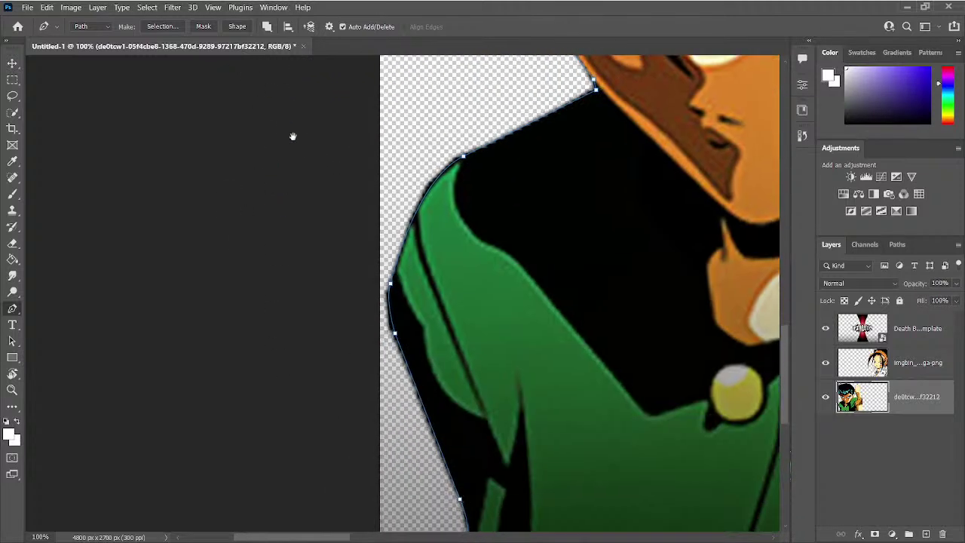
left_click_drag(294, 236, 303, 97)
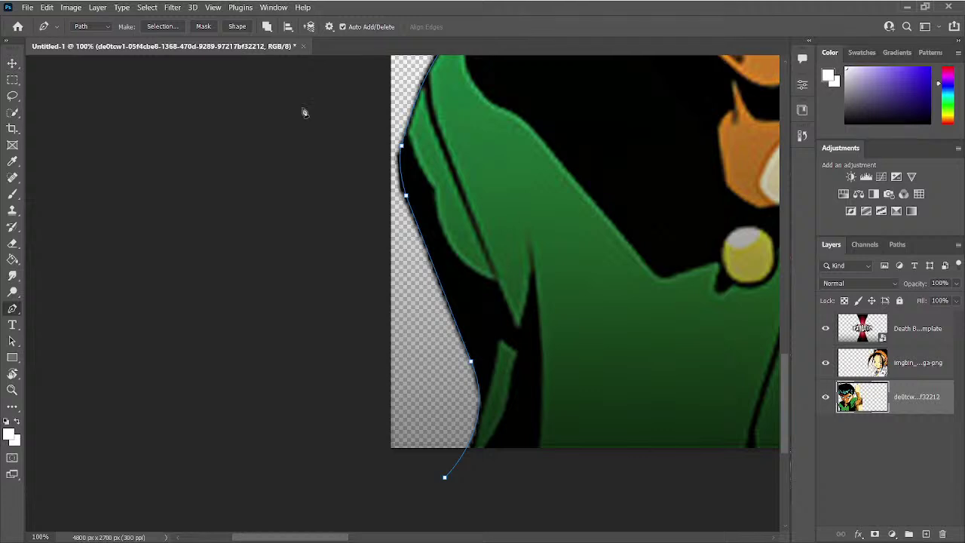
left_click_drag(342, 181, 305, 70)
left_click(257, 245)
left_click(253, 290)
left_click_drag(261, 325, 282, 358)
left_click(407, 360)
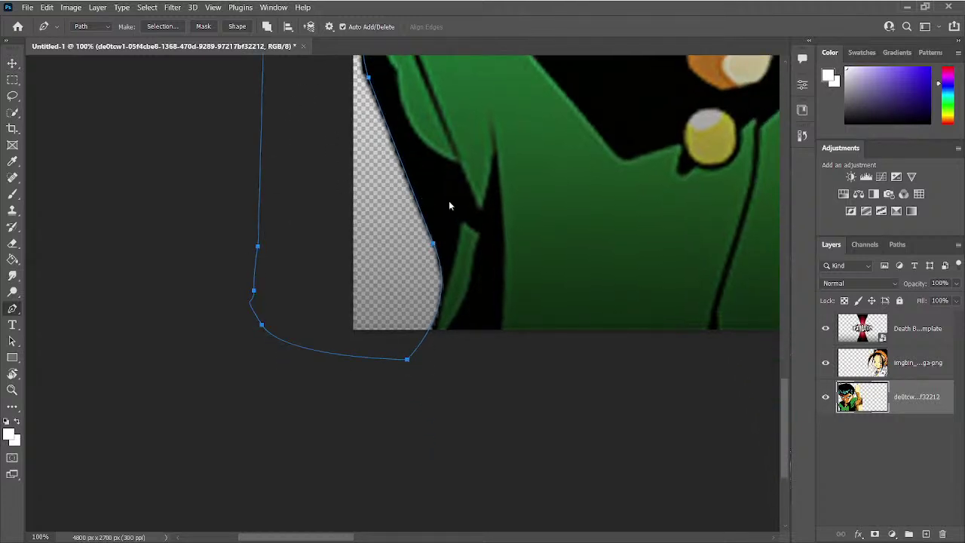
key("i")
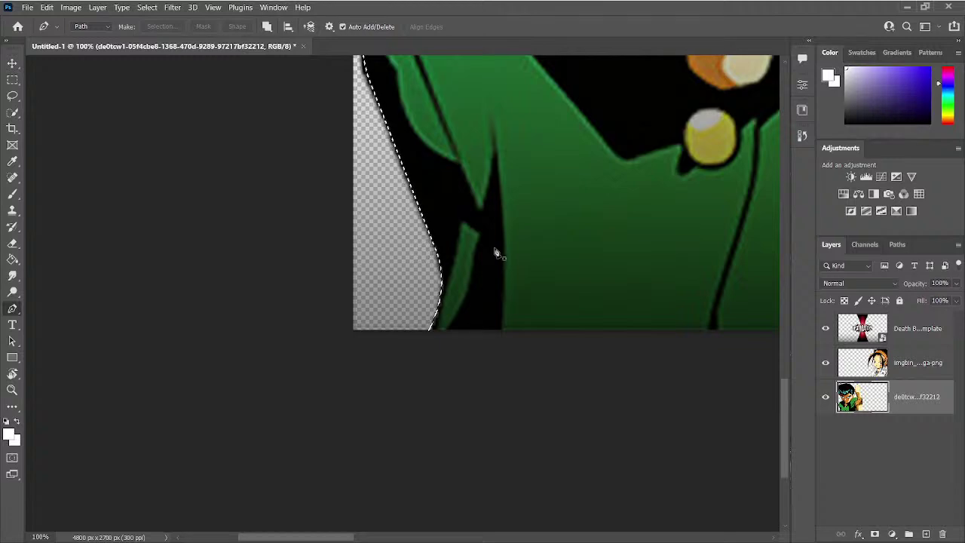
key("ctrl+d")
Step: Begin a Pen path along the outer edge of the leftmost hair spike, ending just outside the canvas
left_click_drag(466, 220, 454, 336)
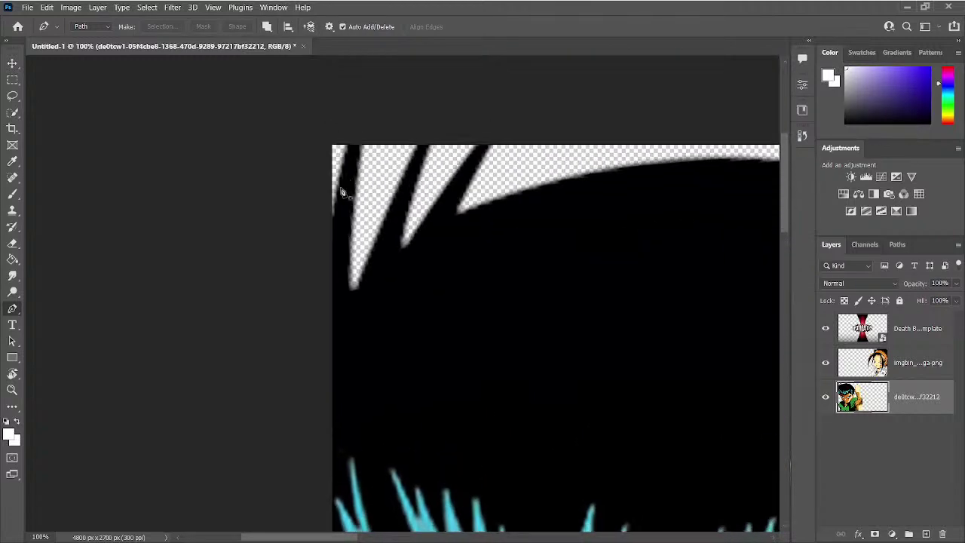
left_click(351, 132)
left_click(327, 229)
left_click(322, 261)
left_click(316, 294)
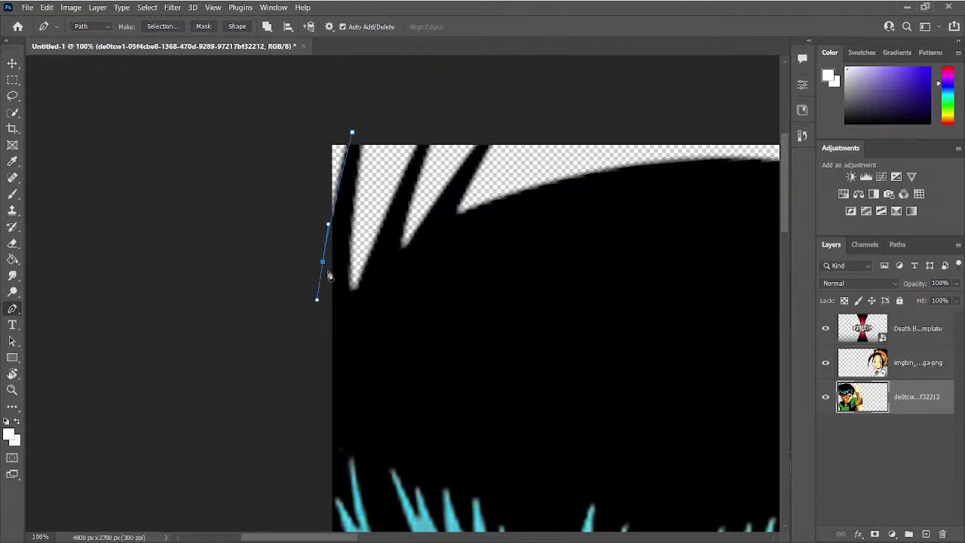
key("ctrl+z")
Step: Close the hair-spike path outside the canvas's upper-left corner and convert it to a selection
left_click(276, 260)
left_click(246, 206)
left_click(256, 116)
left_click(280, 100)
left_click(351, 134)
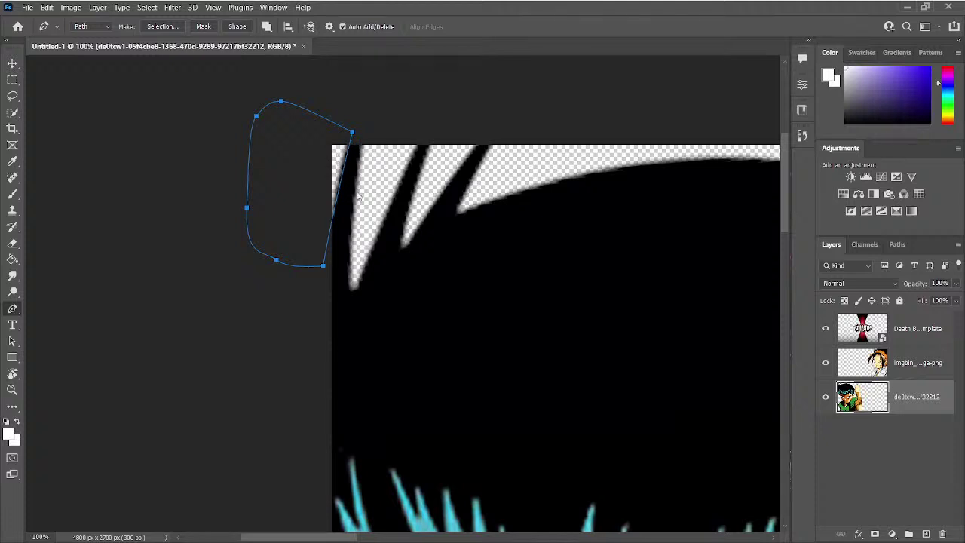
key("i")
key("p")
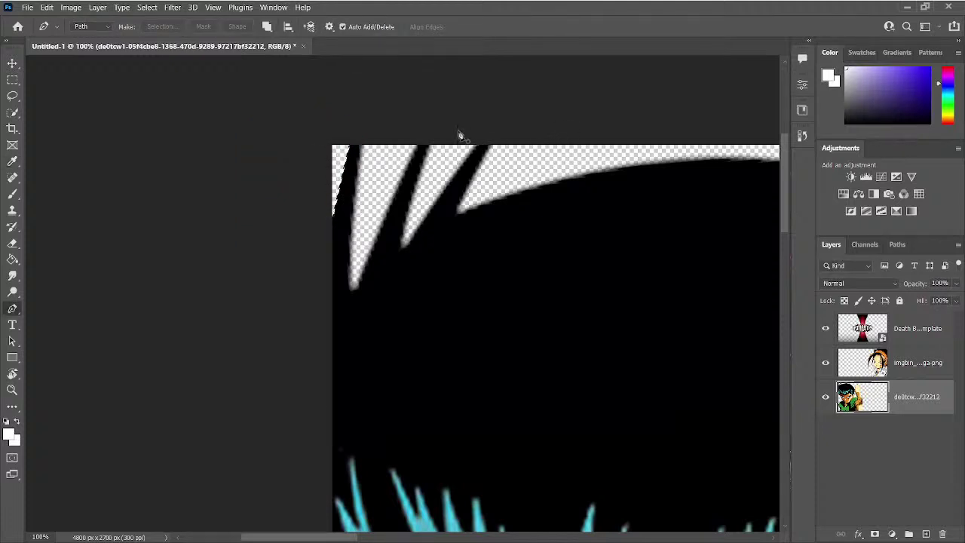
Step: Trace the gap between the first two hair spikes with a closed Pen path and clear its fuzzy edges
left_click(362, 138)
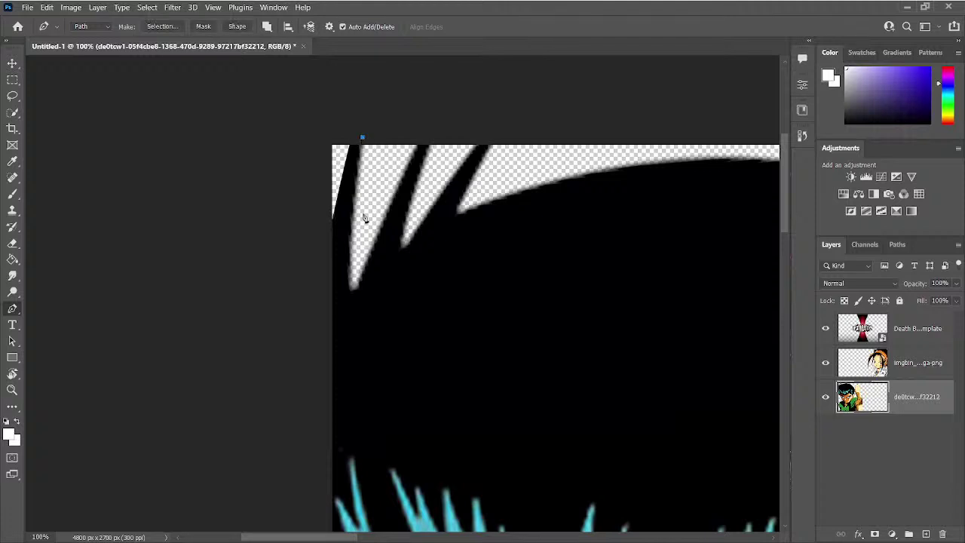
left_click_drag(350, 290, 362, 333)
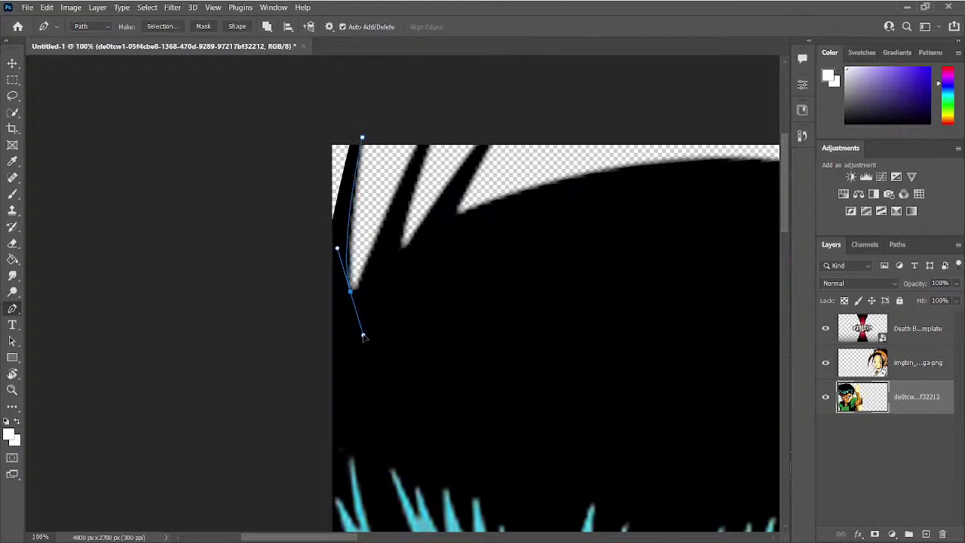
left_click(350, 291, "alt")
left_click_drag(365, 270, 374, 238)
left_click(367, 271, "alt")
left_click_drag(444, 115, 469, 108)
left_click(375, 109)
left_click(362, 138)
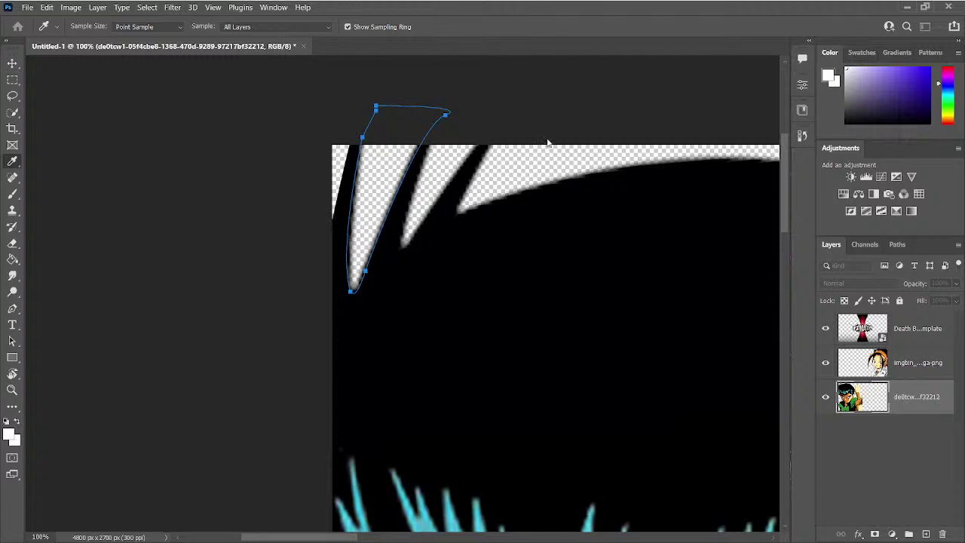
key("Escape")
Step: Outline the next gap between the hair spikes with a closed Pen path, delete its contents and deselect
left_click_drag(426, 164, 328, 185)
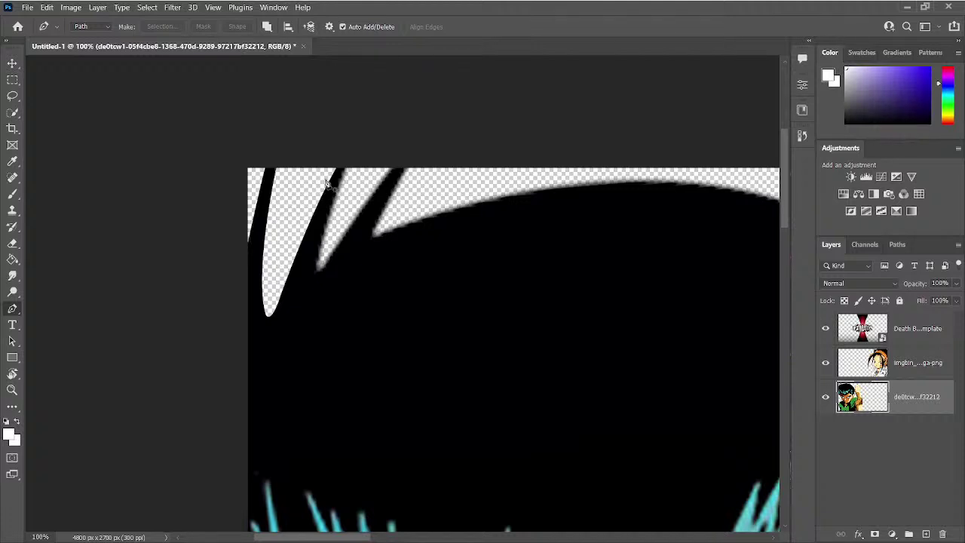
left_click(347, 158)
left_click_drag(315, 271, 316, 292)
left_click(317, 273)
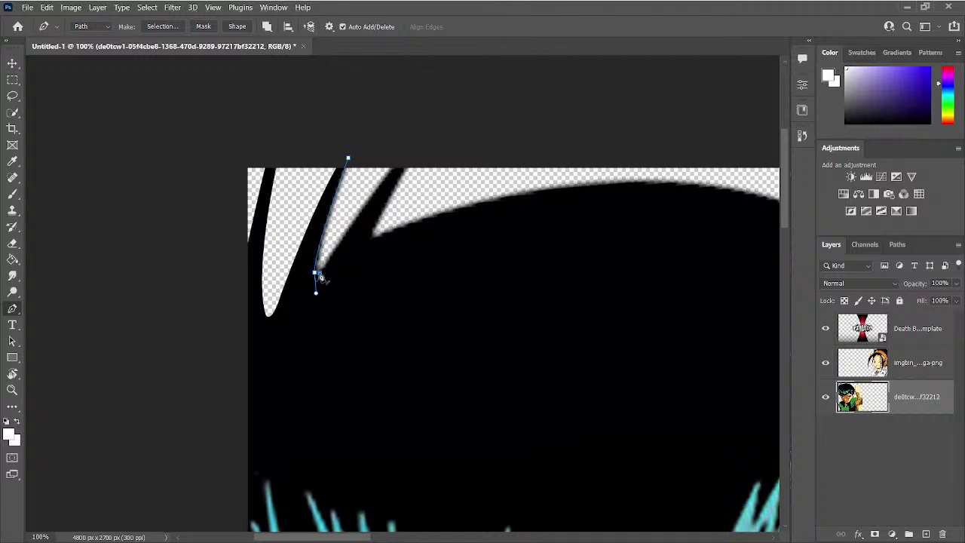
left_click(314, 272, "alt")
left_click_drag(337, 249, 346, 219)
left_click_drag(423, 153, 374, 136)
left_click(351, 160)
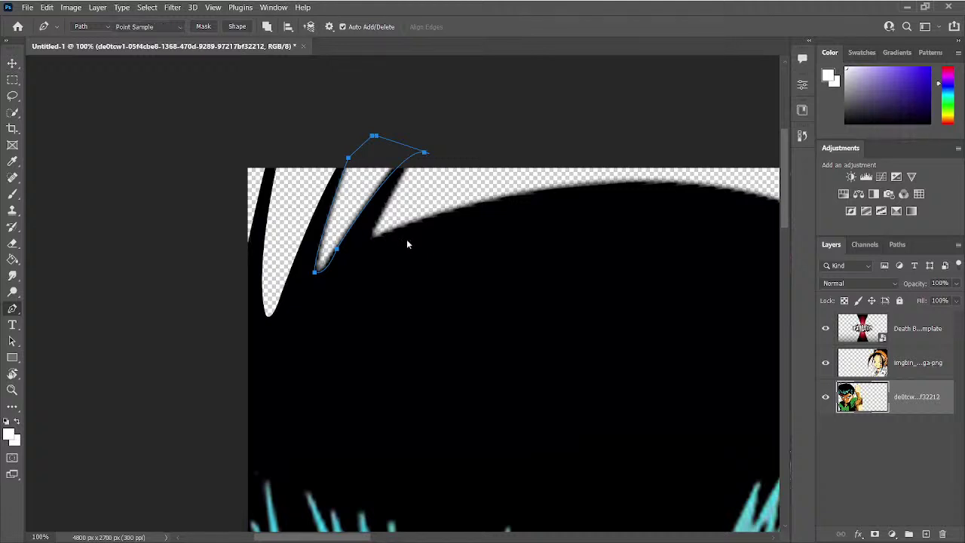
key("ctrl+Return")
key("Delete")
key("ctrl+d")
Step: Draw a Pen path down the last upper hair spike and over the rounded hair outline to the small jagged tips
left_click(412, 161)
mouse_move(370, 239)
left_mouse_down()
mouse_move(371, 255)
mouse_move(372, 246)
left_mouse_up()
scroll(326, 216, "right", 5)
left_click_drag(353, 204, 405, 197)
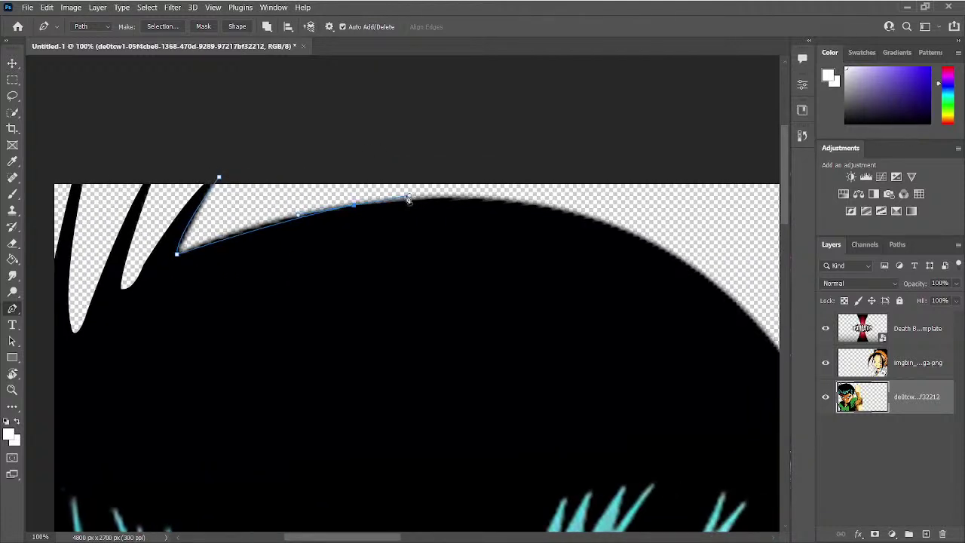
scroll(437, 218, "right", 6)
scroll(379, 192, "down", 2)
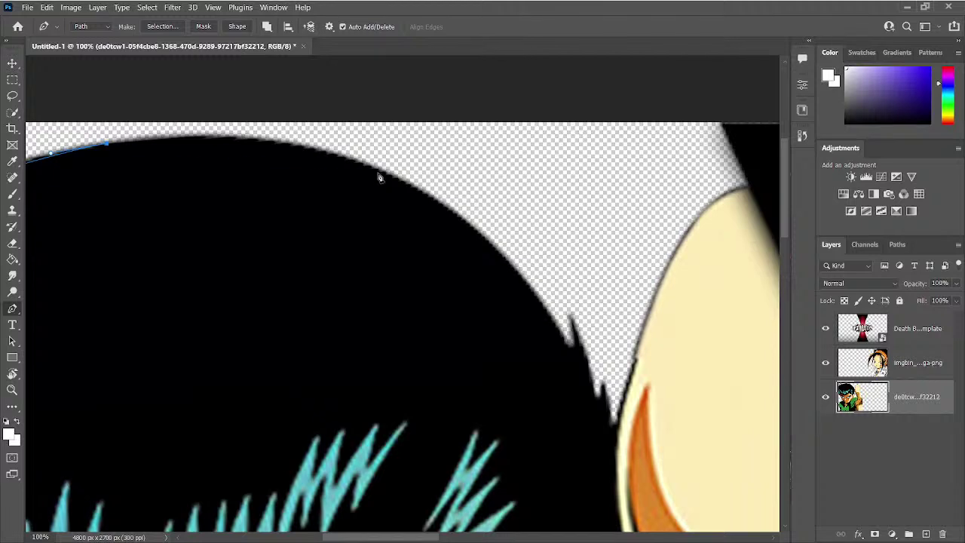
left_click_drag(394, 177, 528, 223)
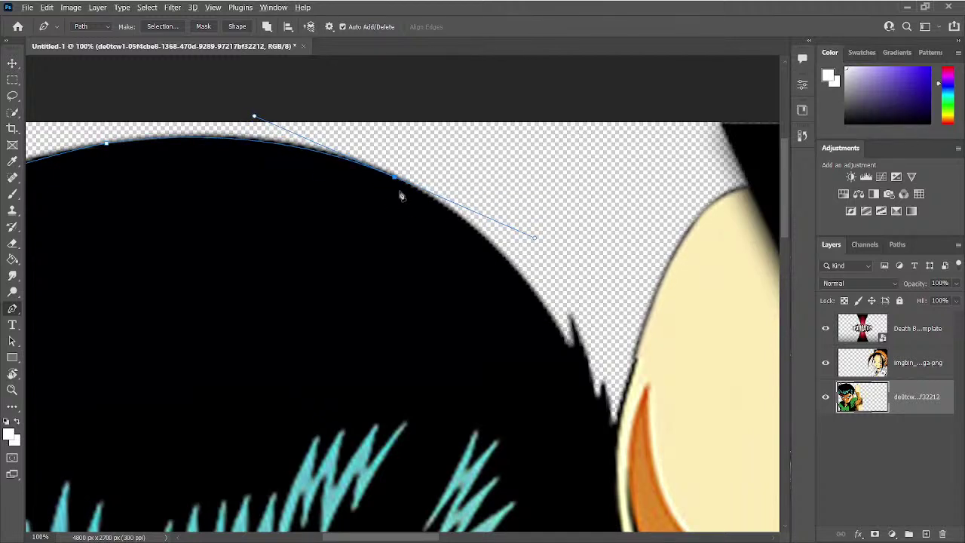
left_click(396, 178)
left_click_drag(547, 281, 468, 209)
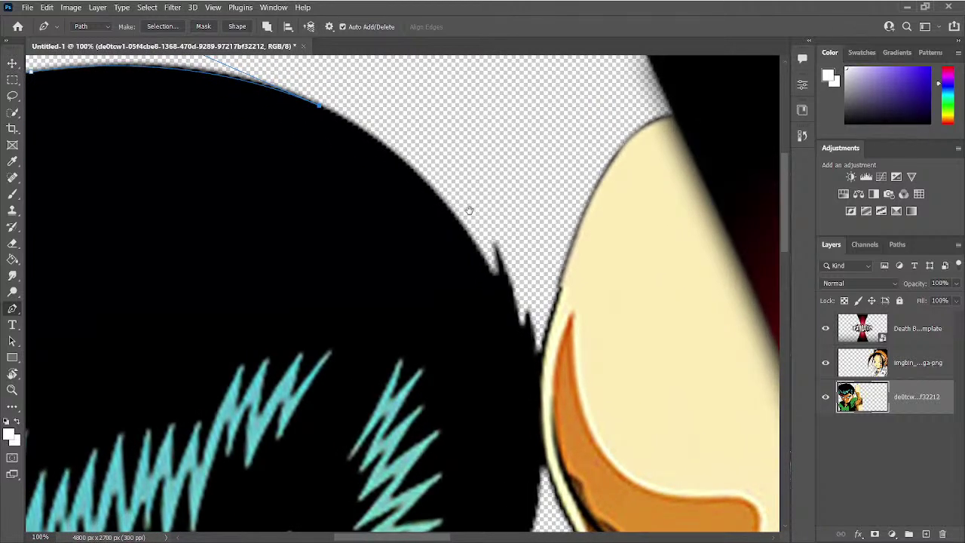
left_click_drag(468, 209, 549, 436)
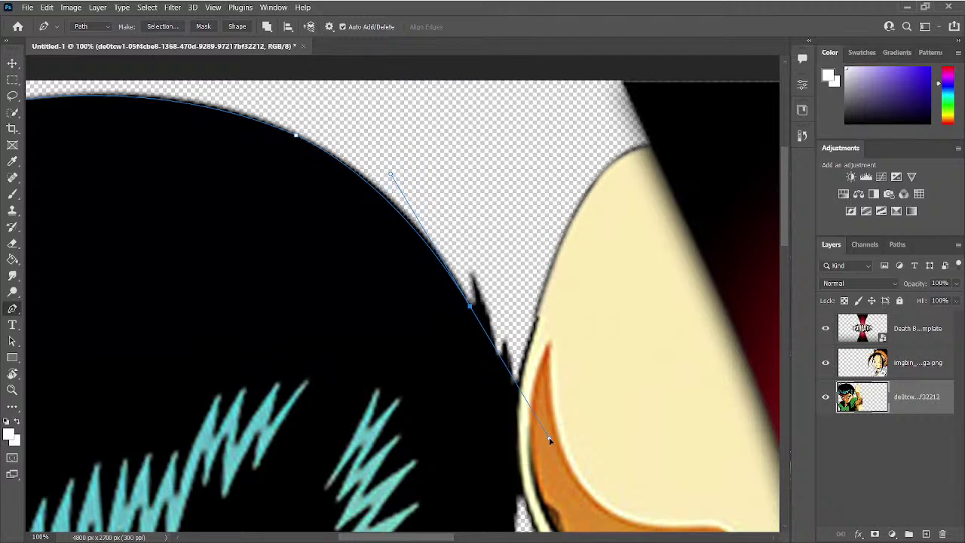
Step: Continue the Pen path around the two small jagged hair tips to where the hair meets the raised arm
left_click(469, 308, "alt")
left_click_drag(471, 276, 463, 242)
left_click(473, 278, "alt")
left_click_drag(496, 356, 501, 386)
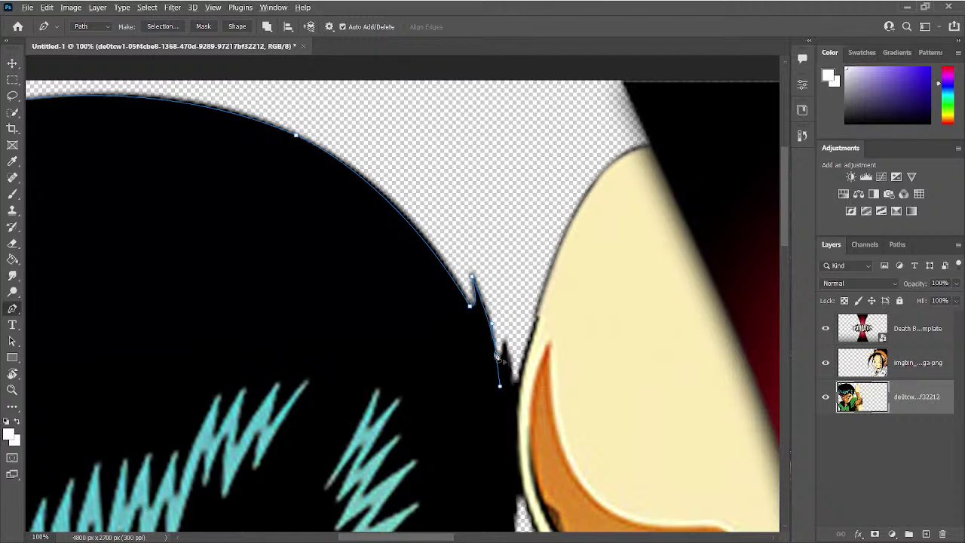
left_click_drag(483, 334, 394, 255)
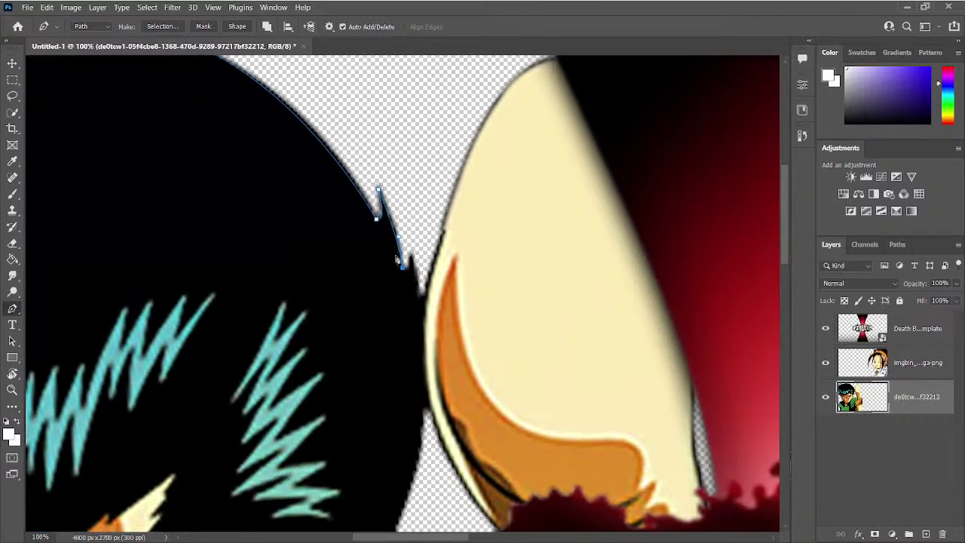
scroll(390, 252, "up", 2)
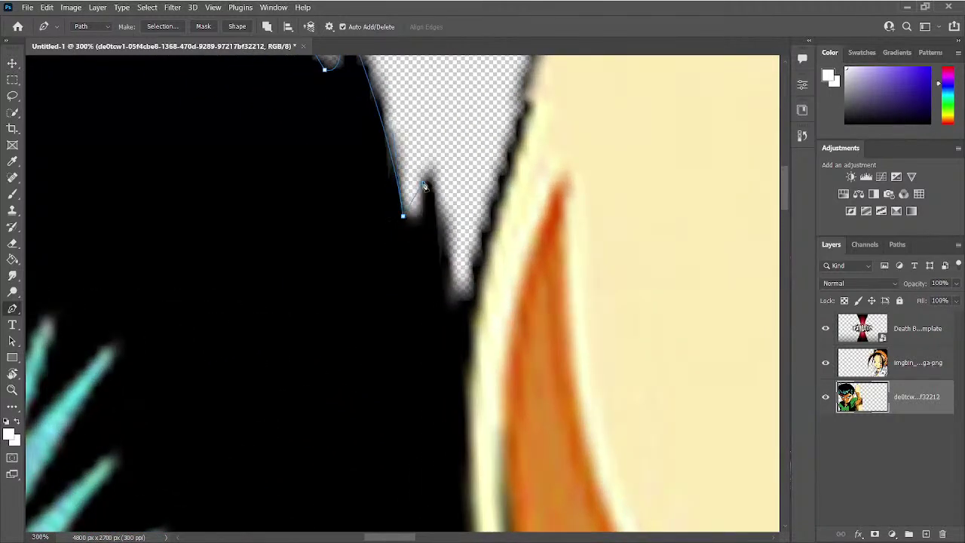
key("ctrl+z")
left_click_drag(425, 187, 424, 133)
left_click(425, 186, "alt")
left_click_drag(452, 297, 479, 211)
Step: Extend the Pen path up the outer edge of the raised arm and beneath the dark VS template
key("ctrl+minus")
key("ctrl+minus")
scroll(509, 85, "up", 1)
left_click_drag(561, 77, 550, 156)
left_click(546, 170)
Step: Close the path above the canvas, use it as a selection to trim the hair and arm, and undo the white fill
key("ctrl+minus")
key("ctrl+minus")
key("ctrl+minus")
key("ctrl+minus")
key("ctrl+minus")
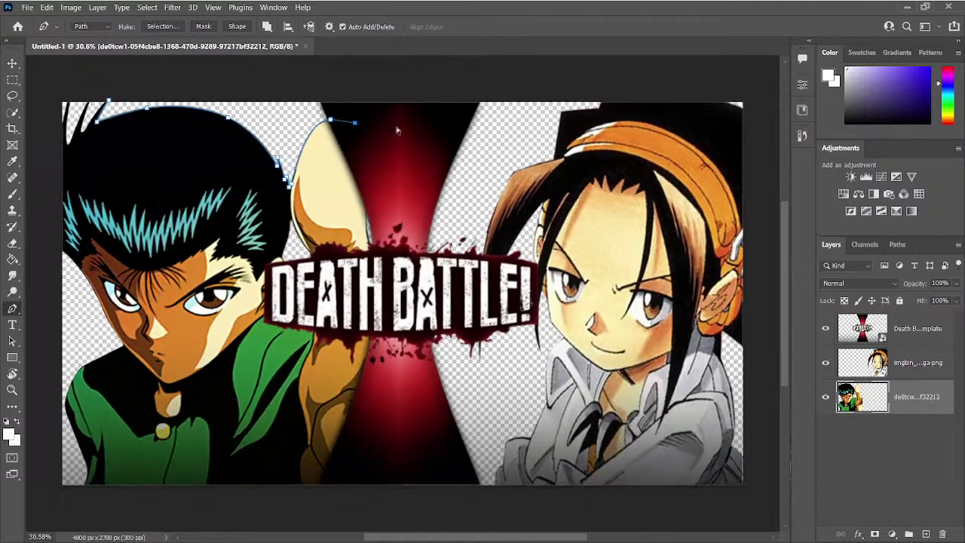
left_click_drag(299, 113, 280, 113)
left_click(226, 181)
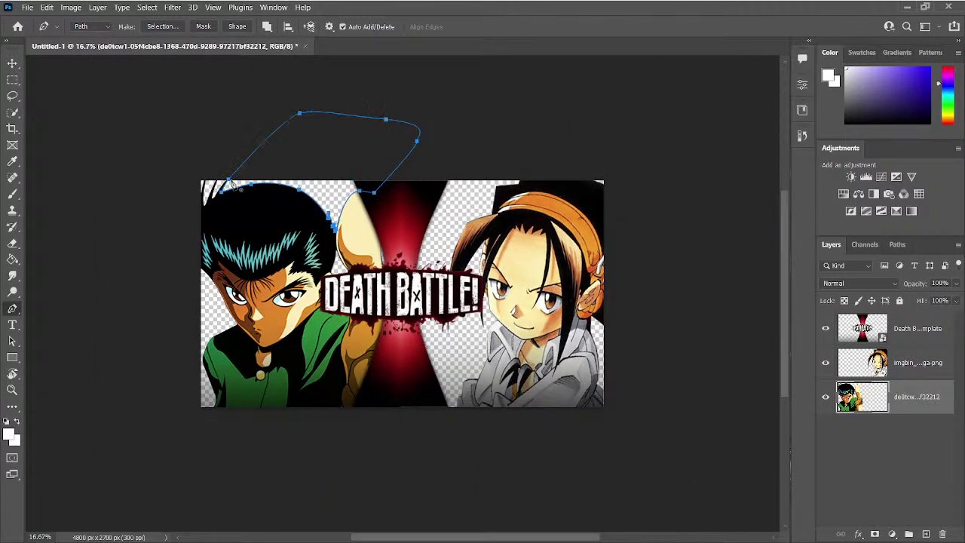
key("ctrl+Return")
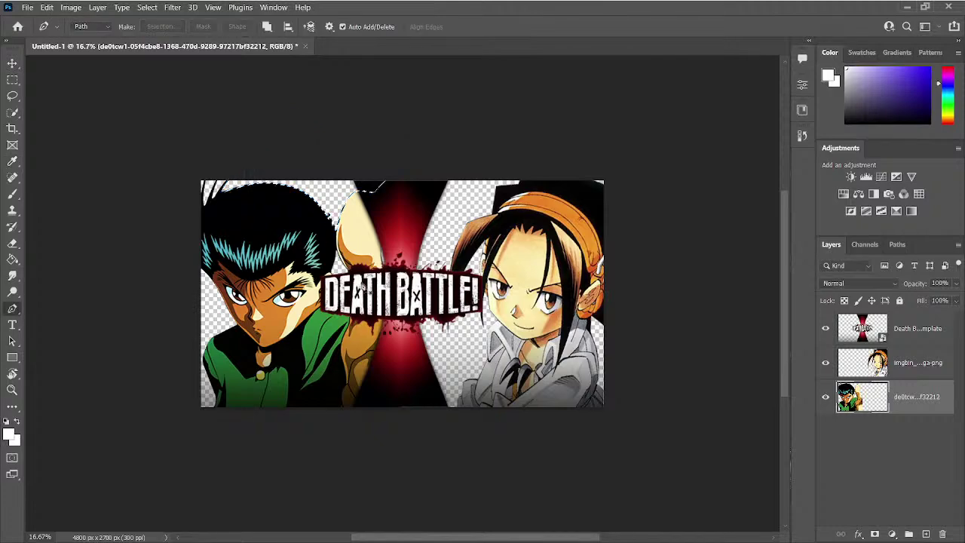
key("alt+BackSpace")
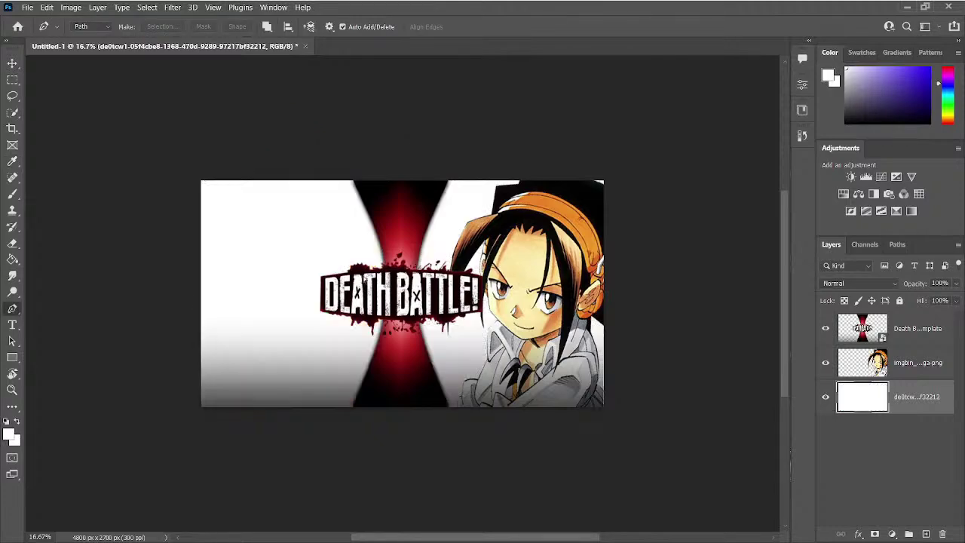
key("ctrl+z")
Step: Outline the sliver between the raised arm and the red template above the logo, and convert the path to a selection
key("ctrl+plus")
key("ctrl+plus")
key("ctrl+plus")
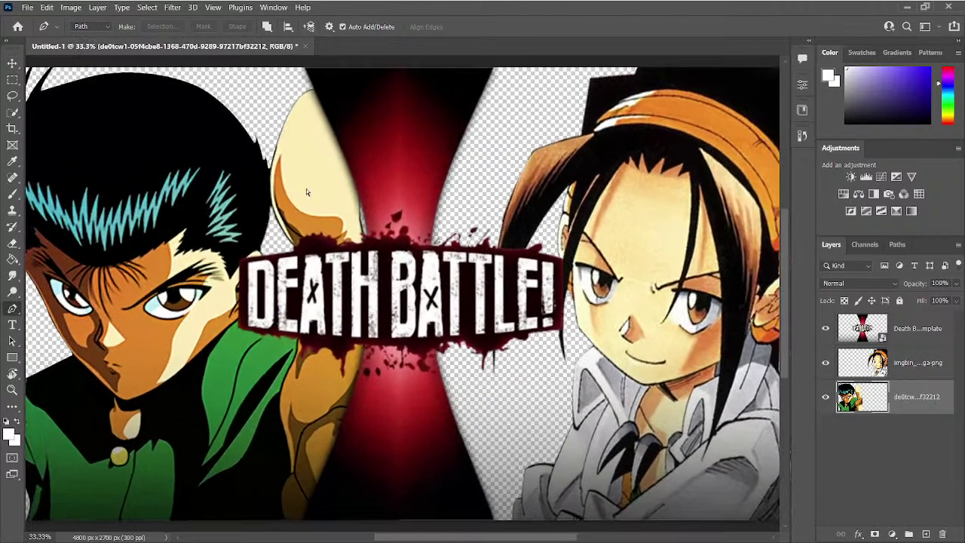
key("ctrl+plus")
left_click(320, 81)
left_click_drag(354, 233, 406, 303)
left_click(320, 80)
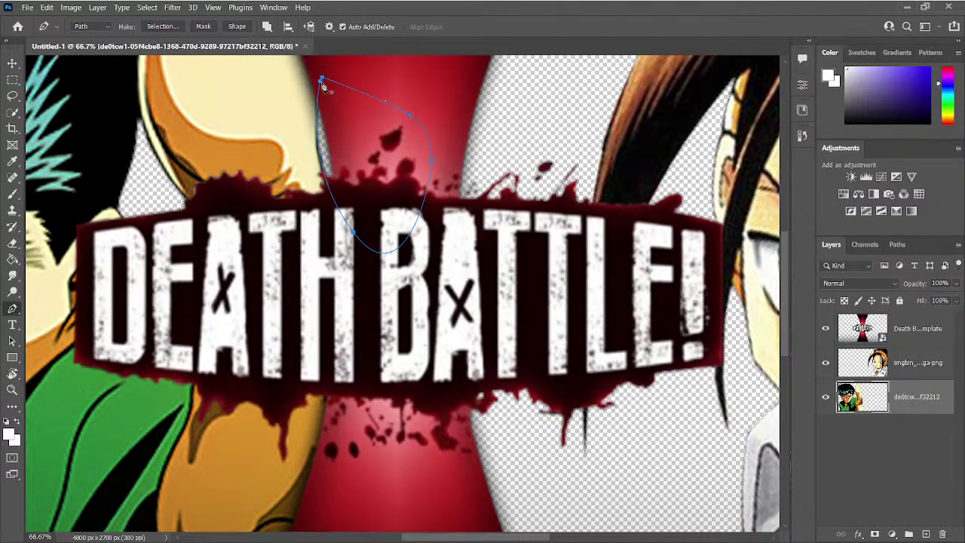
key("ctrl+Return")
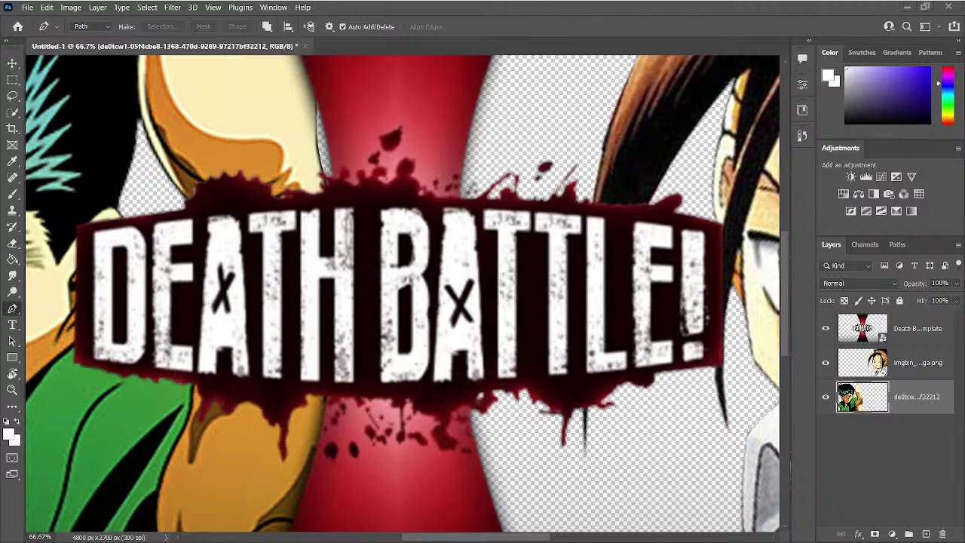
Step: Begin a Pen path down the hair side of the gap beside the raised arm, passing beneath the Death Battle logo
left_click_drag(250, 190, 561, 240)
key("ctrl+plus")
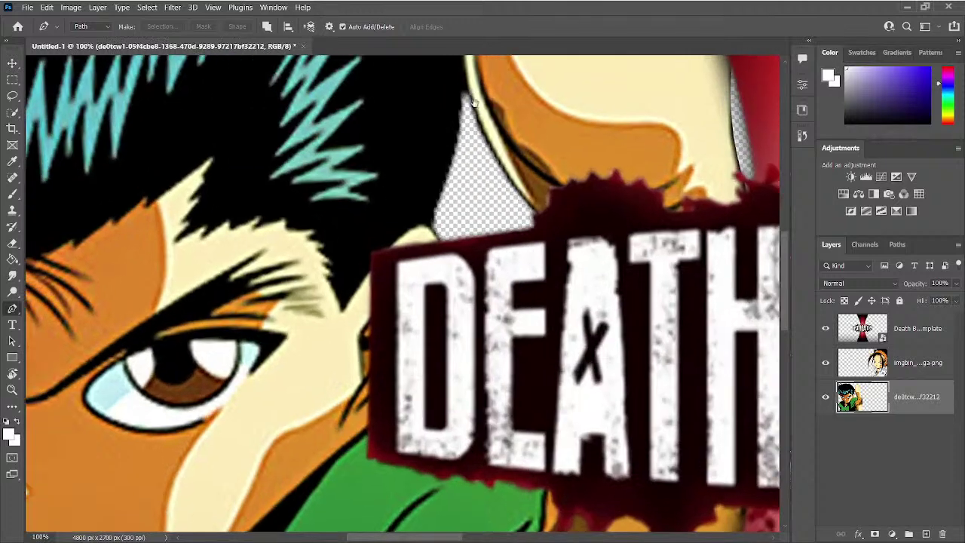
scroll(475, 98, "up", 2)
left_click(462, 117)
left_click_drag(435, 240, 412, 271)
left_click(434, 240, "alt")
left_click_drag(460, 294, 477, 304)
left_click_drag(555, 309, 547, 255)
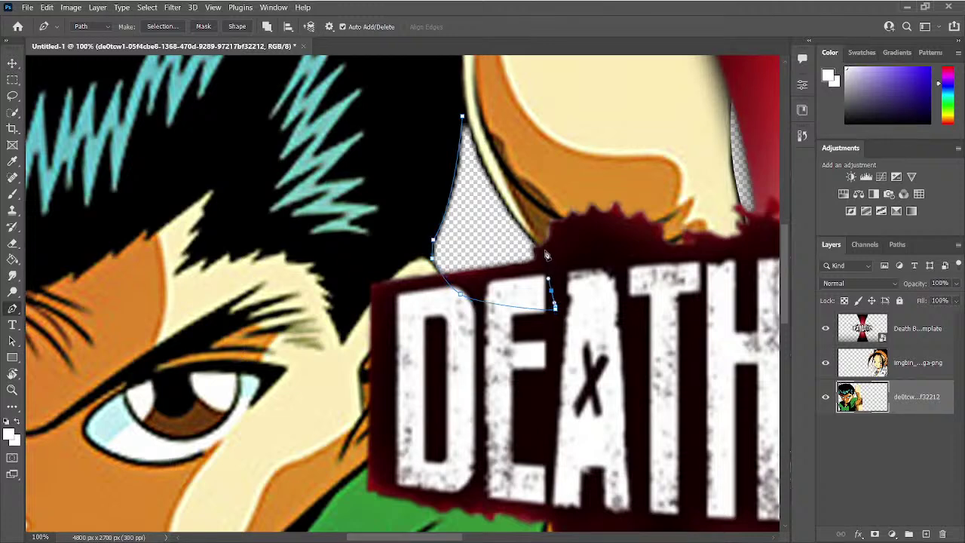
Step: Run the path up the arm's edge, close it at the gap's tip, and clear the enclosed area
left_click_drag(462, 117, 453, 66)
left_click(467, 145, "alt")
left_click(461, 141)
key("i")
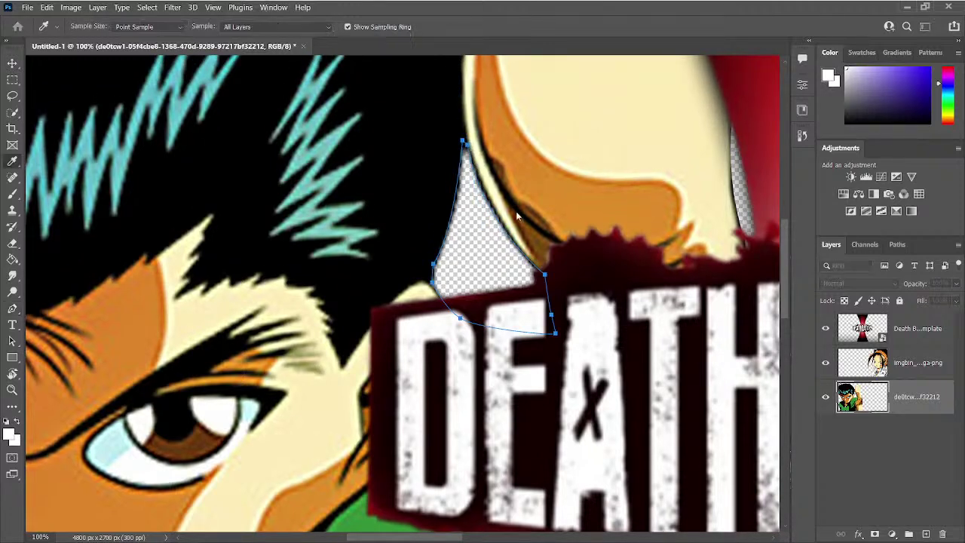
key("p")
Step: Select Yoh's image layer on the canvas with the Move tool
left_click_drag(517, 217, 431, 316)
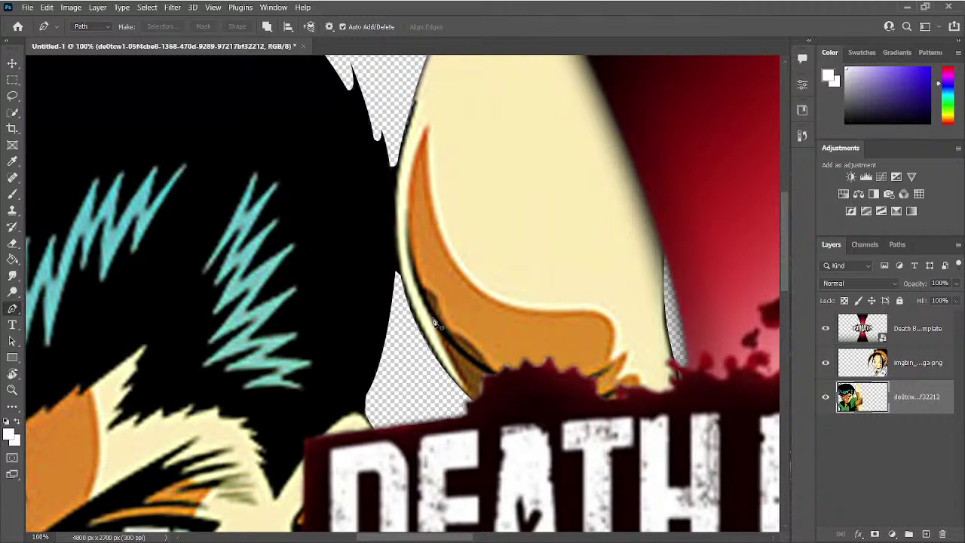
scroll(435, 315, "down", 6)
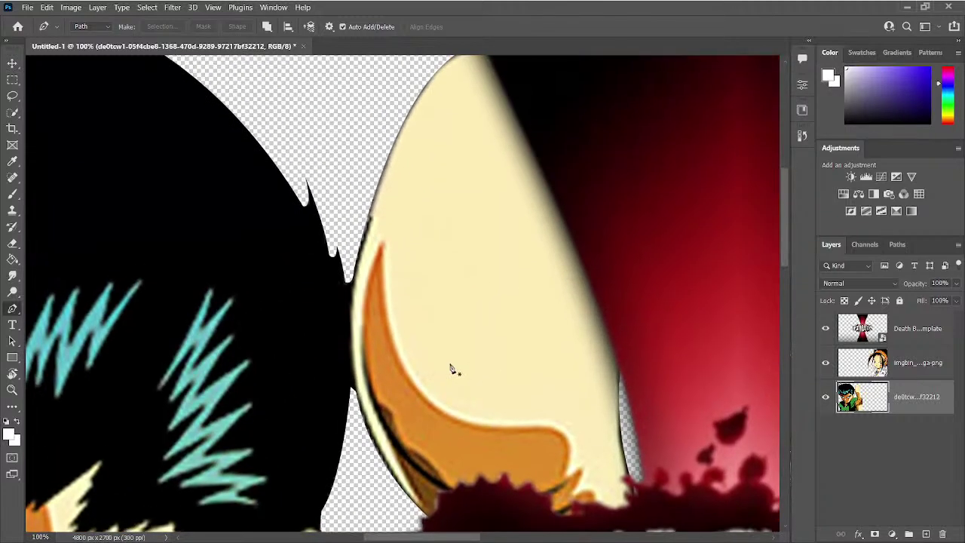
scroll(451, 347, "down", 1)
scroll(452, 302, "up", 3)
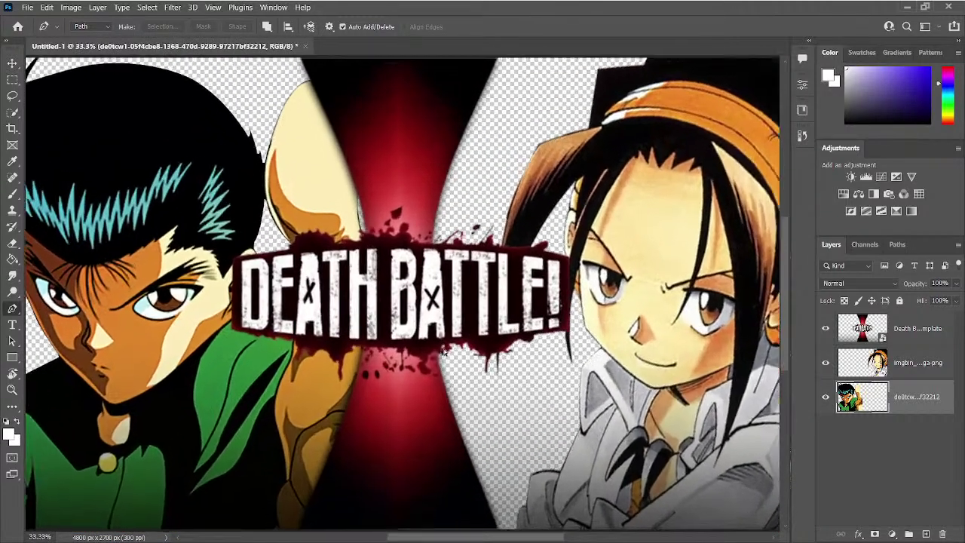
scroll(455, 256, "down", 3)
key("v")
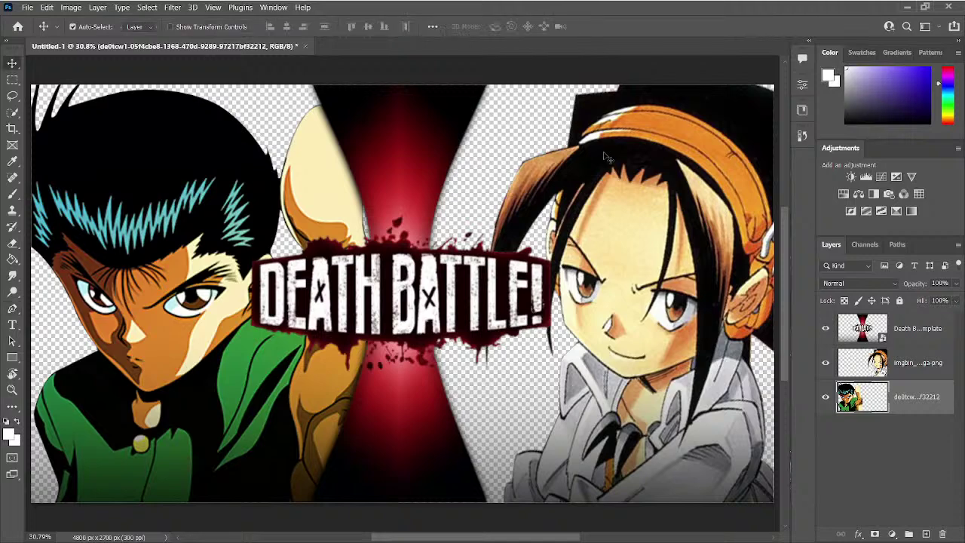
left_click(599, 140)
Step: Start a Pen path just outside the canvas's right edge, beside the lower back part of Yoh's white shirt
key("ctrl+plus")
left_click_drag(643, 303, 396, 188)
key("ctrl+plus")
key("ctrl+plus")
key("p")
key("ctrl+plus")
key("ctrl+plus")
scroll(416, 244, "down", 3)
scroll(417, 244, "right", 3)
left_click(546, 410)
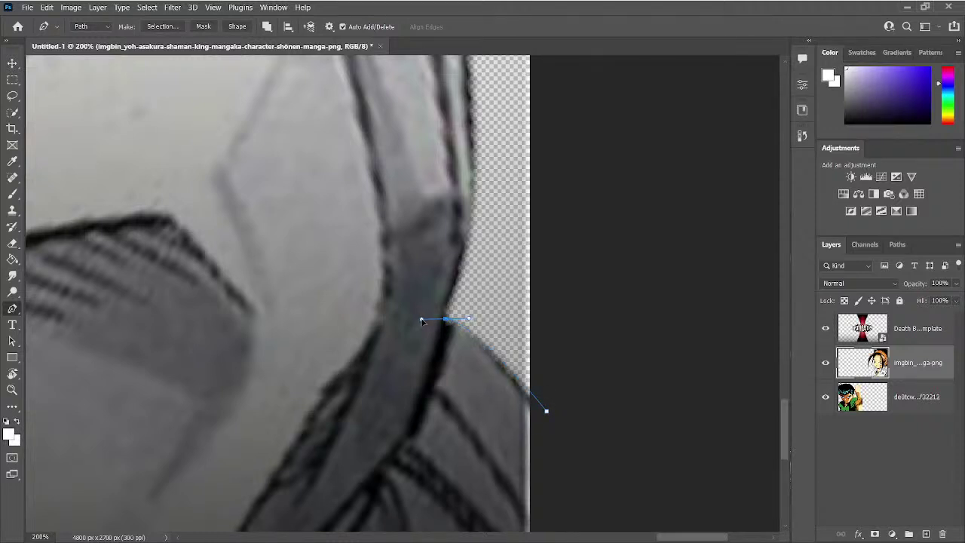
left_click(540, 402)
left_click(542, 407)
key("Escape")
left_click(546, 411)
Step: Anchor the path at the fold behind Yoh's sleeve and curve it up the sleeve's outer edge
left_click(446, 323)
key("ctrl+z")
left_click_drag(417, 322, 456, 299)
left_click(448, 324)
left_click(445, 307)
left_click_drag(474, 166, 468, 109)
Step: Continue the Pen path up Yoh's shoulder outline to where the white shirt meets the black hair
scroll(411, 230, "up", 5)
left_click_drag(419, 136, 388, 70)
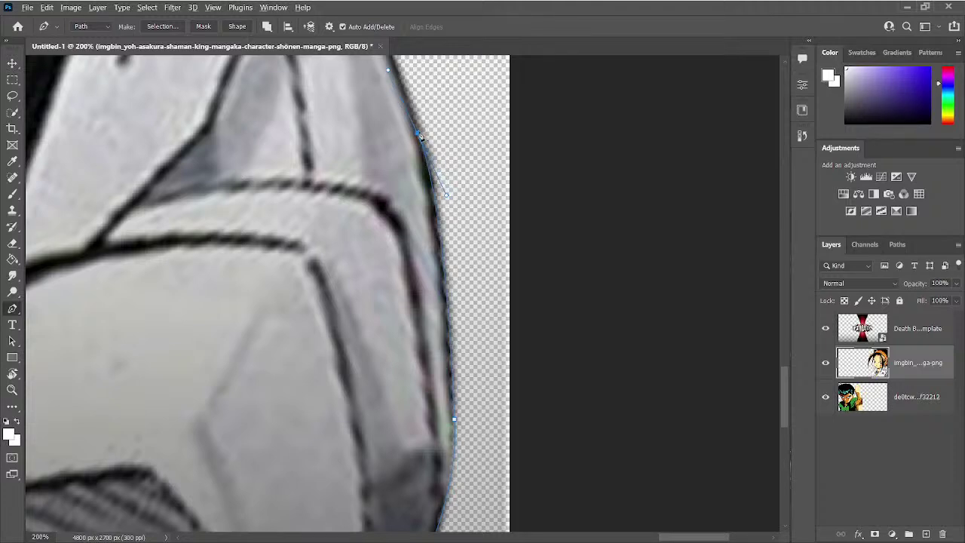
scroll(420, 137, "up", 4)
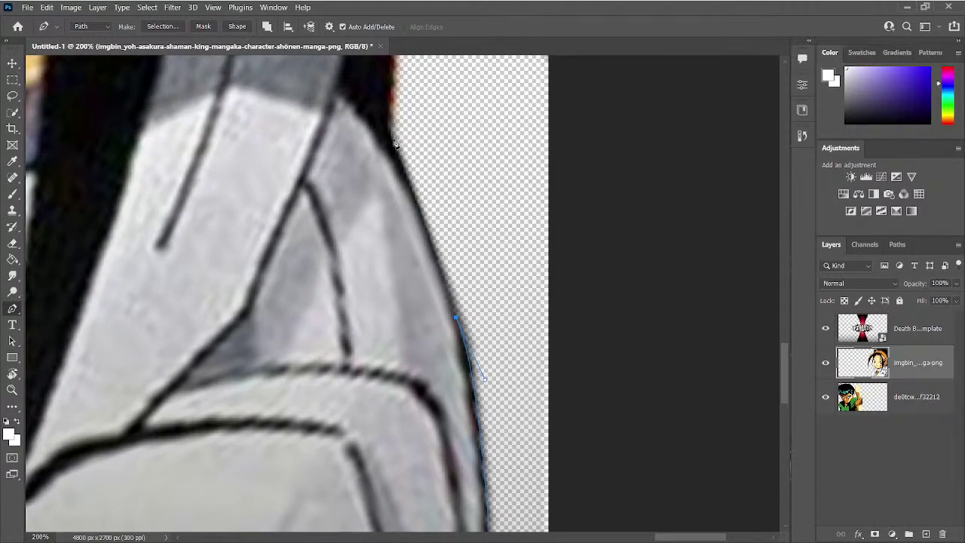
left_click_drag(390, 138, 393, 284)
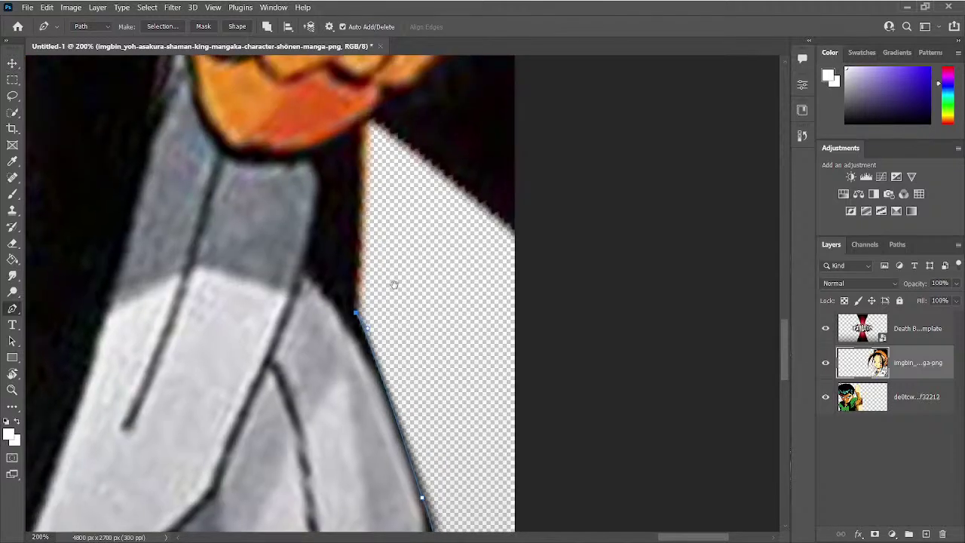
Step: Carry the path up to Yoh's orange headphone and along the dark area's edge, and close it outside the canvas
left_click(364, 122)
left_click_drag(549, 264, 571, 306)
key("ctrl+0")
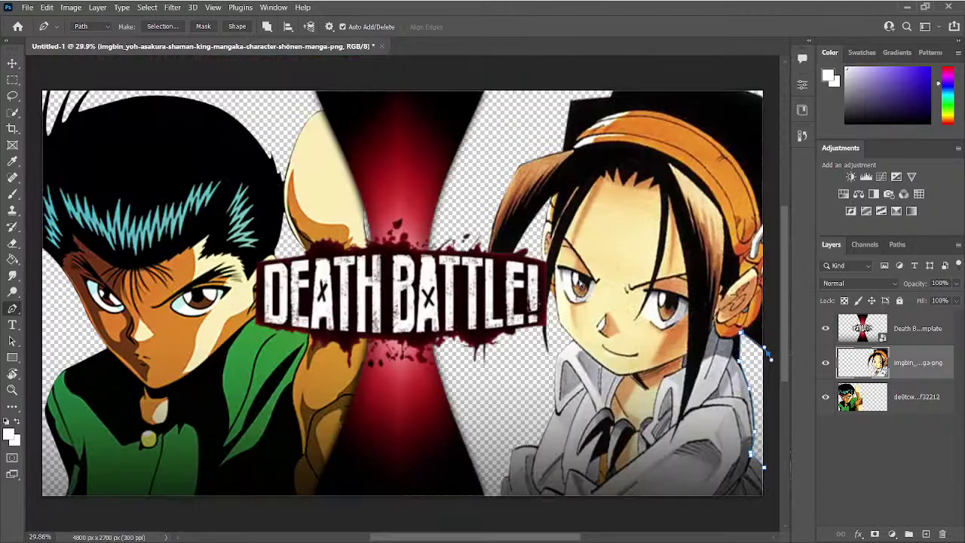
scroll(767, 356, "up", 2)
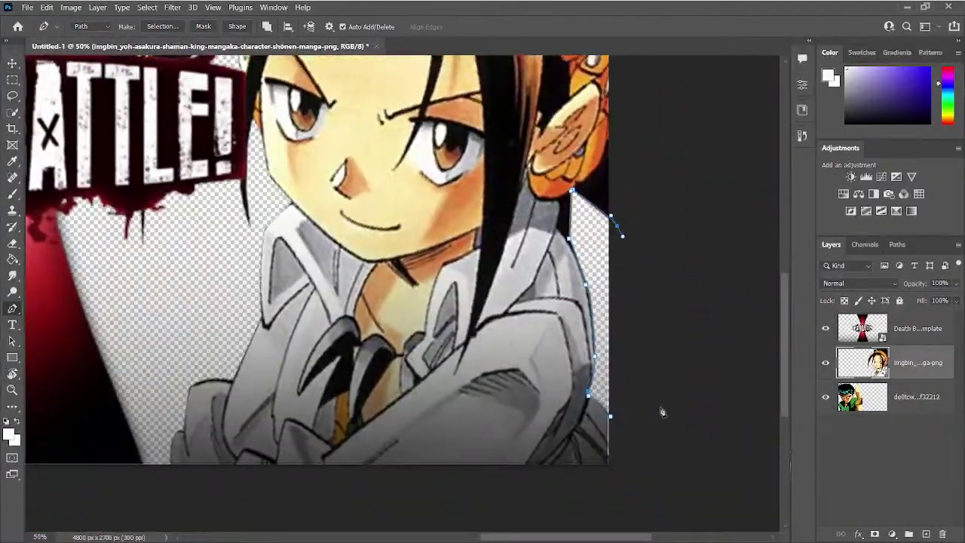
left_click(660, 408)
left_click(610, 415)
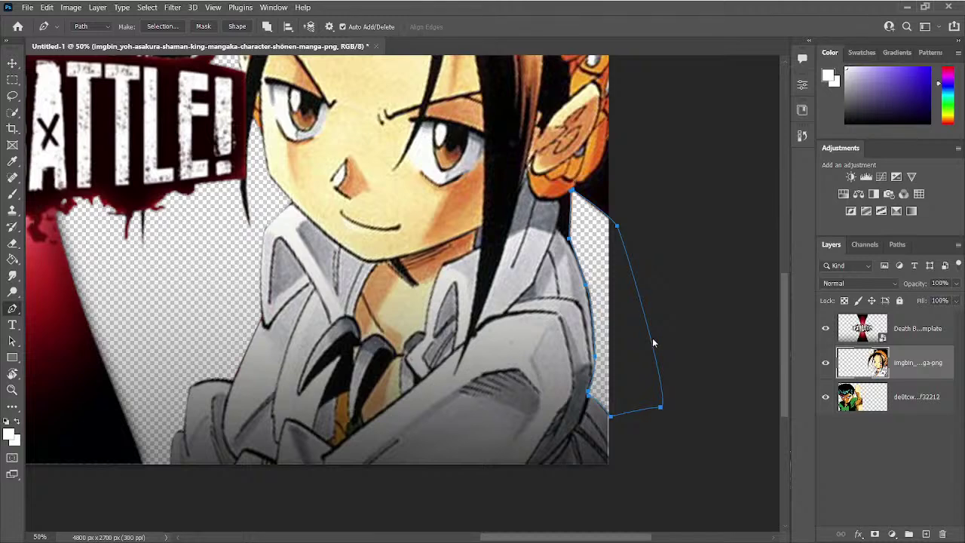
Step: Turn the closed path beside the back of Yoh's white shirt into a selection to trim the leftover edge
key("ctrl+Return")
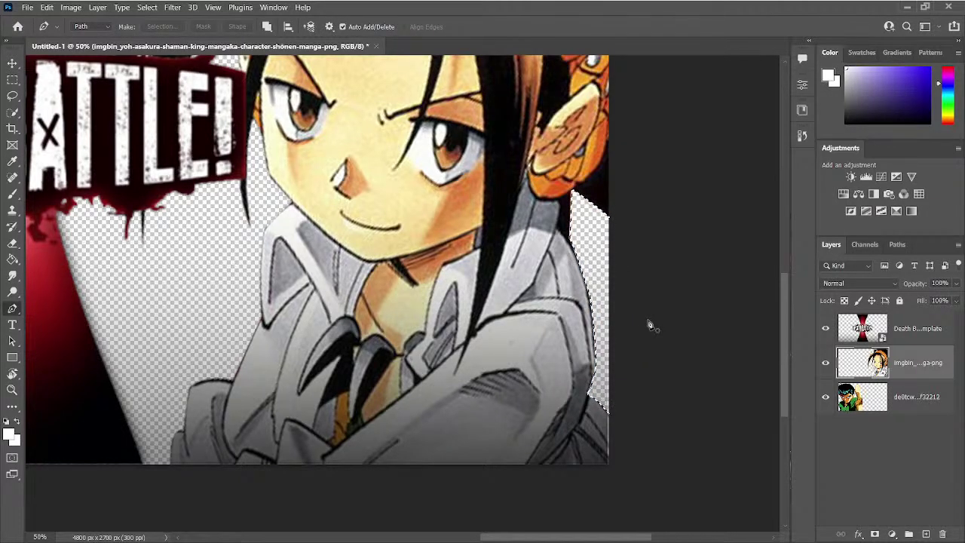
scroll(344, 189, "up", 1)
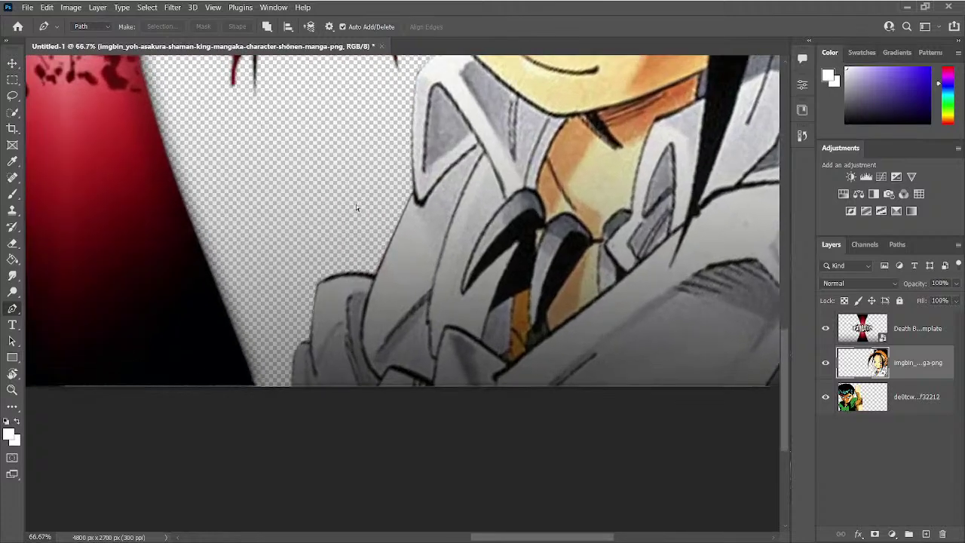
Step: Start a Pen path just below the canvas at Yoh's sleeve nearest the centre and carry it over the sleeve's upper edge
scroll(357, 198, "up", 1)
left_click(234, 445)
left_click_drag(257, 368, 279, 360)
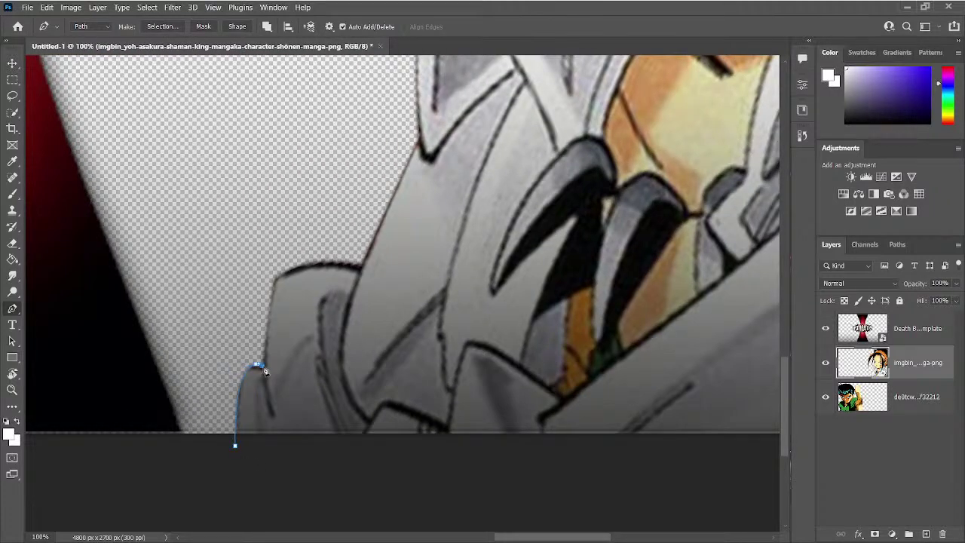
left_click_drag(280, 272, 293, 273)
left_click_drag(360, 266, 405, 281)
Step: Continue the path up Yoh's arm and around the shirt collar to the point where it meets the jaw
scroll(388, 196, "up", 5)
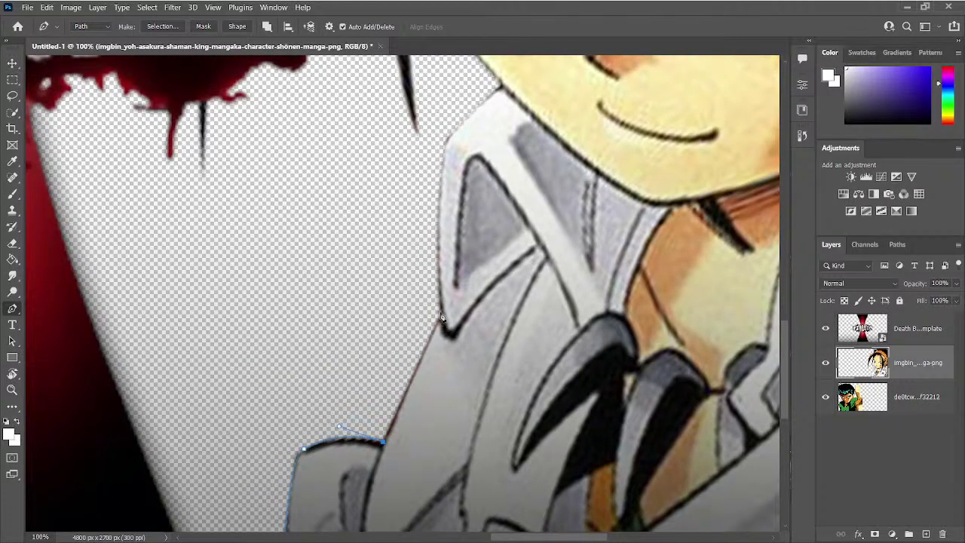
left_click_drag(446, 141, 456, 99)
left_click(446, 141, "alt")
left_click_drag(501, 87, 415, 390)
left_click(502, 86, "alt")
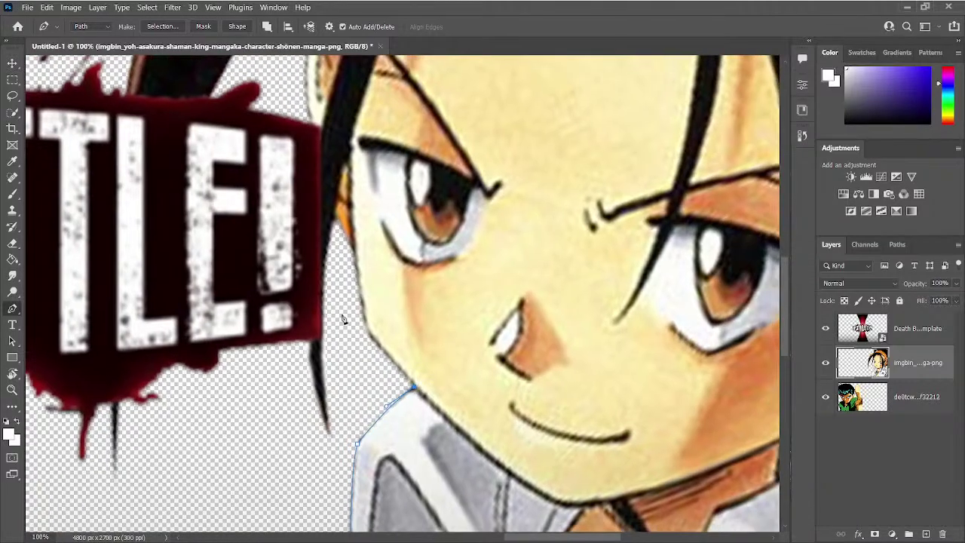
Step: Trace the path up Yoh's cheek to the hair and down the thin black strand to its tip
left_click_drag(365, 329, 365, 323)
left_click_drag(354, 253, 343, 227)
left_click_drag(331, 437, 358, 532)
left_click(332, 404, "alt")
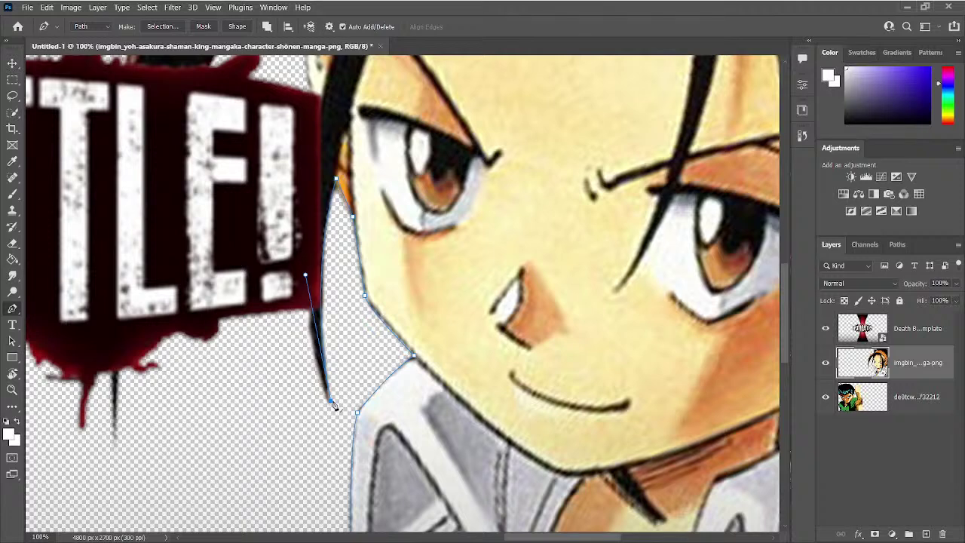
Step: Carry the path up the thin strand's outer edge behind the DEATH BATTLE! logo to the base of Yoh's ear
scroll(241, 345, "left", 3)
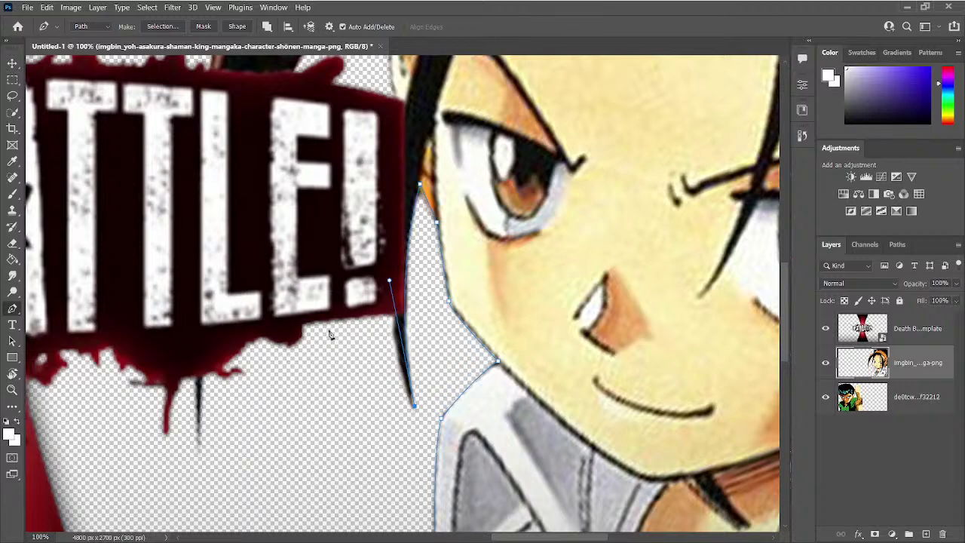
left_click_drag(394, 330, 380, 272)
left_click(393, 329, "alt")
left_click_drag(384, 241, 409, 380)
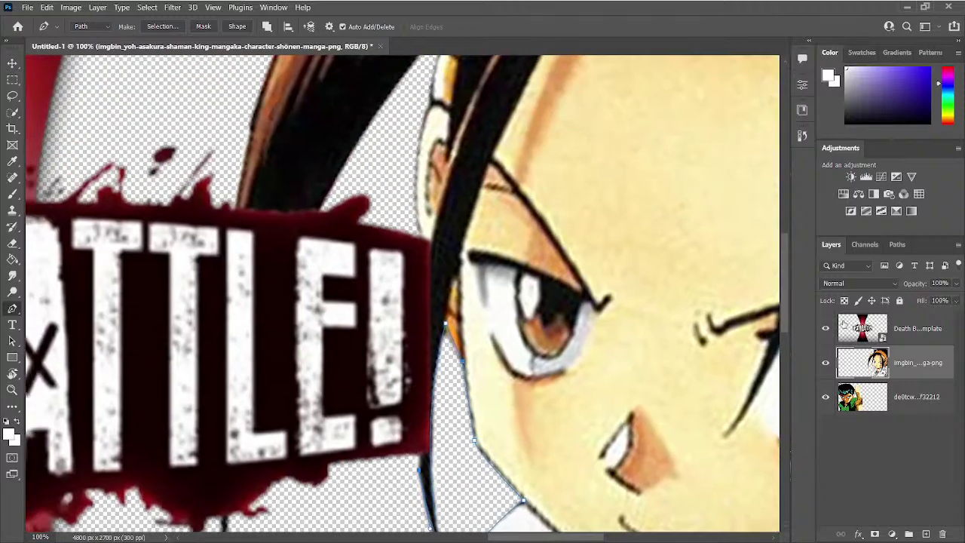
left_click(827, 328)
left_click(825, 329)
left_click_drag(430, 247, 444, 239)
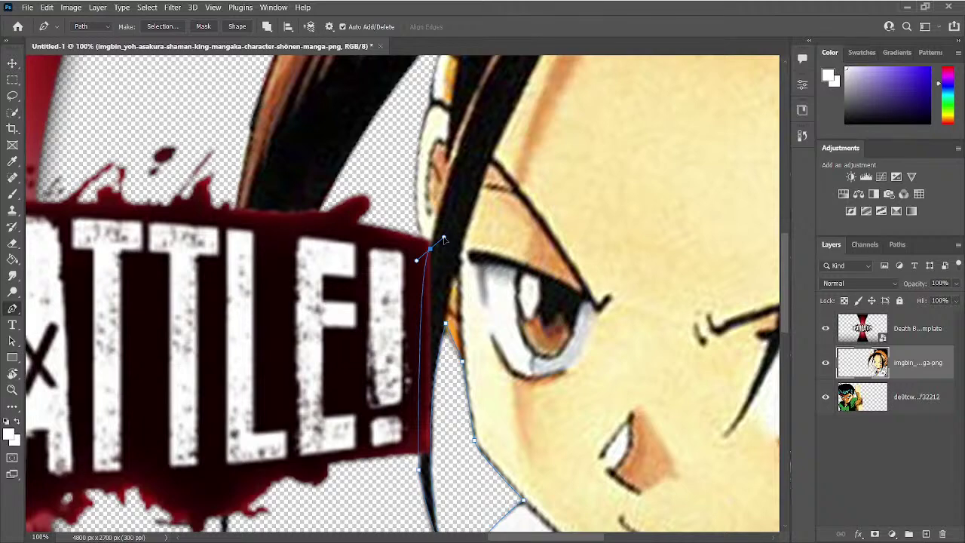
left_click_drag(444, 239, 438, 160)
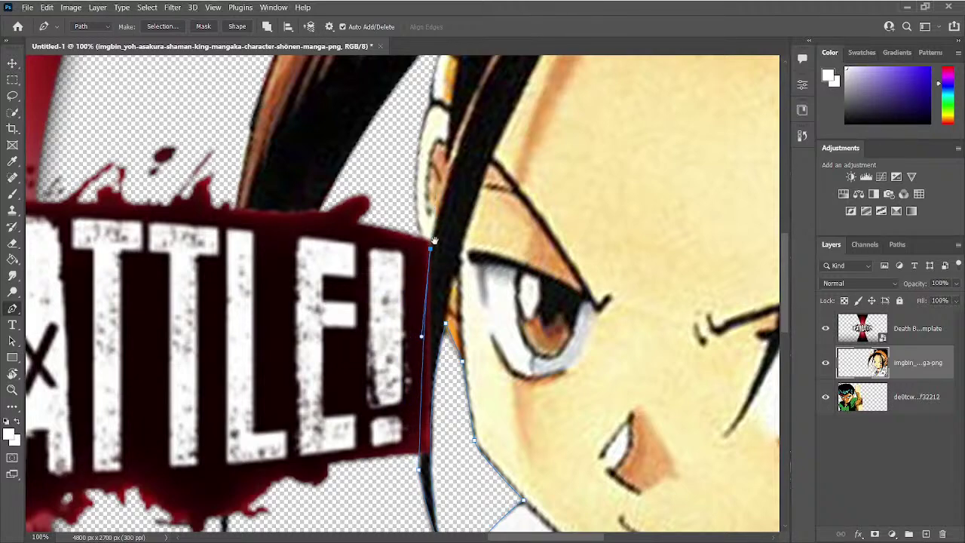
Step: Trace the outer edge of Yoh's ear up to the point where it meets the large hair lock
left_click_drag(433, 227, 428, 324)
left_click_drag(427, 201, 457, 91)
left_click(427, 199, "alt")
left_click_drag(445, 137, 435, 166)
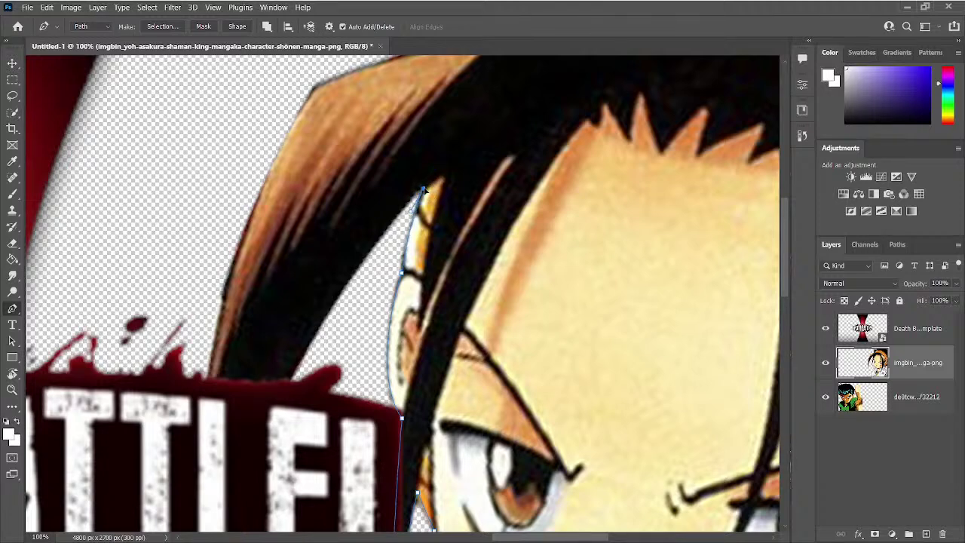
Step: Run the path down the large hair lock's inner edge and loop it behind the logo to the lock's outer edge
scroll(422, 196, "down", 3)
scroll(426, 200, "left", 3)
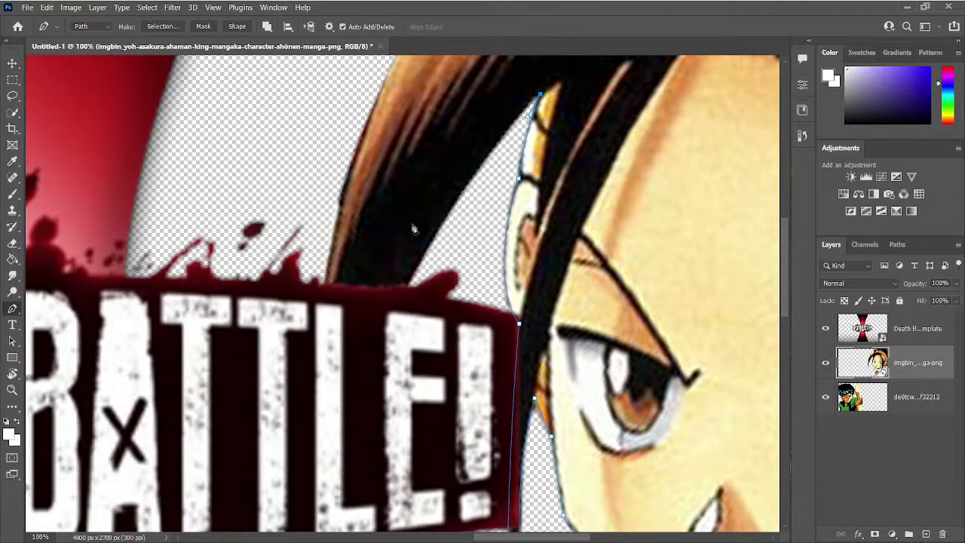
left_click_drag(417, 266, 364, 382)
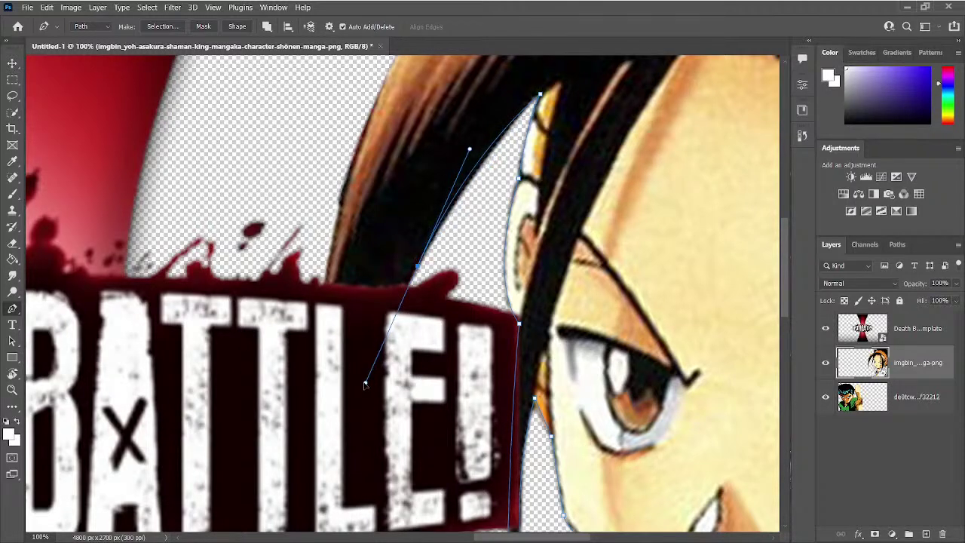
left_click(416, 268)
key("ctrl+z")
scroll(414, 275, "down", 3)
left_click_drag(365, 401, 359, 457)
left_click(367, 403)
left_click(303, 338)
left_click(334, 182)
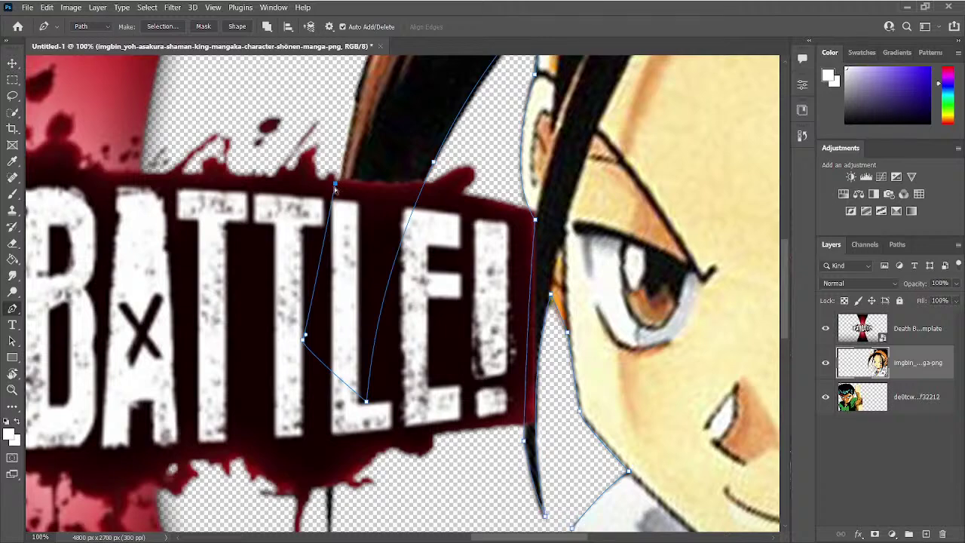
Step: Trace the hair lock's outer edge up to its corner and along its upper edge to the black hair block
left_click_drag(352, 145, 329, 373)
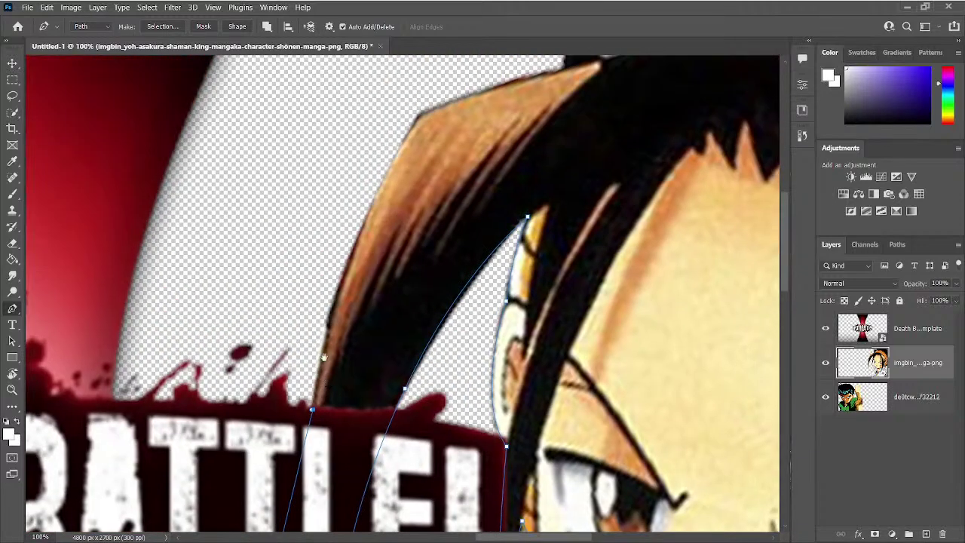
left_click(340, 291)
mouse_move(339, 291)
left_mouse_down()
mouse_move(334, 307)
mouse_move(345, 298)
left_mouse_up()
mouse_move(405, 134)
left_mouse_down()
mouse_move(360, 209)
mouse_move(417, 156)
mouse_move(414, 143)
left_mouse_up()
left_click(378, 192, "alt")
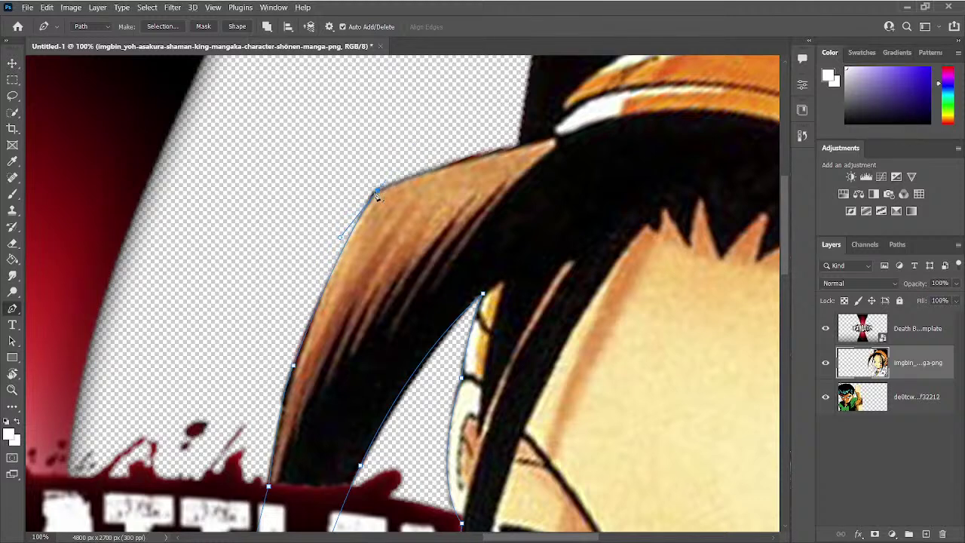
left_click(523, 144)
left_click_drag(535, 148, 557, 140)
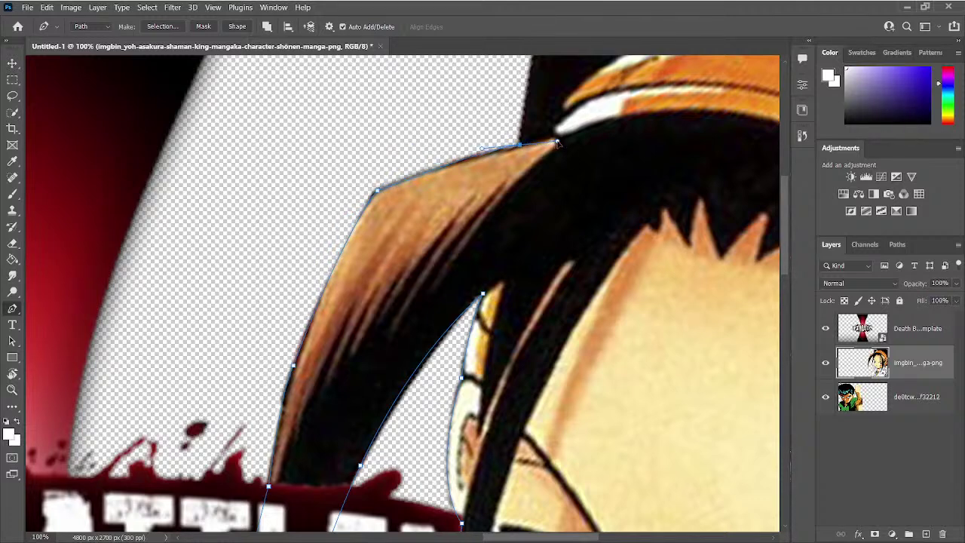
left_click(518, 147, "alt")
Step: Follow the black block above Yoh's headband with straight path segments around its corner to the inner notch
scroll(482, 181, "up", 5)
scroll(483, 181, "right", 3)
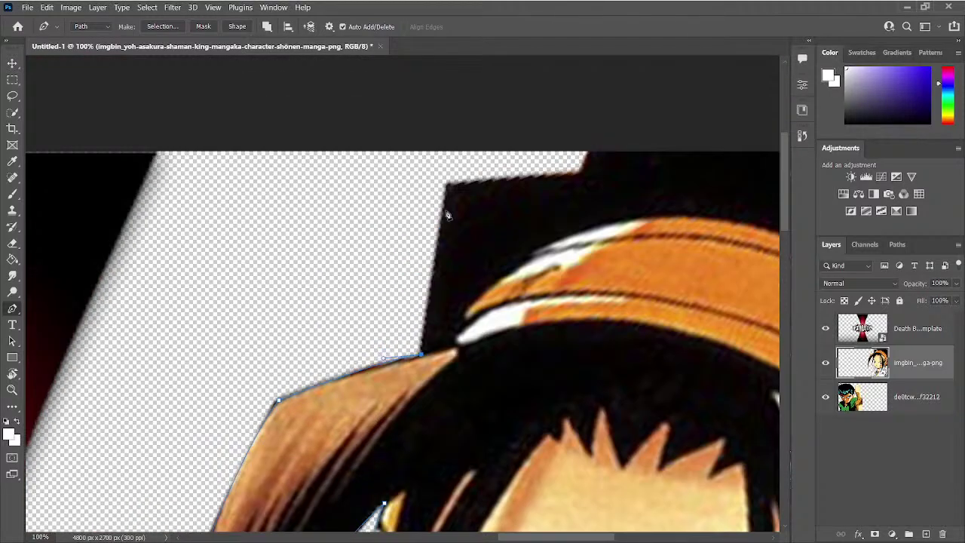
left_click(445, 183)
key("ctrl+z")
left_click(449, 183)
left_click_drag(579, 172, 590, 173)
left_click(580, 173, "alt")
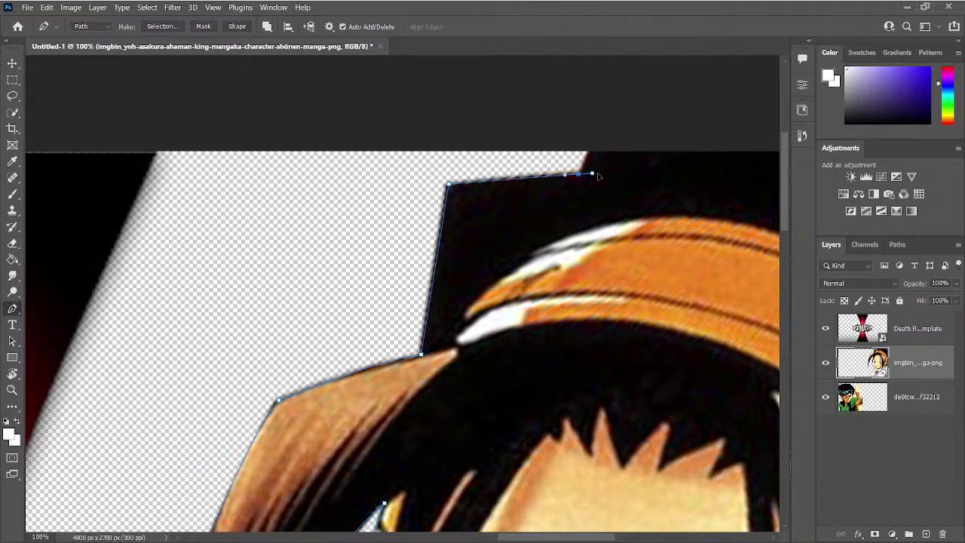
Step: Close the path in a wide loop outside the canvas, convert it to a selection to trim Yoh's outline, and deselect
left_click(592, 137)
key("ctrl+minus")
key("ctrl+minus")
key("ctrl+minus")
key("ctrl+minus")
key("ctrl+minus")
left_click(391, 95)
left_click_drag(355, 130, 327, 360)
left_click(339, 417)
left_click(396, 486)
left_click(457, 408)
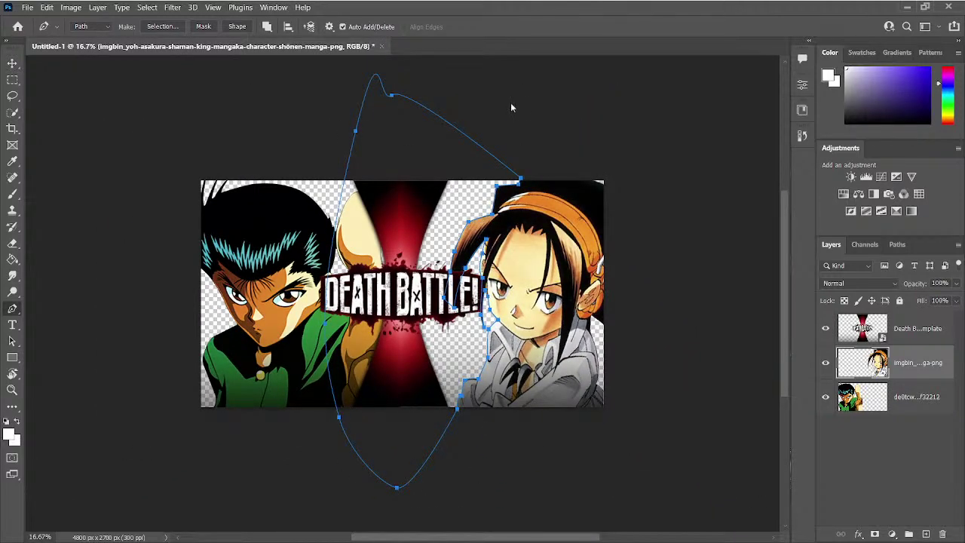
key("ctrl+Return")
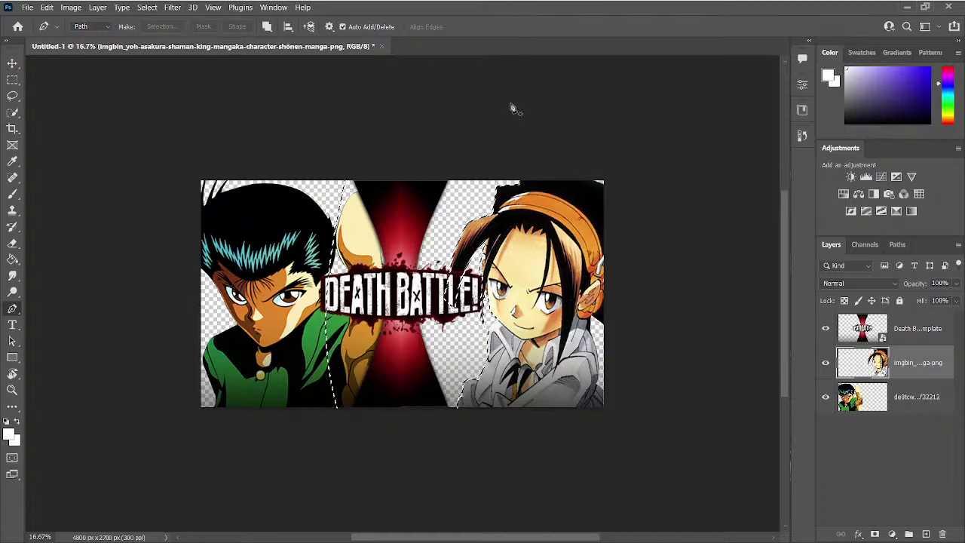
key("ctrl+d")
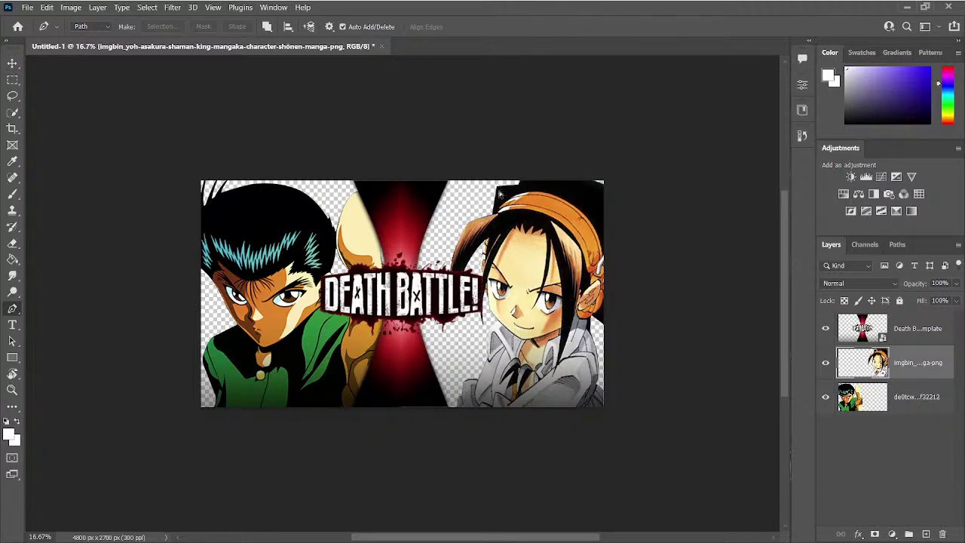
Step: Draw a closed Pen path around the canvas corner beyond Yoh's hair and use it to trim the leftover there
scroll(502, 189, "up", 3)
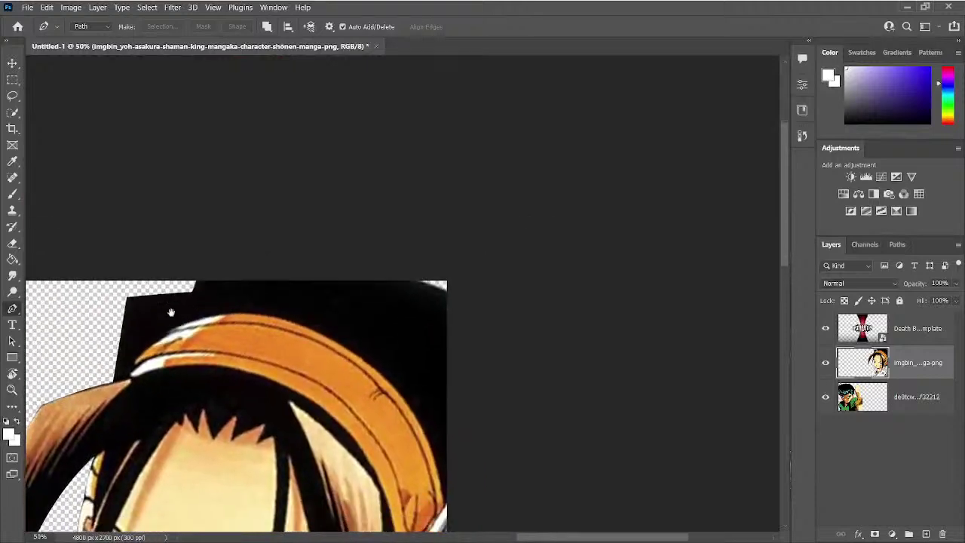
left_click(393, 275)
left_click_drag(459, 315, 457, 340)
left_click(536, 332)
left_click_drag(563, 293, 560, 283)
left_click(517, 245)
left_click(459, 240)
left_click(417, 246)
left_click(393, 276)
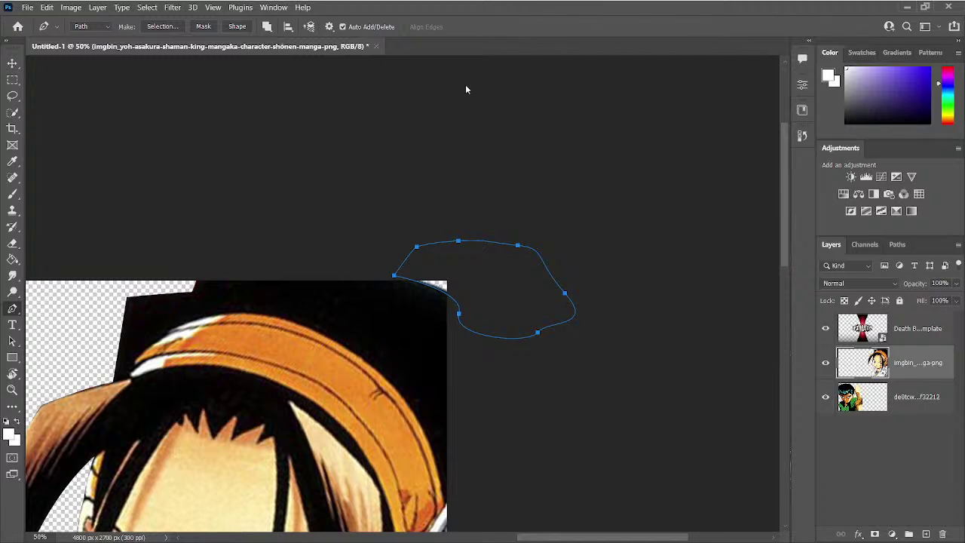
key("Return")
Step: Scale the placed spiritual-energy image to 202.51%, position it to fill the canvas with its bright burst, and commit the placement
key("ctrl+0")
key("ctrl+minus")
key("ctrl+minus")
key("ctrl+minus")
key("v")
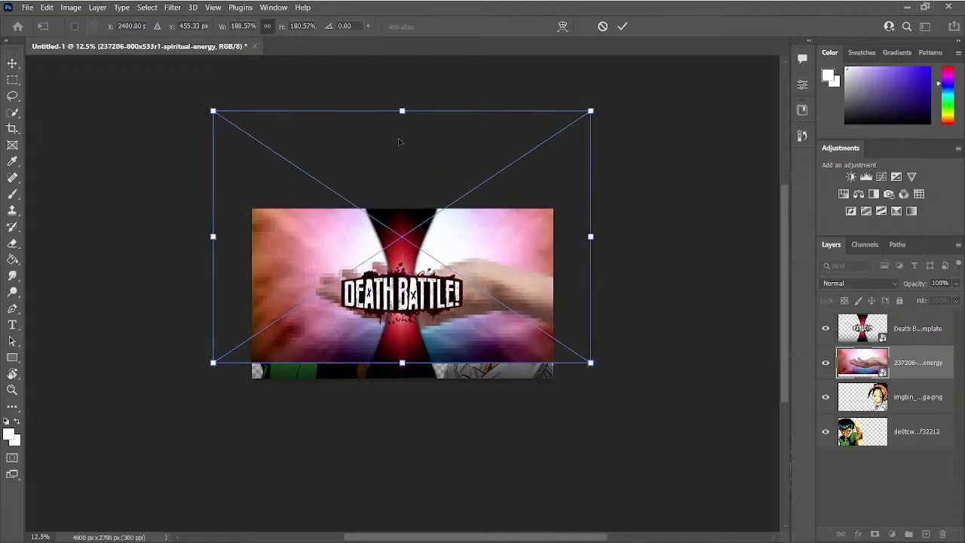
left_click_drag(413, 230, 405, 209)
key("Return")
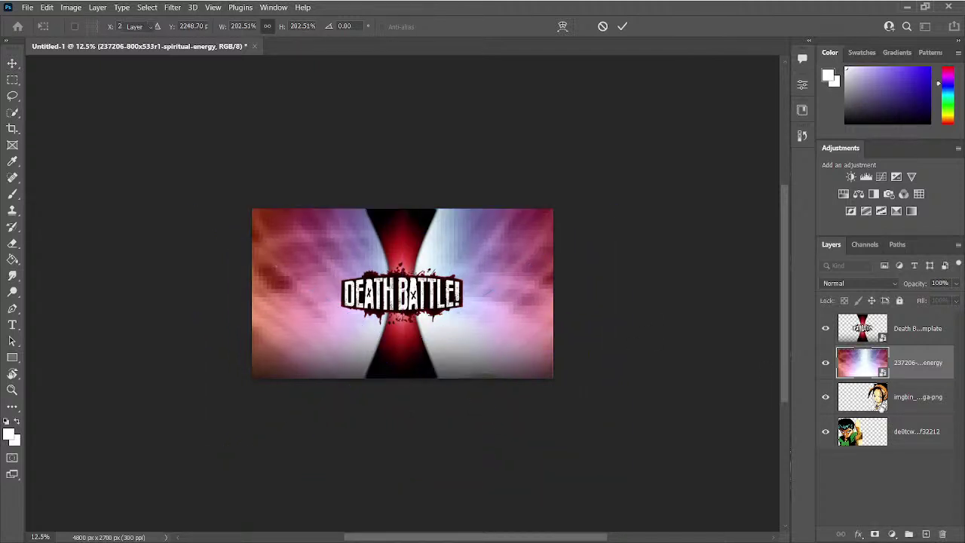
Step: Move the spiritual-energy layer beneath both character layers as the background
left_click_drag(888, 401, 910, 441)
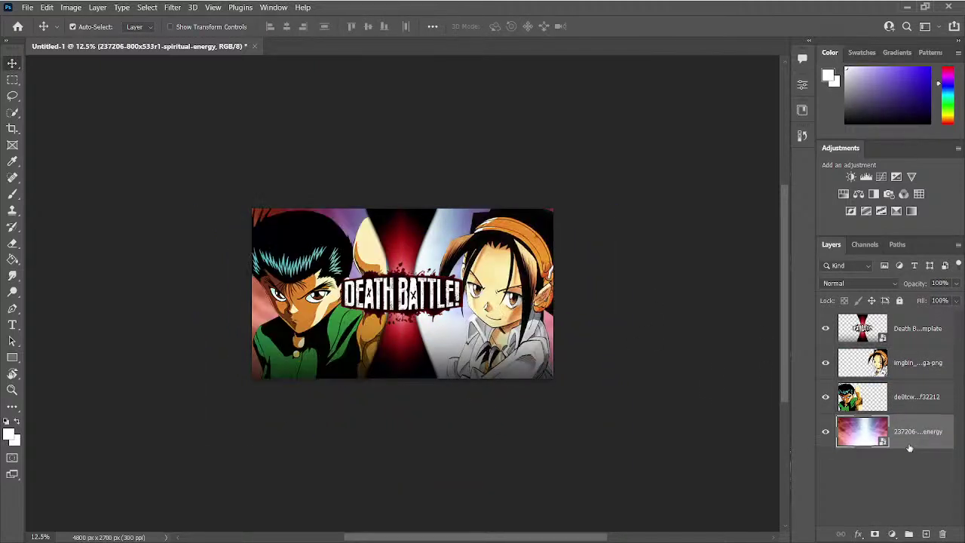
key("ctrl+plus")
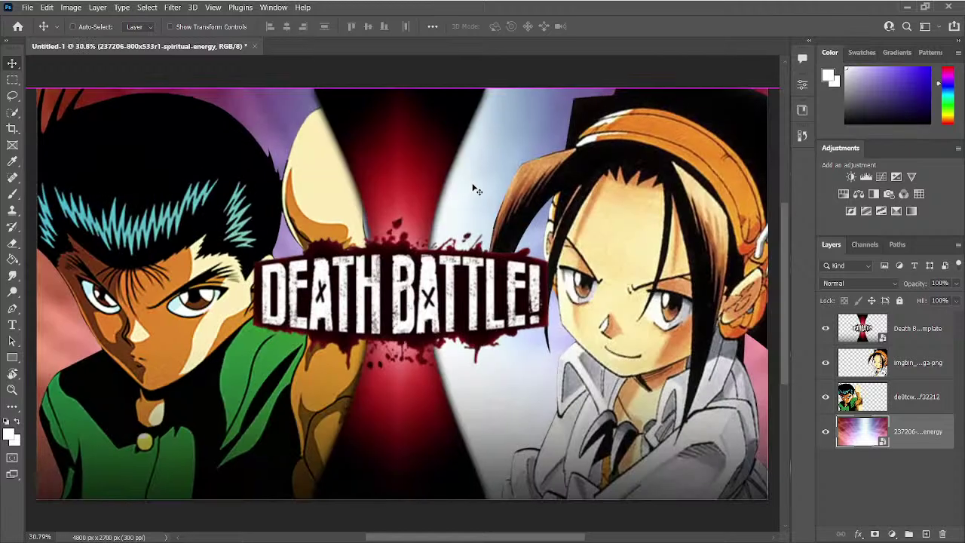
key("ctrl")
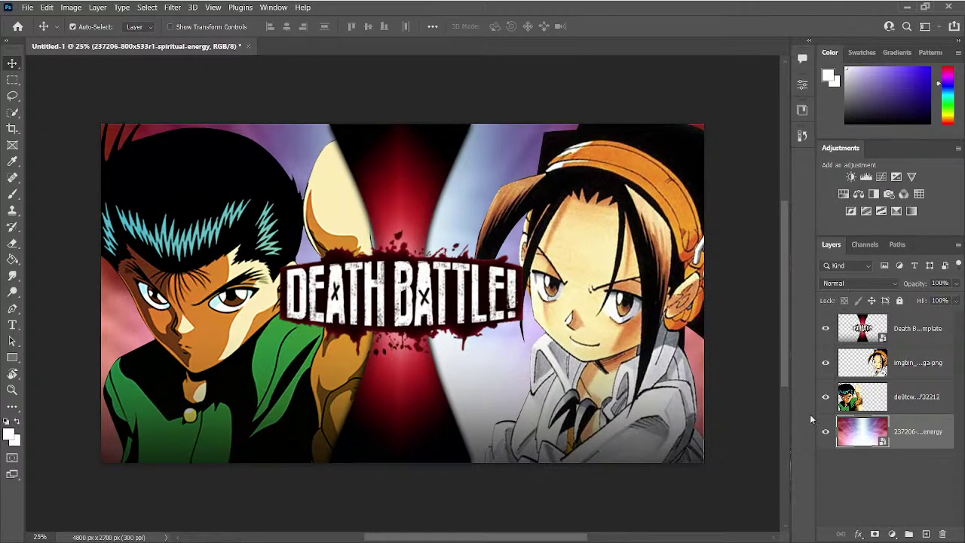
Step: Add a Drop Shadow effect to the green-jacketed character's layer
left_click(935, 388)
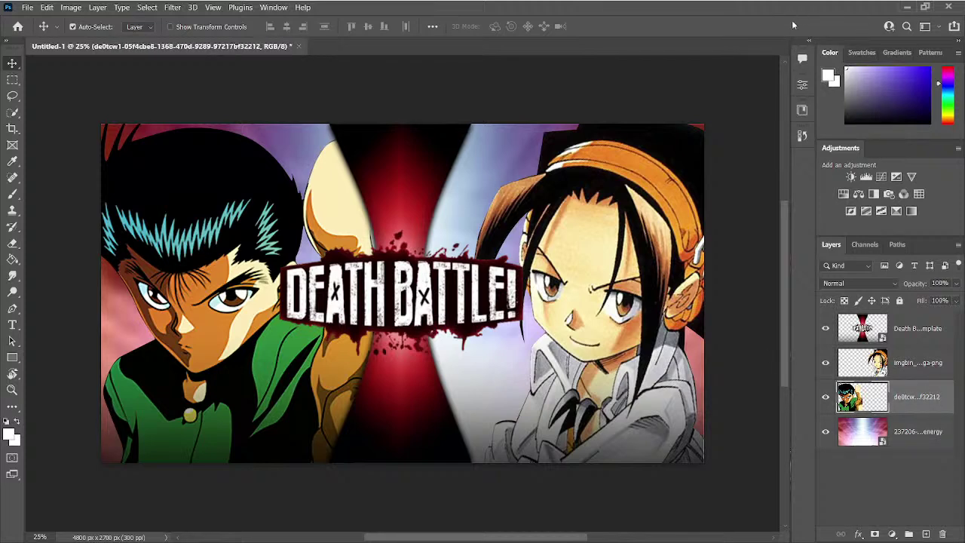
key("h")
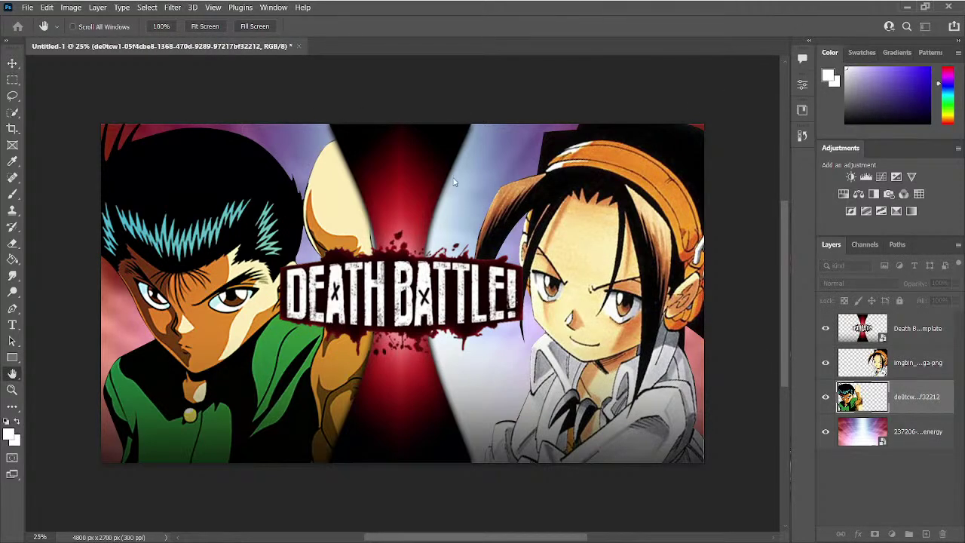
key("ctrl+alt+v")
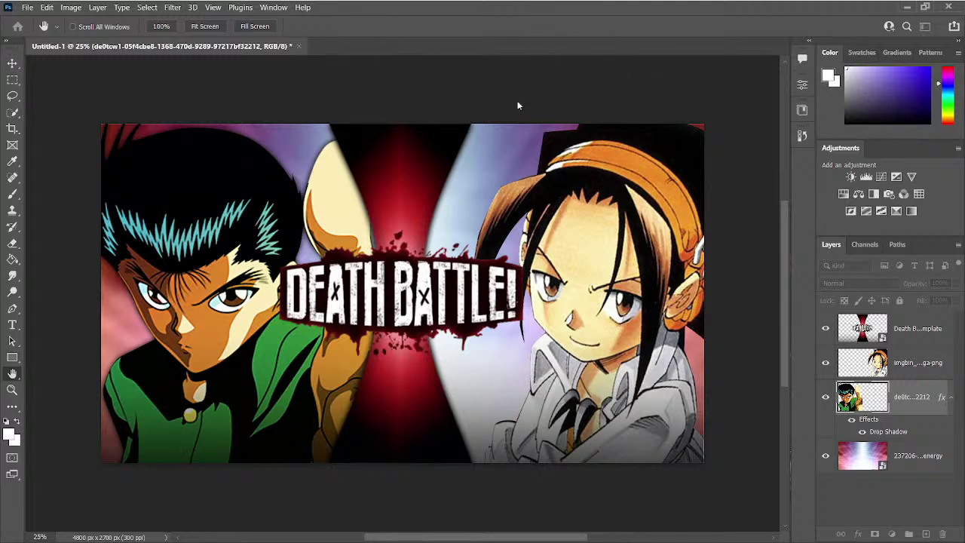
Step: Add a Drop Shadow effect to Yoh's layer
key("v")
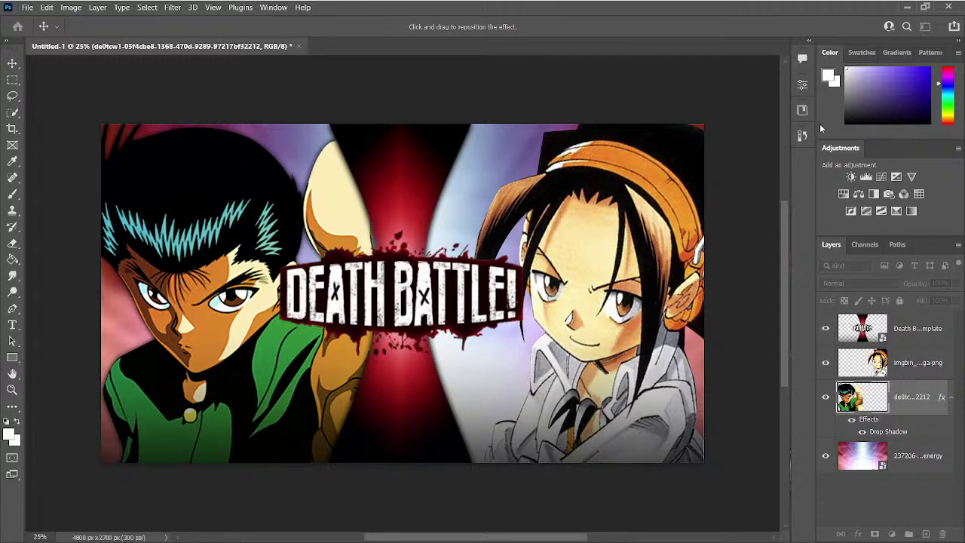
left_click(607, 236)
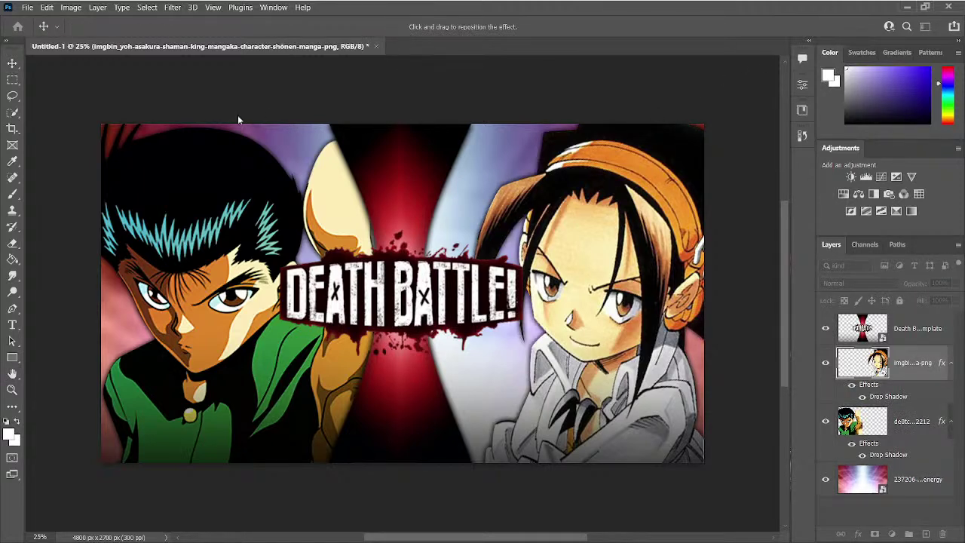
key("Return")
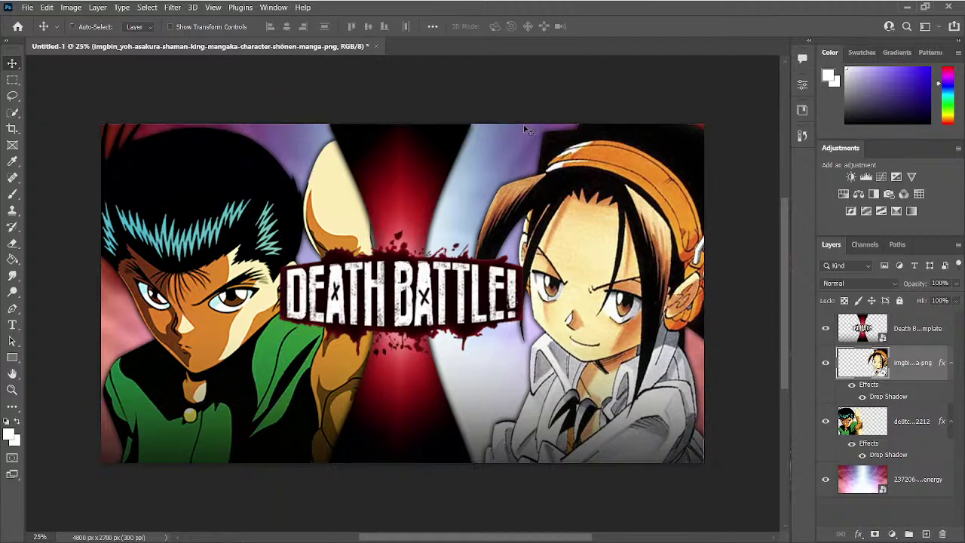
Step: Enlarge the placed Death Battle VS template upward and downward until it fills the whole canvas, and commit the placement
key("ctrl+minus")
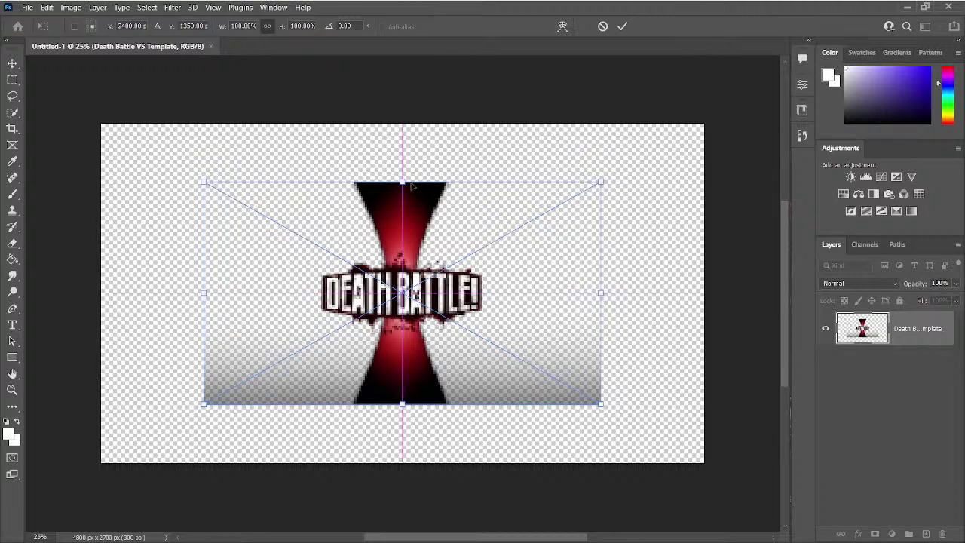
left_click_drag(407, 178, 405, 123)
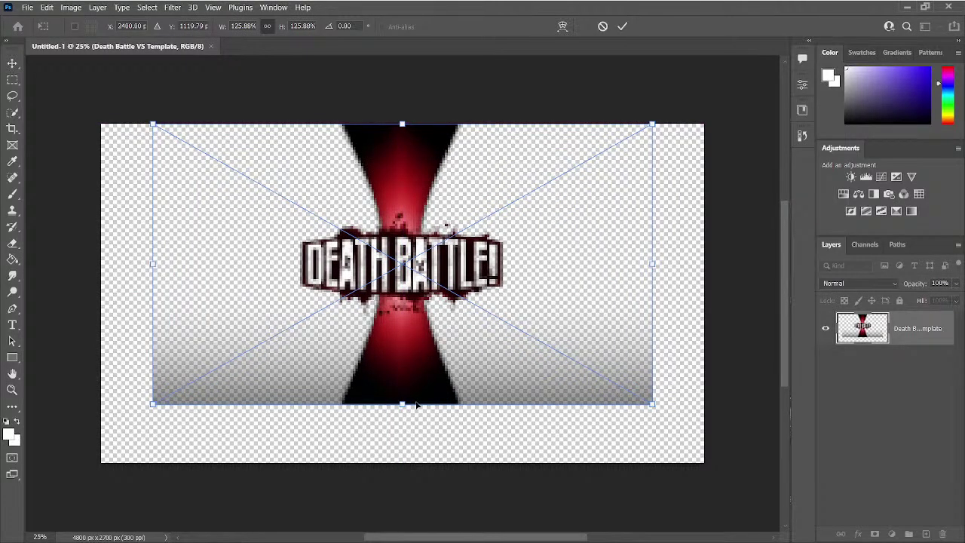
left_click_drag(407, 405, 407, 463)
key("Return")
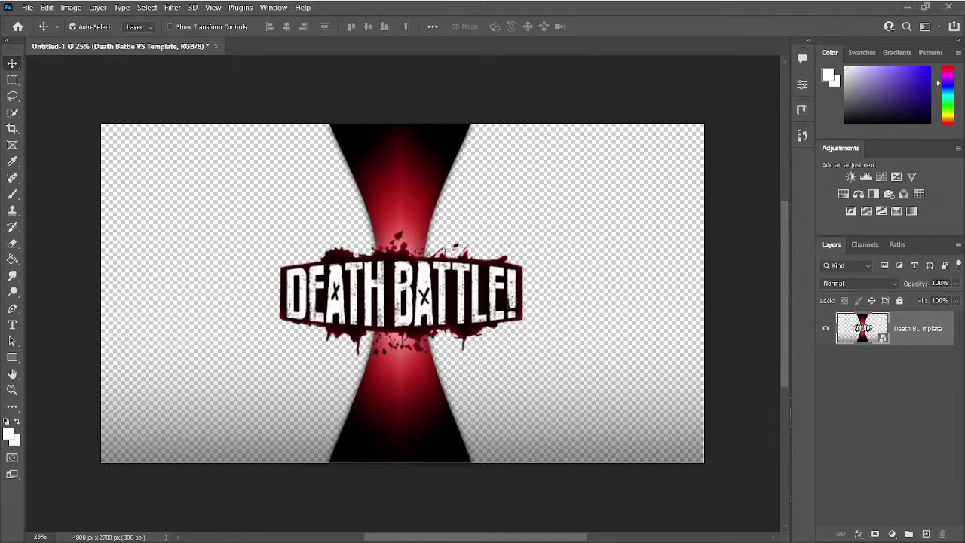
Step: Switch to the Opera browser and search Google for images of "captain marvelous"
key("alt+Tab")
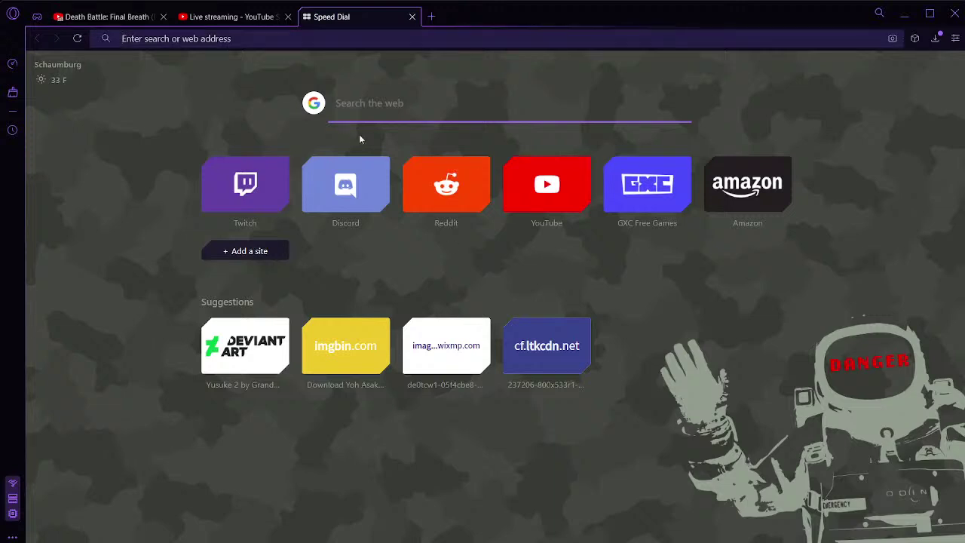
left_click(393, 103)
type("captain maer")
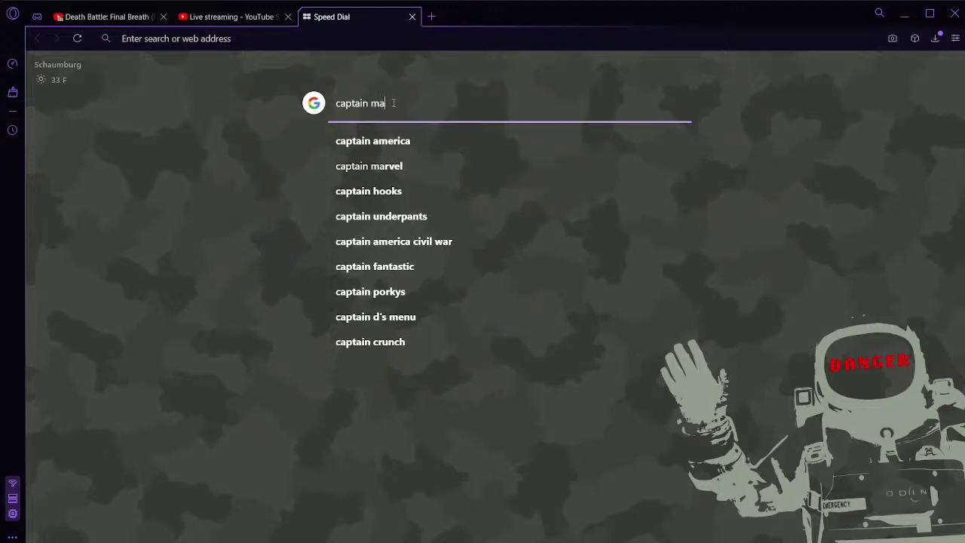
key("BackSpace")
key("BackSpace")
type("r")
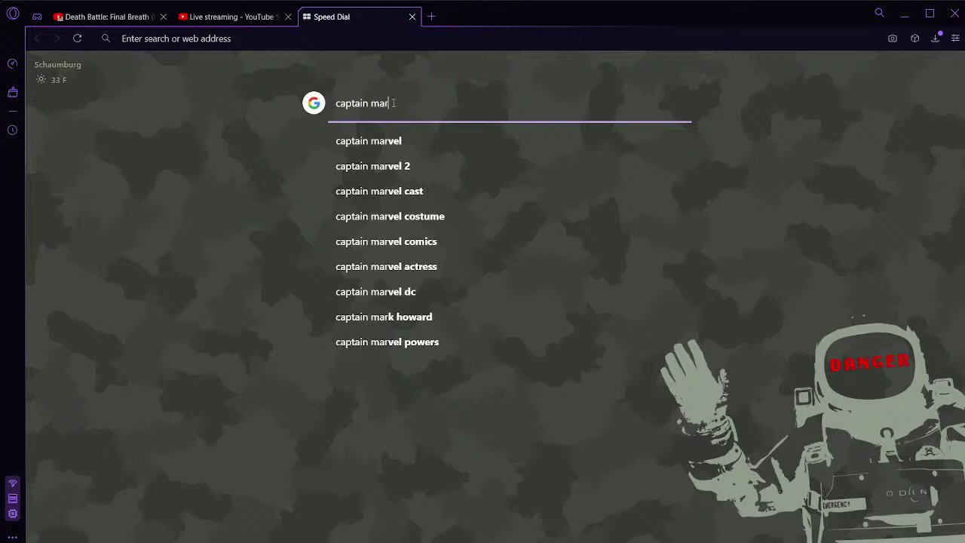
type("velous")
key("Return")
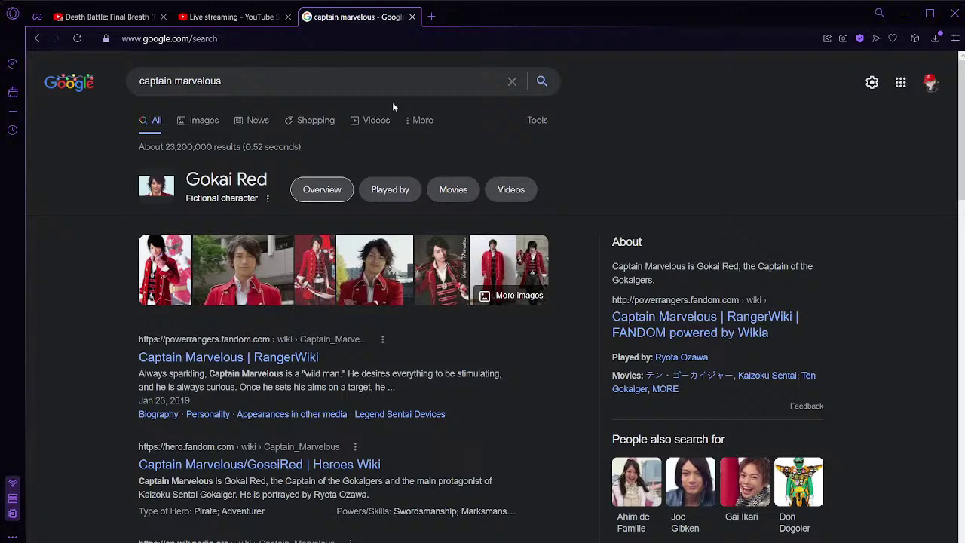
left_click(198, 120)
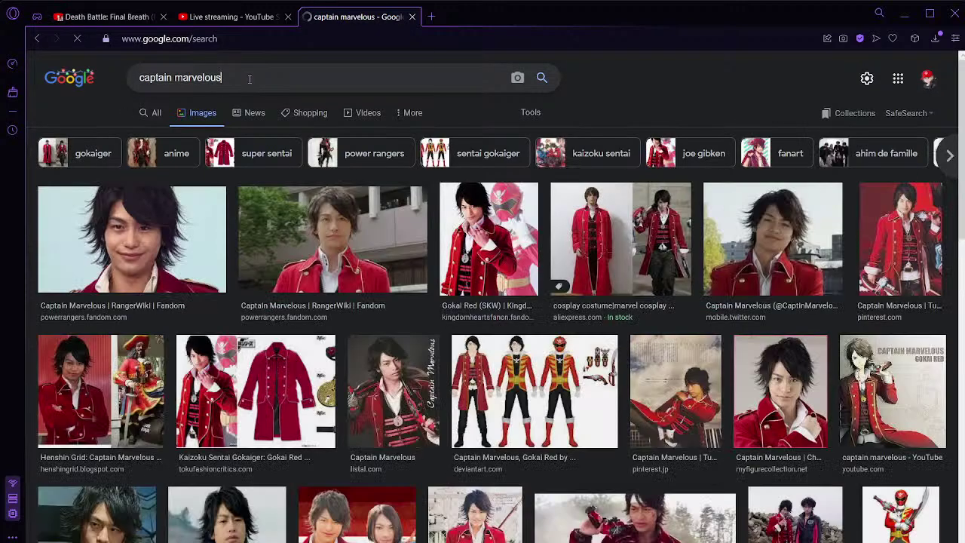
Step: Refine the image search to "captain marvelous official art"
left_click(248, 77)
type("of")
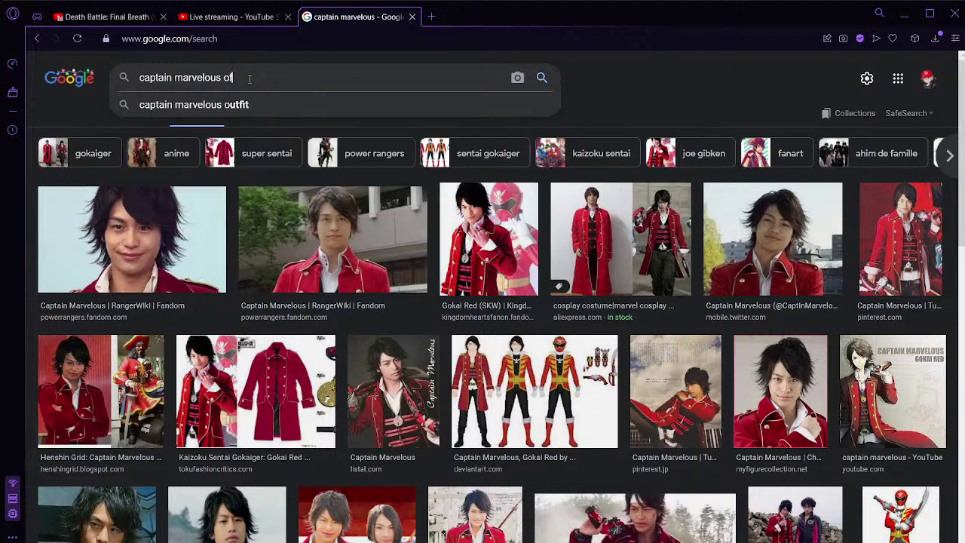
type("ficial art")
key("Return")
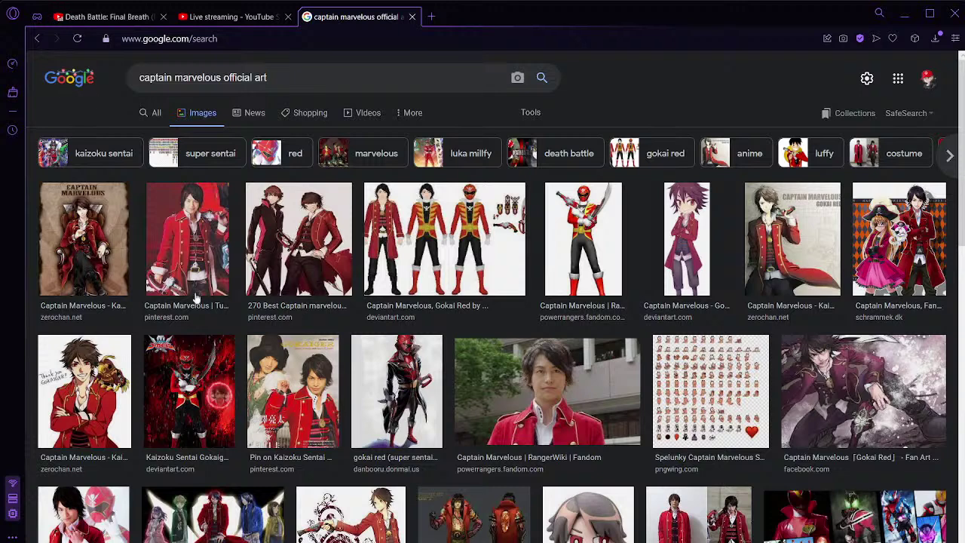
Step: Change the image search to "captain marvelous gokaiger"
left_click_drag(300, 91, 211, 93)
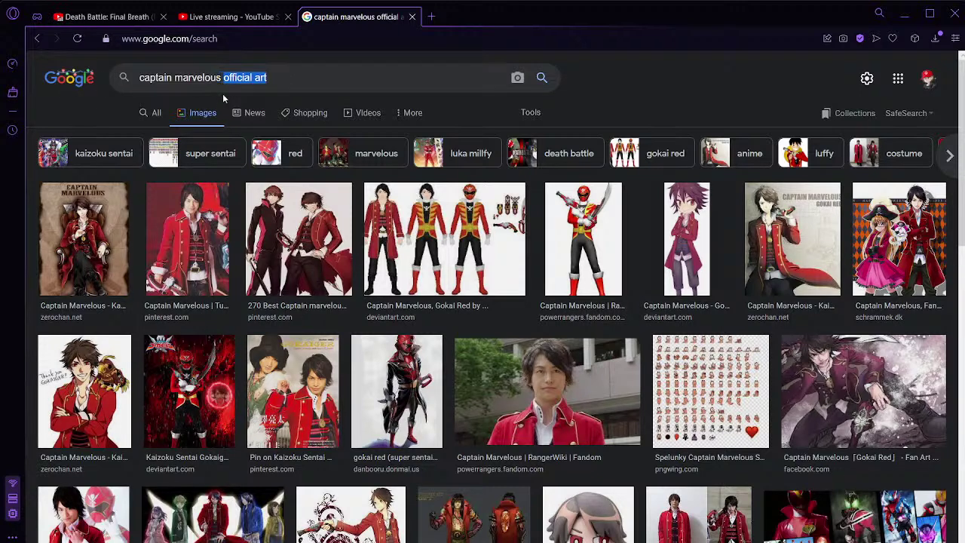
type("gokai")
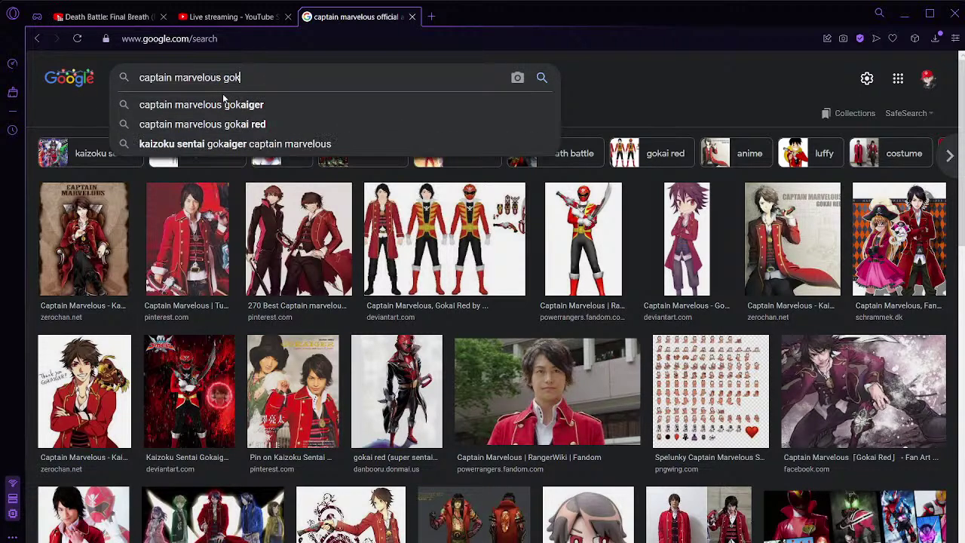
type("ger")
key("Return")
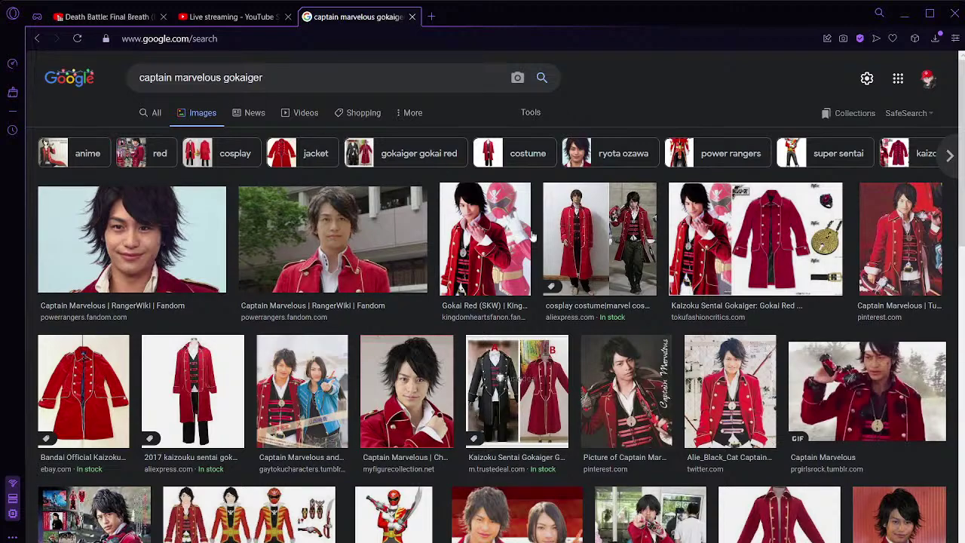
Step: Examine the Captain Marvelous results and related images for a suitable render, previewing the suited Gokai Red pictures including the illustrated helmet close-up
scroll(514, 226, "down", 2)
scroll(365, 219, "down", 2)
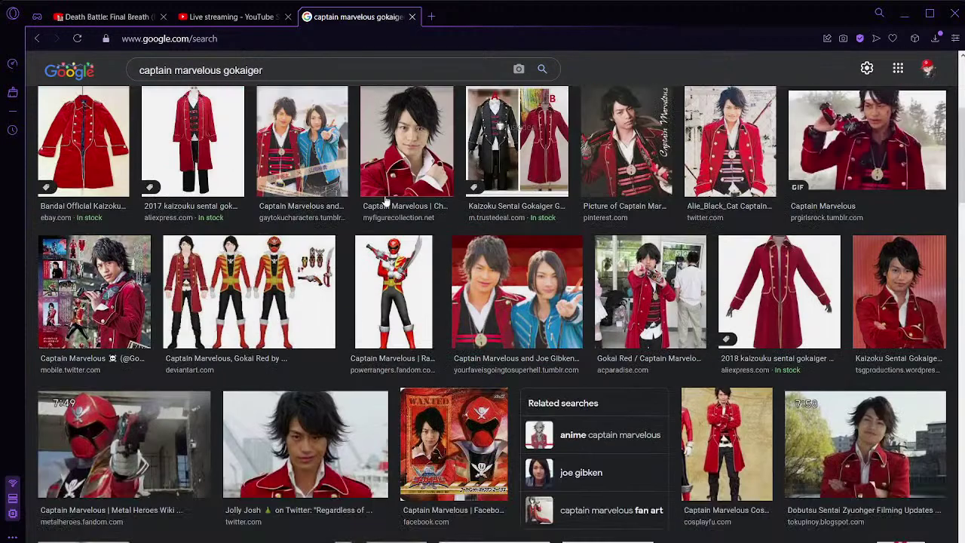
scroll(139, 302, "down", 2)
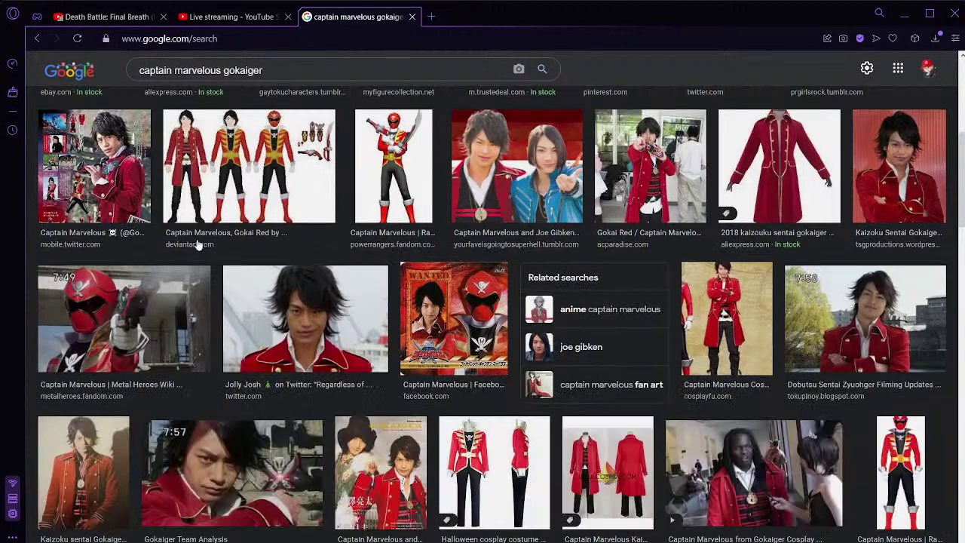
left_click(181, 313)
scroll(650, 166, "down", 2)
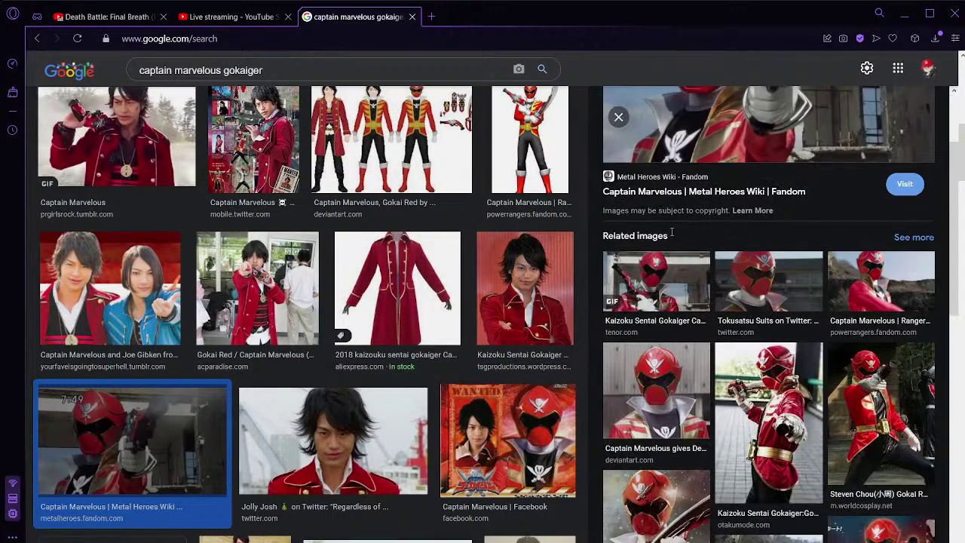
scroll(826, 268, "down", 2)
scroll(826, 265, "down", 1)
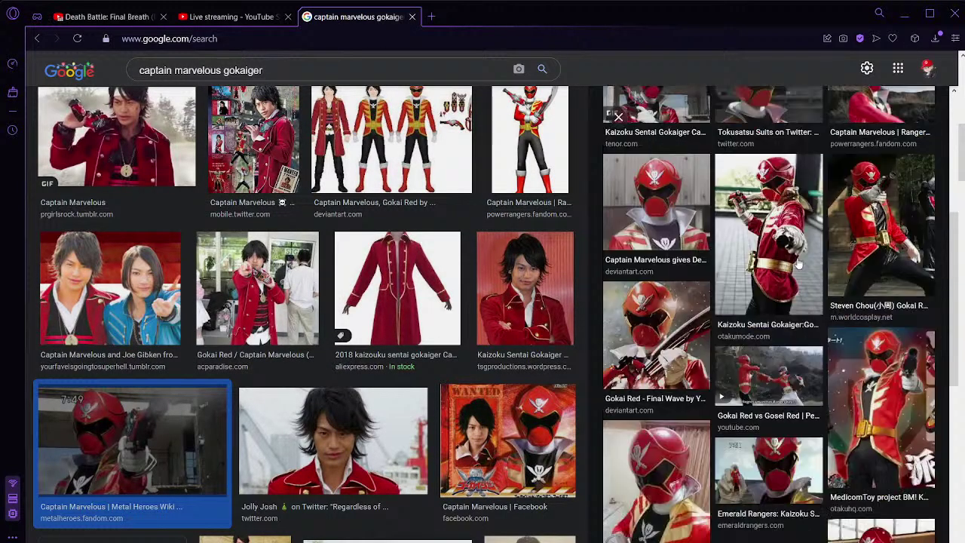
left_click(653, 339)
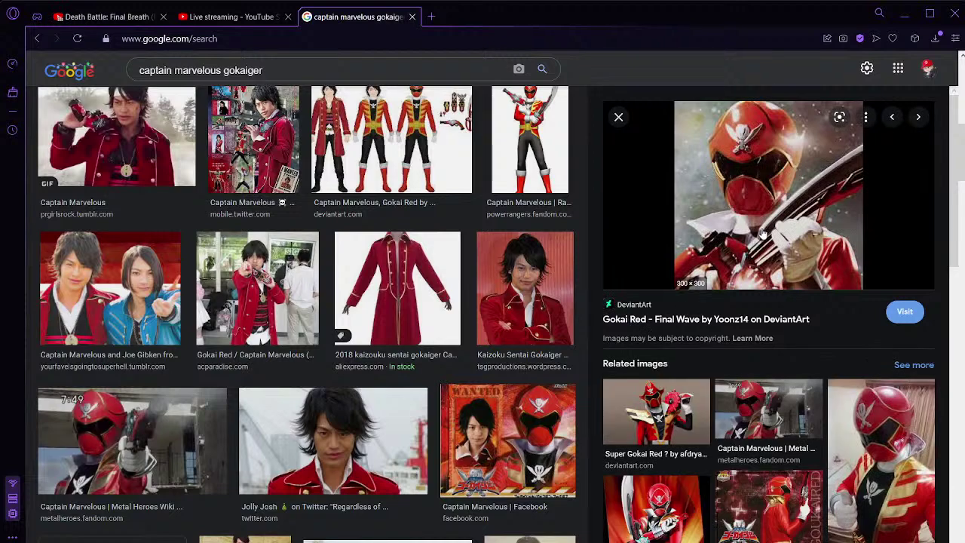
scroll(746, 267, "down", 3)
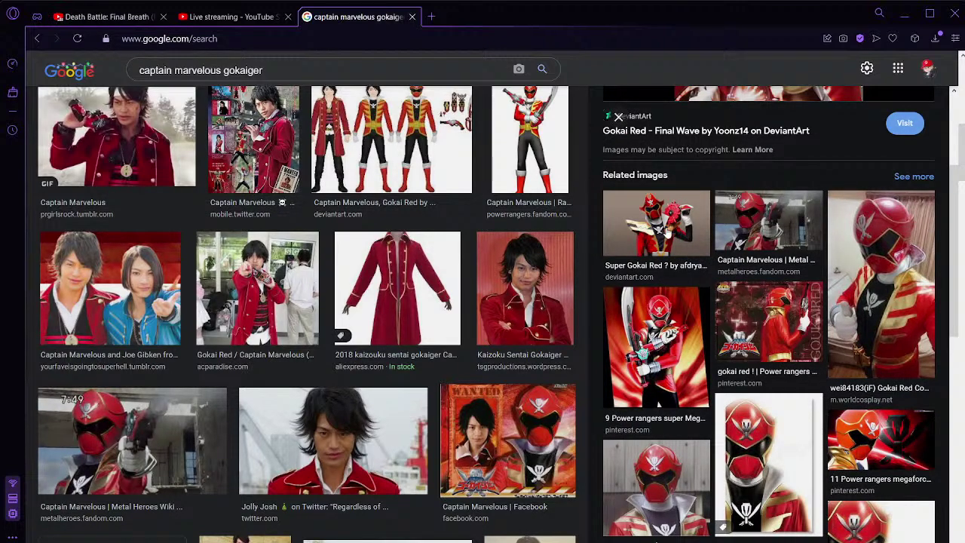
scroll(663, 225, "down", 3)
scroll(663, 224, "down", 1)
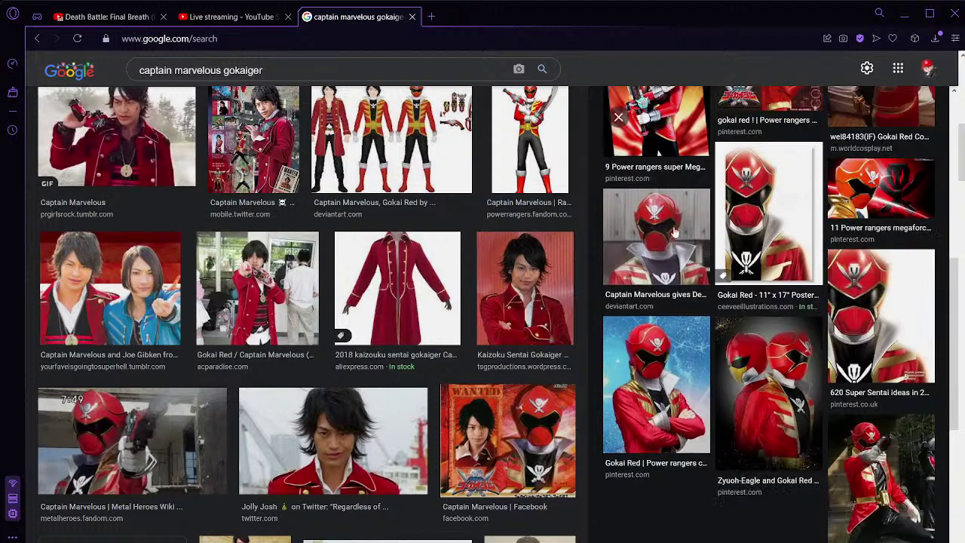
left_click(905, 349)
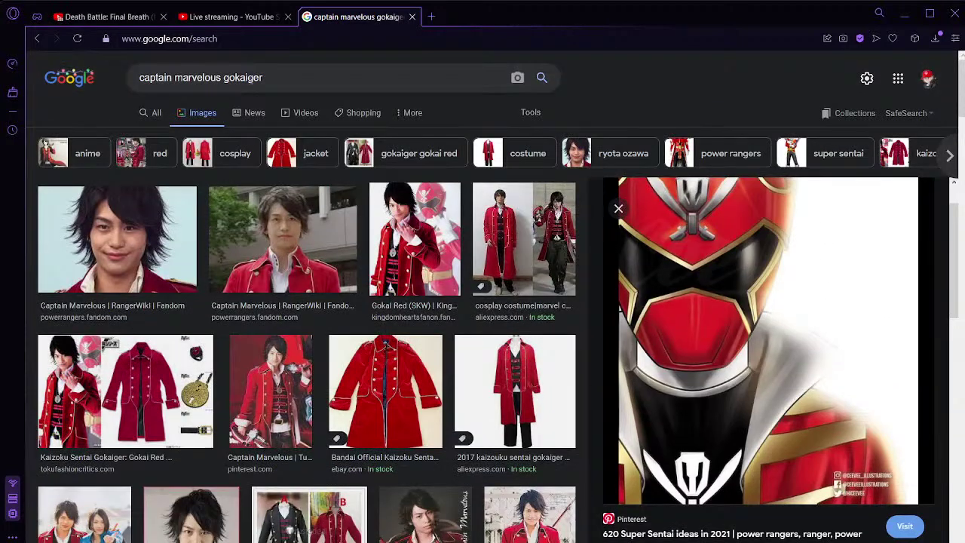
Step: Search images for "gokaiger gokai red" and look through the results, briefly previewing the No.60 Gokai Red fashion doll
left_click_drag(221, 81, 66, 84)
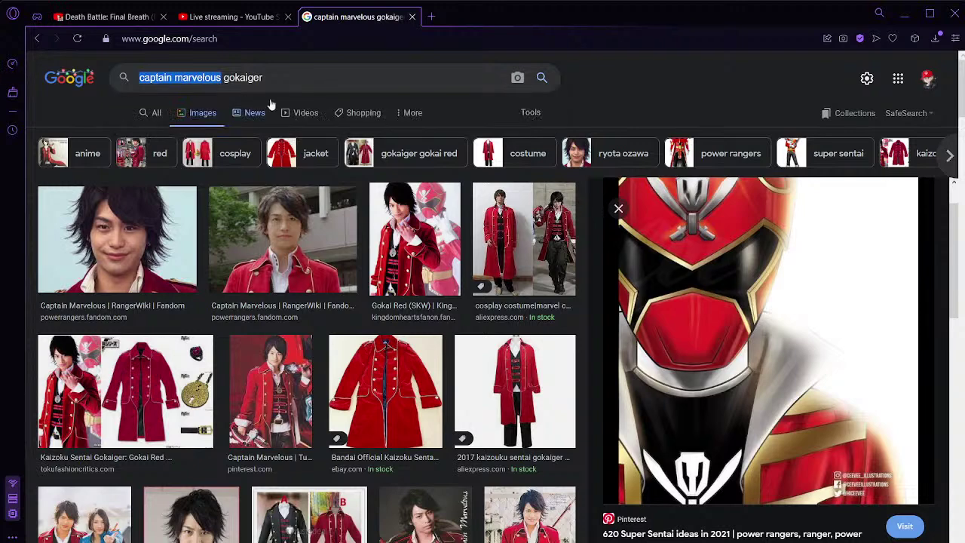
key("BackSpace")
left_click(309, 81)
type("gokai r")
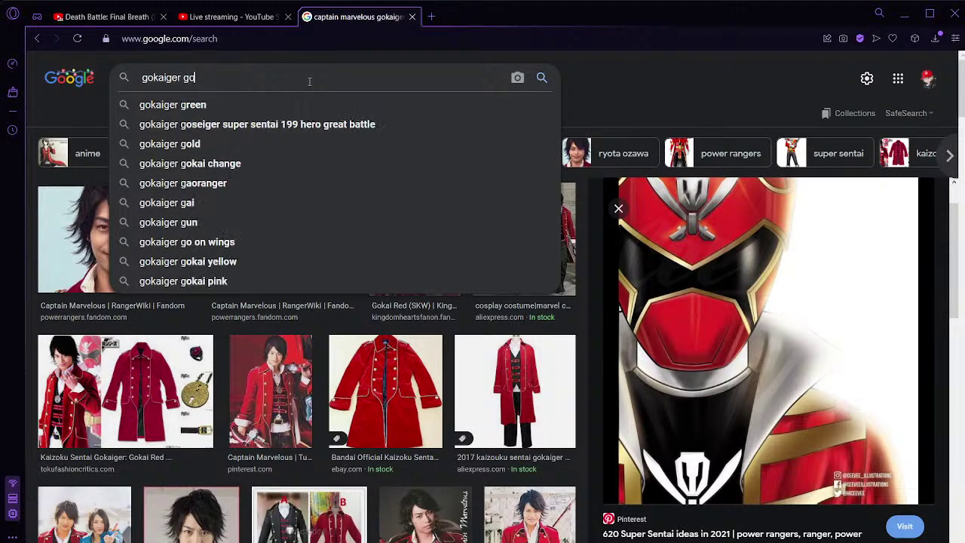
type("ed")
key("Return")
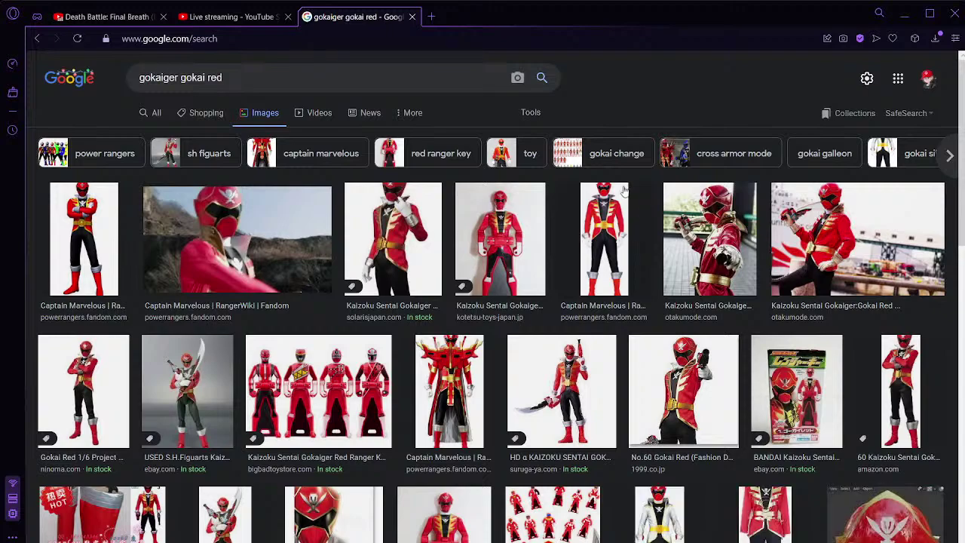
scroll(650, 244, "down", 3)
left_click(669, 147)
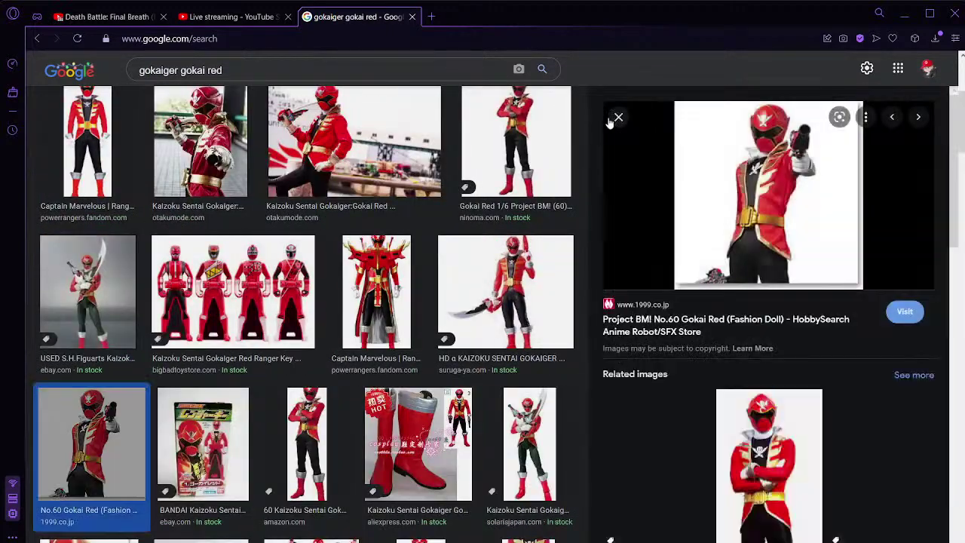
left_click(616, 118)
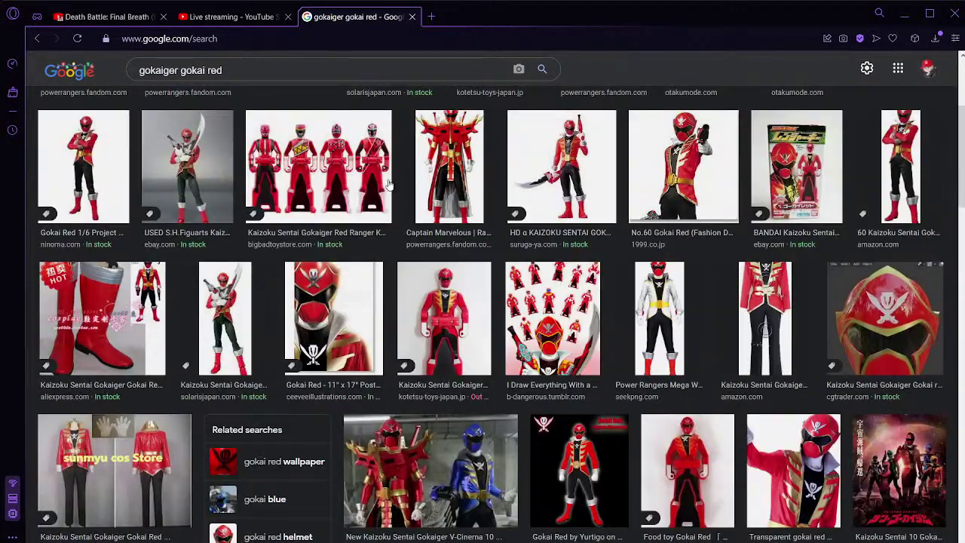
scroll(437, 211, "down", 4)
scroll(439, 198, "down", 3)
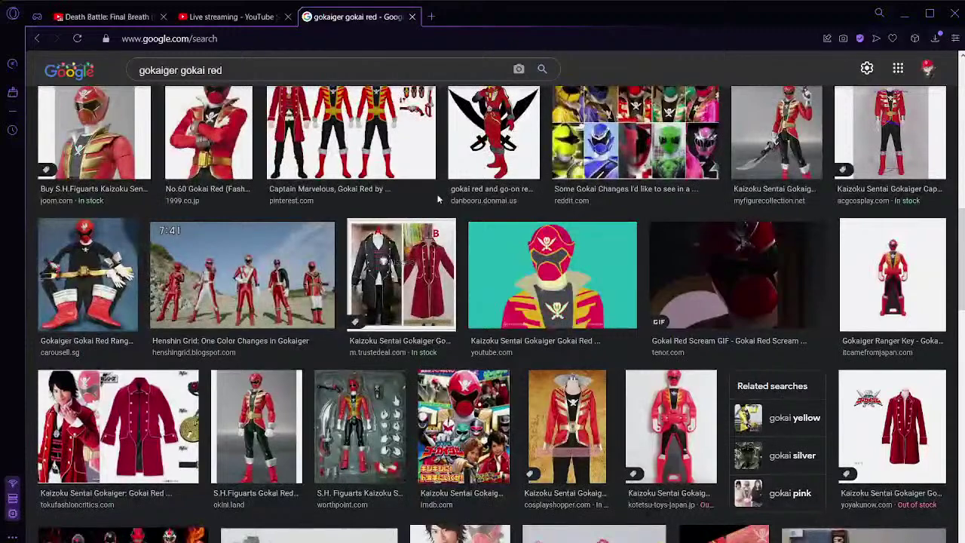
Step: Replace the image search with "kamen rider decade official art"
scroll(445, 189, "up", 10)
triple_click(226, 70)
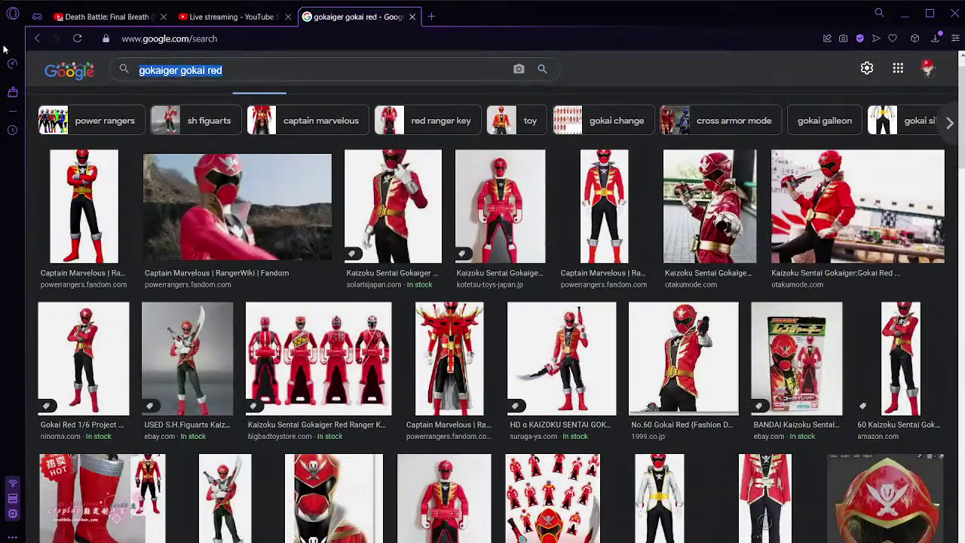
type("kame")
type("n rider")
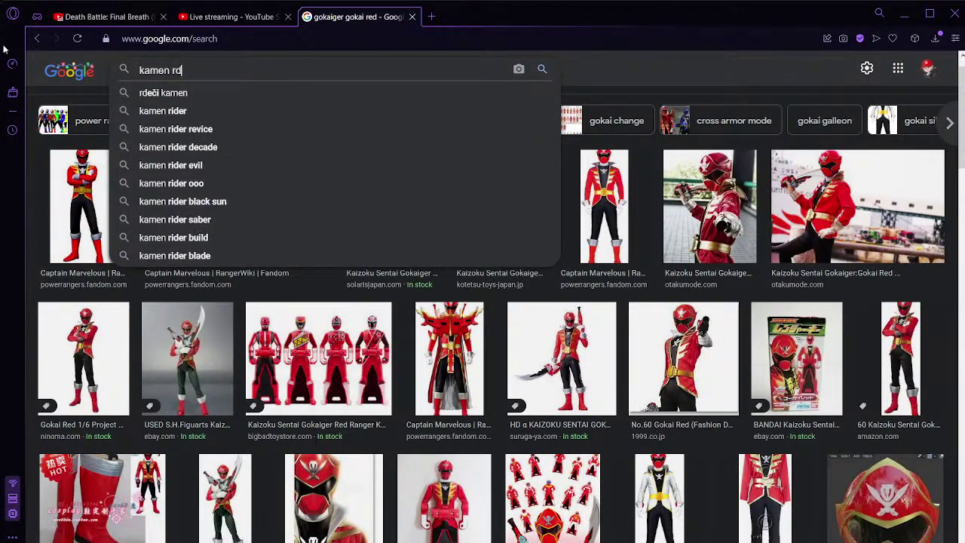
type(" decade")
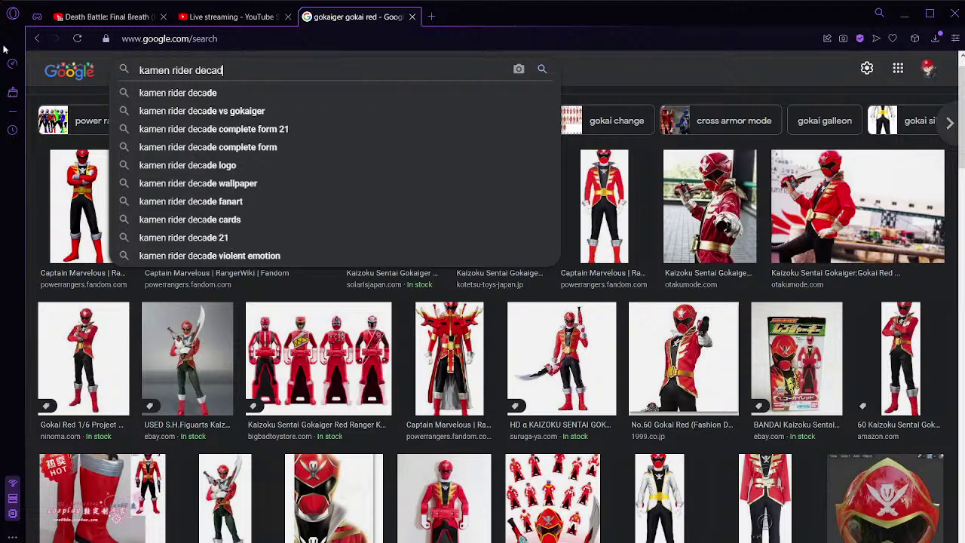
type(" official")
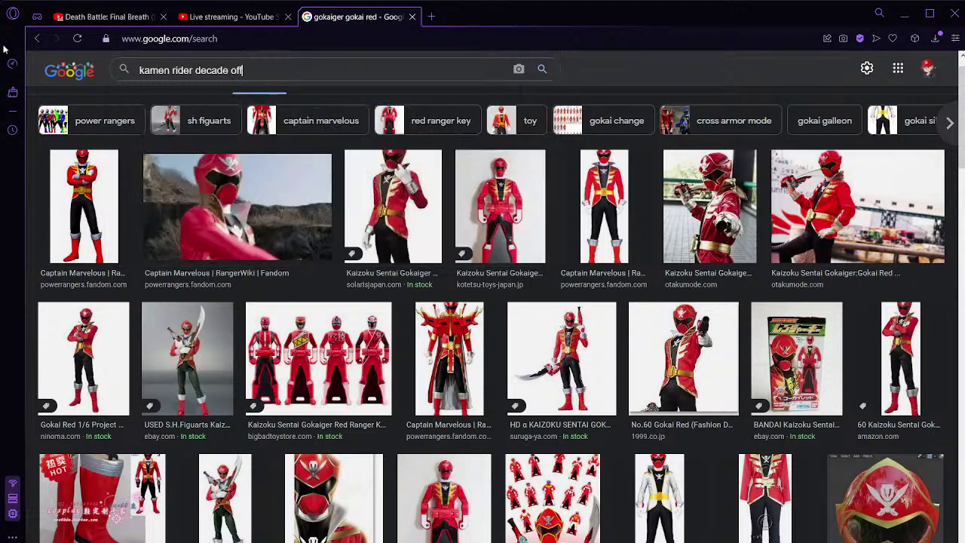
type(" art")
key("Return")
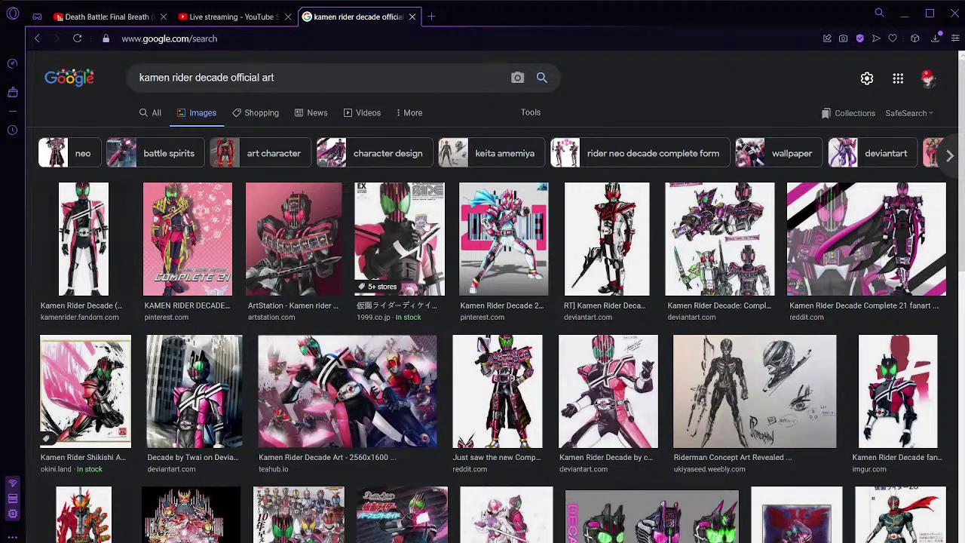
Step: Preview the Kamen Rider Decade cover art and its related "Detail of Heroes" picture, and look further through the results
left_click(426, 226)
scroll(753, 249, "down", 5)
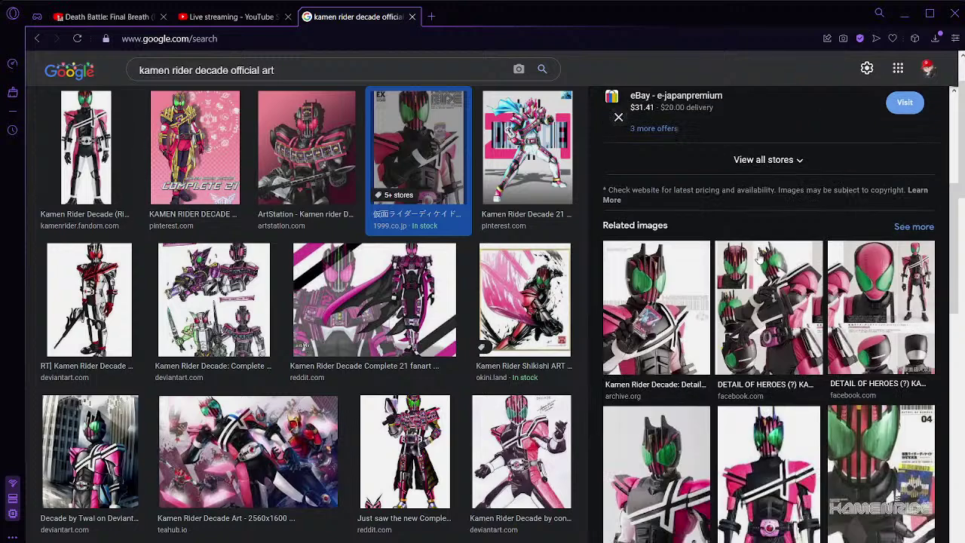
left_click(657, 247)
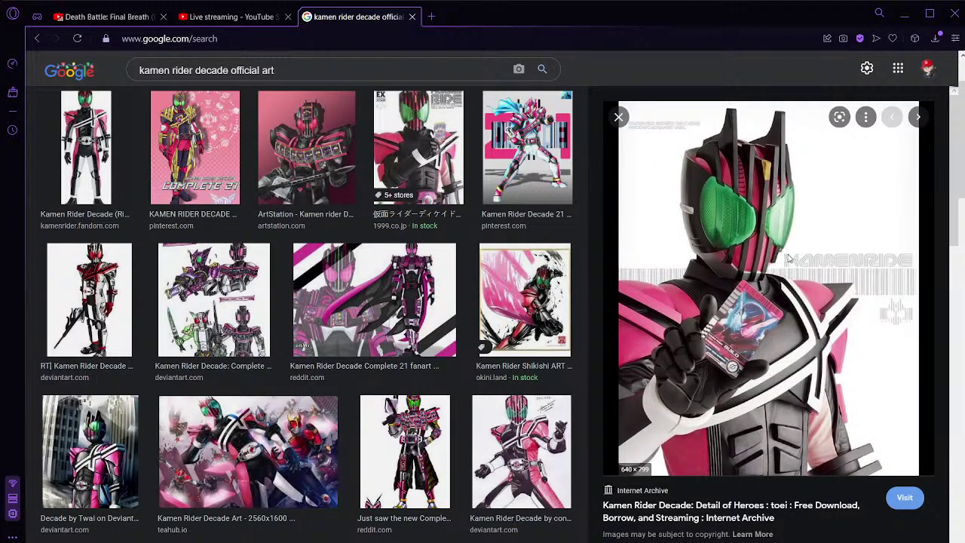
scroll(272, 264, "down", 4)
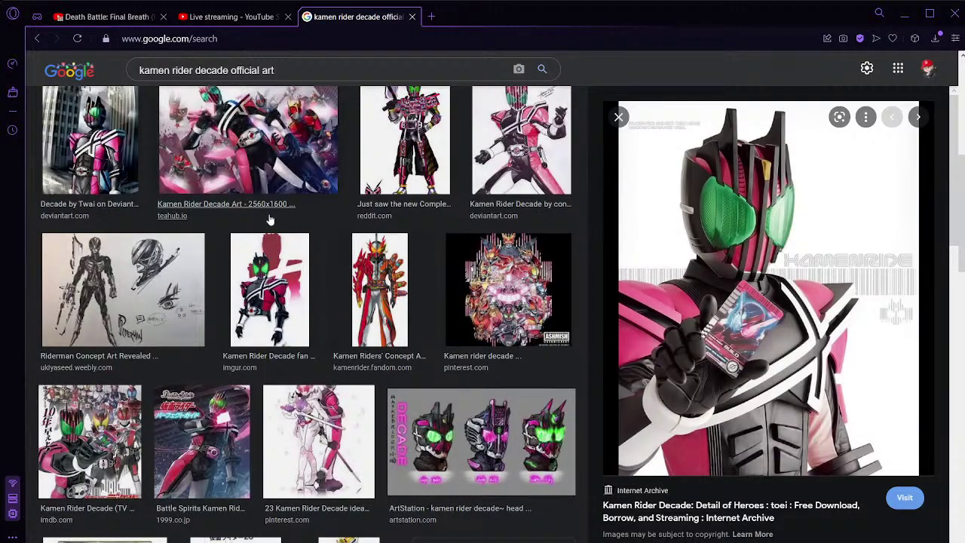
Step: Look further through the Kamen Rider Decade results, previewing the TV series poster and its related images
scroll(265, 221, "down", 2)
scroll(263, 223, "down", 1)
left_click(117, 253)
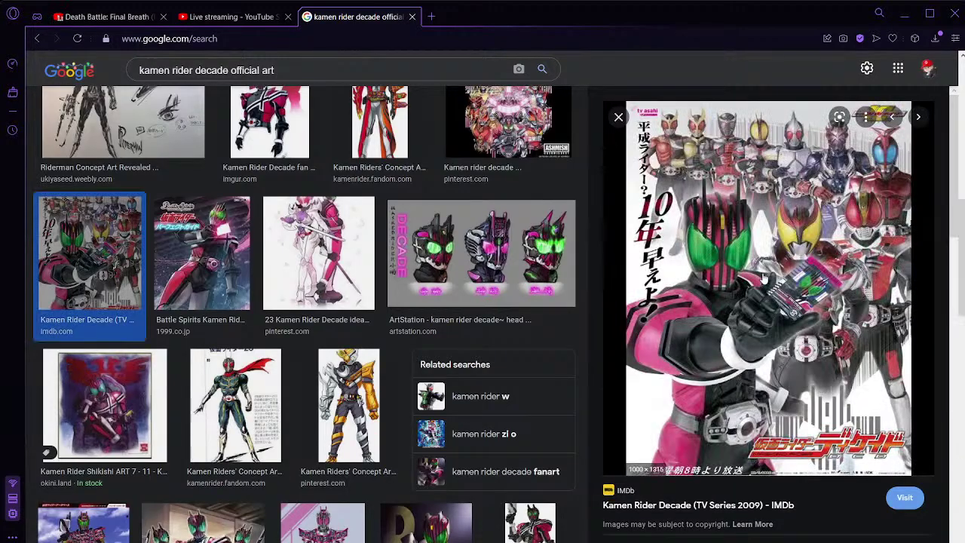
scroll(766, 262, "down", 3)
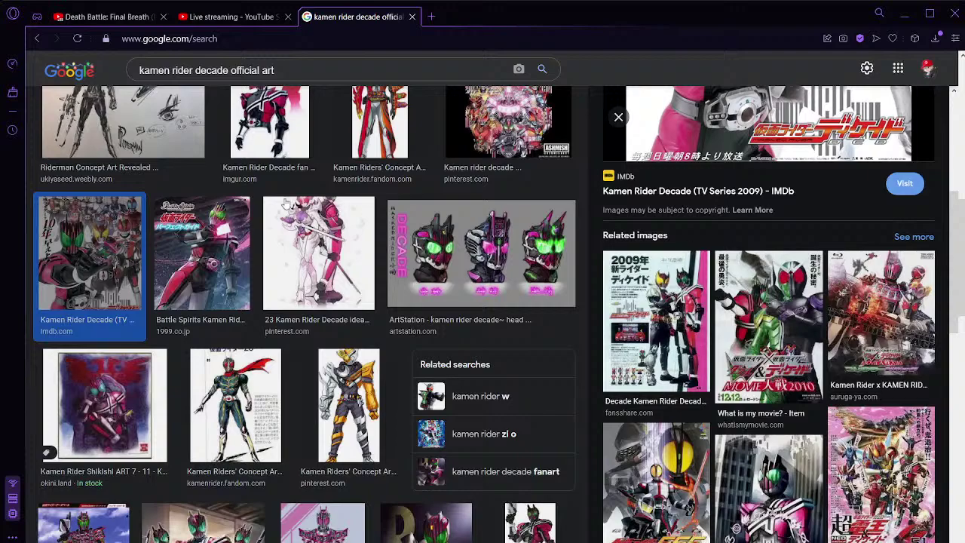
scroll(294, 197, "up", 8)
Step: Preview the Kamen Rider Decade book cover again and open its related "Detail of Heroes" picture and that picture's Internet Archive source
left_click(408, 241)
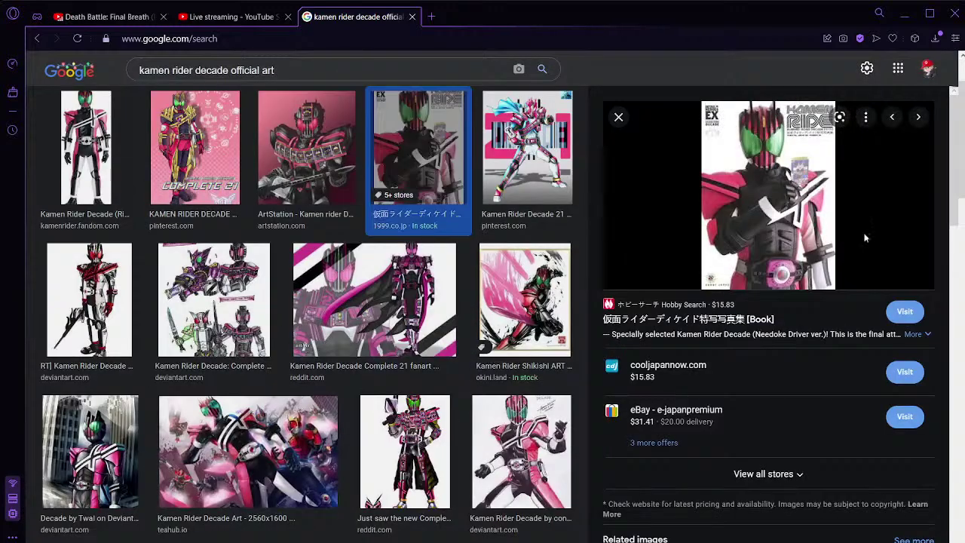
scroll(703, 221, "down", 5)
left_click(685, 218)
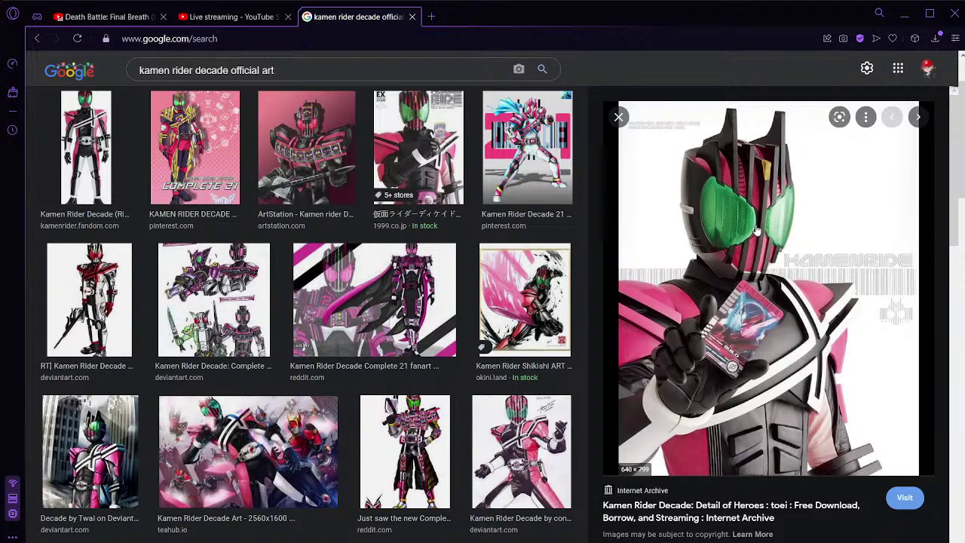
scroll(755, 230, "down", 2)
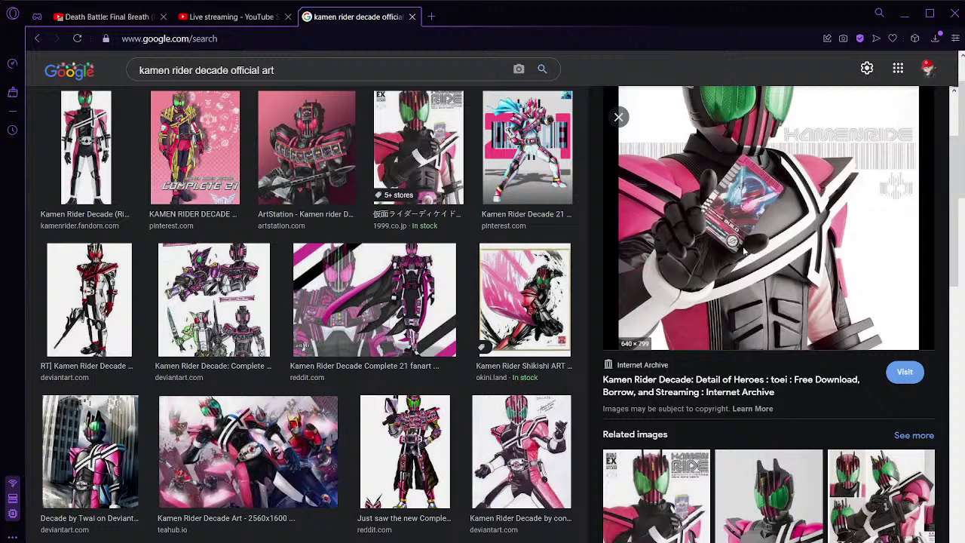
left_click(784, 373)
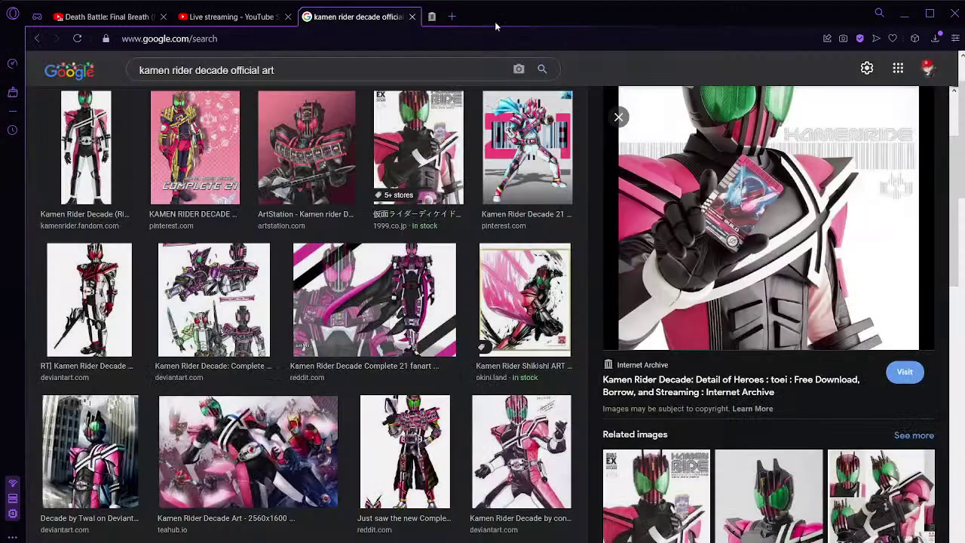
left_click(536, 16)
Step: Replace the image search with "gokaiger captain marvelous"
triple_click(287, 69)
type("go")
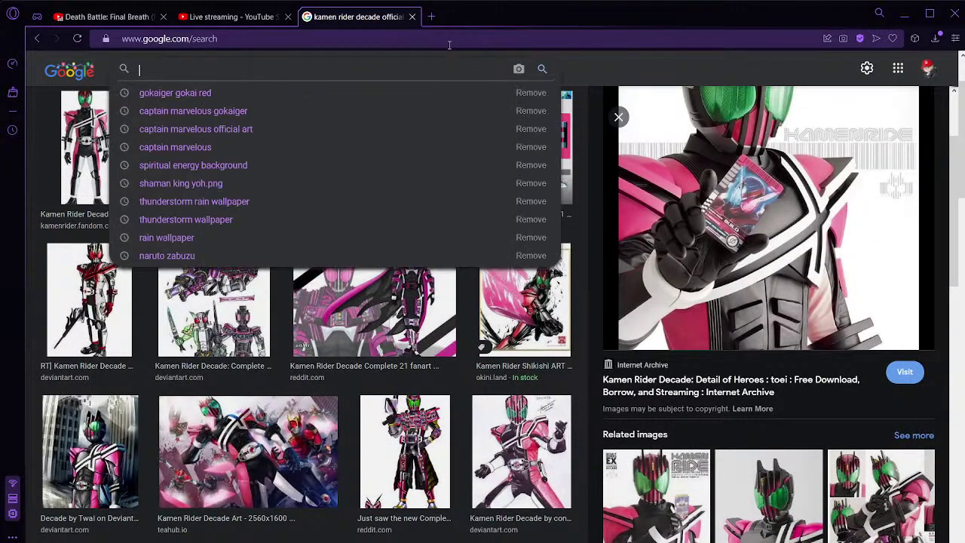
type("kaige")
type("r c")
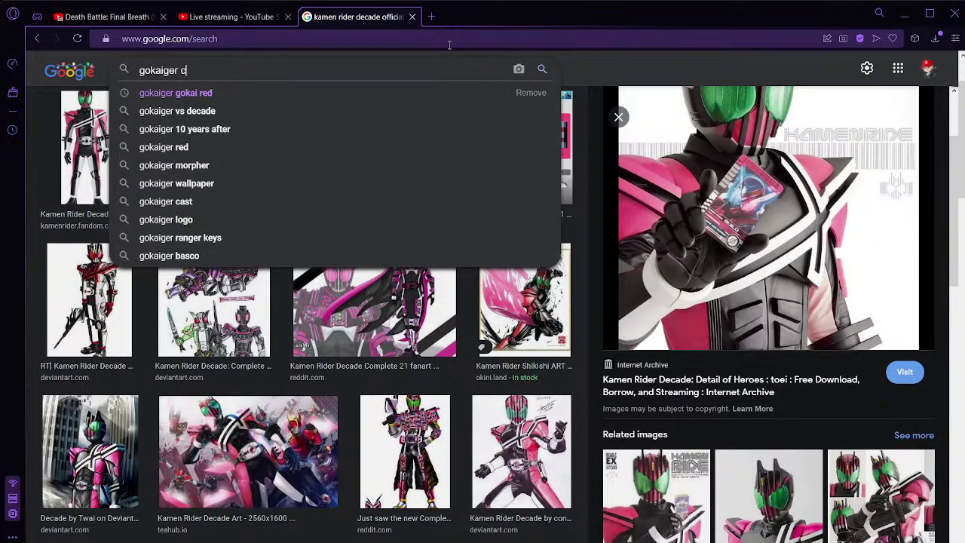
type("aptain marvelous")
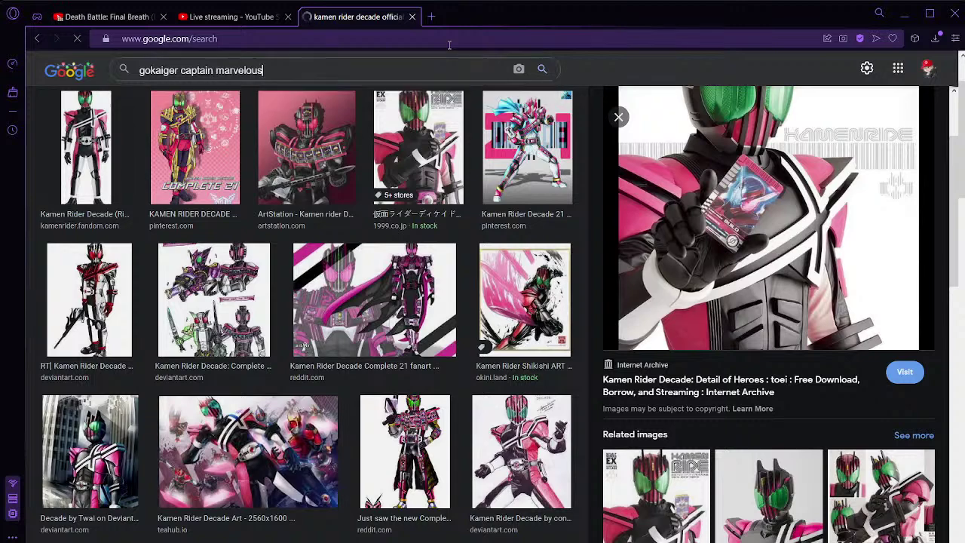
key("Return")
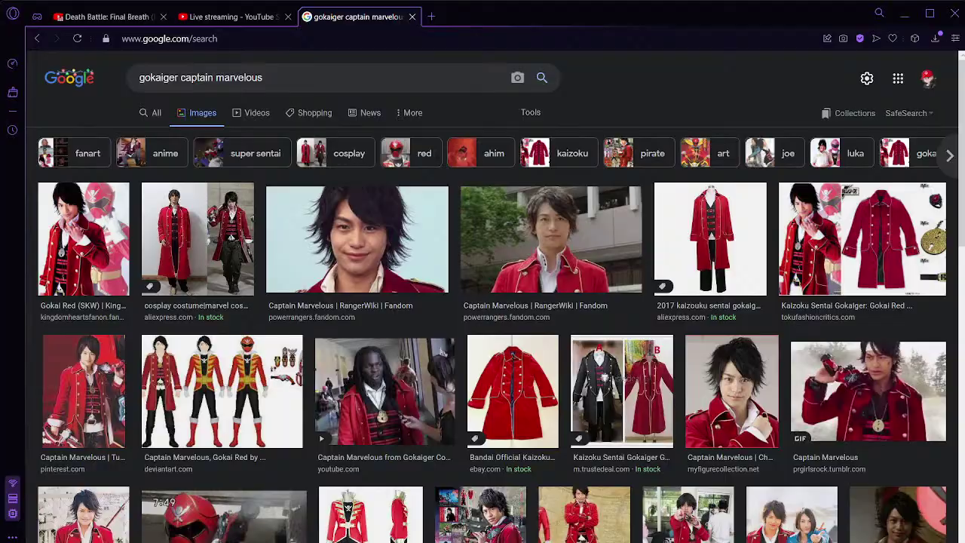
Step: Switch to Photoshop, place the decade image over the right half of the VS template and scale it to about 154%
key("alt+Tab")
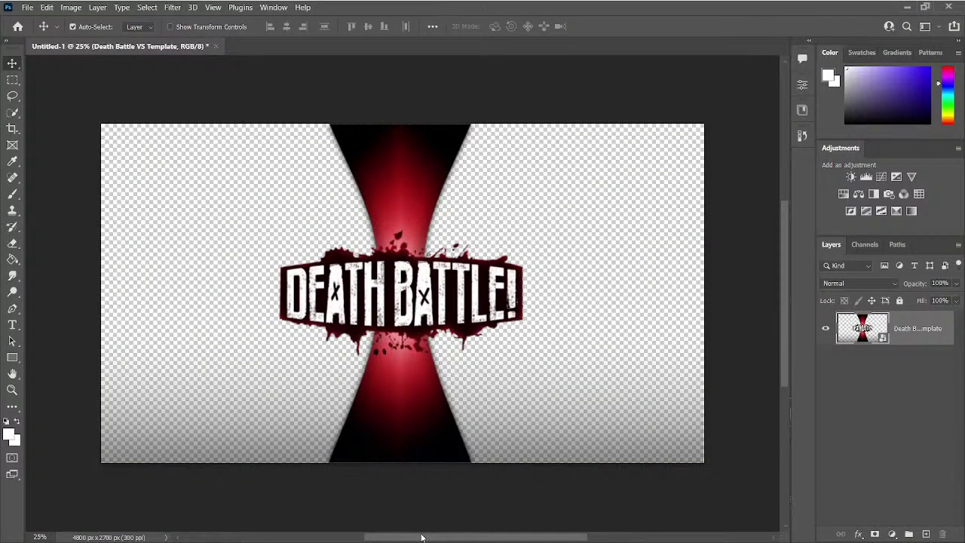
left_click_drag(366, 290, 667, 322)
left_click_drag(565, 325, 394, 329)
left_click_drag(562, 303, 563, 365)
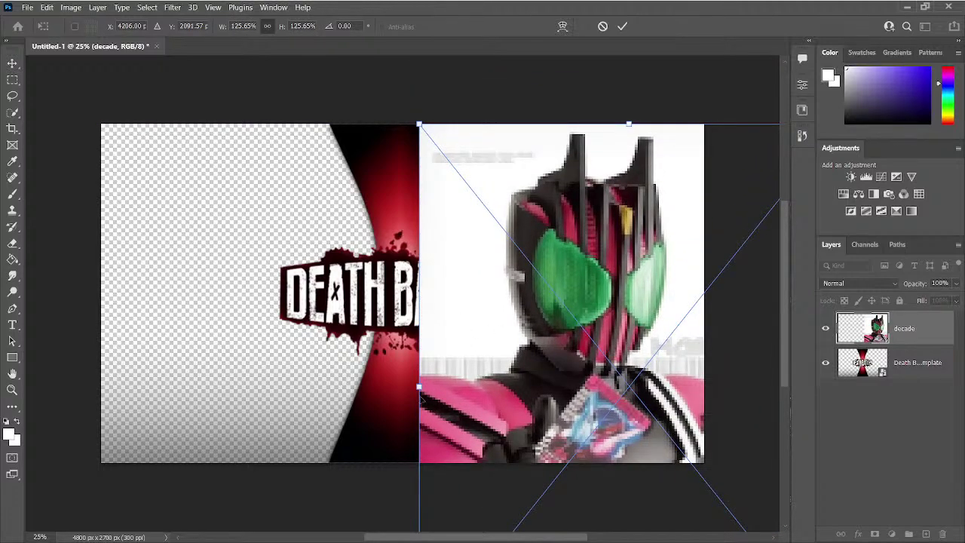
left_click_drag(418, 387, 375, 386)
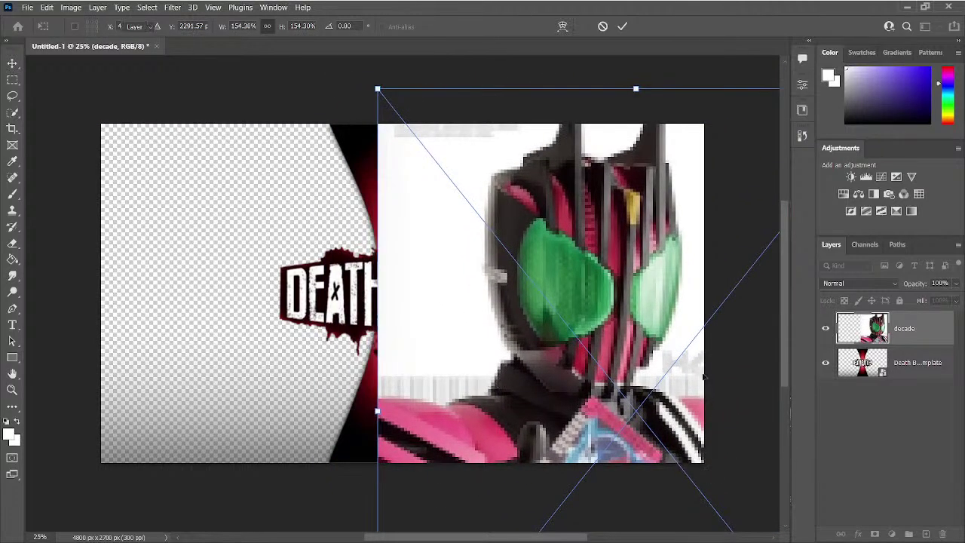
key("Return")
Step: Move the decade layer below the Death Battle VS template layer and shift the picture slightly within the right half
left_click_drag(899, 331, 897, 377)
key("ctrl+plus")
key("ctrl+minus")
key("ctrl+minus")
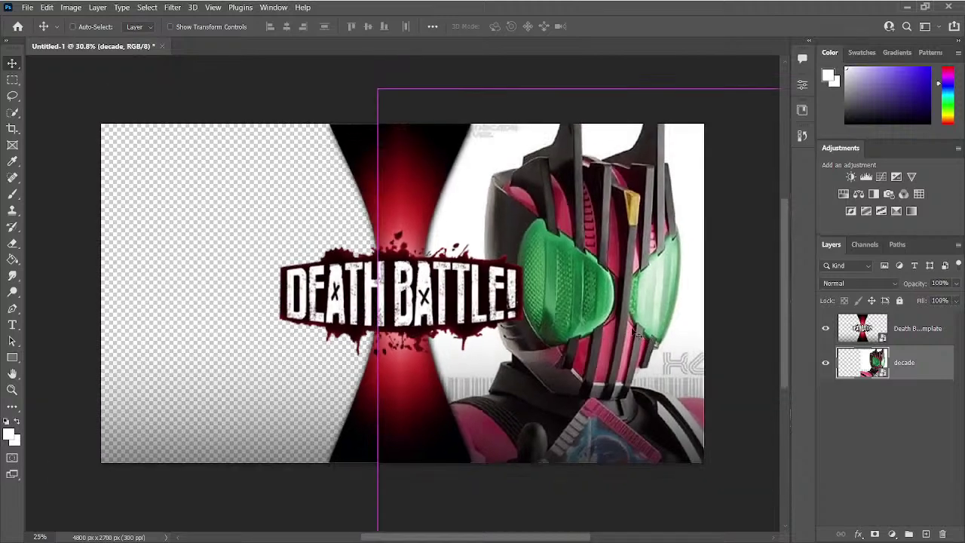
left_click_drag(606, 302, 602, 293)
key("w")
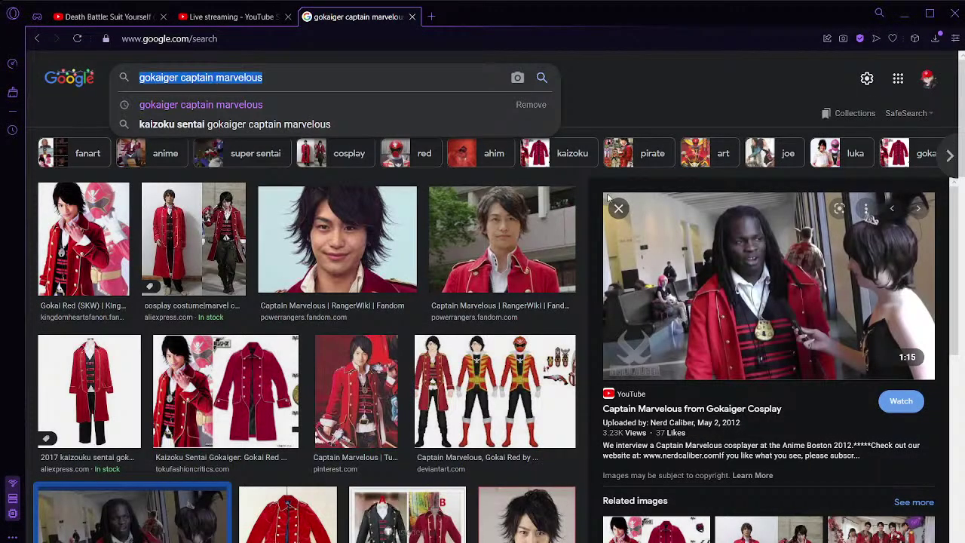
Step: Close the cosplay video preview in the browser and extend the image search to "gokaiger captain marvelous official artwork"
left_click(618, 208)
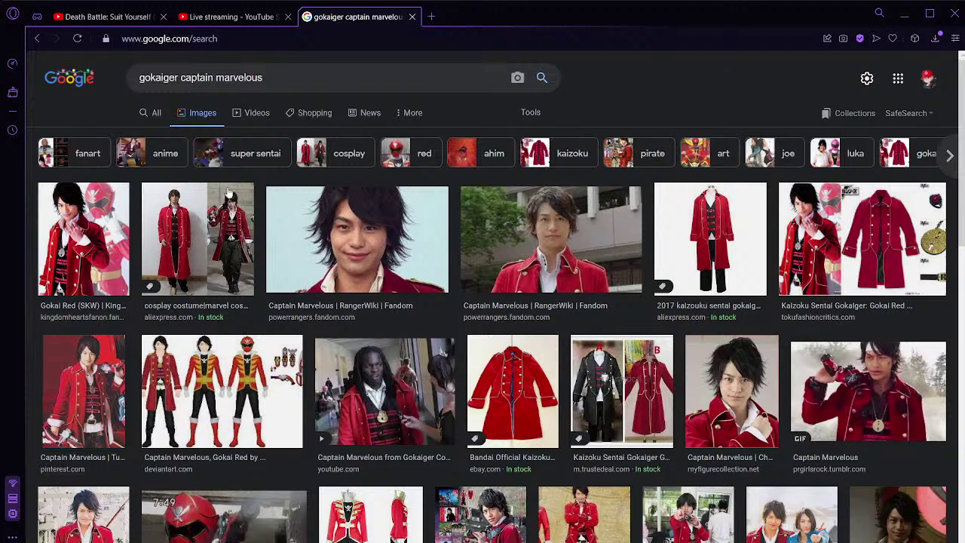
left_click(288, 81)
type("official artwo")
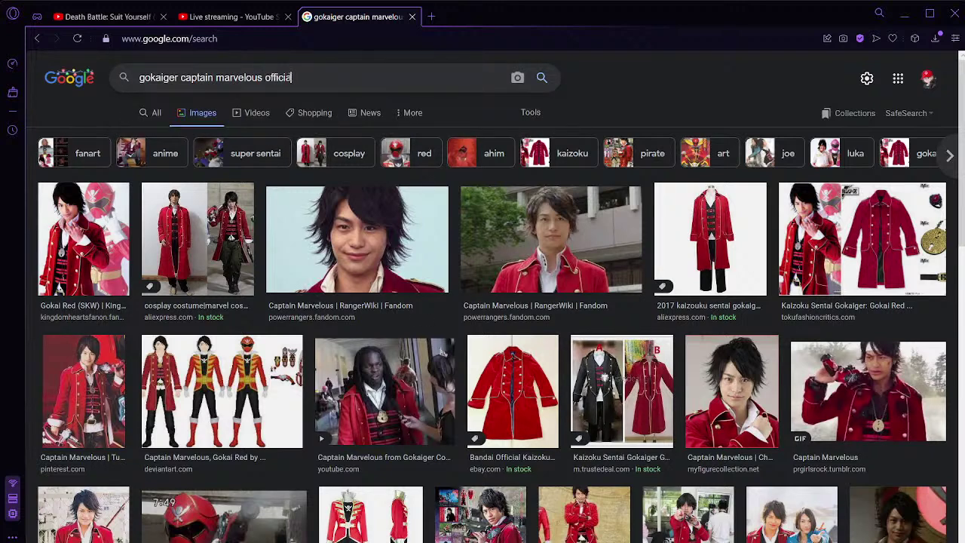
type("rk")
key("Return")
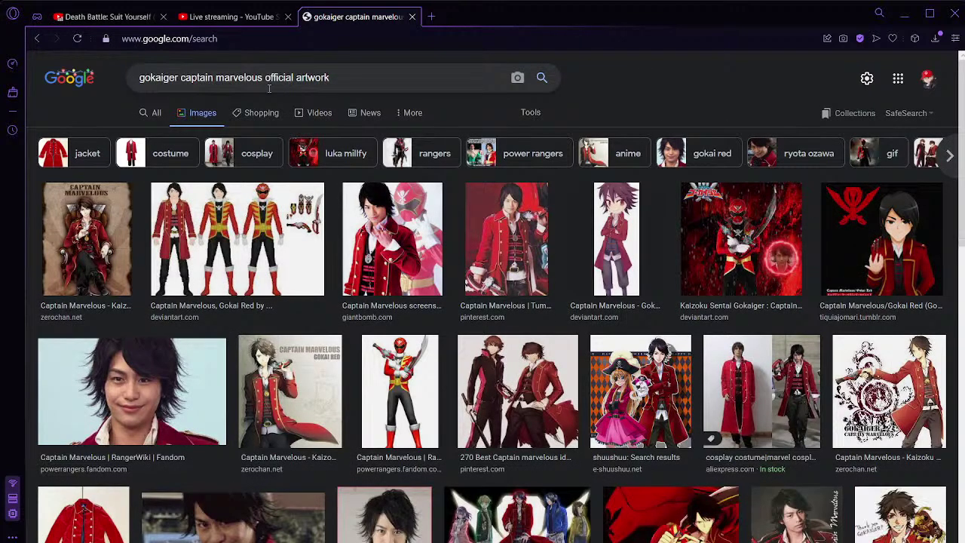
Step: Look through the Captain Marvelous official artwork results for a suitable render
left_click(226, 17)
left_click(360, 16)
scroll(317, 256, "down", 4)
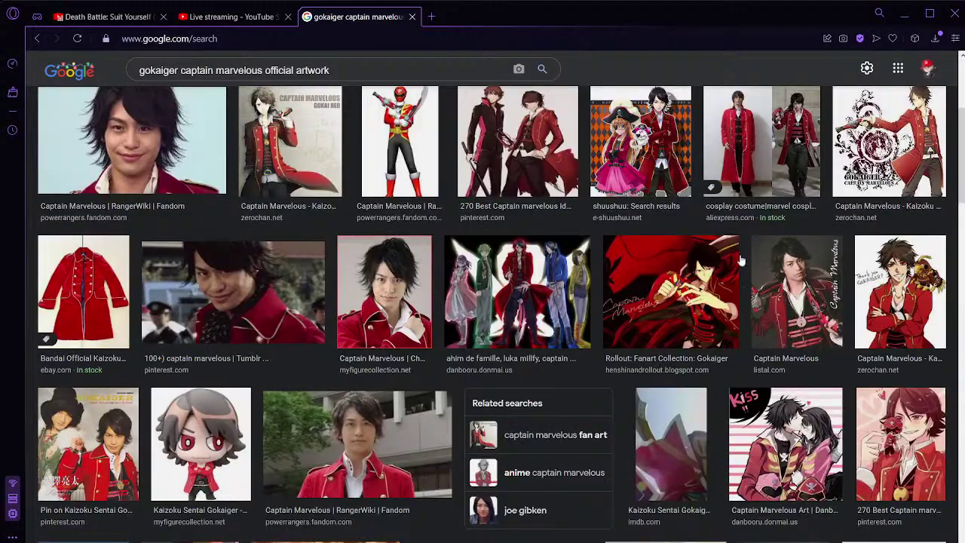
scroll(716, 268, "down", 1)
scroll(812, 238, "down", 4)
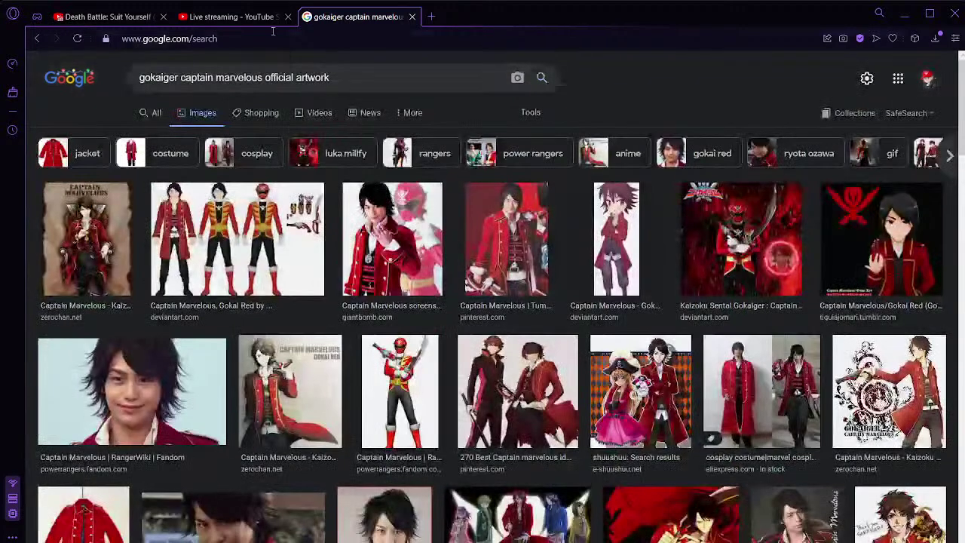
left_click(272, 31)
type("dev")
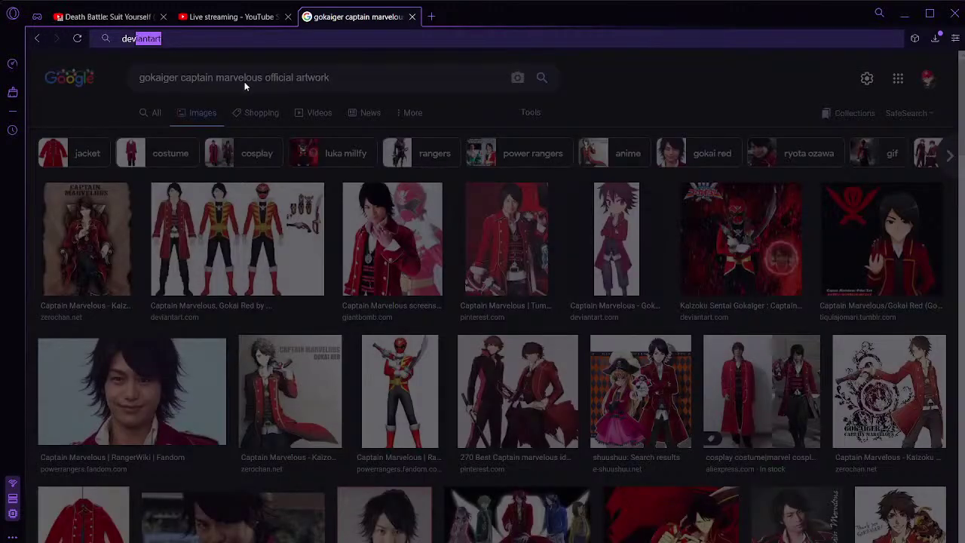
key("Right")
left_click(55, 106)
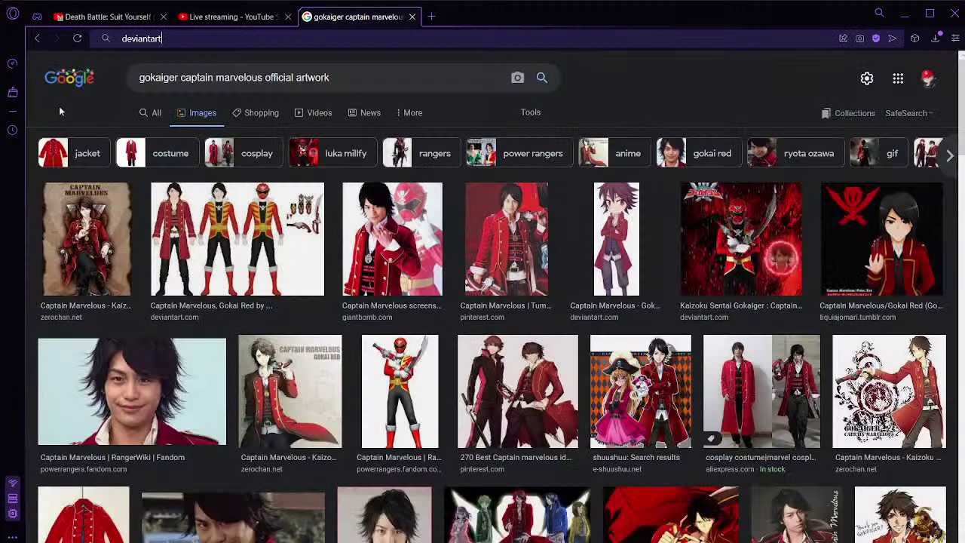
Step: Change the image search to "gokaiger captain marvelous gokai red"
left_click_drag(331, 76, 255, 94)
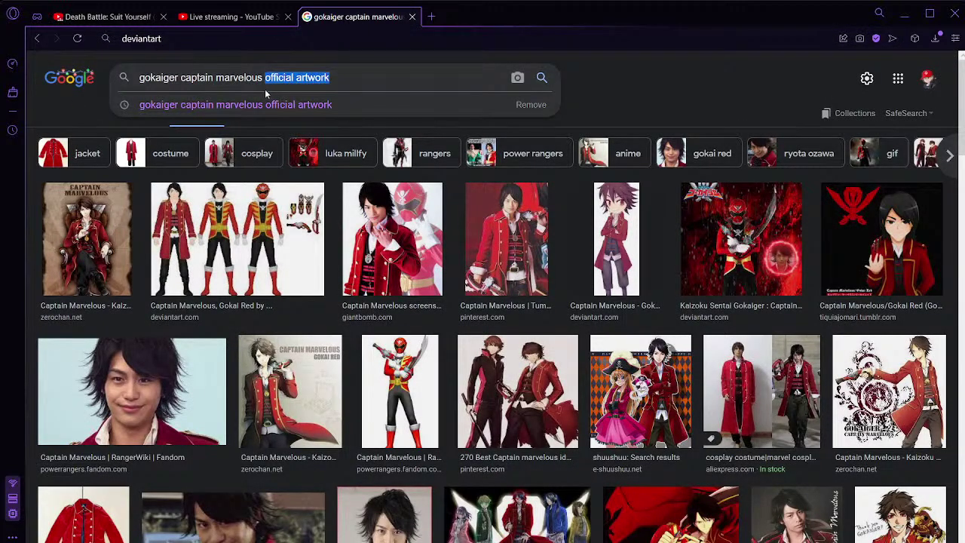
type("gokai red")
key("Return")
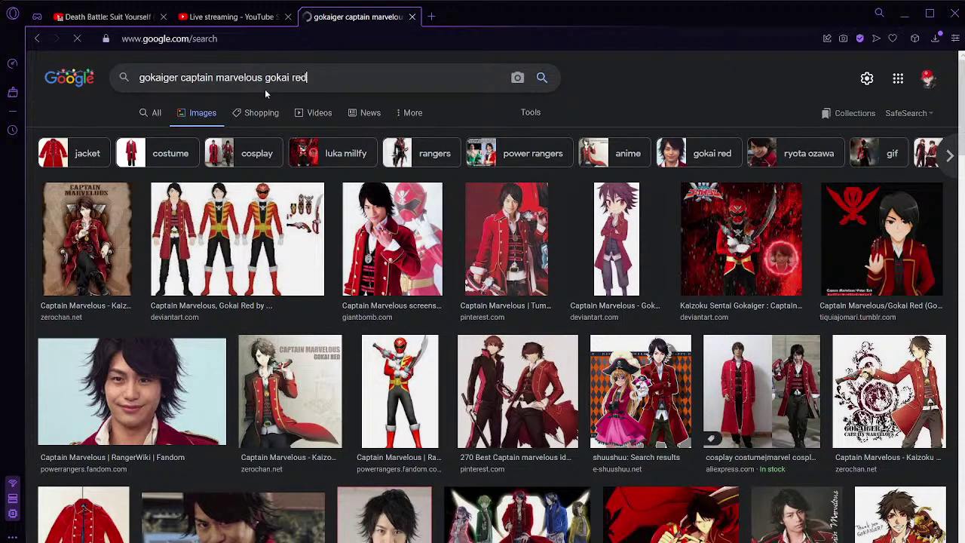
Step: Preview the Gokai Red (SKW) picture from the Kingdom Hearts Fanon Wiki and look at its related images
left_click(116, 20)
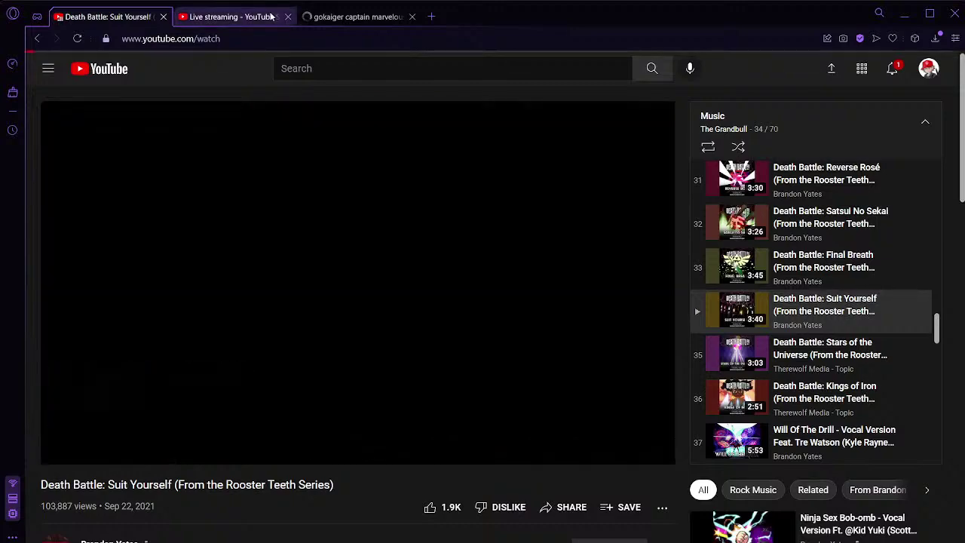
left_click(348, 18)
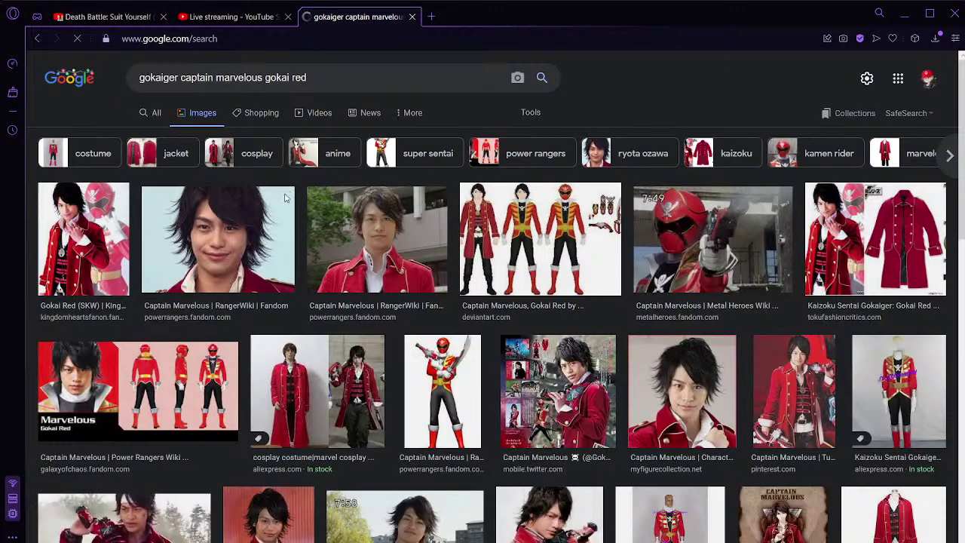
left_click(89, 225)
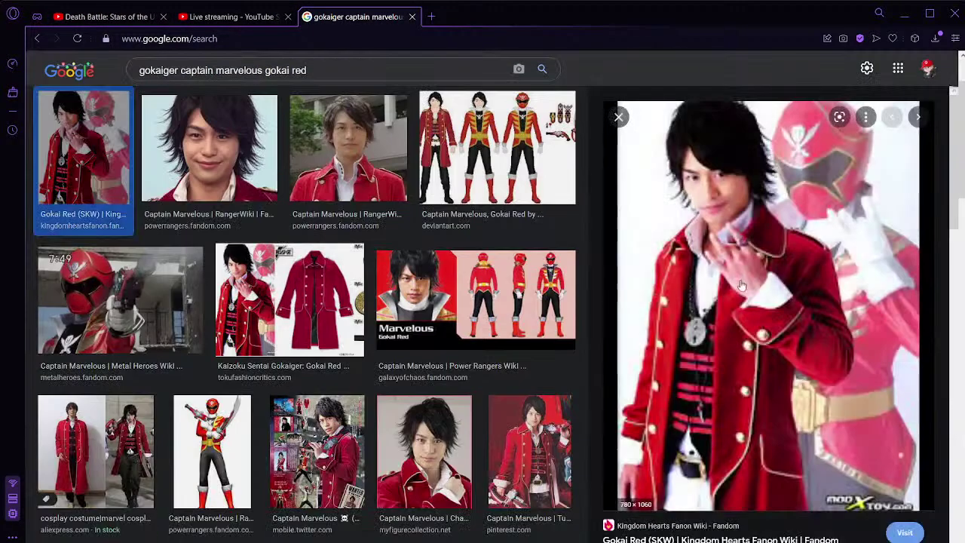
scroll(729, 299, "down", 2)
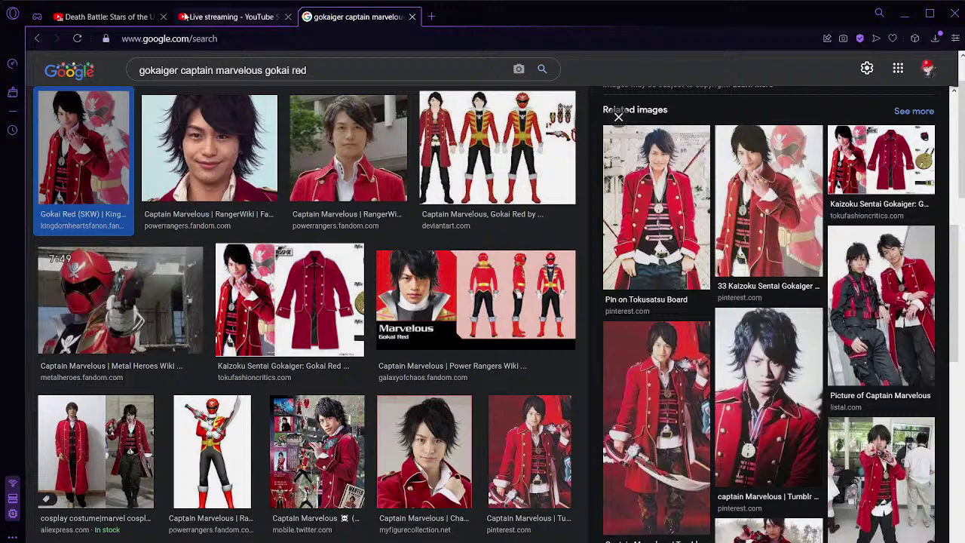
Step: Check the music playlist video and the live stream's dashboard and chat, and return to the Gokai Red image preview
left_click(121, 19)
left_click(354, 17)
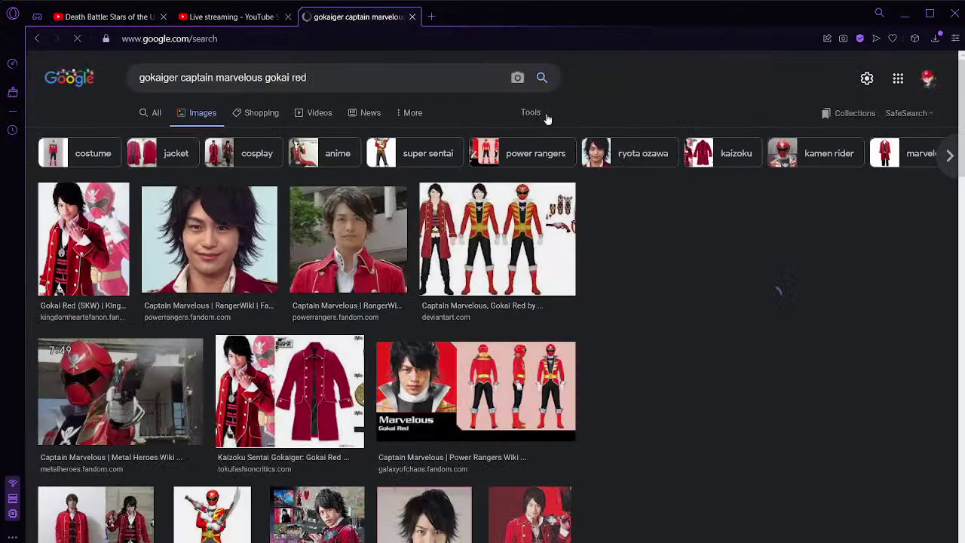
left_click(106, 16)
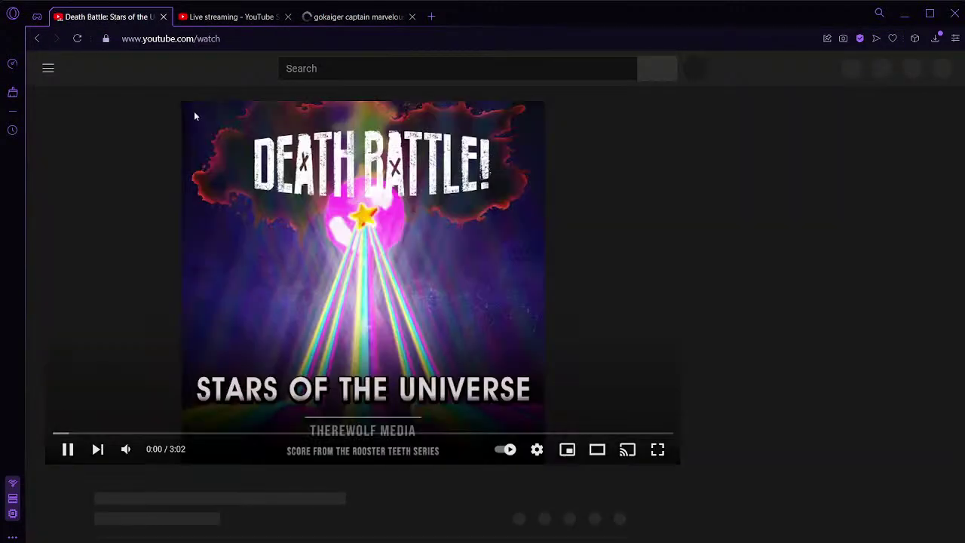
left_click(354, 17)
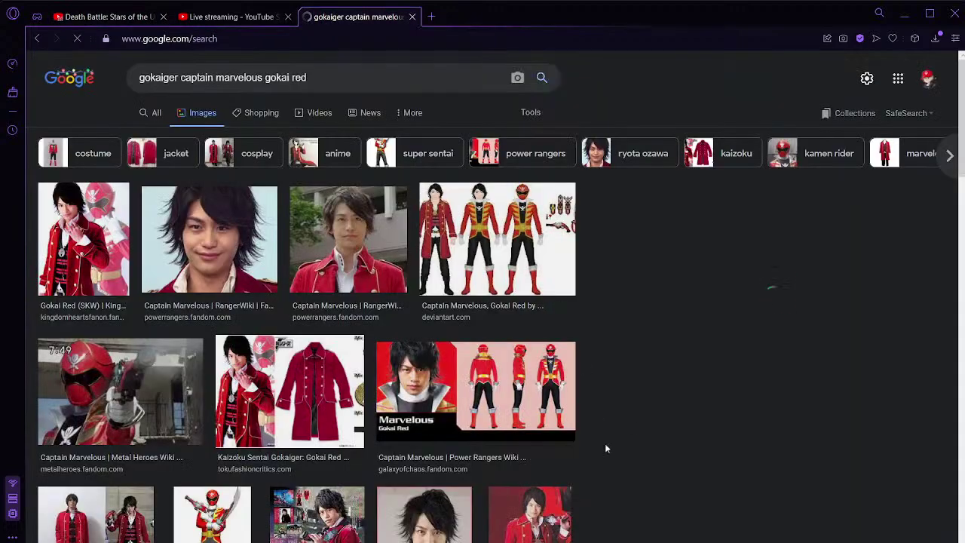
left_click(105, 17)
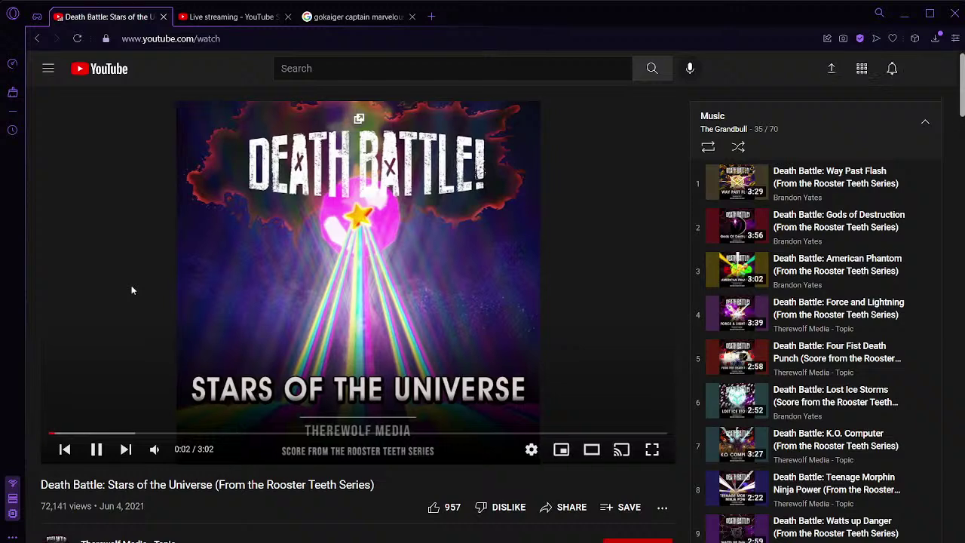
left_click(225, 18)
left_click(300, 16)
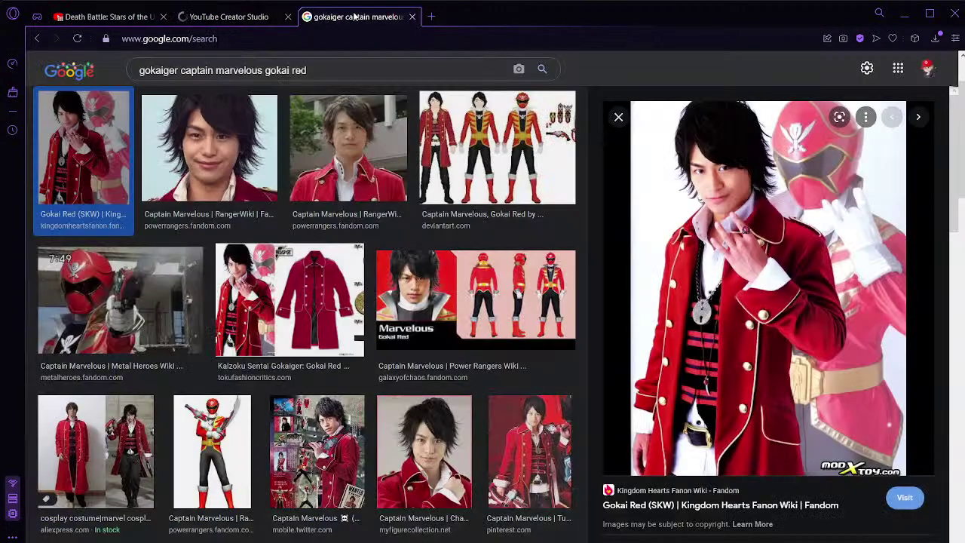
left_click(200, 17)
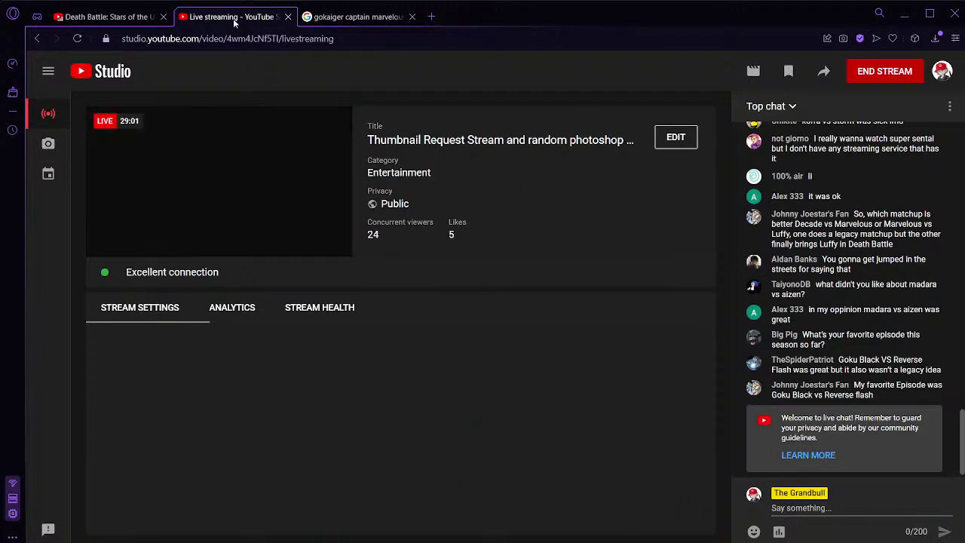
left_click(356, 16)
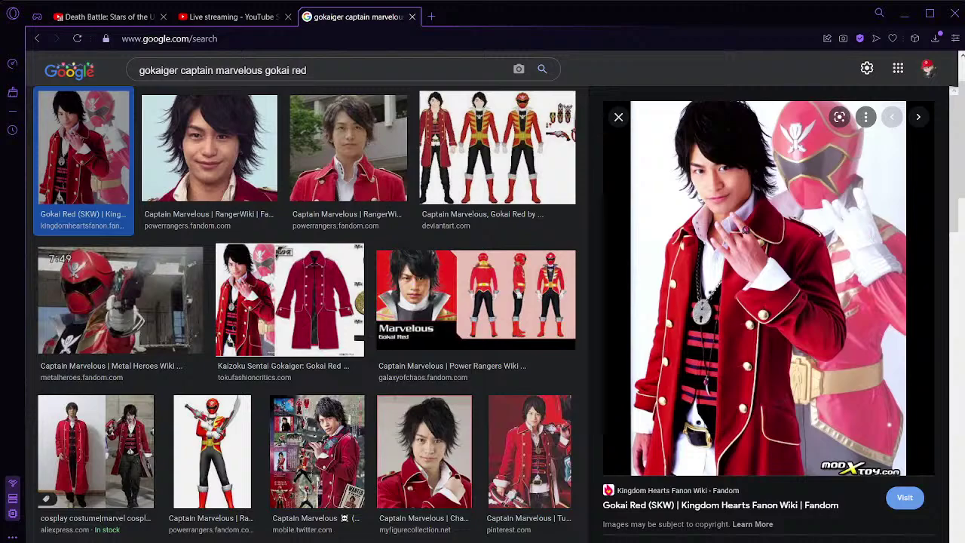
Step: Look through the Gokai Red search results and related images for a suitable helmet picture
scroll(537, 410, "down", 5)
scroll(633, 311, "down", 6)
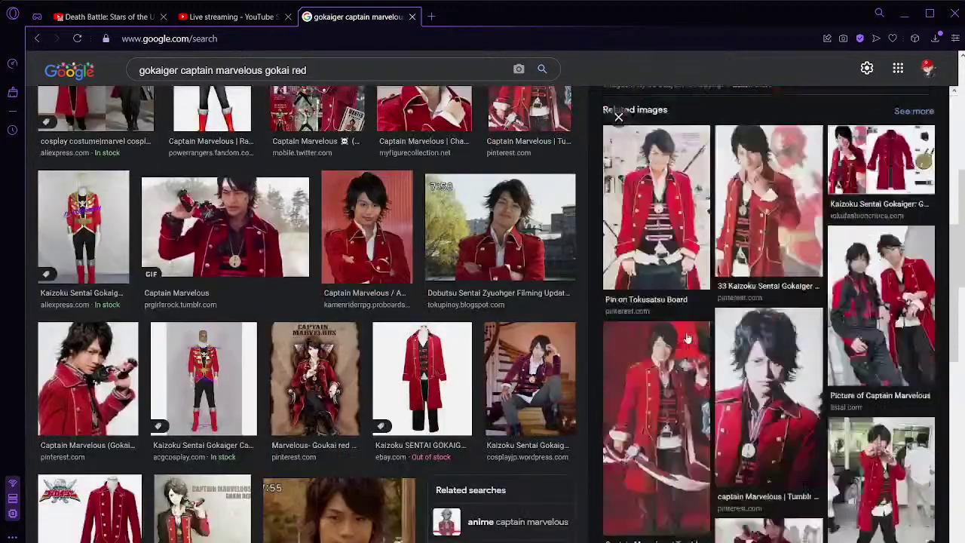
scroll(783, 214, "down", 1)
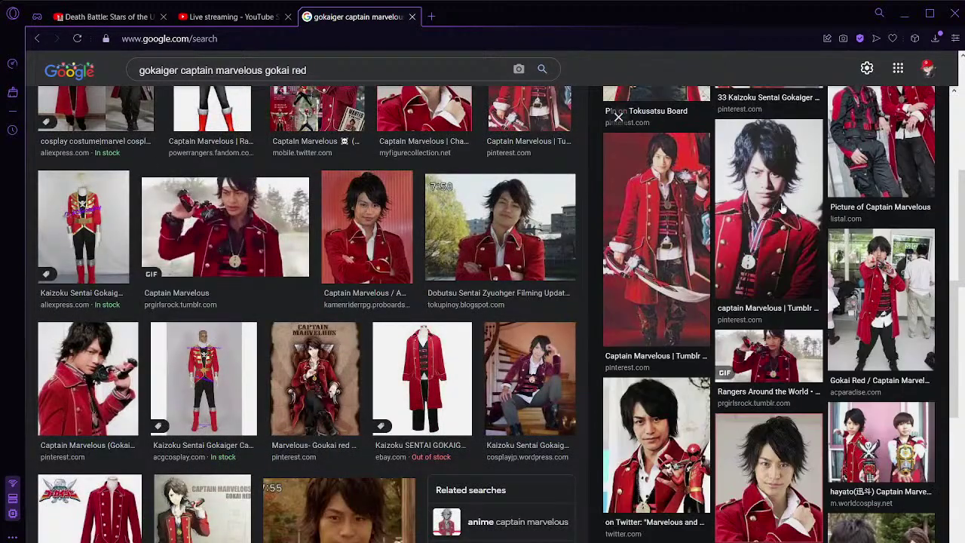
scroll(793, 241, "down", 3)
scroll(394, 308, "down", 5)
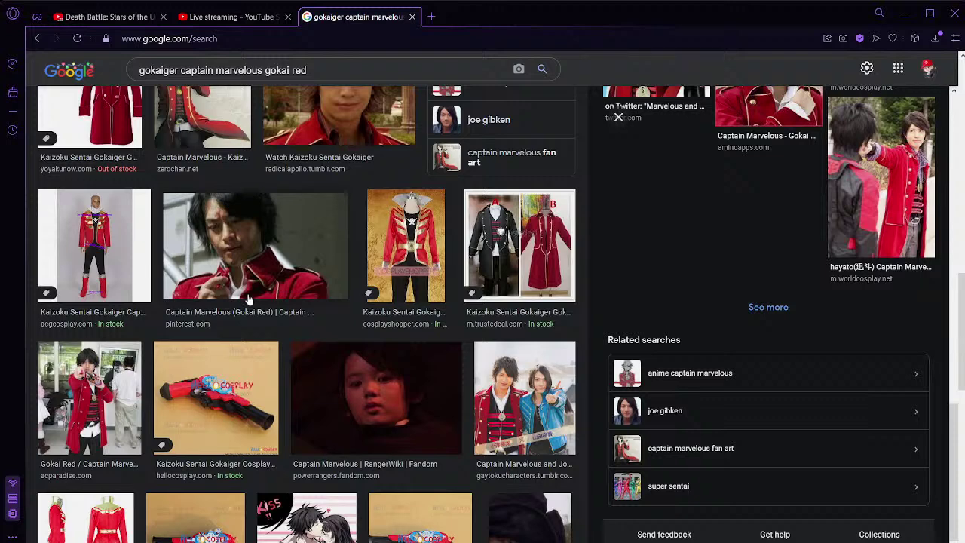
scroll(430, 343, "down", 5)
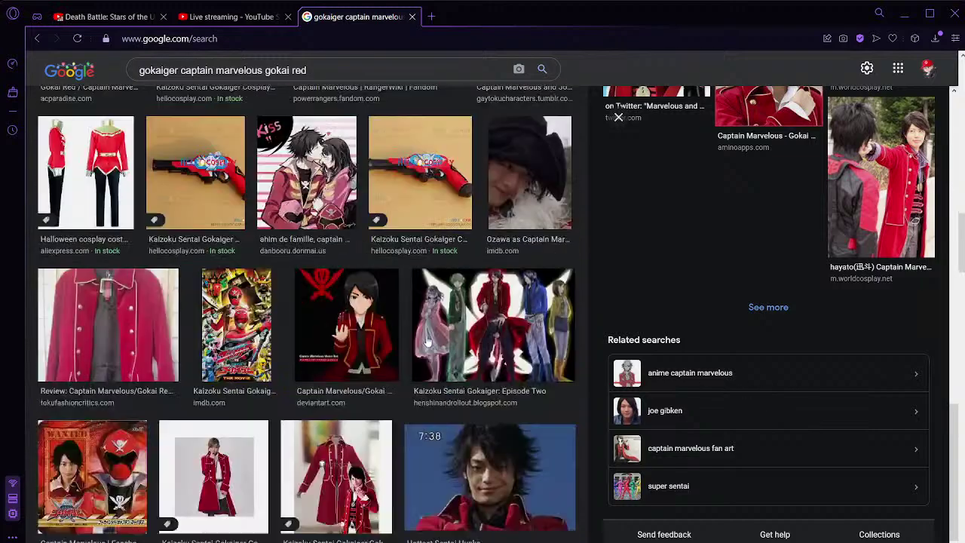
scroll(558, 341, "down", 5)
scroll(520, 328, "down", 10)
scroll(513, 322, "down", 5)
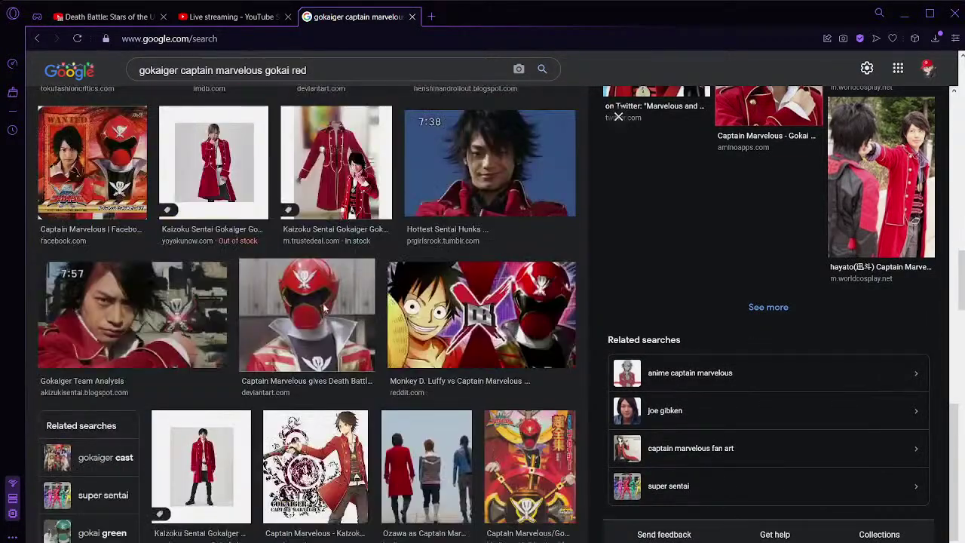
Step: Preview the DeviantArt Gokai Red helmet picture, view it full size and download it
left_click(307, 313)
scroll(782, 329, "down", 3)
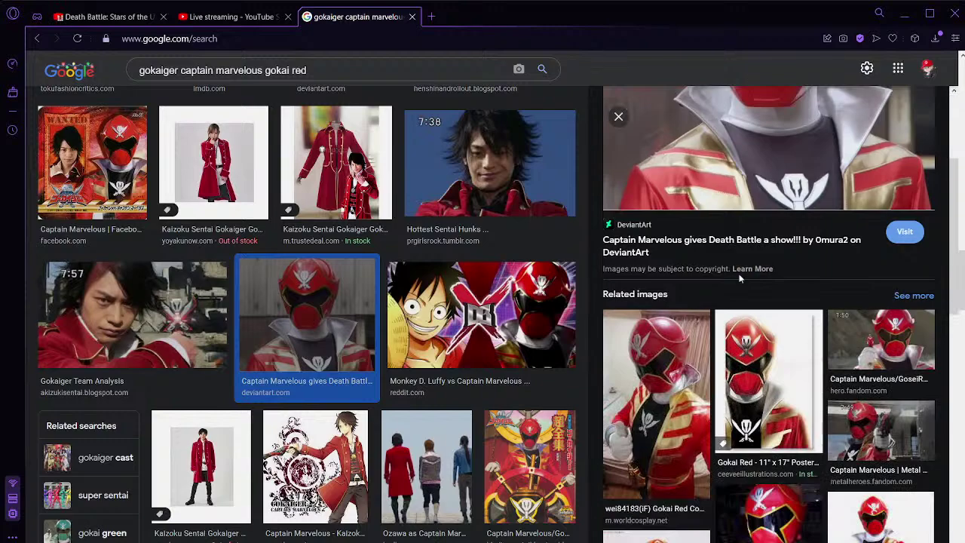
scroll(731, 151, "up", 3)
left_click(680, 384)
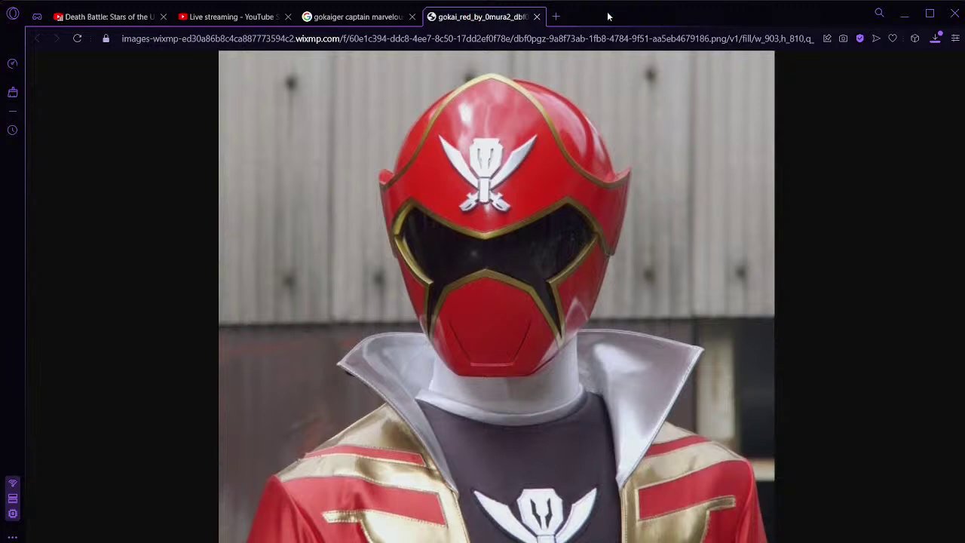
left_click(536, 16)
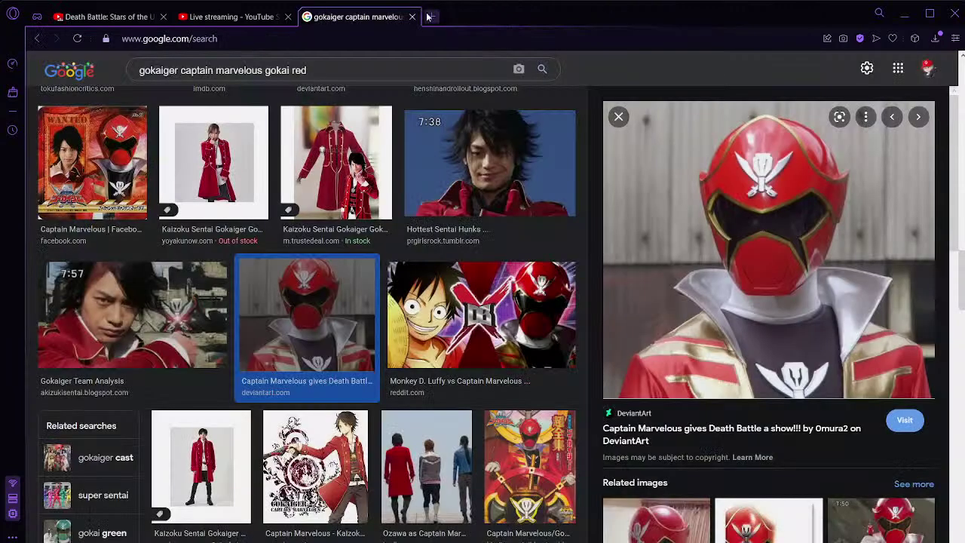
Step: Switch to Photoshop and place the downloaded Gokai Red picture over the thumbnail's left half, scaled to about 138%
left_click(905, 15)
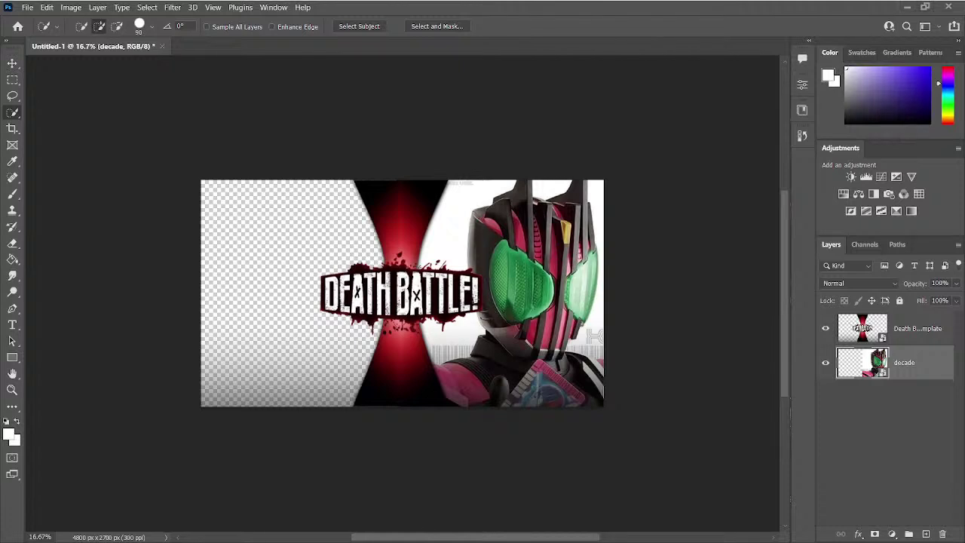
left_click_drag(964, 324, 443, 315)
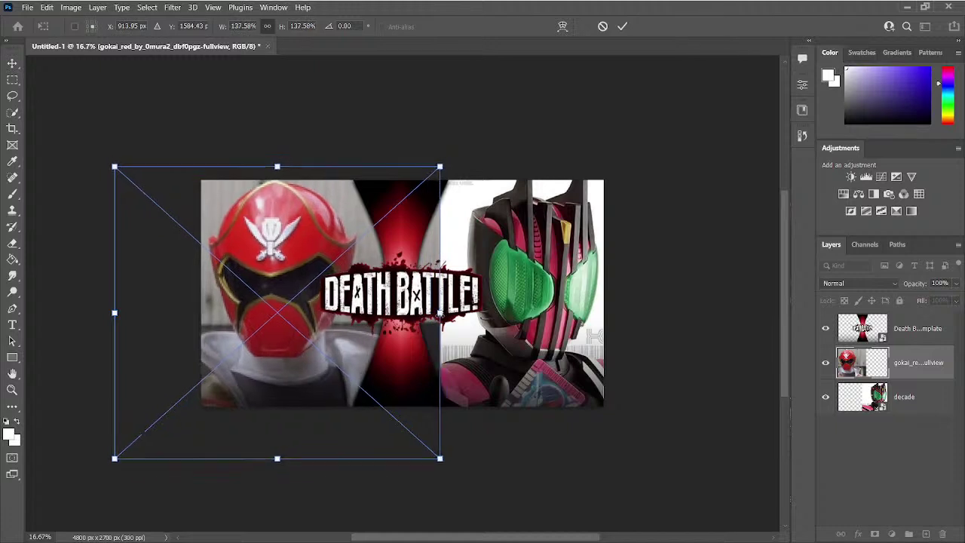
key("Return")
Step: Select the part of the Gokai Red picture that overlaps Decade's side with a rectangular marquee and delete it
key("w")
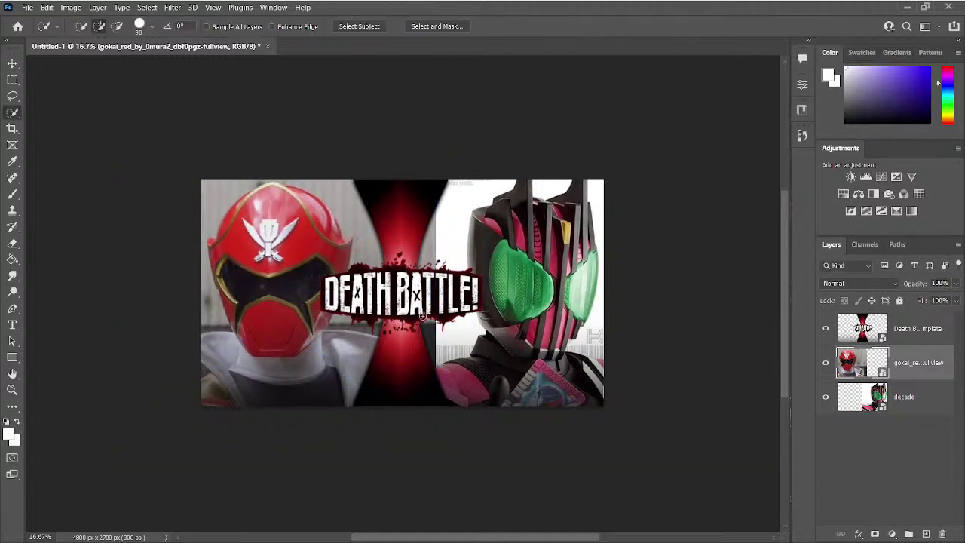
key("e")
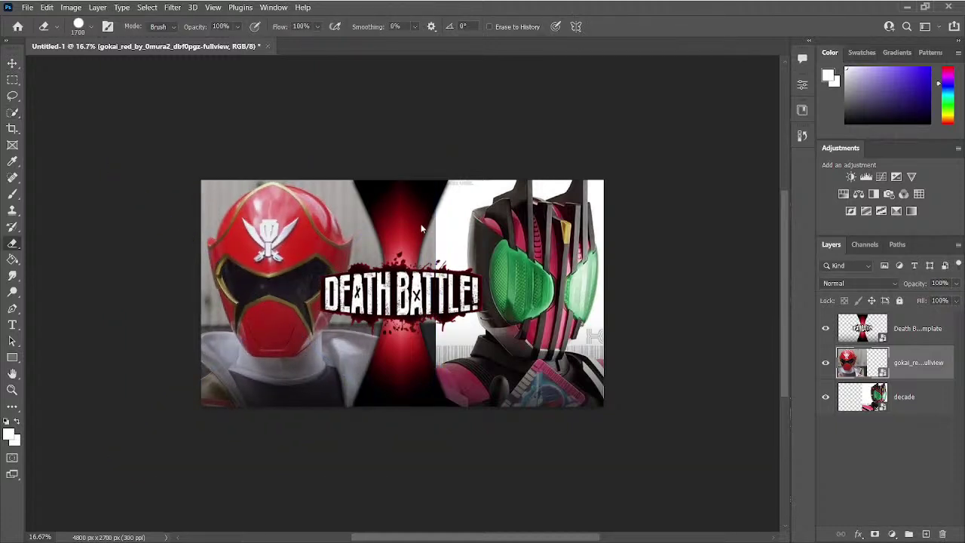
key("w")
key("m")
left_click_drag(414, 176, 752, 477)
key("Delete")
key("ctrl+plus")
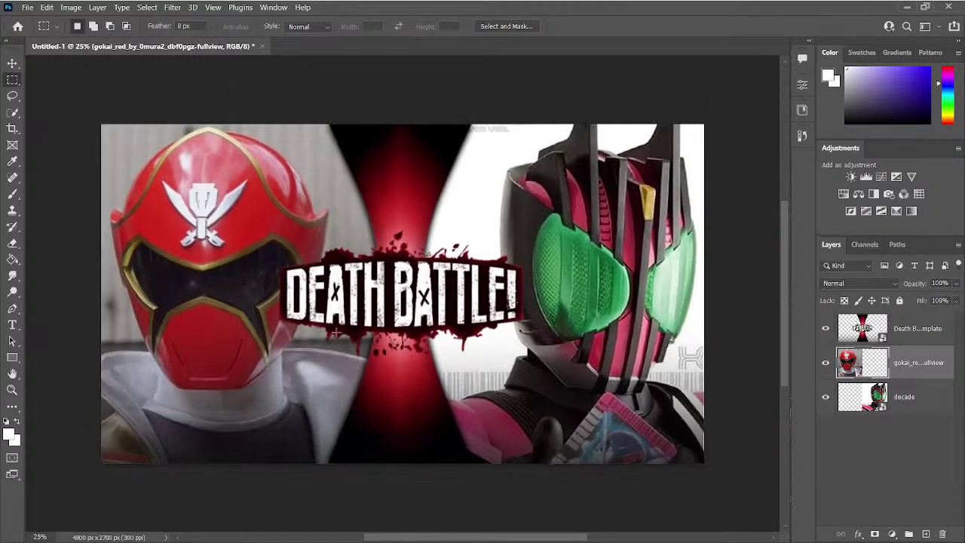
Step: Move the Gokai Red picture slightly to the left on the canvas
key("v")
left_click_drag(247, 296, 234, 296)
left_click_drag(241, 296, 355, 238)
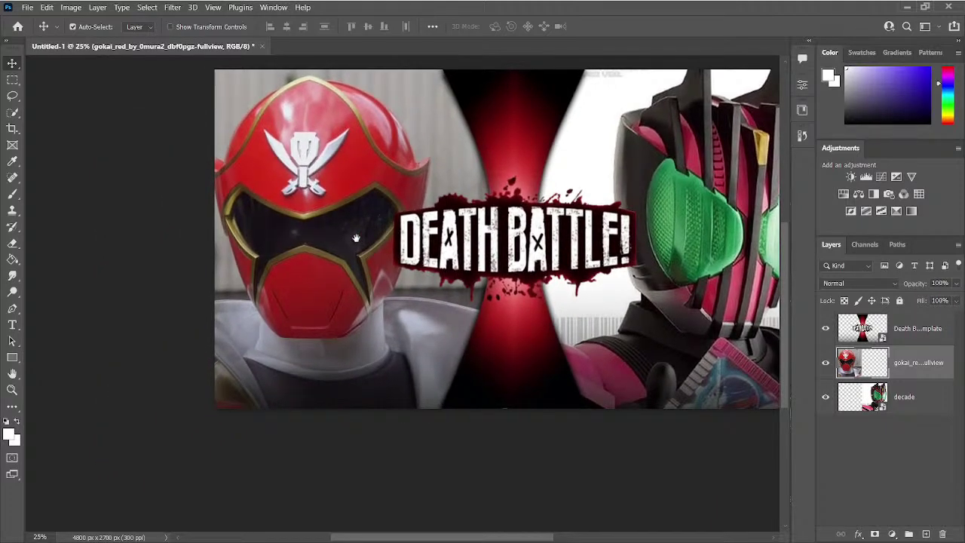
Step: Start a Pen path beside the left shoulder and trace the top edge of the left collar up to the helmet
key("p")
key("ctrl+plus")
key("ctrl+plus")
key("ctrl+plus")
left_click_drag(224, 354, 538, 293)
left_click_drag(233, 416, 196, 444)
left_click_drag(175, 284, 177, 202)
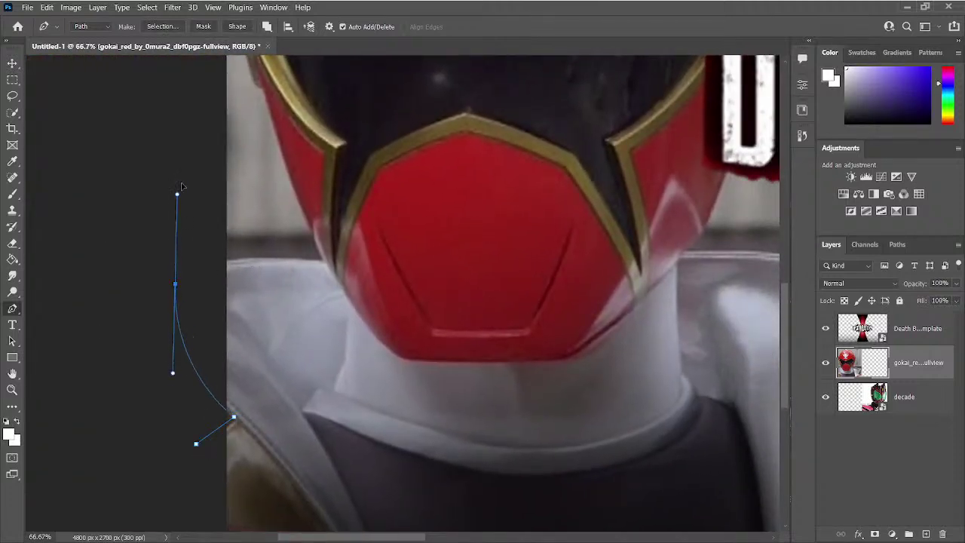
left_click(175, 284, "alt")
left_click(194, 257)
left_click_drag(197, 260, 218, 266)
left_click_drag(323, 261, 414, 270)
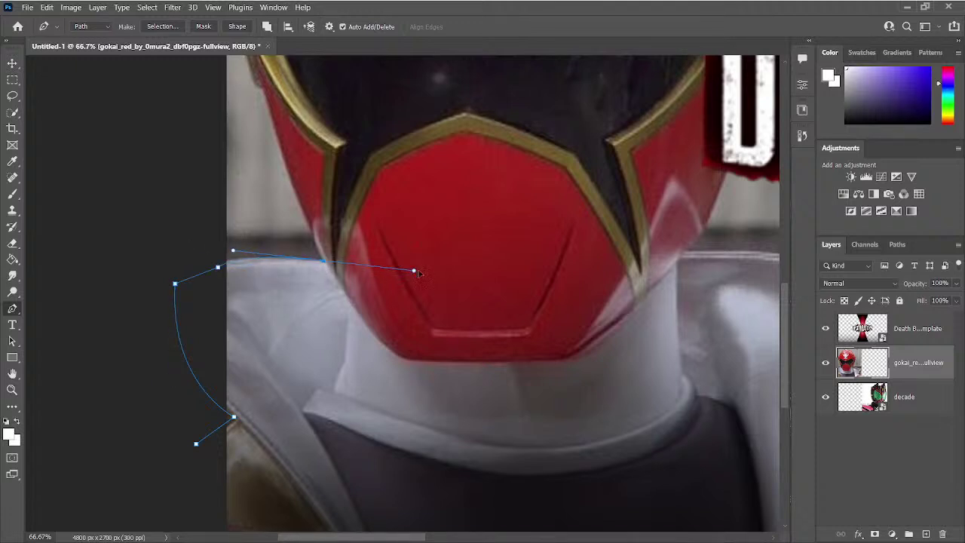
Step: Continue the path up the helmet's left side from the collar to the gold visor trim
scroll(332, 270, "up", 4)
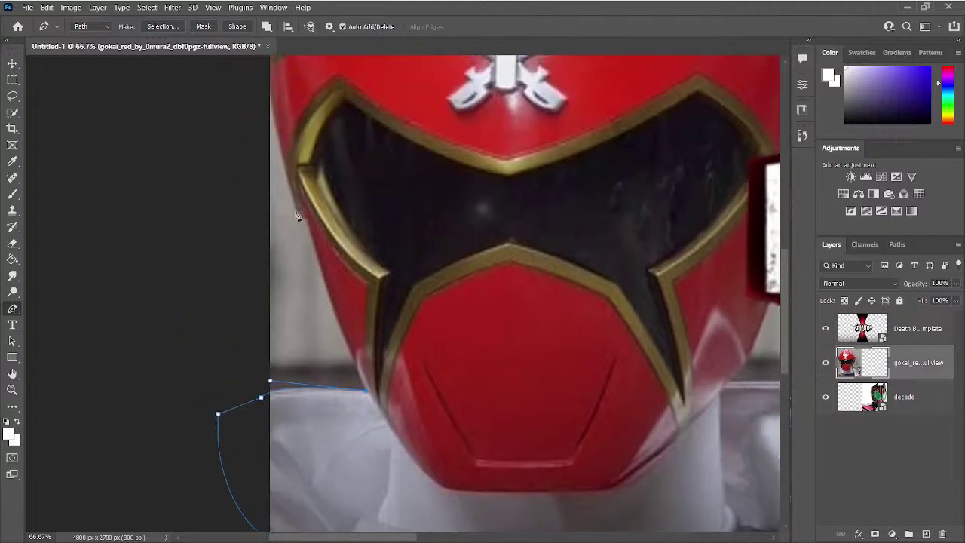
left_click_drag(310, 267, 298, 169)
key("ctrl+plus")
key("ctrl+plus")
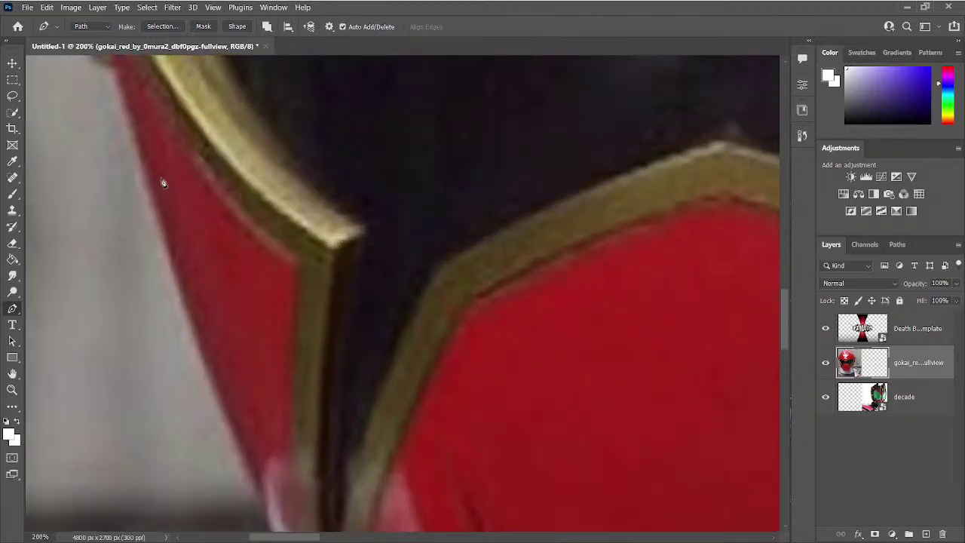
key("ctrl+minus")
left_click_drag(259, 183, 248, 118)
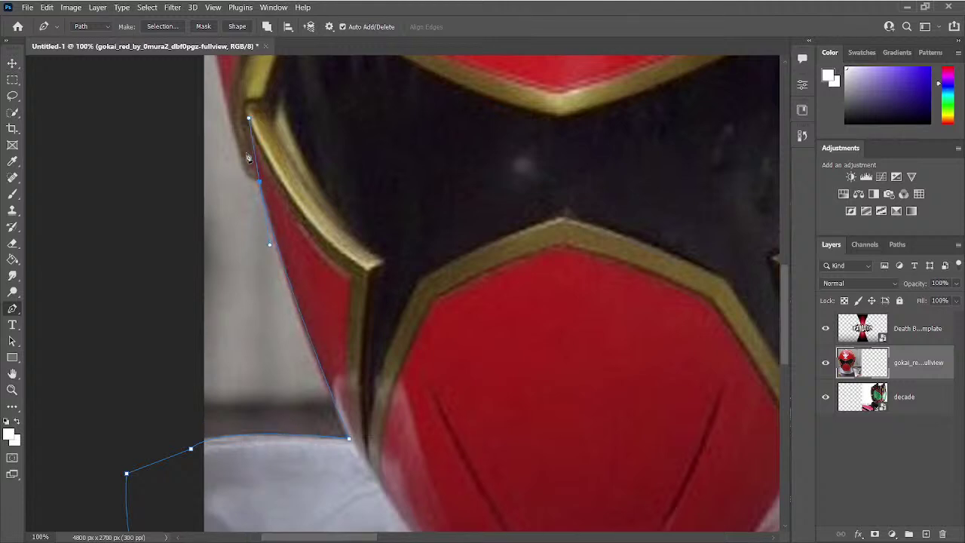
left_click(260, 181, "alt")
left_click_drag(243, 186, 300, 179)
left_click(308, 226, "alt")
left_click(309, 227, "alt")
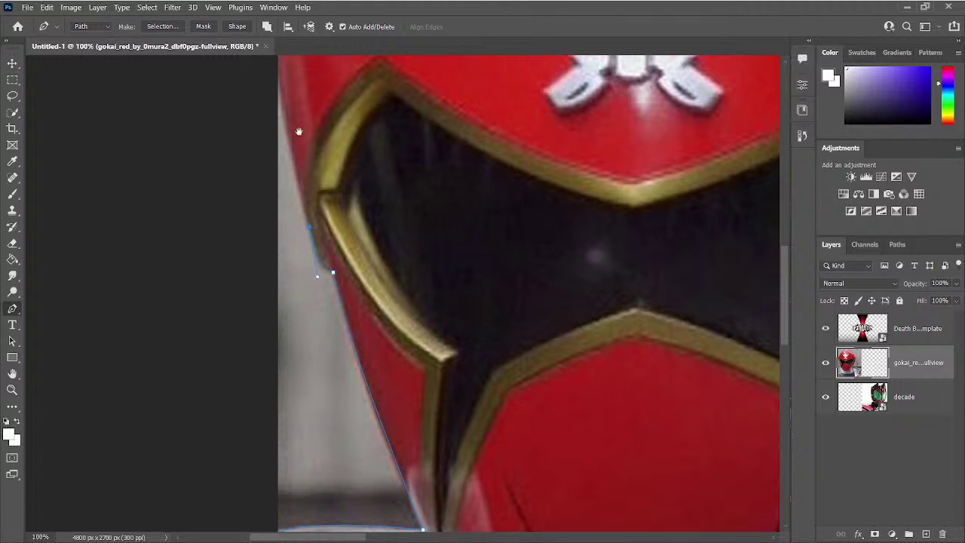
Step: Trace the path around the helmet's left fin and up the left curve of the dome to the gold crest
left_click_drag(298, 132, 323, 269)
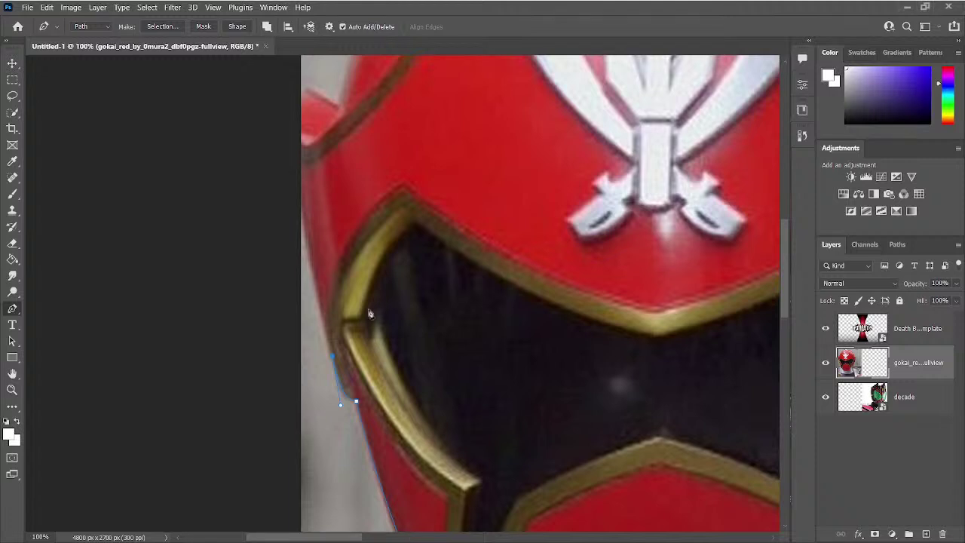
left_click_drag(280, 161, 268, 165)
key("ctrl+z")
mouse_move(285, 129)
left_mouse_down()
mouse_move(290, 119)
mouse_move(284, 129)
left_mouse_up()
left_click_drag(308, 89, 336, 102)
left_click_drag(364, 64, 255, 273)
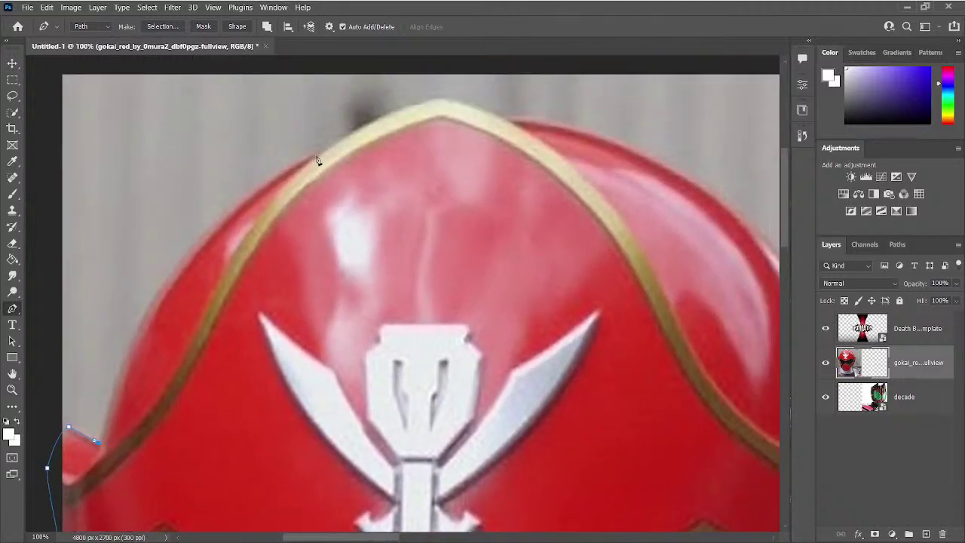
left_click(322, 154)
left_click_drag(322, 154, 495, 74)
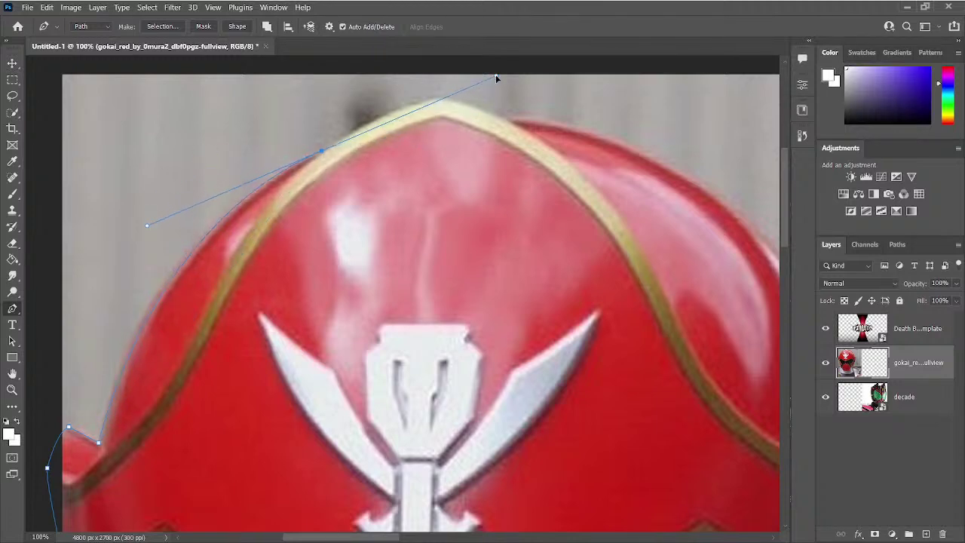
Step: Trace the path over the peak of the gold crest and onto the right curve of the dome
left_click(321, 154, "alt")
left_click_drag(438, 97, 479, 88)
left_click(439, 96, "alt")
left_click_drag(505, 117, 530, 129)
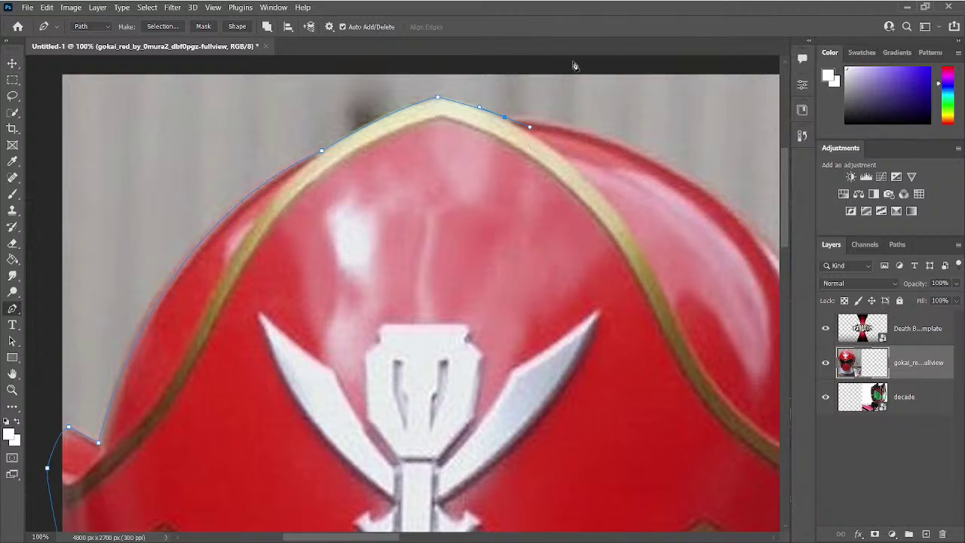
left_click_drag(555, 101, 365, 92)
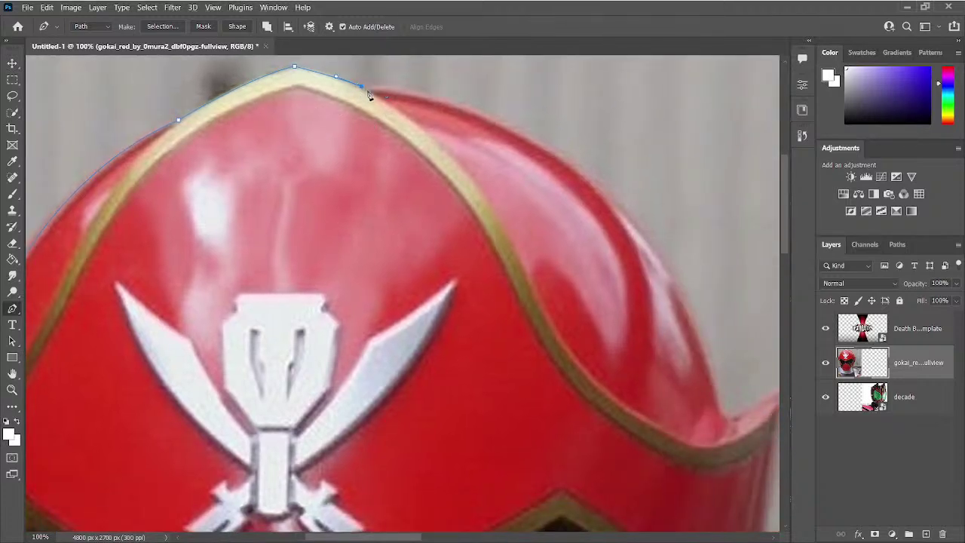
left_click_drag(542, 142, 625, 202)
Step: Continue the path down the right curve of the dome and out to the tip of the right fin
left_click_drag(563, 204, 378, 110)
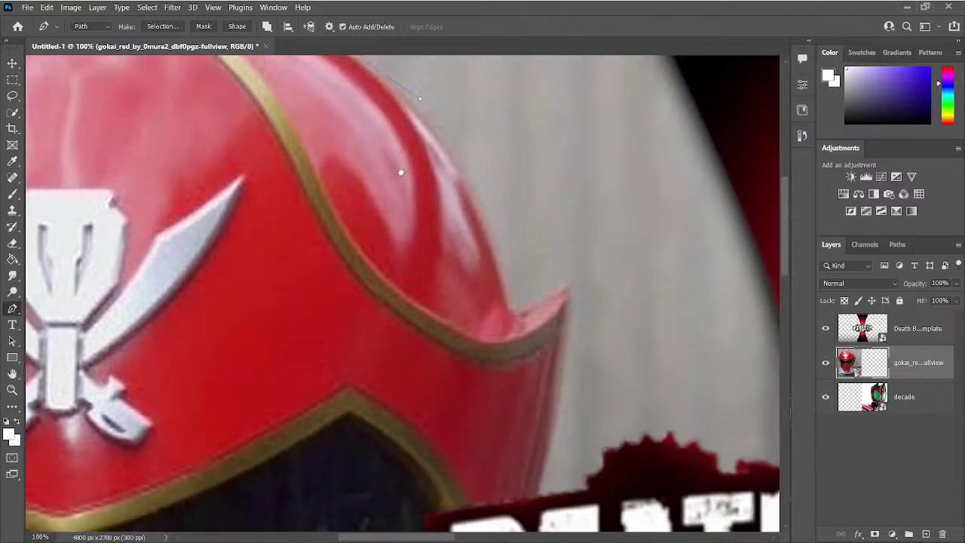
left_click_drag(401, 169, 389, 270)
left_click_drag(493, 411, 504, 526)
left_click(494, 412, "alt")
left_click(503, 413)
left_click(556, 387)
left_click_drag(563, 385, 565, 381)
left_click(557, 388, "alt")
left_click_drag(568, 422, 503, 270)
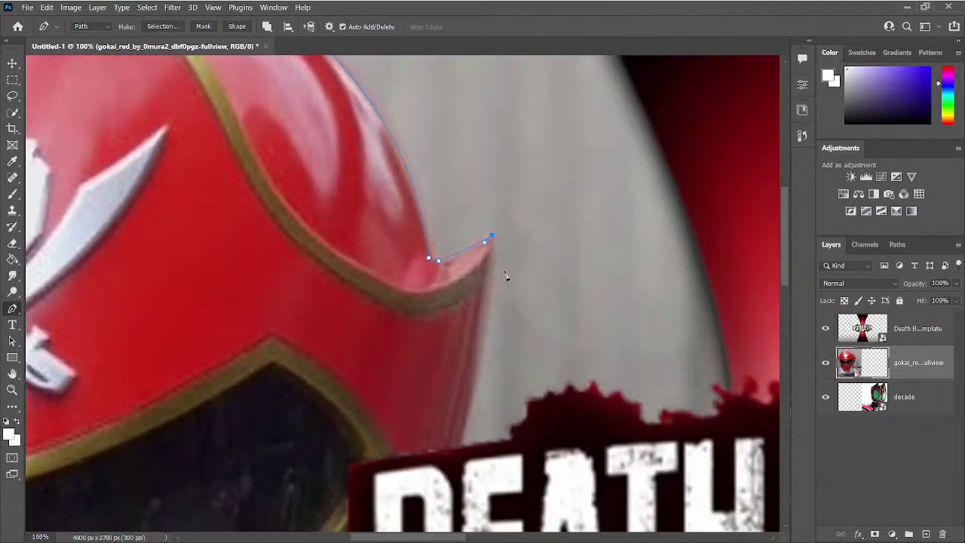
Step: Trace the path from the right fin down the helmet's right side, behind the Death Battle logo, to the lower jaw
left_click_drag(502, 269, 495, 216)
left_click(467, 338)
left_click_drag(469, 337, 453, 404)
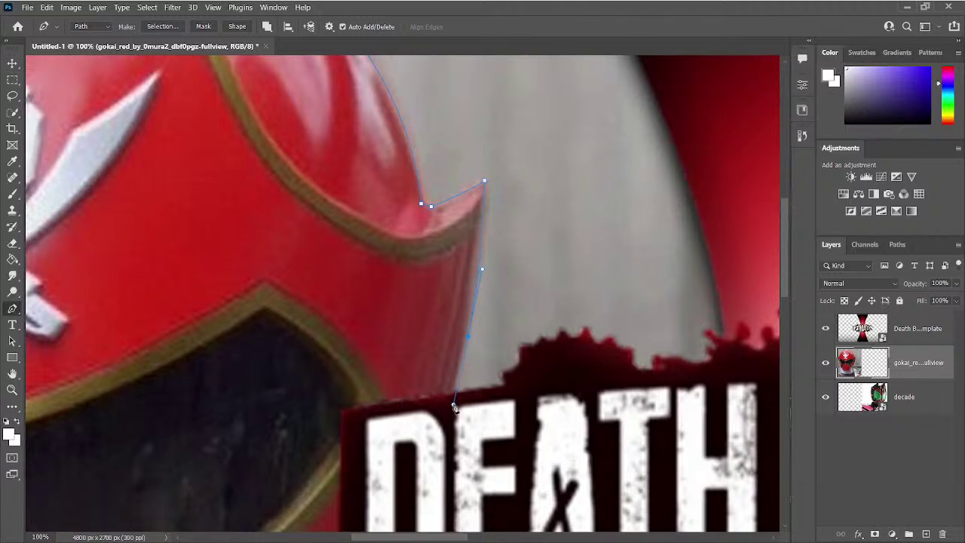
left_click(468, 338, "alt")
left_click_drag(468, 340, 471, 270)
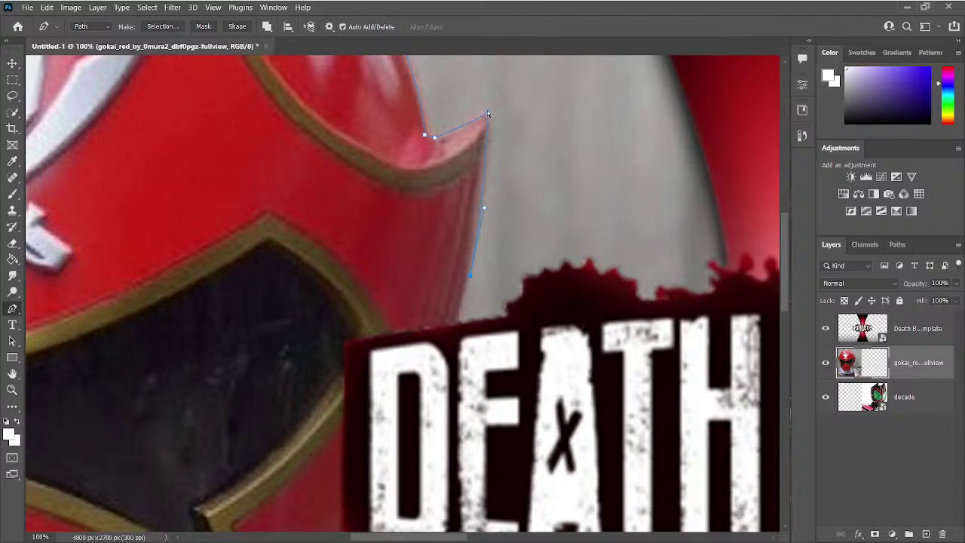
left_click_drag(488, 111, 490, 113)
scroll(452, 120, "down", 5)
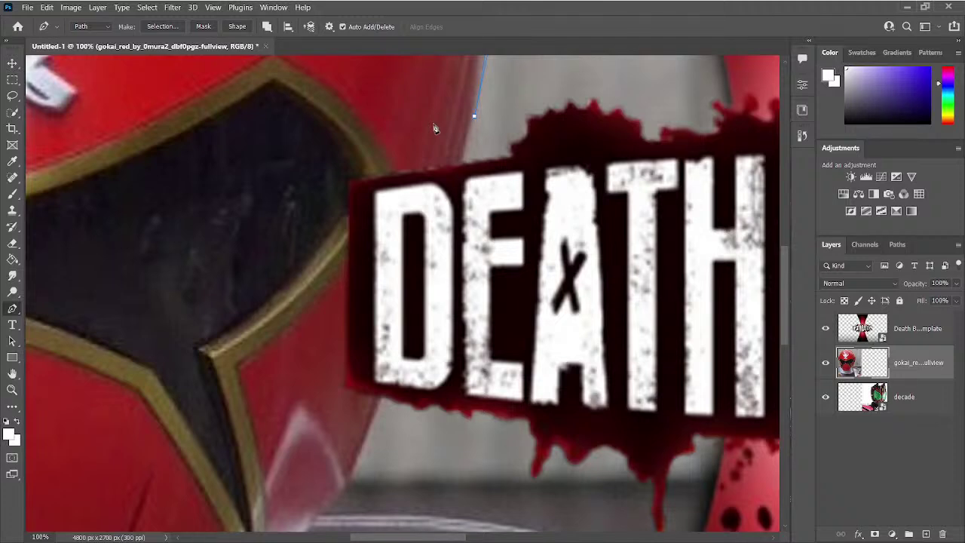
left_click_drag(432, 182, 447, 166)
left_click_drag(363, 464, 480, 243)
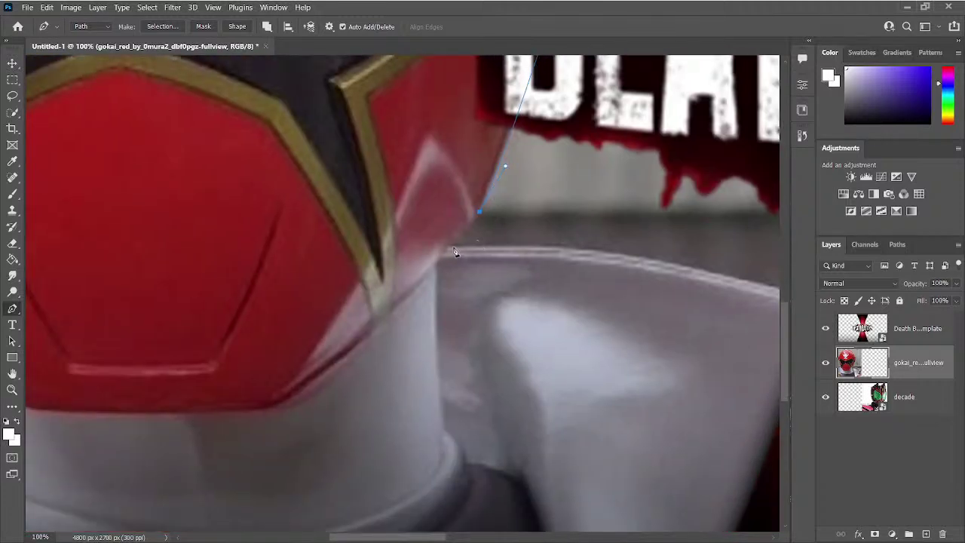
Step: Trace the path along the top edge of the right collar to its outer tip
left_click_drag(625, 250, 531, 228)
left_click(461, 217, "alt")
mouse_move(690, 269)
left_mouse_down()
mouse_move(698, 285)
mouse_move(707, 277)
left_mouse_up()
scroll(603, 241, "down", 5)
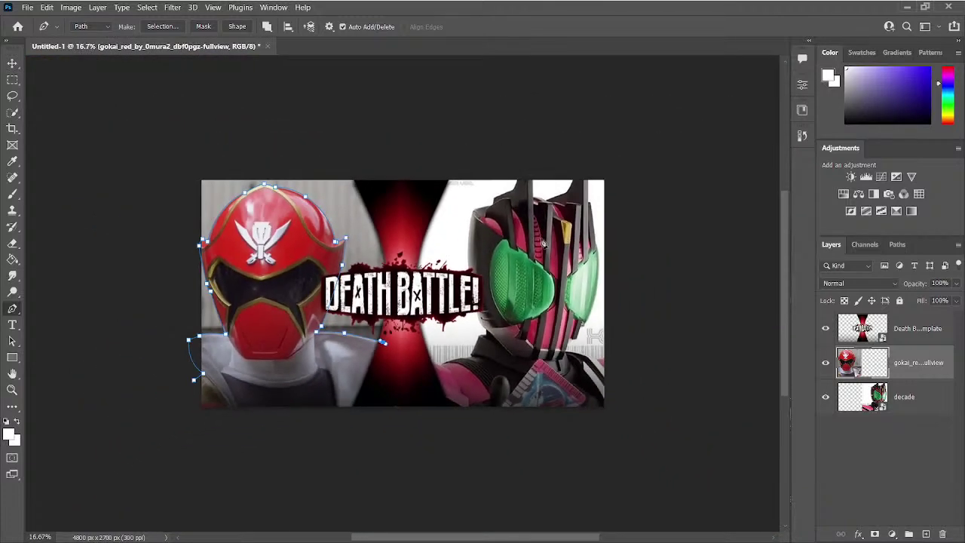
Step: Loop the path around the outside of the picture and close it at its starting point by the left shoulder
left_click(540, 238)
left_click(537, 170)
left_click(482, 100)
left_click(370, 92)
left_click(288, 95)
left_click(195, 112)
left_click(139, 163)
left_click_drag(107, 339, 116, 347)
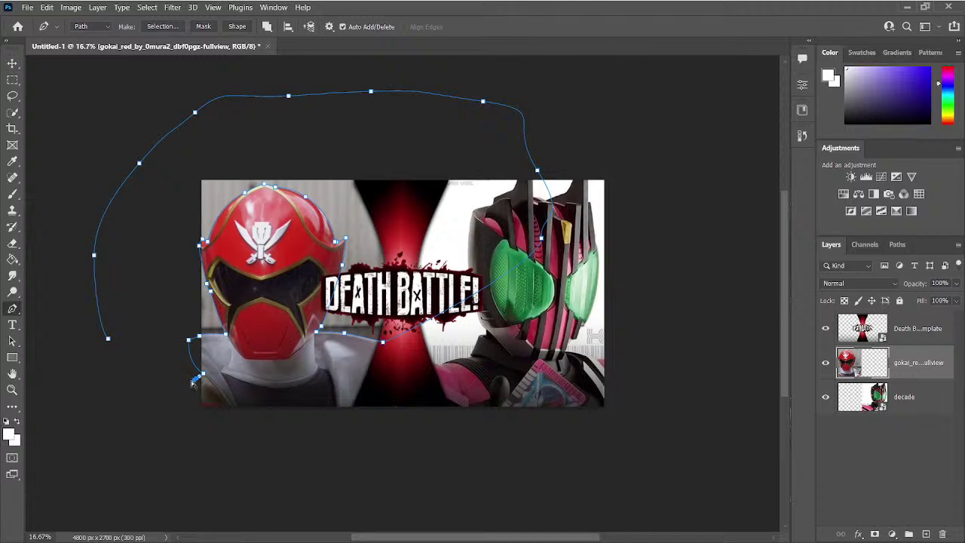
left_click(194, 379)
Step: Show the guides over the canvas
key("ctrl+semicolon")
left_click_drag(294, 268, 369, 266)
key("ctrl+z")
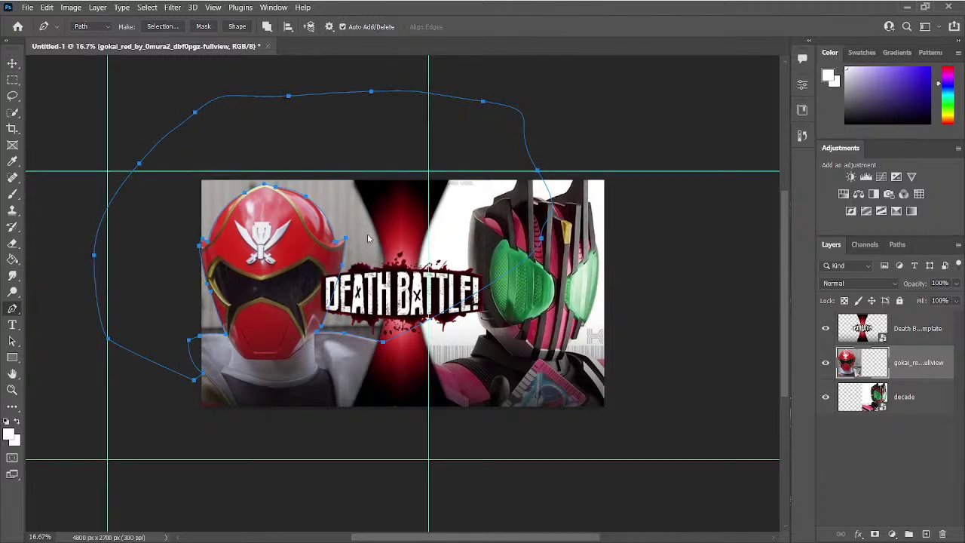
key("i")
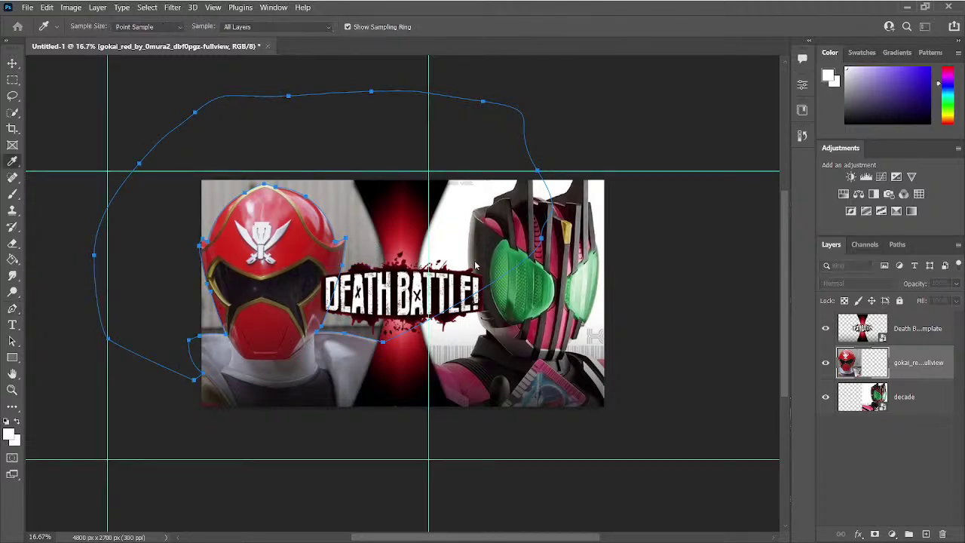
Step: Delete the background around Gokai Red inside the traced outline from its layer and clear the selection
left_click(557, 147)
key("Delete")
key("ctrl+d")
left_click_drag(557, 146, 600, 87)
key("v")
left_click_drag(490, 165, 355, 169)
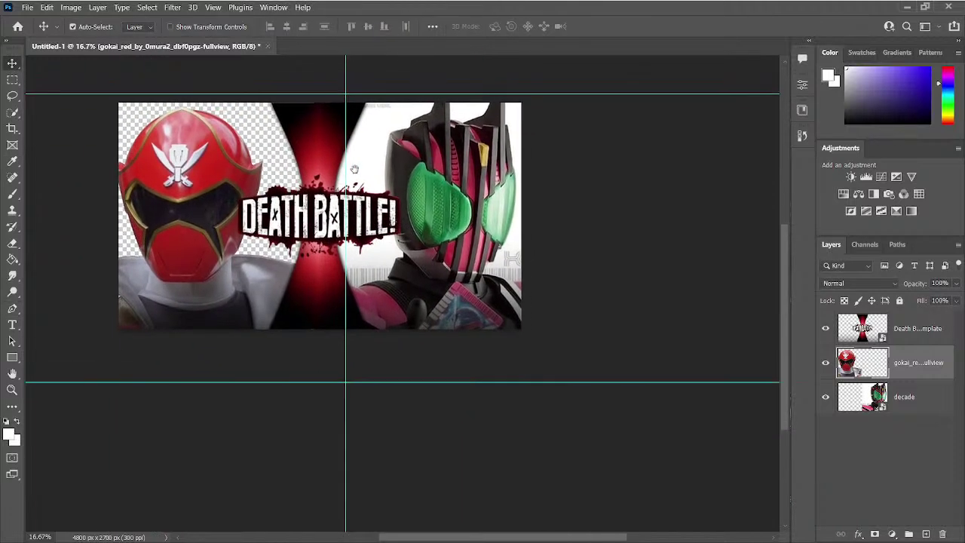
Step: Start a Pen path at the vertical guide and trace along the top of Decade's left shoulder to the collar's base
key("p")
key("ctrl+plus")
key("ctrl+plus")
key("ctrl+plus")
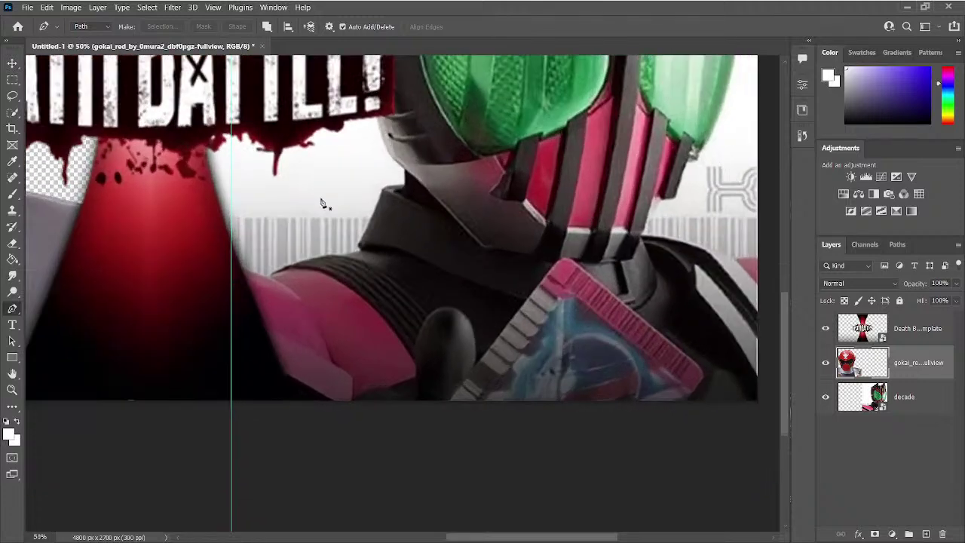
key("ctrl+plus")
left_click_drag(416, 197, 417, 198)
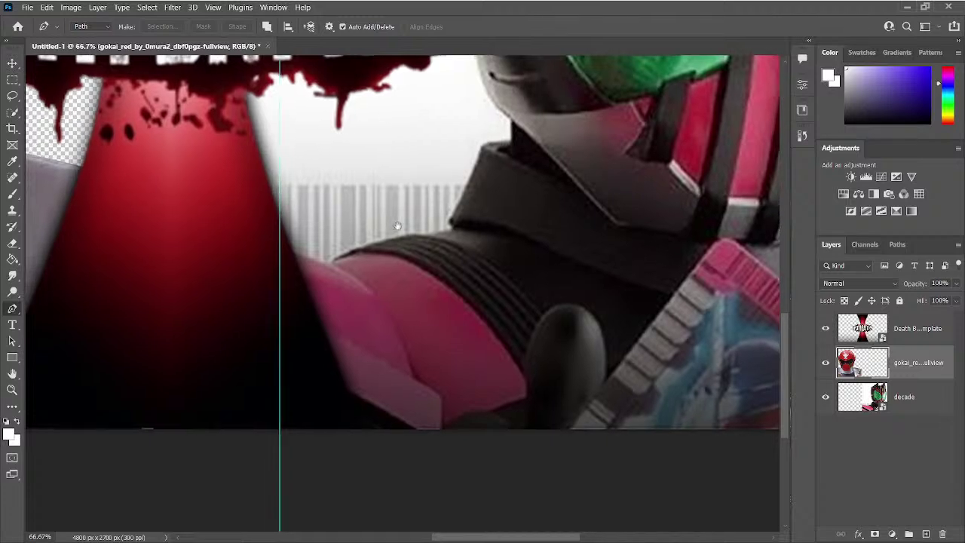
scroll(317, 214, "up", 2)
left_click(339, 239)
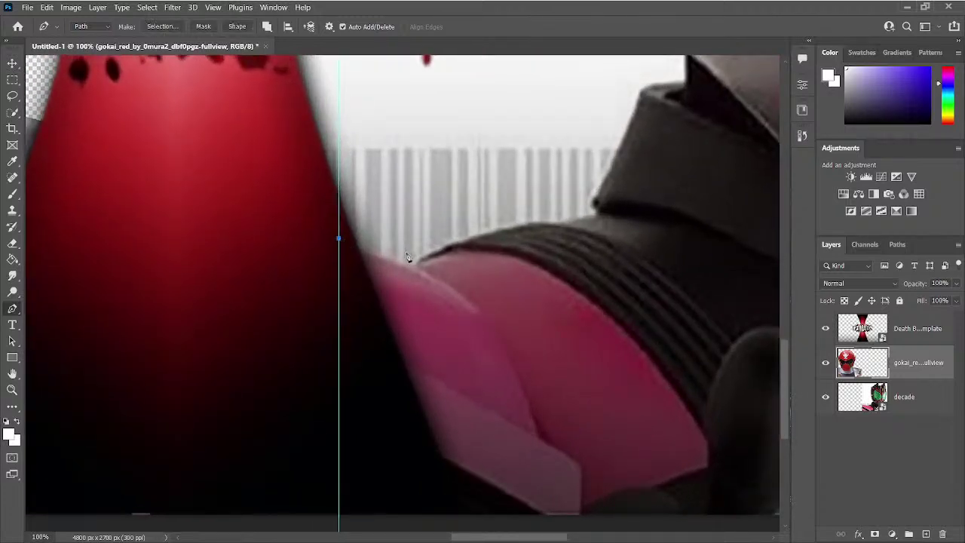
mouse_move(395, 262)
left_mouse_down()
mouse_move(427, 269)
mouse_move(411, 265)
left_mouse_up()
left_click_drag(556, 223, 613, 217)
left_click(597, 215)
left_click_drag(596, 195, 608, 184)
left_click(596, 196, "alt")
left_click_drag(498, 196, 200, 295)
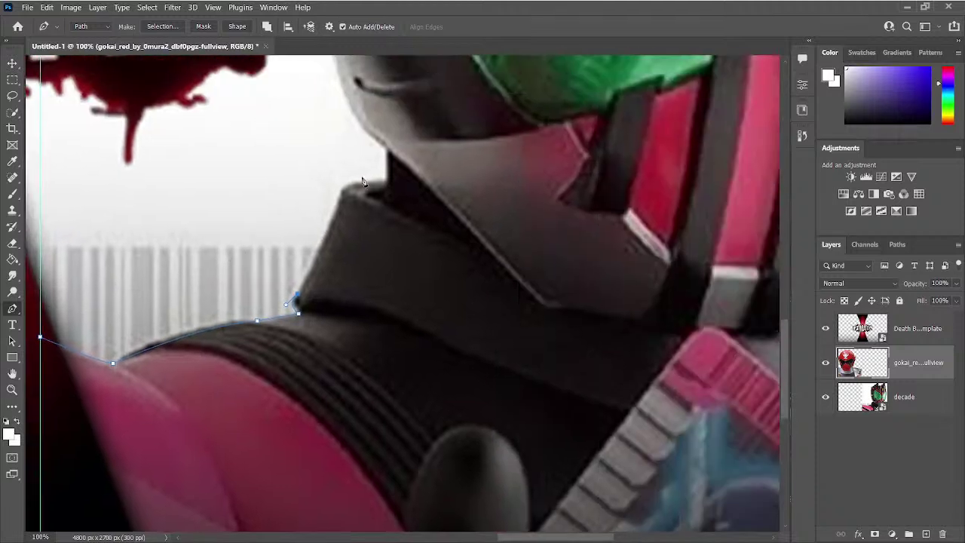
Step: Trace the path up Decade's collar, across its top edge, up the neck and along the jaw to the Death Battle logo
left_click_drag(342, 191, 350, 154)
left_click(344, 191, "alt")
left_click_drag(343, 191, 478, 230)
left_click(450, 226, "alt")
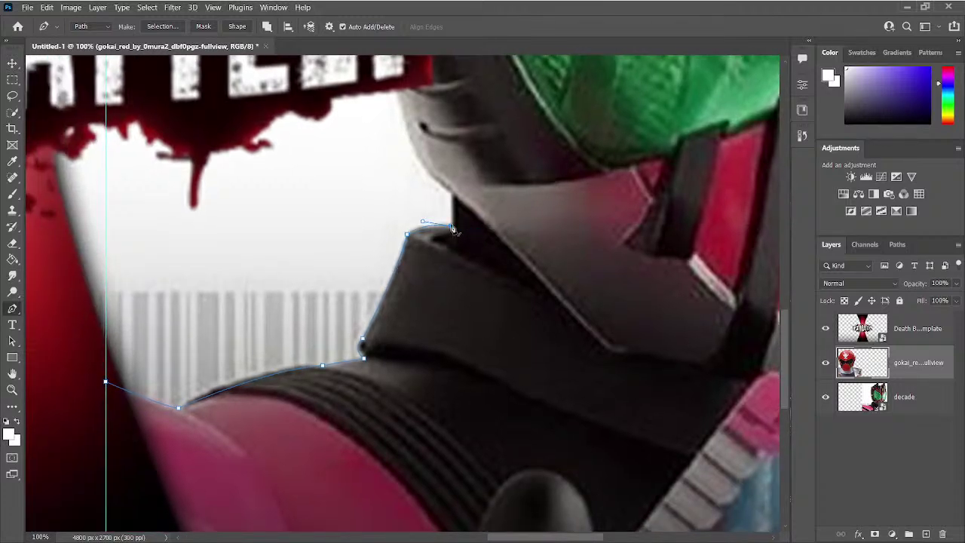
left_click(451, 195)
left_click_drag(386, 156, 325, 272)
left_click_drag(335, 199, 327, 107)
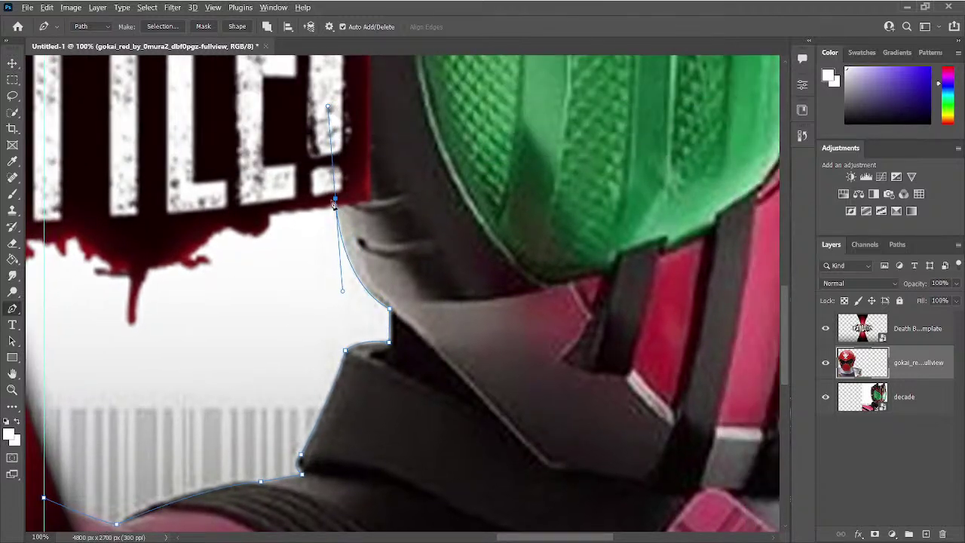
left_click(335, 198, "alt")
left_click_drag(331, 105, 365, 319)
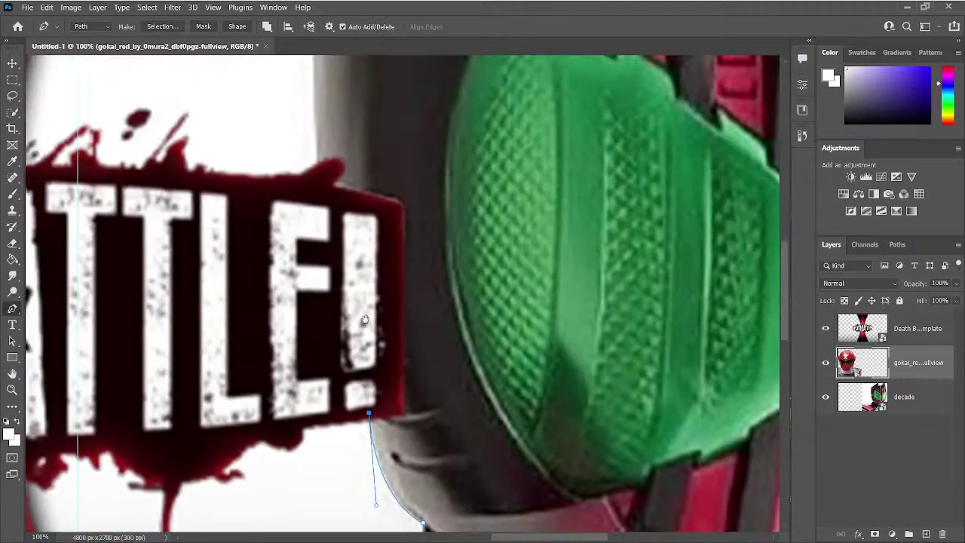
Step: Continue the path behind the logo and up the left side of Decade's helmet to its upper corner
left_click(329, 187)
left_click_drag(332, 143, 340, 330)
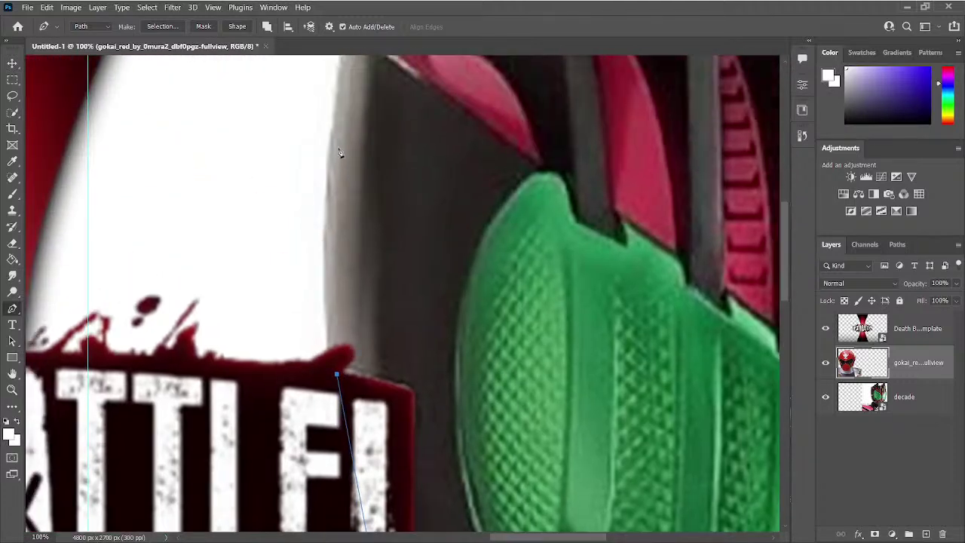
left_click_drag(336, 373, 327, 368)
left_click(332, 119)
left_click_drag(333, 119, 346, 65)
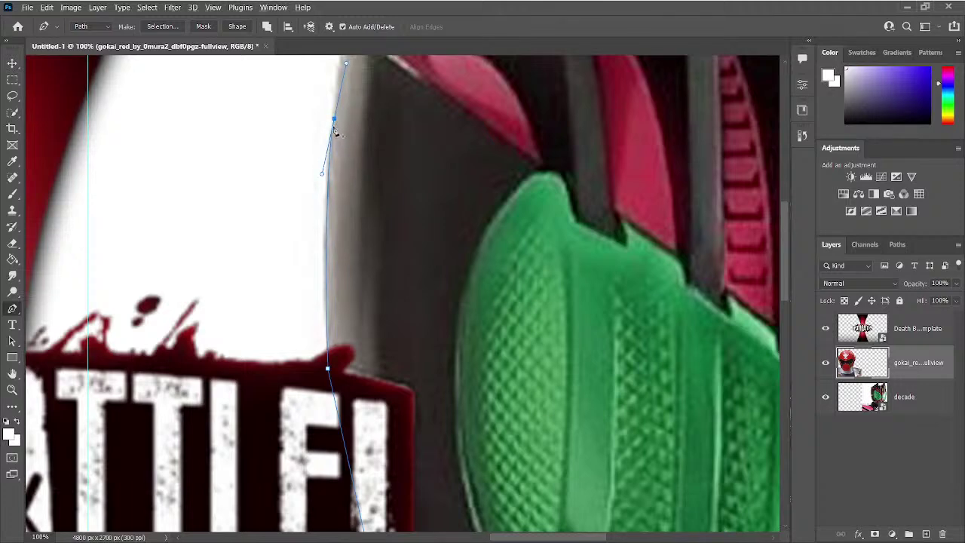
left_click(334, 119, "alt")
left_click_drag(340, 123, 324, 316)
left_click_drag(344, 188, 367, 164)
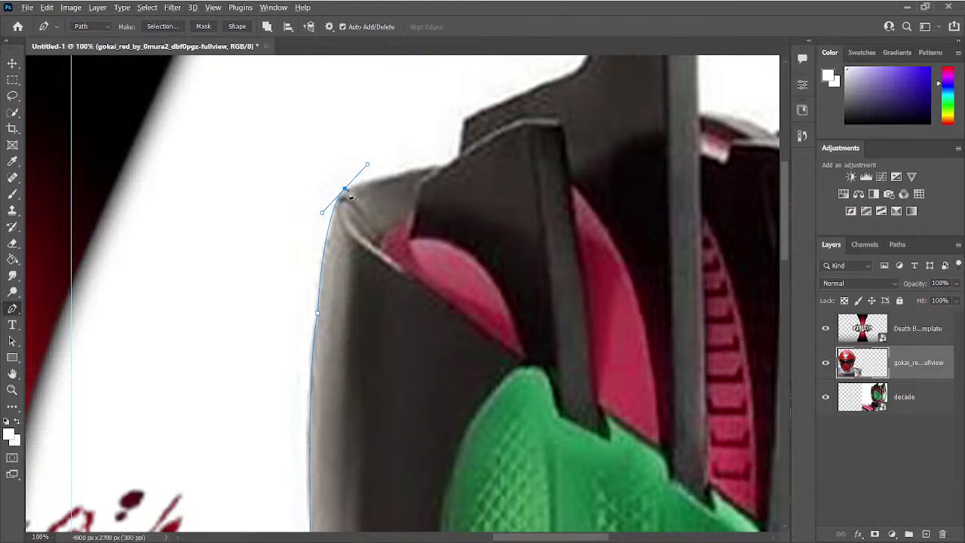
Step: Trace the path along the helmet's stepped top edge and up the left antenna plate past the picture's upper edge
left_click(344, 190, "alt")
left_click_drag(453, 163, 475, 156)
left_click(454, 163, "alt")
left_click(465, 119)
left_click_drag(465, 121, 279, 250)
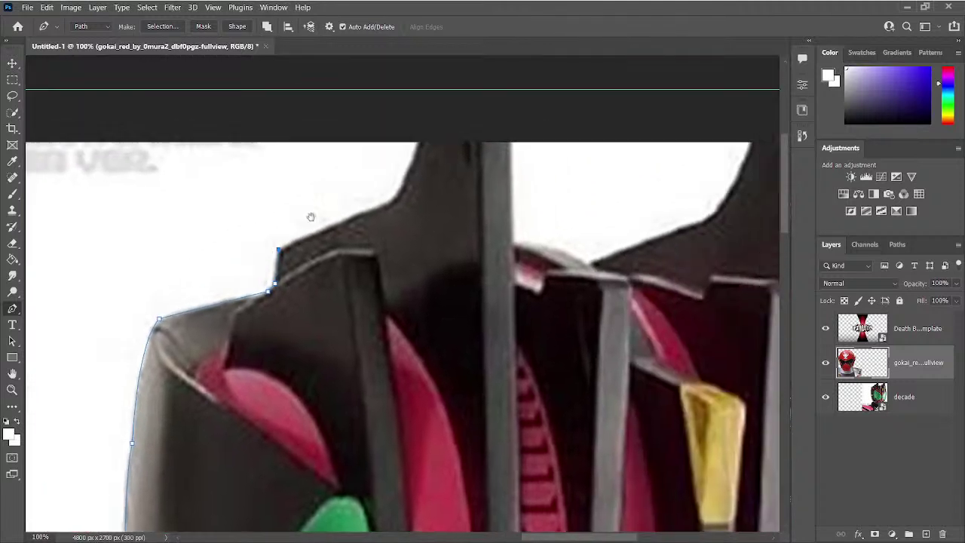
left_click_drag(397, 198, 412, 182)
left_click(396, 198, "alt")
left_click(427, 128)
Step: Loop the path above the picture and down behind the red divider, closing it at its starting point by the shoulder
key("ctrl+0")
key("ctrl+minus")
key("ctrl+minus")
left_click(416, 123)
left_click_drag(400, 122, 367, 198)
left_click(366, 400)
left_click(428, 362)
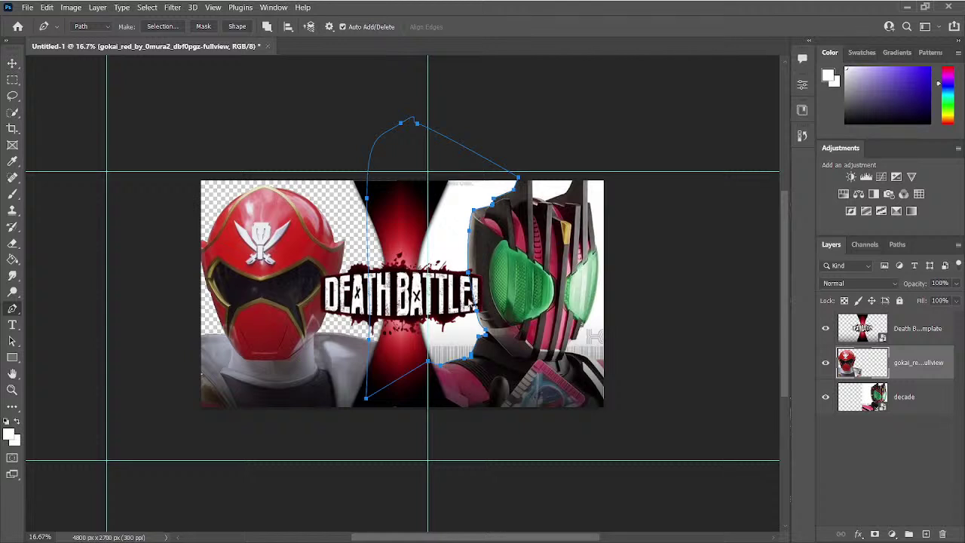
Step: Convert the path to a selection, delete that background area from the decade layer and clear the selection
key("i")
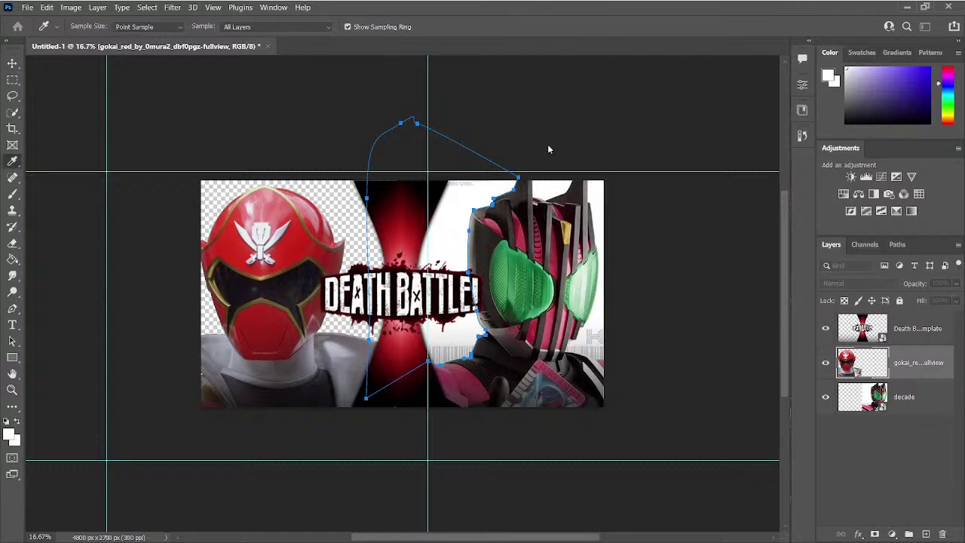
key("p")
key("ctrl+Return")
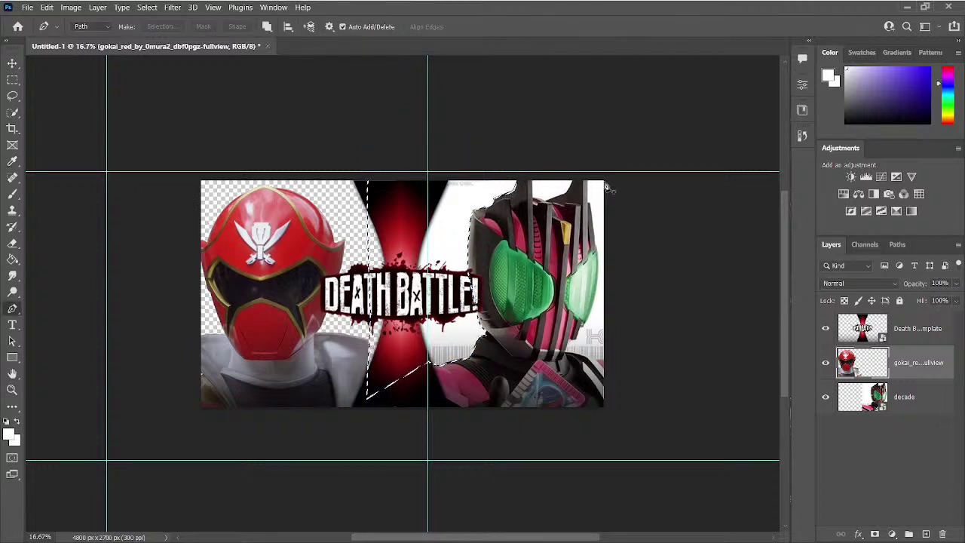
left_click(912, 397)
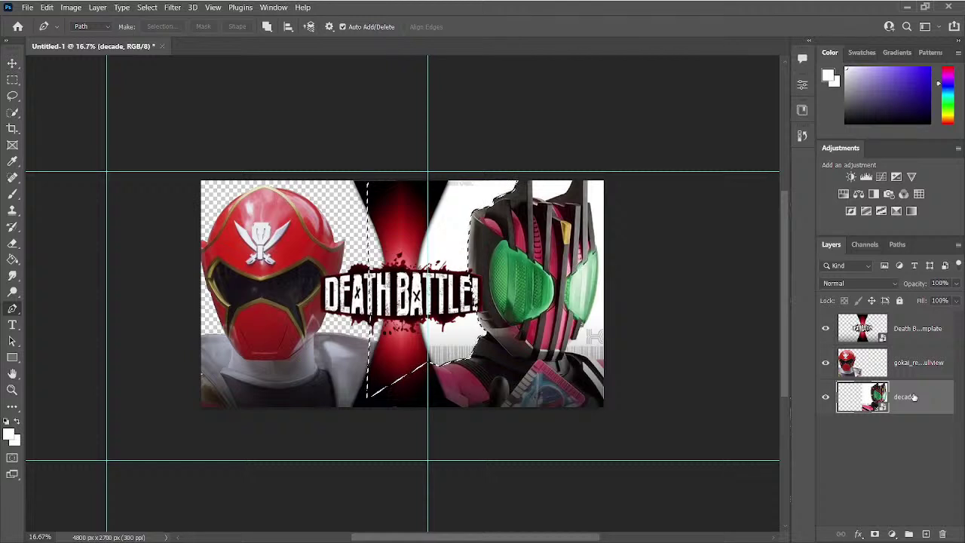
key("b")
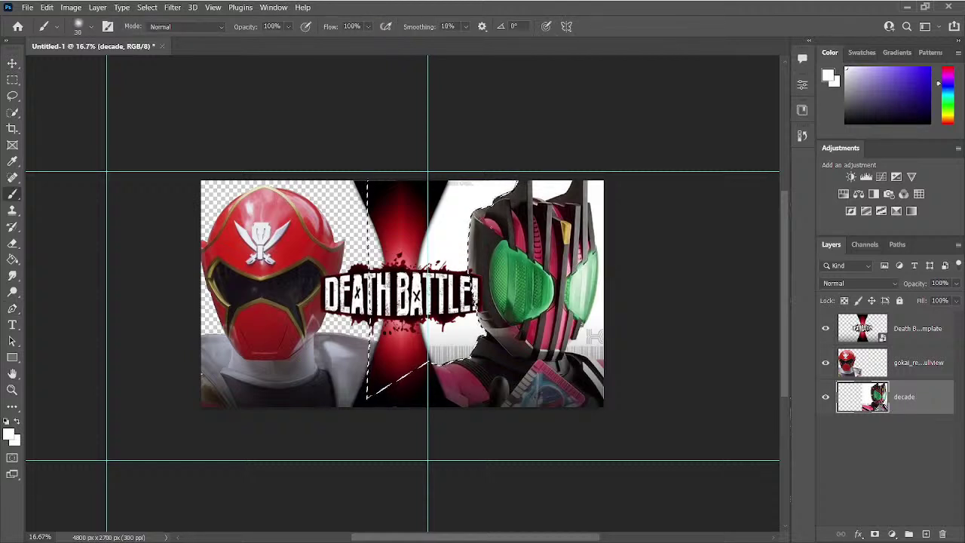
key("Delete")
key("ctrl+d")
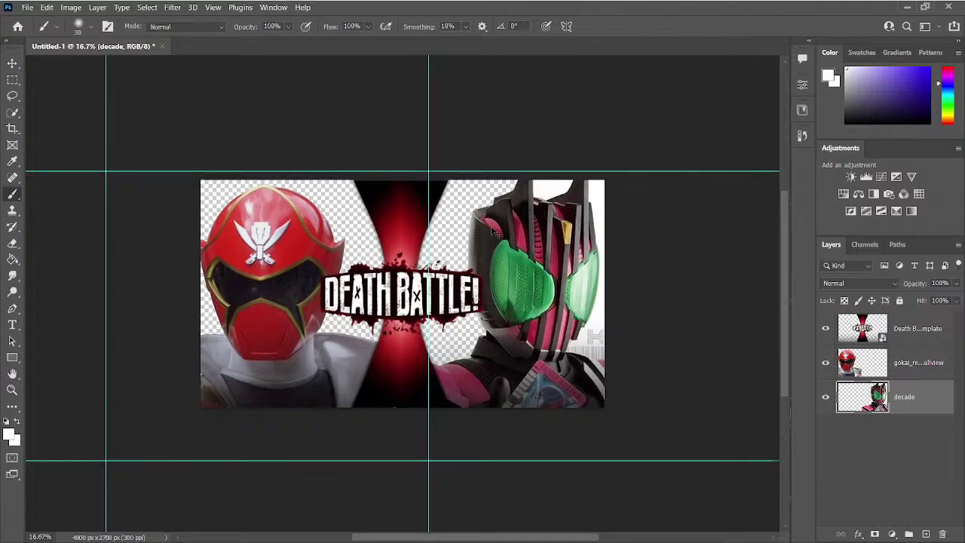
Step: Draw a closed Pen path around the white gap between Decade's two antenna plates, looping above the picture
scroll(494, 232, "up", 4)
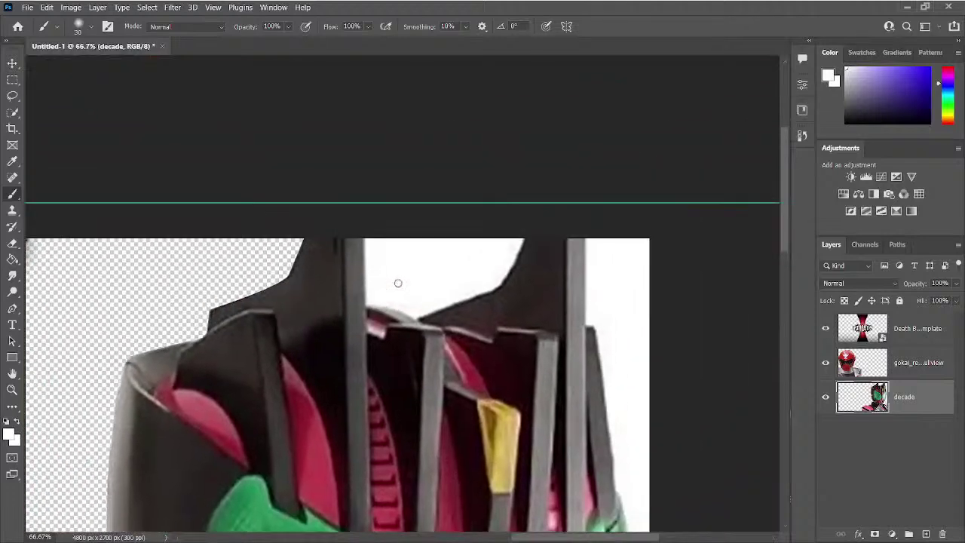
scroll(398, 283, "up", 1)
key("p")
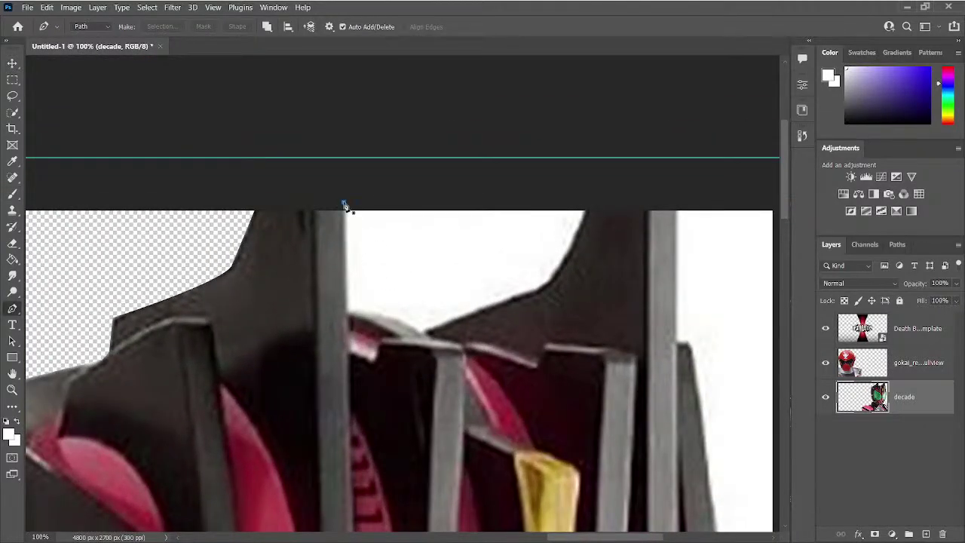
left_click(346, 307)
key("ctrl+z")
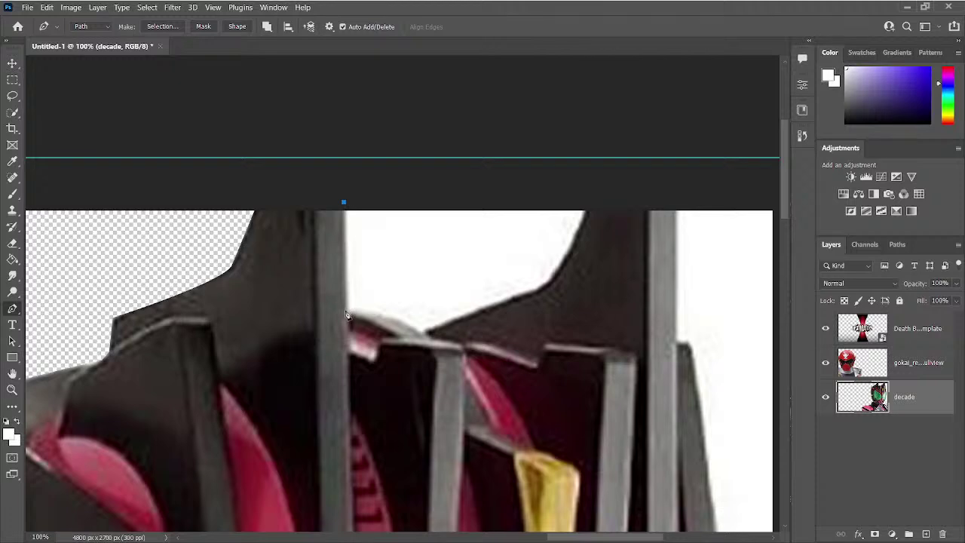
left_click_drag(423, 333, 435, 336)
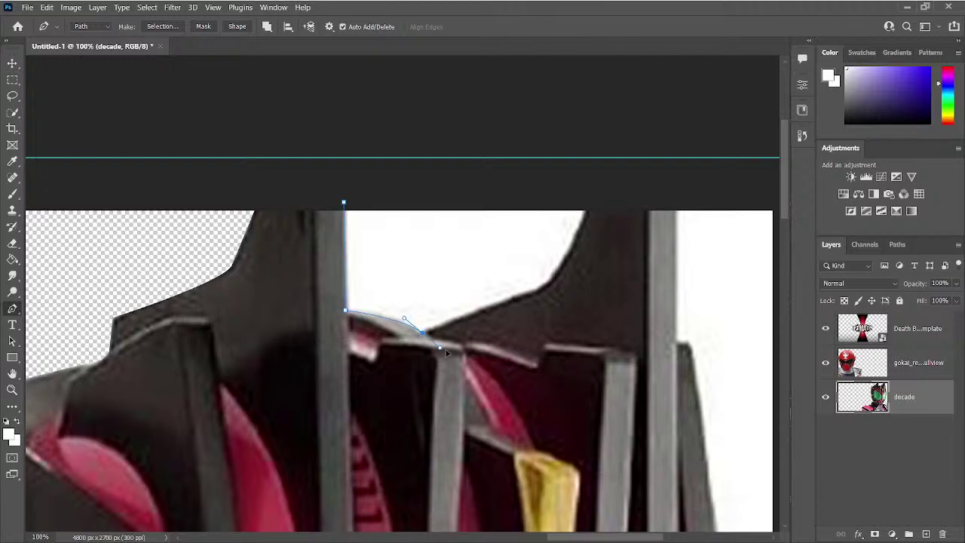
left_click_drag(531, 291, 541, 290)
left_click_drag(590, 195, 620, 95)
left_click_drag(454, 157, 441, 157)
left_click(344, 202)
Step: Convert the path between the antenna plates to a selection and delete the white background inside it
key("i")
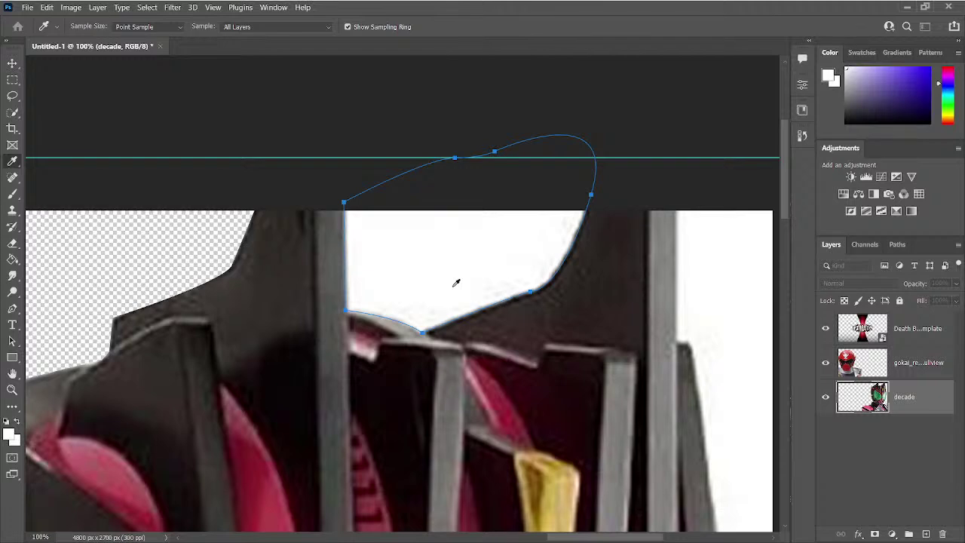
key("p")
key("ctrl+Return")
key("Delete")
Step: Start a path above the right antenna plate and trace down its outer edge, the side plate and the right eye's upper curve
left_click_drag(638, 226, 405, 153)
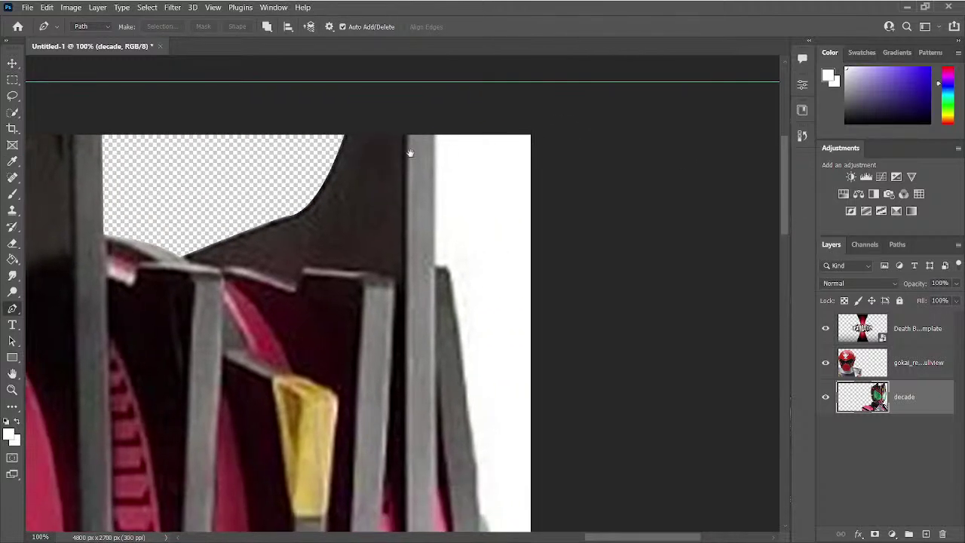
left_click(433, 125)
left_click(435, 267)
left_click_drag(446, 268, 391, 130)
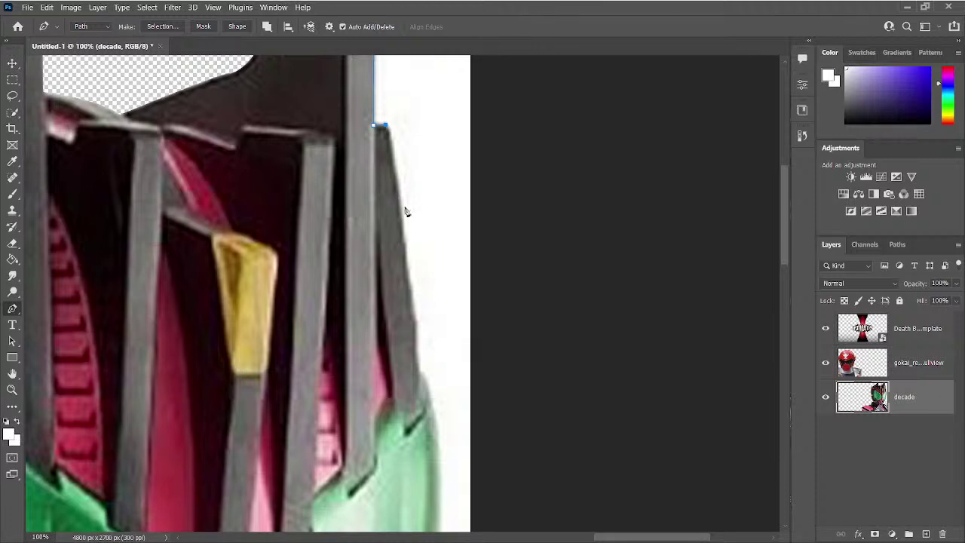
left_click_drag(419, 367, 375, 163)
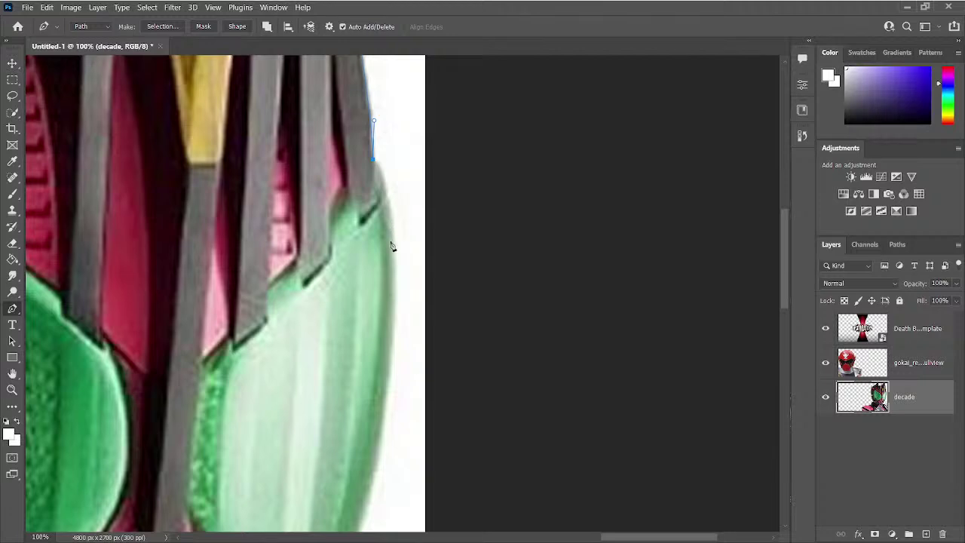
left_click_drag(392, 279, 389, 382)
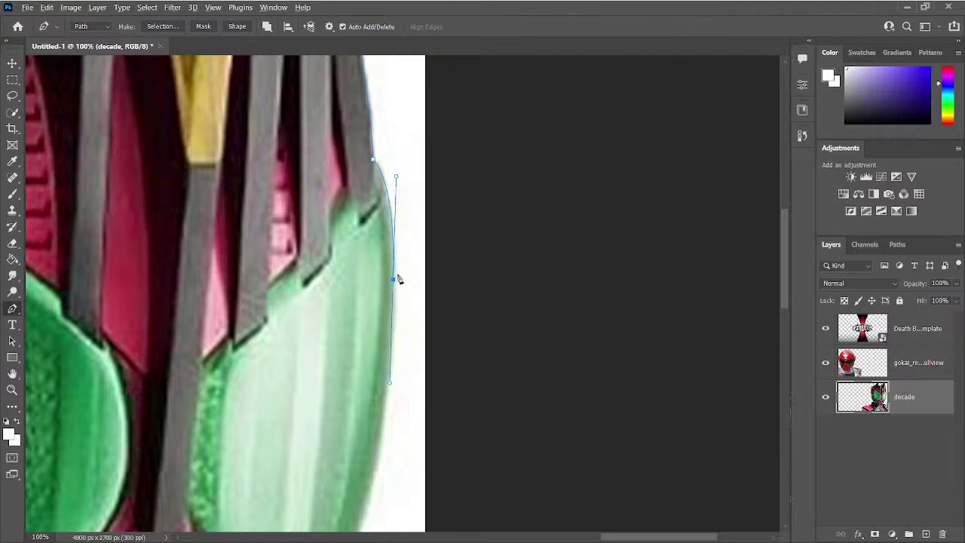
Step: Trace the path down the right eye's lower curve and around the small tip beneath it to the outer face plate
scroll(398, 279, "down", 5)
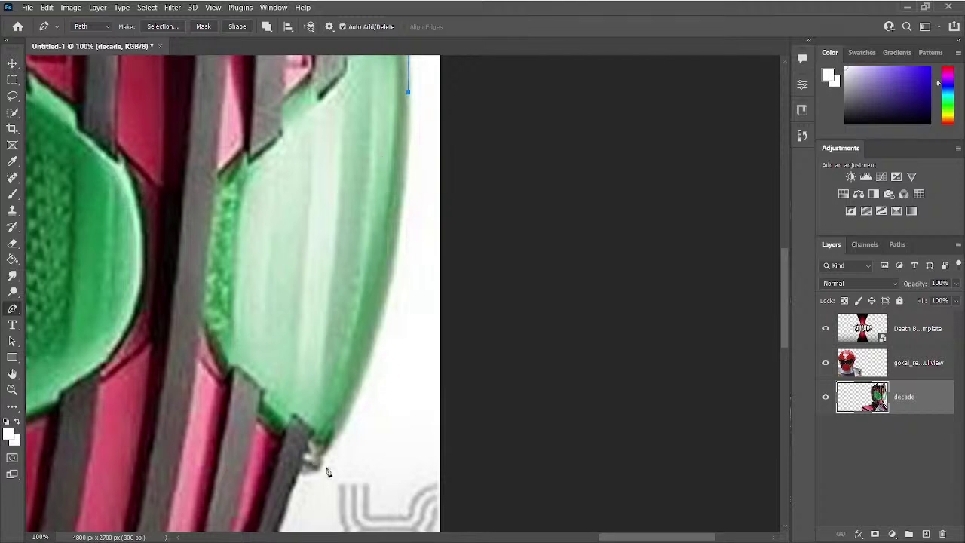
left_click_drag(336, 440, 251, 440)
left_click(335, 255)
left_click_drag(323, 276, 324, 277)
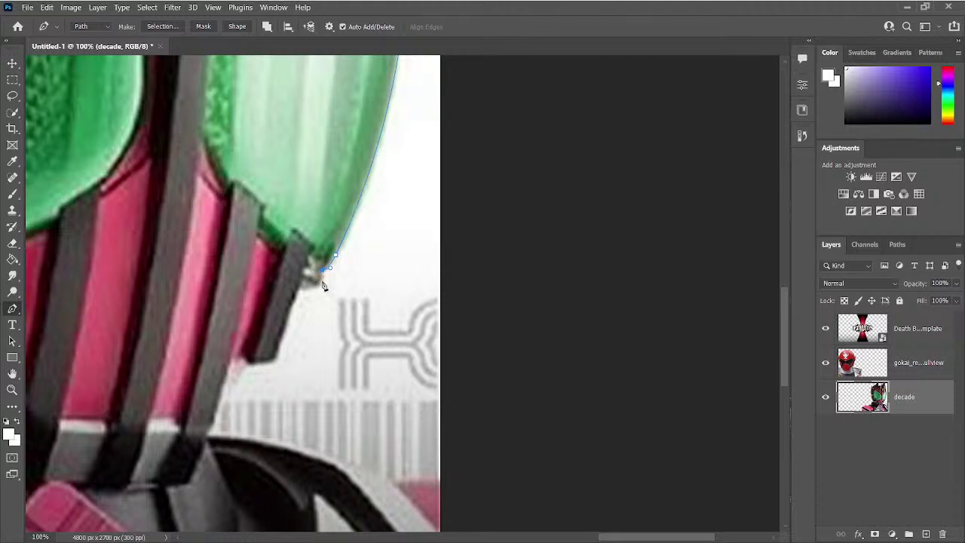
left_click(317, 282)
left_click_drag(301, 315, 371, 217)
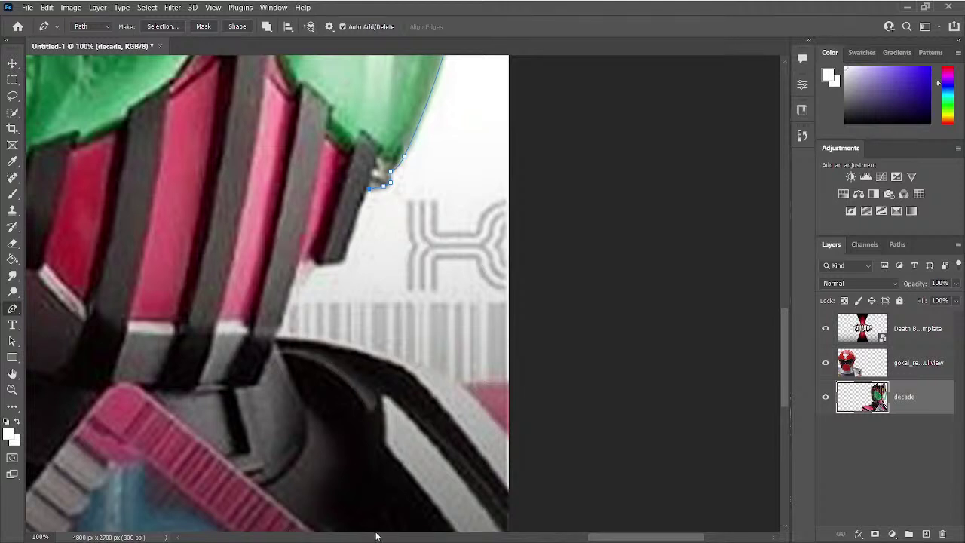
Step: Trace the path around the outer face plate's lower end and down the neighbouring plate to the right shoulder
left_click(348, 260)
left_click(341, 262)
left_click(315, 263)
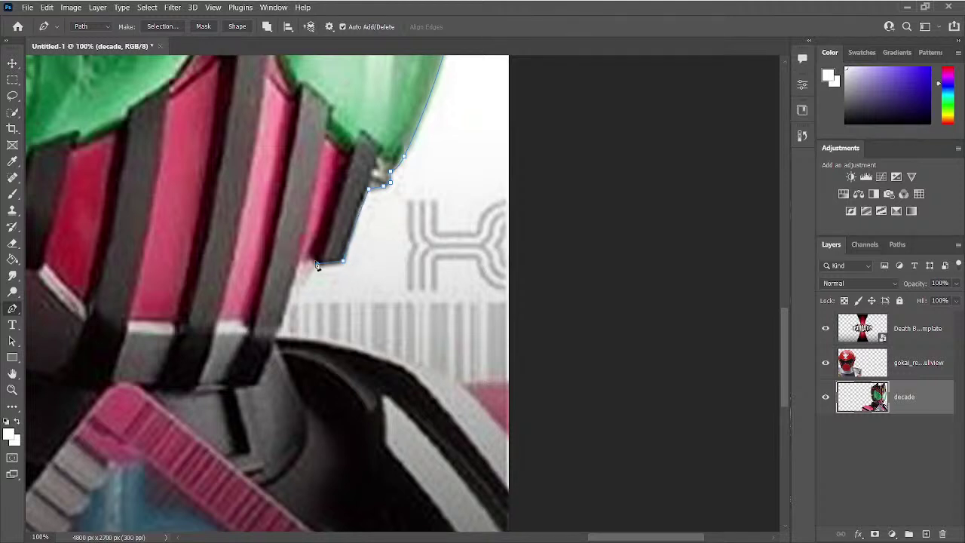
left_click(282, 315)
scroll(314, 266, "down", 2)
scroll(313, 266, "up", 1)
key("ctrl+plus")
key("ctrl+plus")
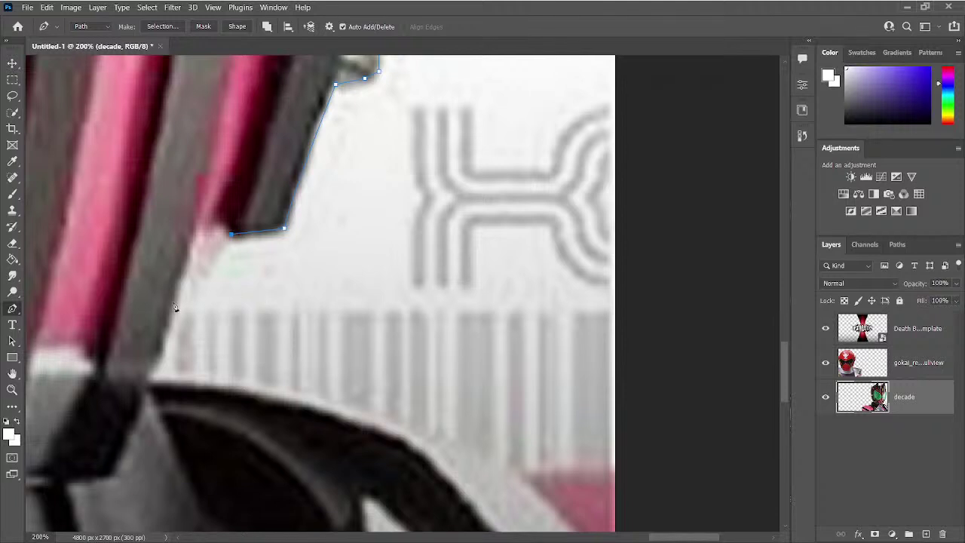
left_click_drag(172, 318, 157, 333)
left_click(171, 318, "alt")
left_click(160, 354)
left_click(148, 381)
Step: Trace the path along the top edge of Decade's right shoulder and out past the picture's right edge
left_click_drag(211, 399, 122, 268)
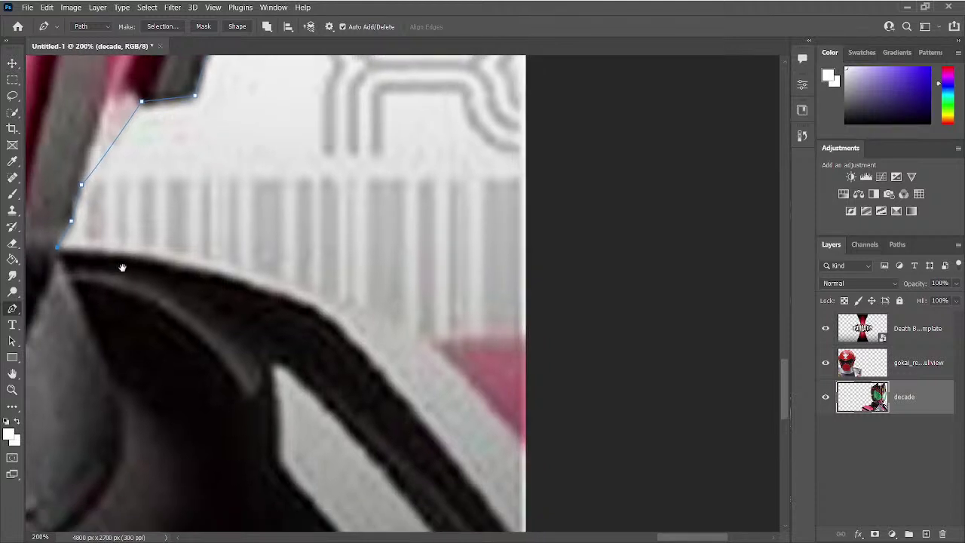
left_click_drag(318, 308, 435, 367)
left_click(318, 310, "alt")
scroll(324, 301, "down", 3)
scroll(324, 302, "right", 3)
left_click_drag(364, 268, 417, 286)
left_click_drag(502, 275, 556, 294)
Step: Loop the path outside the picture's right side and close it at its starting point above the right antenna plate
key("ctrl+minus")
key("ctrl+minus")
key("ctrl+minus")
key("ctrl+minus")
key("ctrl+minus")
left_click_drag(581, 260, 533, 135)
key("ctrl+minus")
left_click(523, 98)
left_click(453, 78)
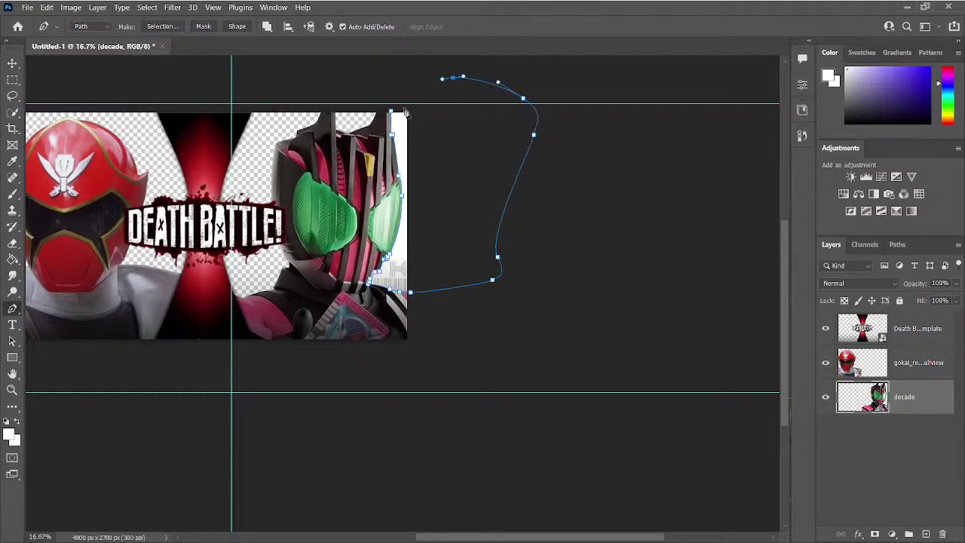
left_click(391, 112)
Step: Convert the closed path to a selection, delete the background right of Decade and clear the selection
key("ctrl+Return")
key("Delete")
key("ctrl+d")
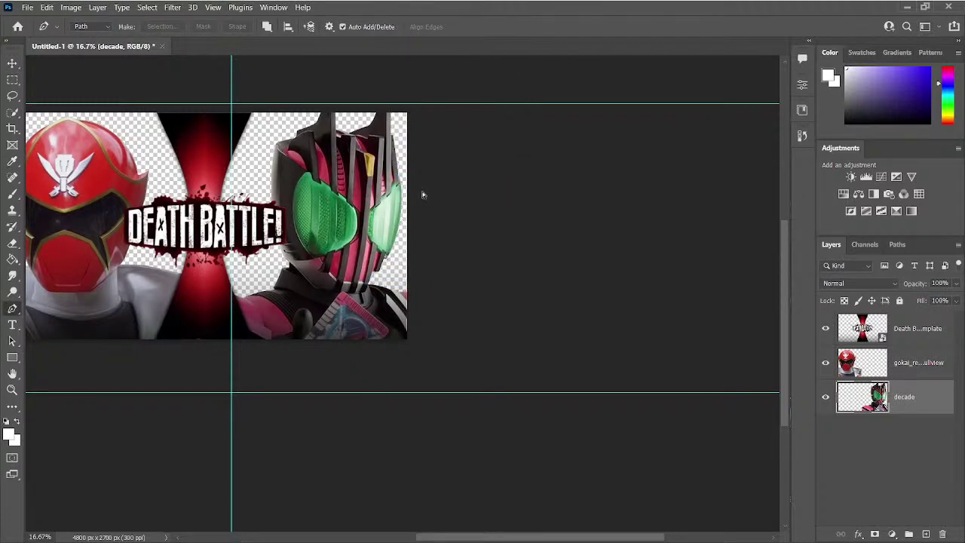
Step: Scale the placed spotlight background down to 258.80% and position it around the middle of the canvas
key("ctrl+plus")
key("ctrl+plus")
key("ctrl+minus")
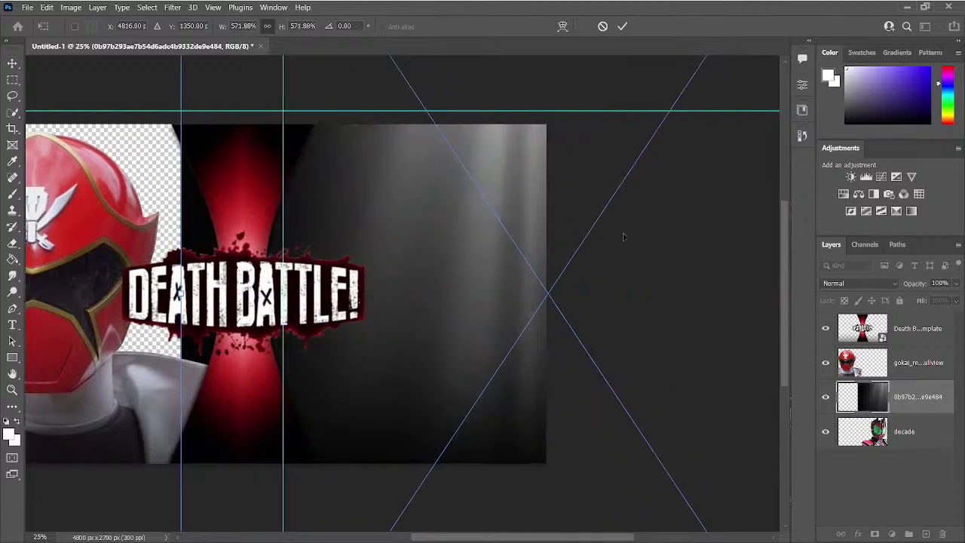
left_click_drag(622, 237, 318, 416)
key("ctrl+0")
scroll(387, 456, "down", 1)
left_click_drag(410, 517, 410, 366)
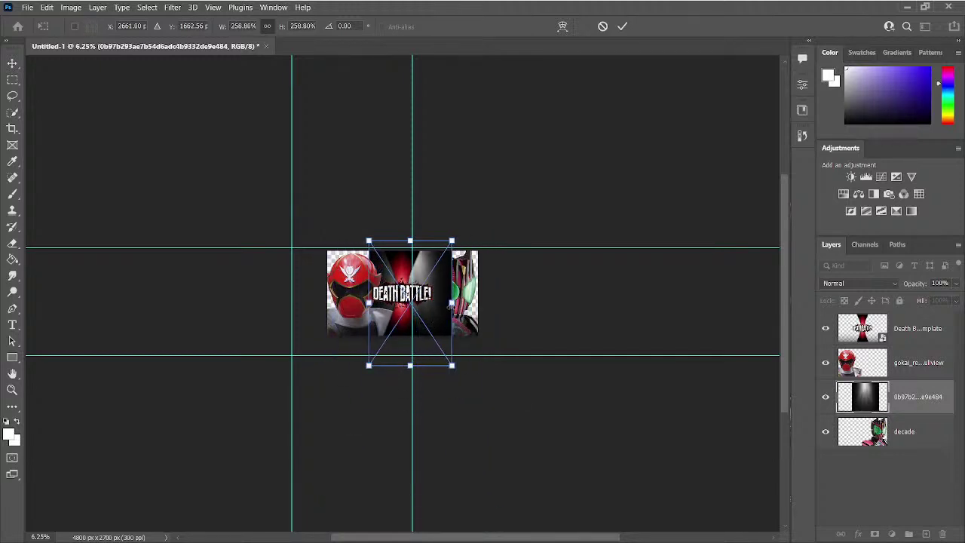
key("Return")
key("p")
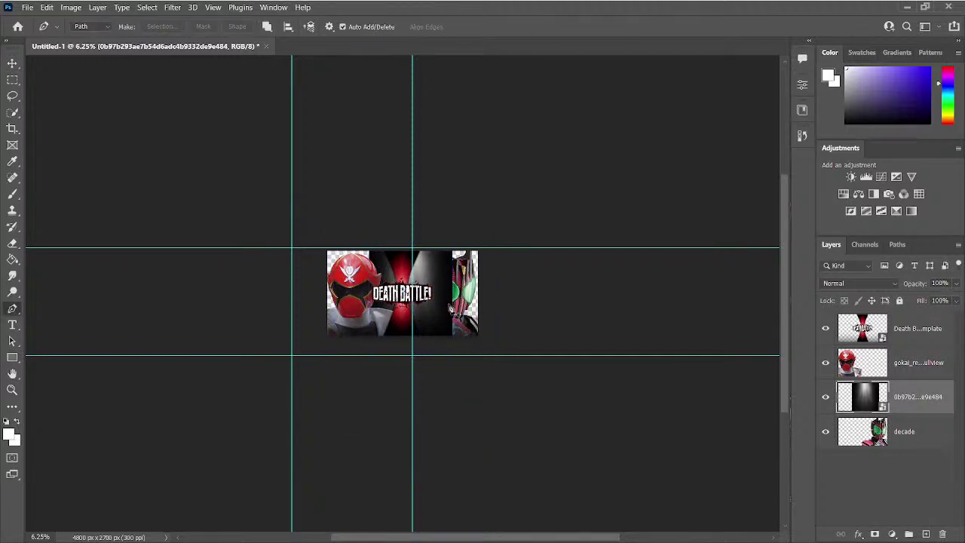
Step: Stretch the spotlight background across the full canvas width, to 468.75% wide and 196.94% high
key("ctrl+t")
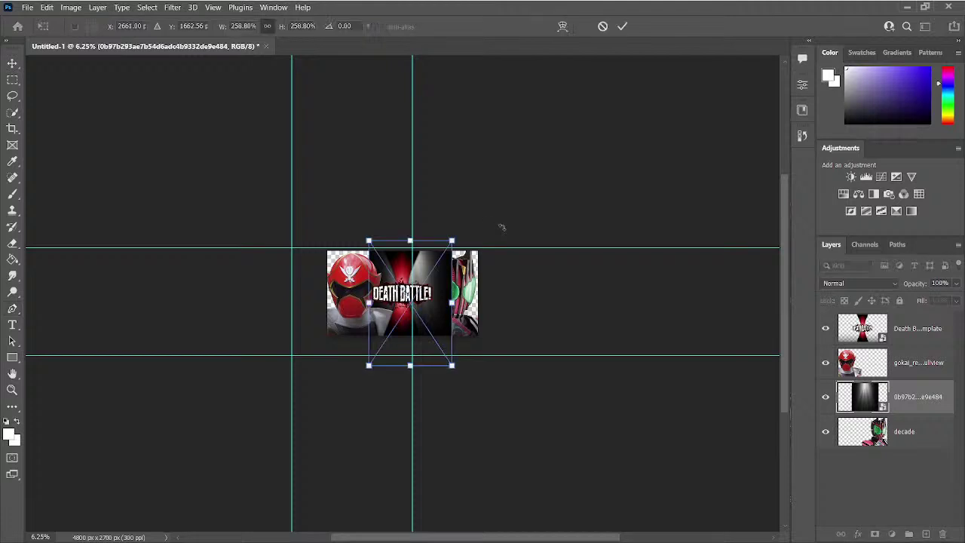
key("ctrl+0")
left_click_drag(560, 325, 641, 325)
left_click_drag(497, 313, 430, 313)
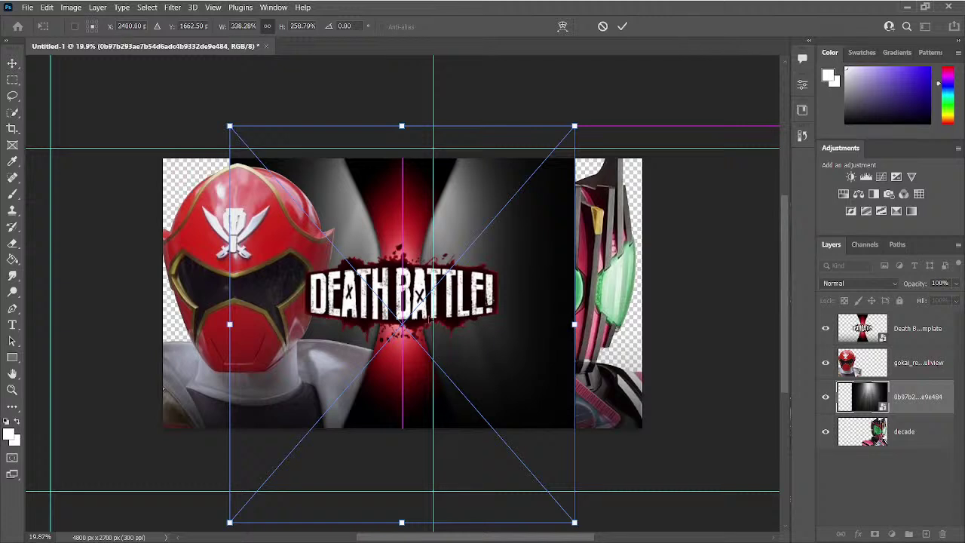
left_click_drag(402, 522, 402, 428)
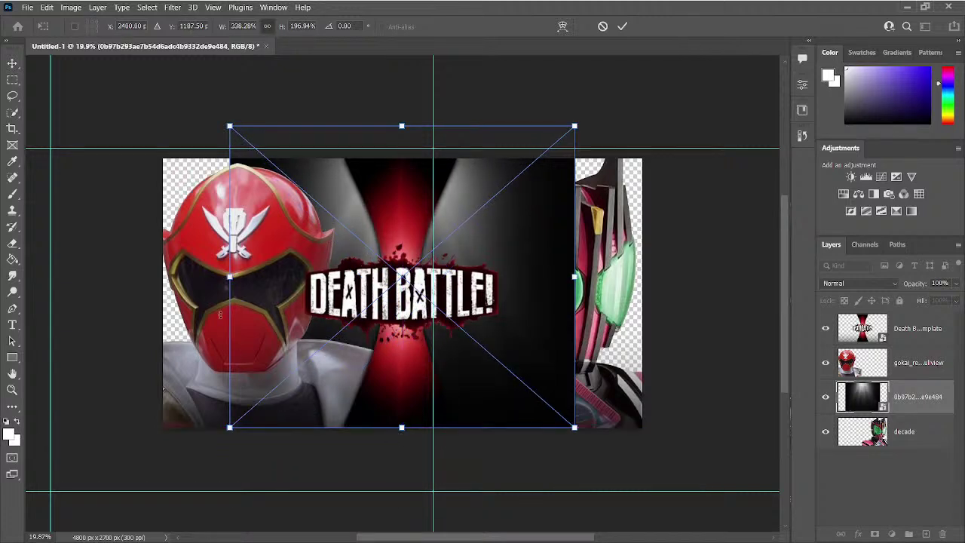
left_click_drag(229, 276, 163, 276)
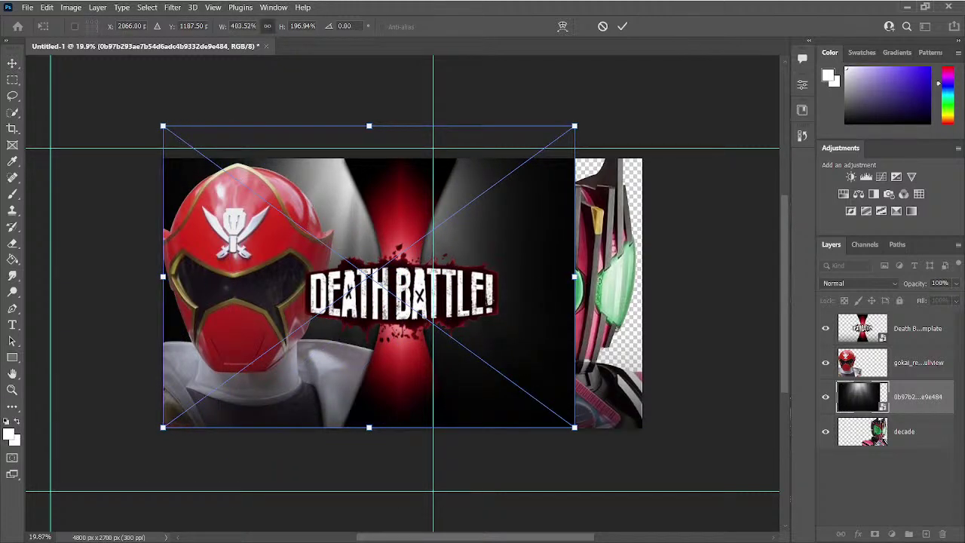
left_click_drag(575, 277, 640, 276)
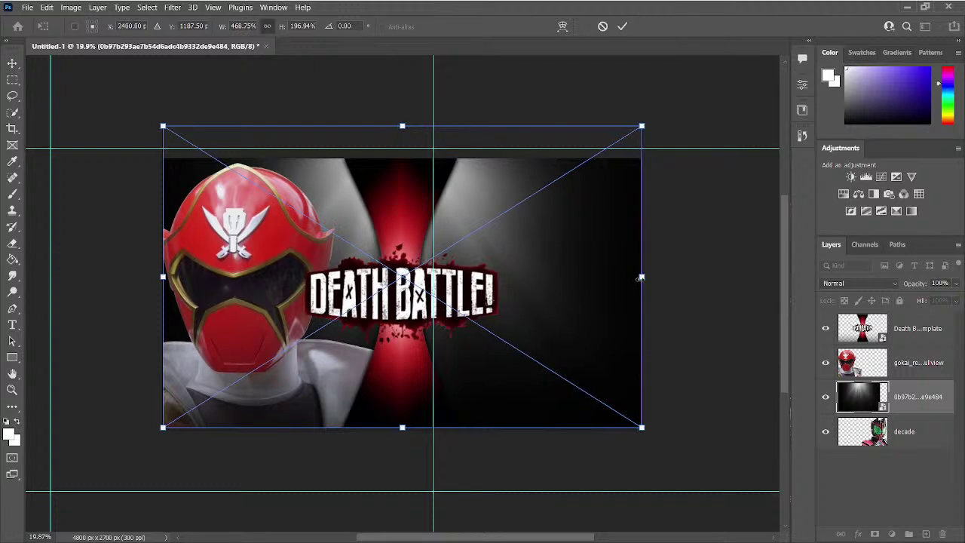
Step: Fit the spotlight background's height to the canvas, apply the transform and move its layer below the decade layer
left_click_drag(402, 126, 402, 148)
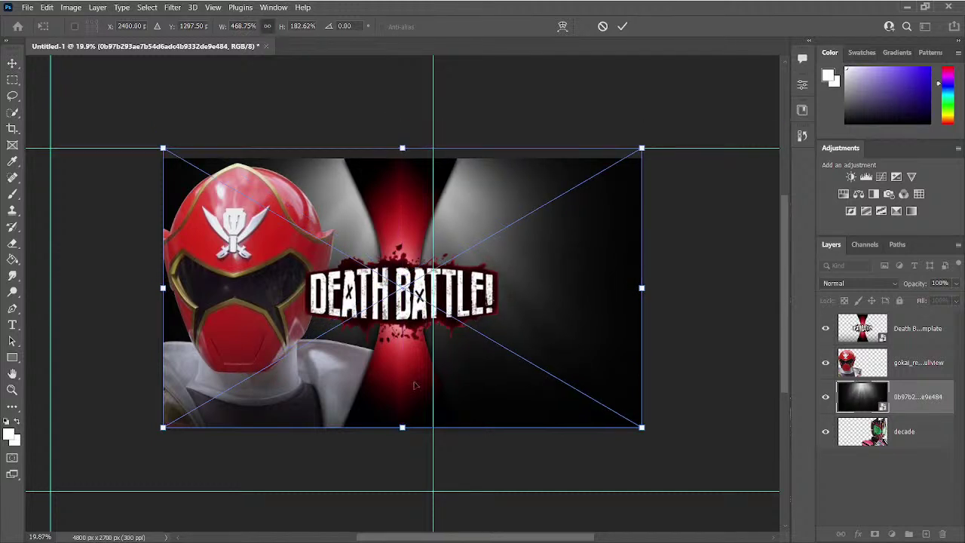
left_click_drag(412, 337, 413, 309)
left_click_drag(404, 397, 404, 426)
key("Return")
key("p")
left_click_drag(879, 404, 880, 451)
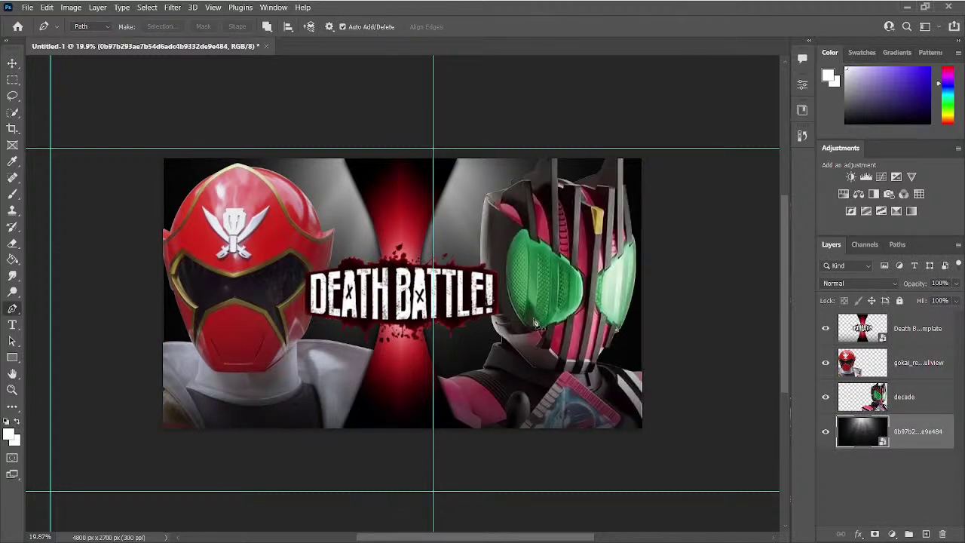
Step: Enlarge the placed white-symbol pattern image and position it behind Decade over the right half of the canvas
key("v")
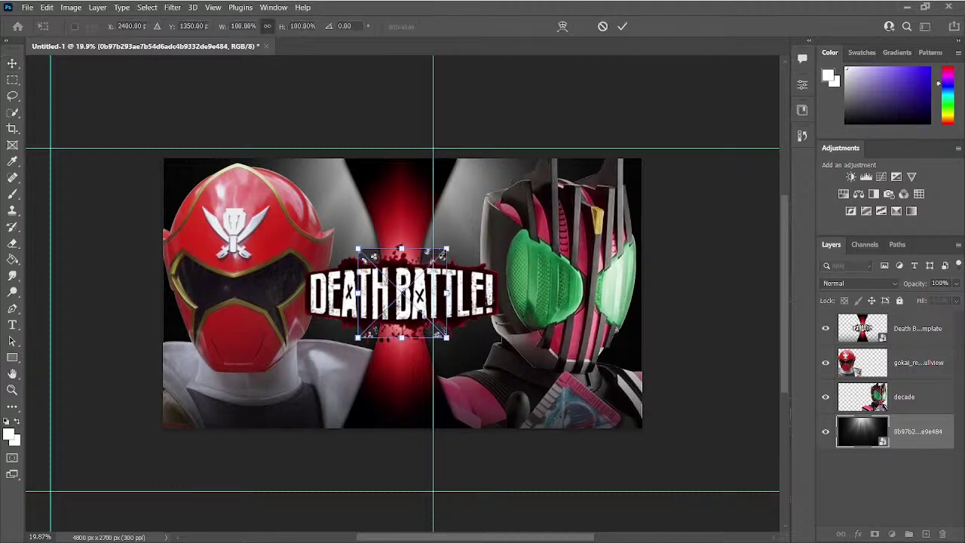
left_click_drag(452, 299, 703, 234)
key("Return")
key("e")
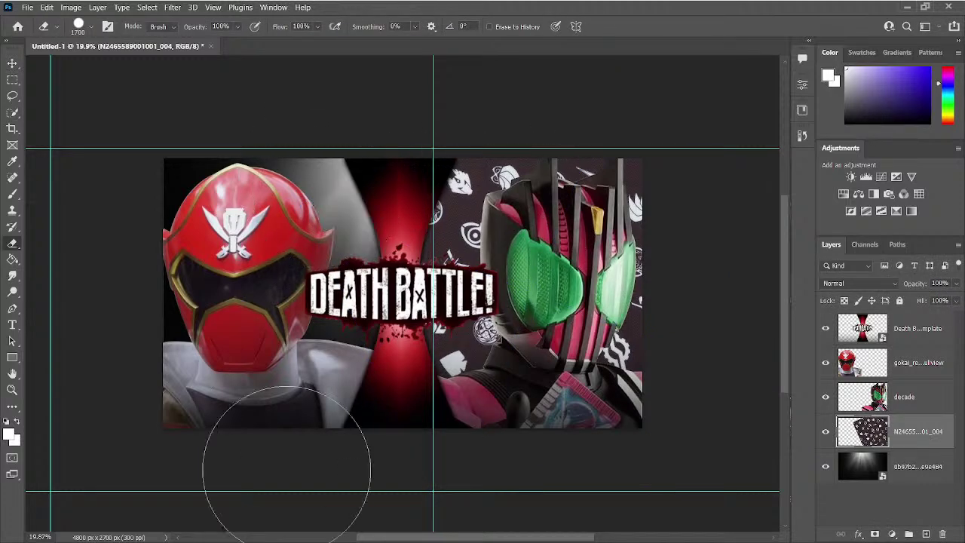
Step: Set the symbol-pattern layer's blend mode to Color Dodge
scroll(839, 283, "down", 6)
key("shift+plus")
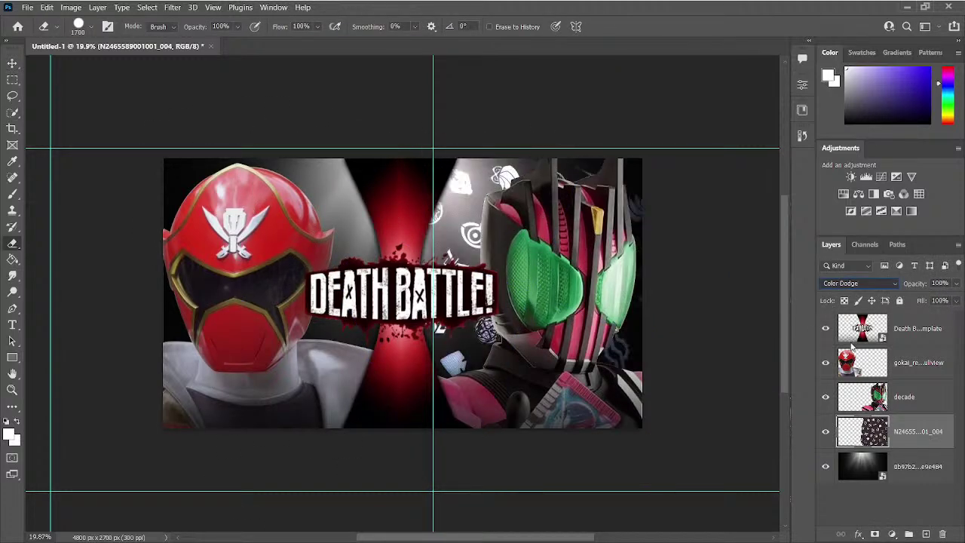
key("shift+plus")
key("shift+plus")
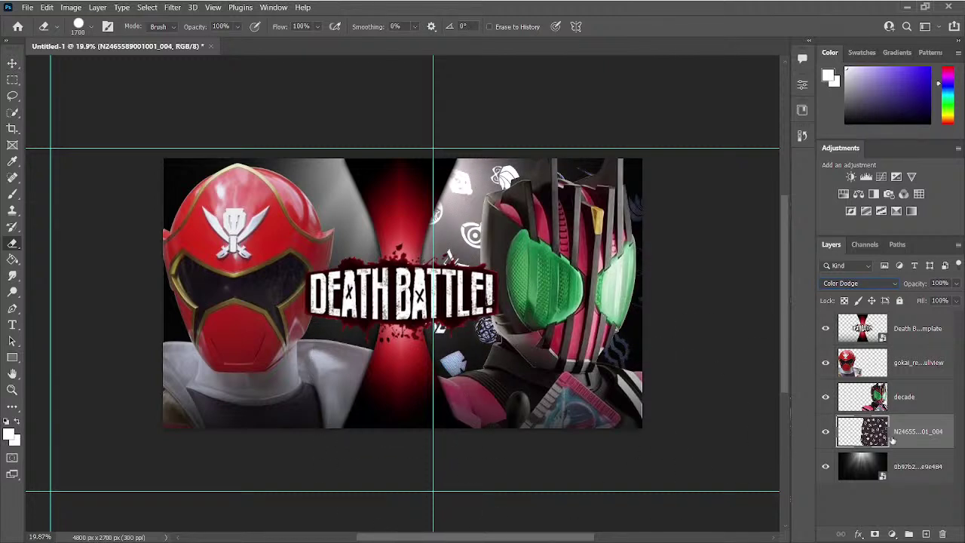
Step: Fade the left part of the symbol pattern using a soft 1700 px Eraser at 30% opacity
mouse_move(603, 269)
left_mouse_down()
mouse_move(425, 217)
mouse_move(443, 169)
mouse_move(379, 256)
left_mouse_up()
key("ctrl+z")
key("3")
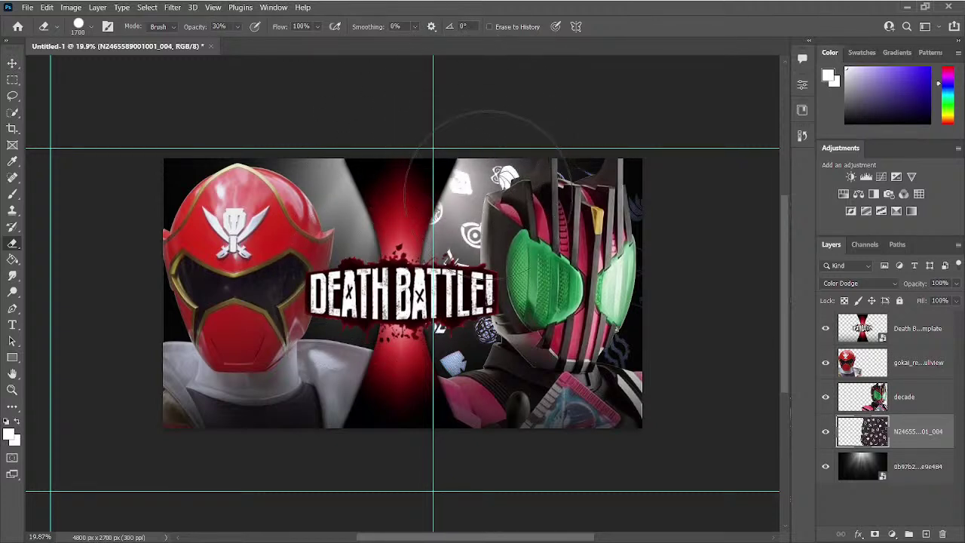
left_click(856, 398)
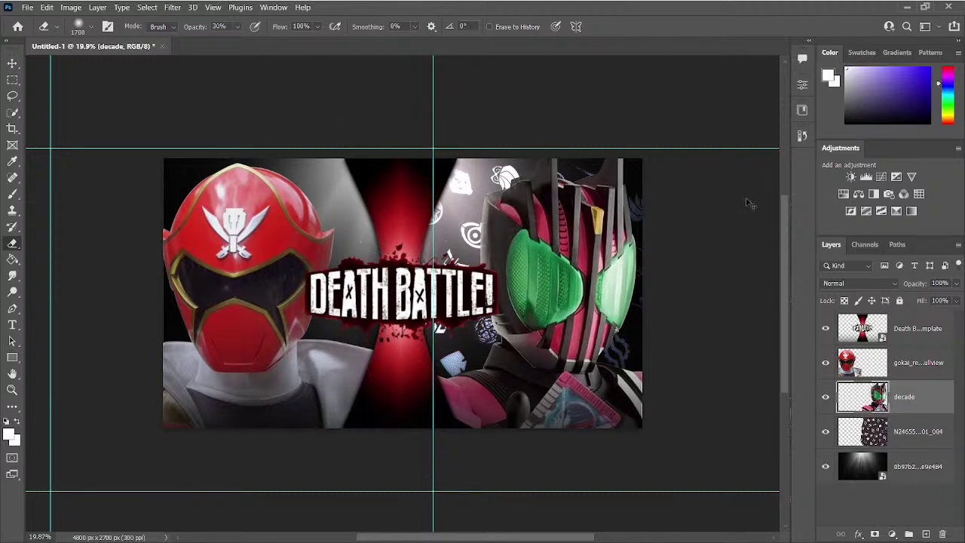
left_click(887, 426)
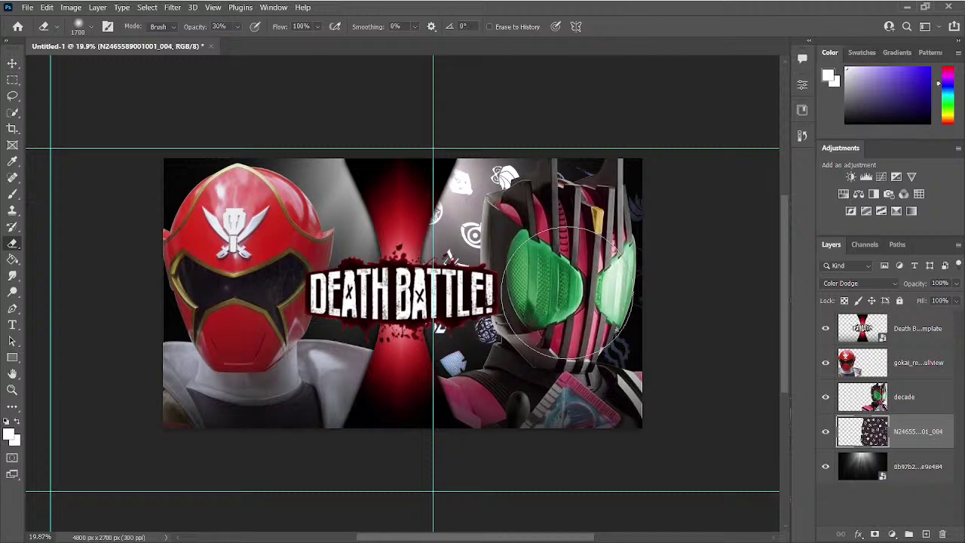
mouse_move(461, 145)
left_mouse_down()
mouse_move(394, 233)
mouse_move(434, 154)
left_mouse_up()
left_click_drag(434, 189, 406, 164)
mouse_move(436, 128)
left_mouse_down()
mouse_move(512, 91)
mouse_move(490, 128)
mouse_move(448, 150)
mouse_move(459, 149)
left_mouse_up()
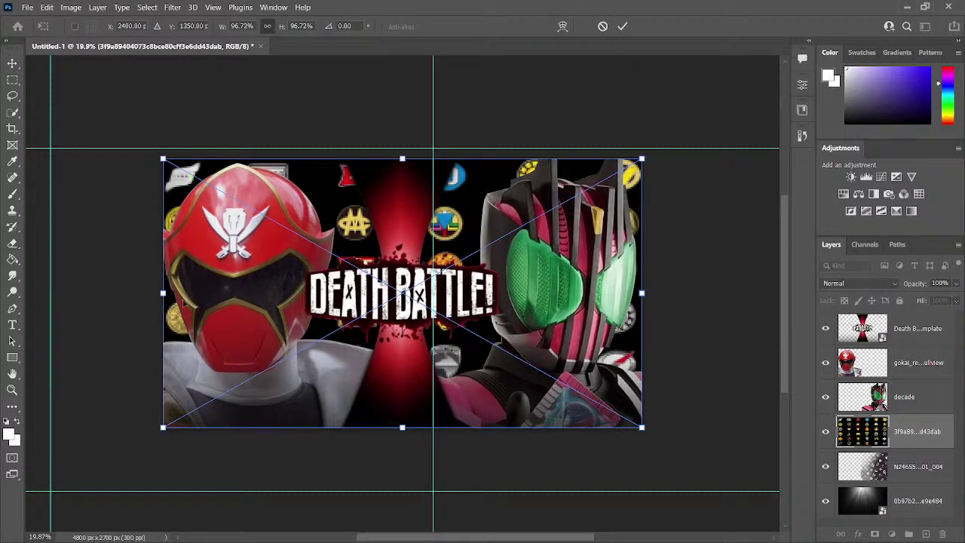
Step: Move the emblem-grid layer toward the red helmet, rotate it about 17° and scale it to about 111%
left_click_drag(385, 239, 291, 282)
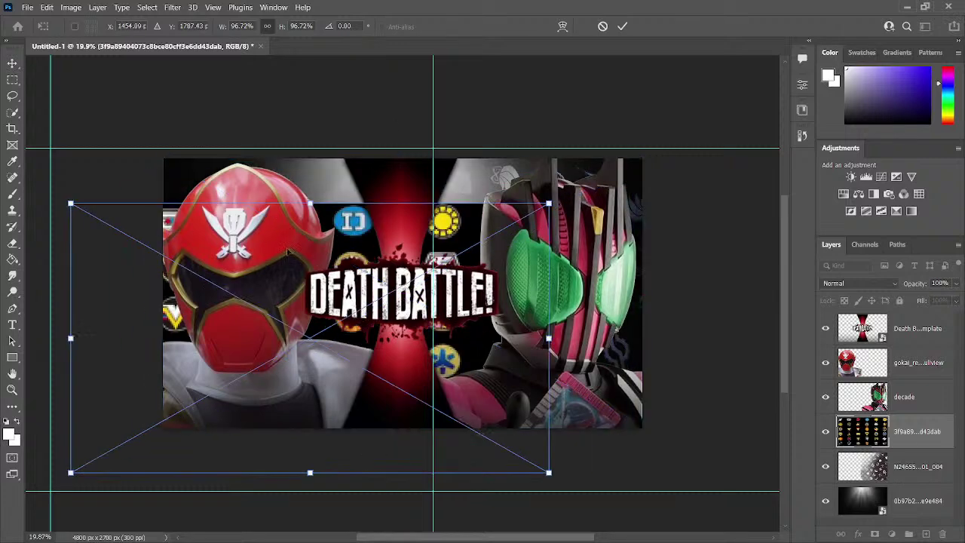
left_click_drag(367, 165, 368, 101)
left_click_drag(307, 201, 353, 149)
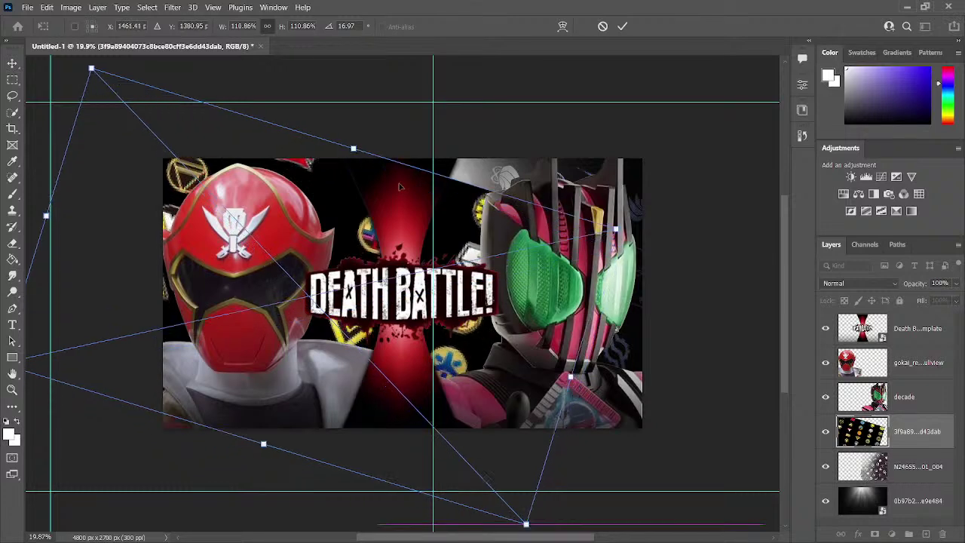
mouse_move(263, 443)
left_mouse_down()
mouse_move(257, 464)
mouse_move(262, 451)
left_mouse_up()
key("ctrl+z")
key("ctrl+z")
key("shift+alt+n")
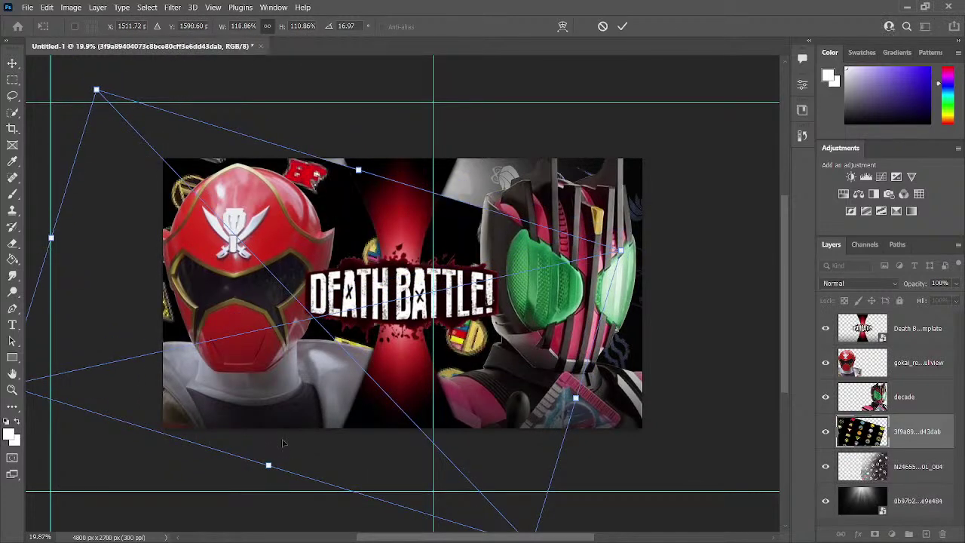
Step: Narrow the rotated emblem grid to about 71% width and 114% height, placed behind the red helmet, and apply the transform
left_click_drag(575, 397, 473, 367)
left_click_drag(221, 458, 218, 466)
left_click_drag(51, 246, 134, 266)
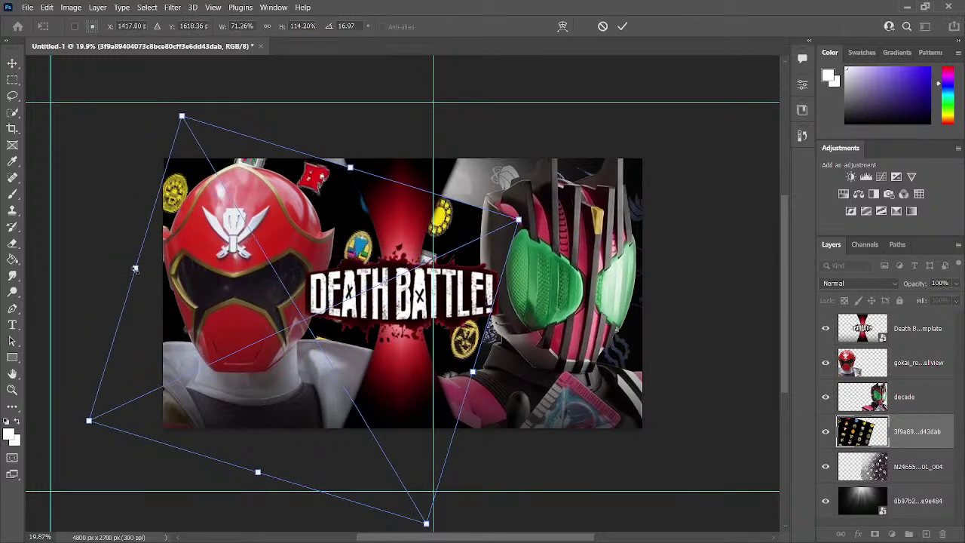
left_click_drag(175, 195, 157, 167)
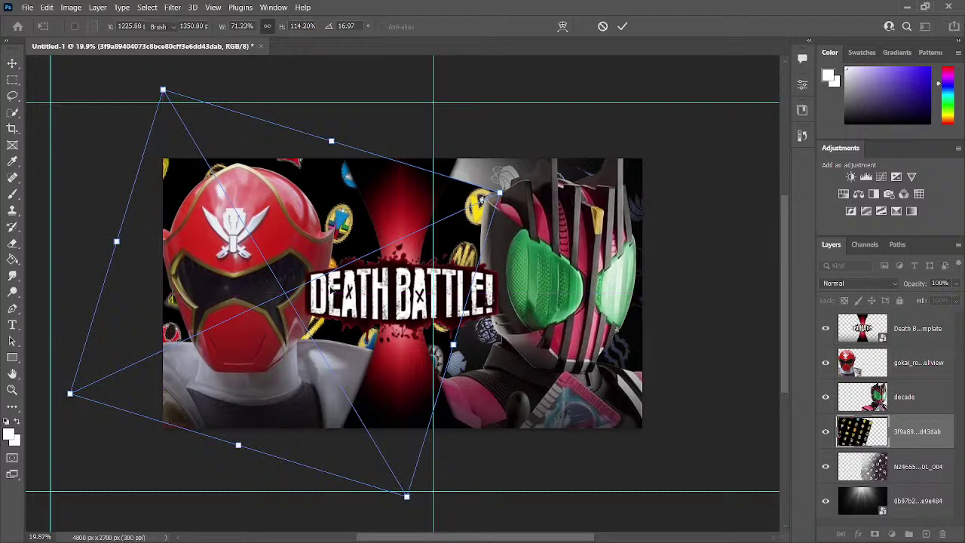
key("Return")
Step: Erase the emblem layer's overlap on the green-eyed helmet's side with a hard 1700-pixel eraser at 100% opacity
key("e")
left_click_drag(503, 229, 508, 228)
key("shift+]")
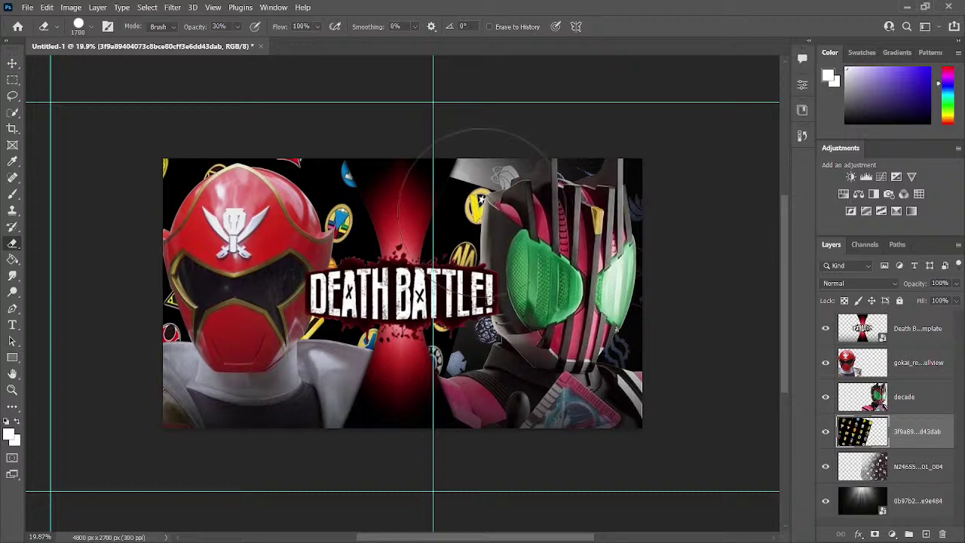
key("0")
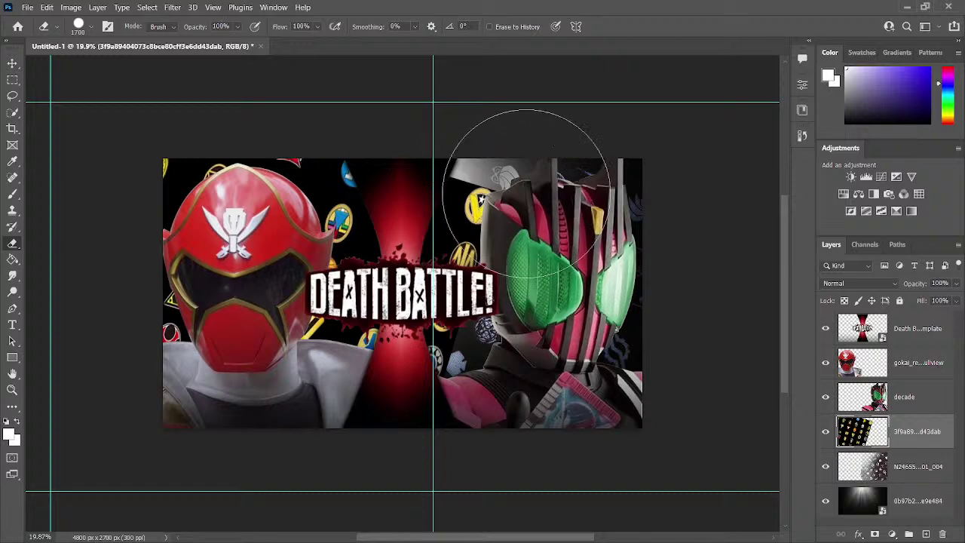
left_click_drag(498, 134, 495, 86)
key("v")
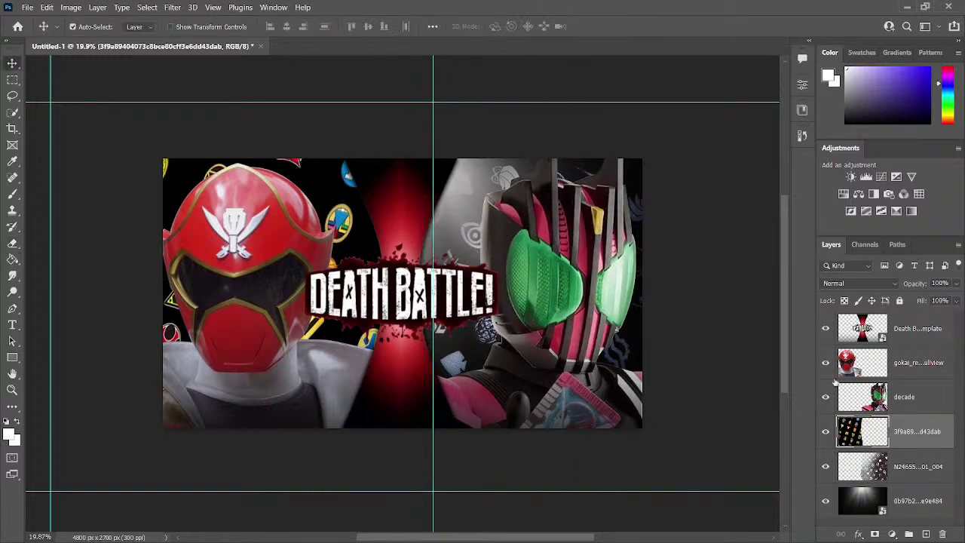
Step: Set the emblem layer's blend mode to Color Dodge
key("shift+plus")
key("shift+plus")
key("shift+plus")
key("shift+plus")
key("shift+plus")
key("shift+plus")
key("shift+plus")
key("shift+plus")
key("shift+plus")
key("shift+plus")
key("shift+plus")
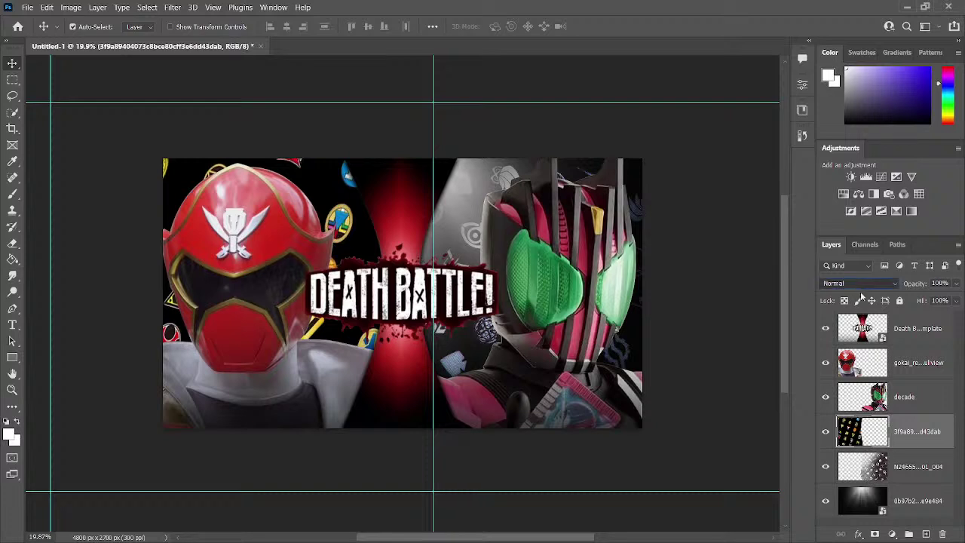
key("shift+minus")
key("shift+minus")
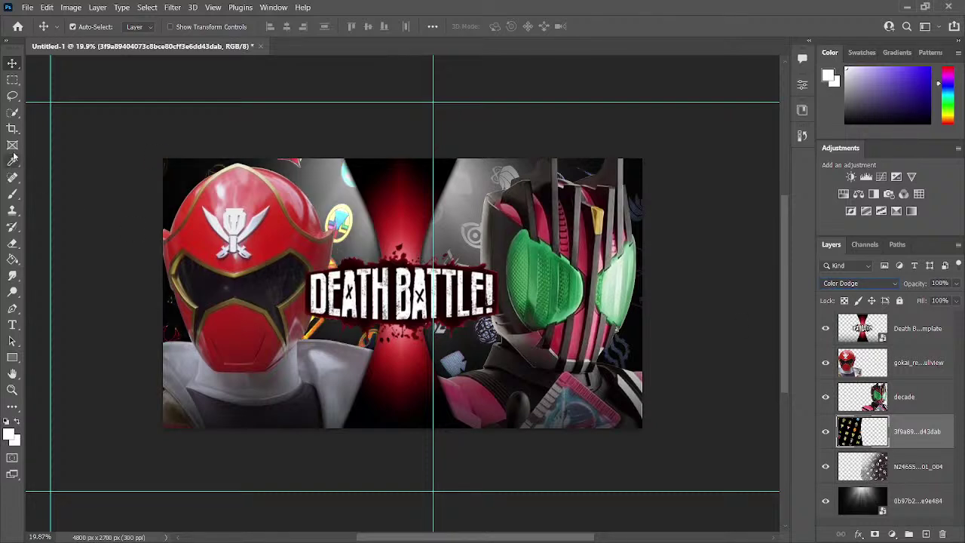
key("e")
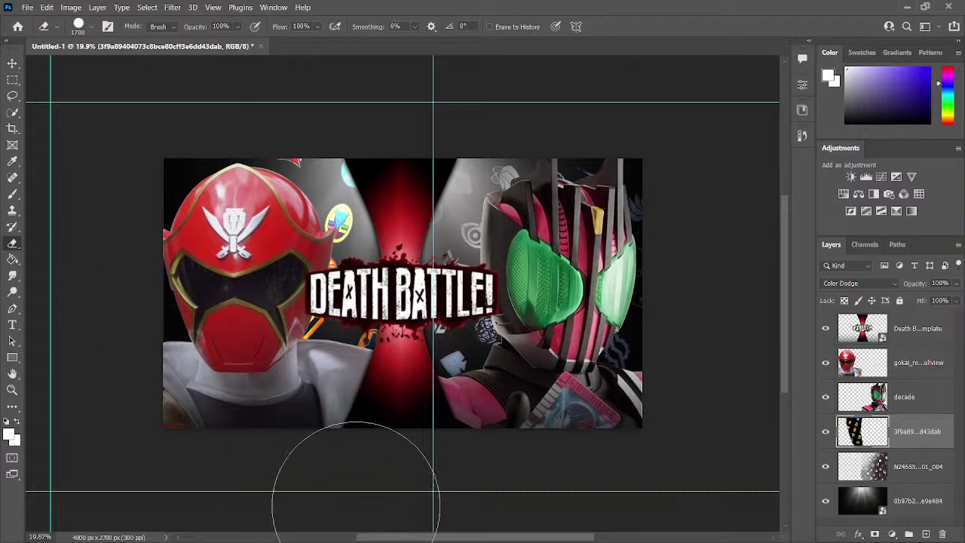
key("shift+minus")
key("shift+plus")
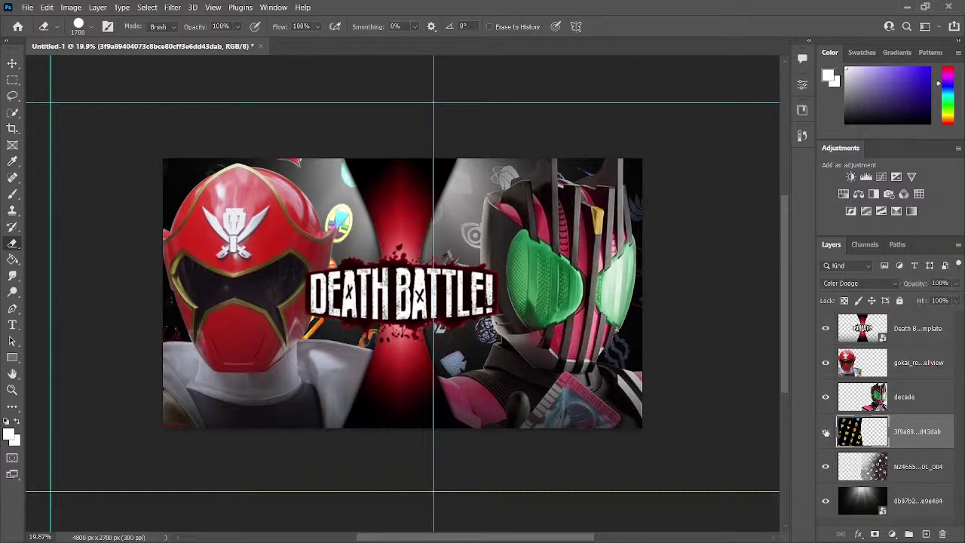
Step: Enlarge the spotlight background layer to about 536% width and 229% height so it extends past the canvas's lower edge
left_click(916, 501)
key("ctrl+minus")
key("ctrl+minus")
key("ctrl+minus")
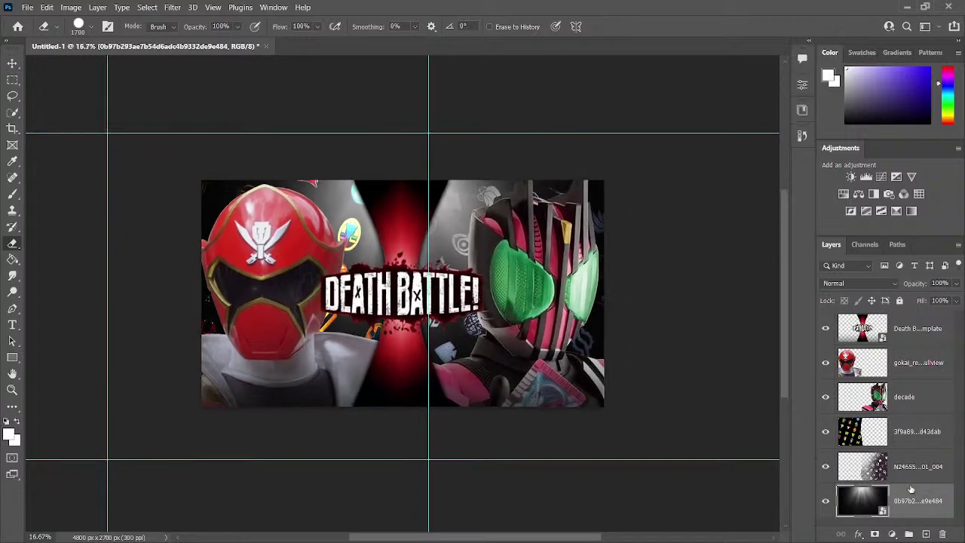
key("ctrl+t")
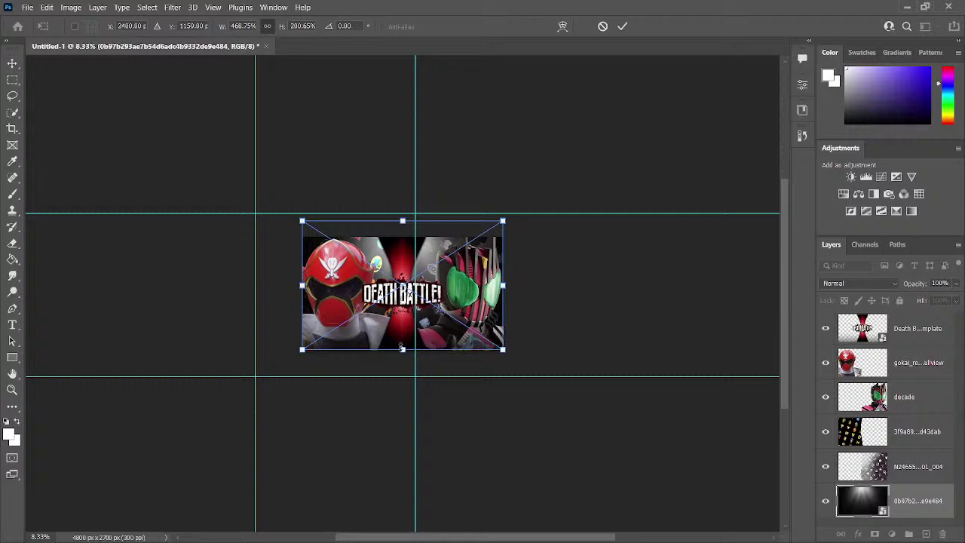
left_click_drag(402, 350, 403, 369)
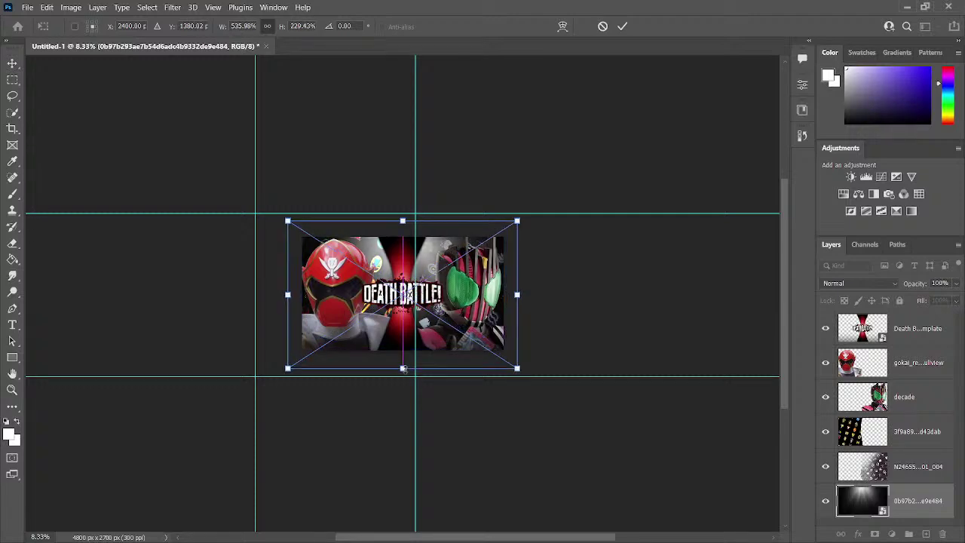
key("Return")
key("e")
key("ctrl+plus")
key("ctrl+plus")
key("ctrl+plus")
key("ctrl+minus")
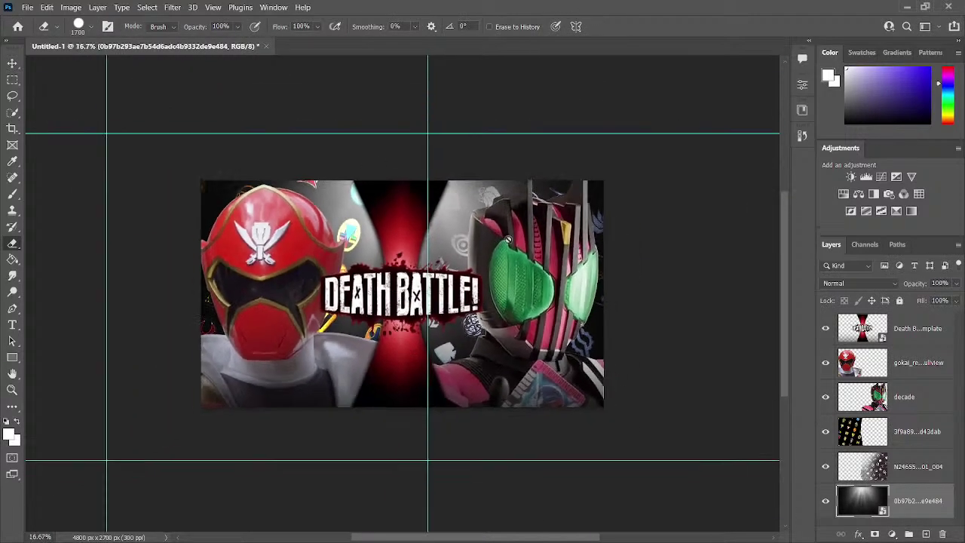
Step: Fade the emblem layer beside the red helmet with a soft 1700-pixel eraser at 30% opacity, undoing the last excess stroke
left_click(905, 465)
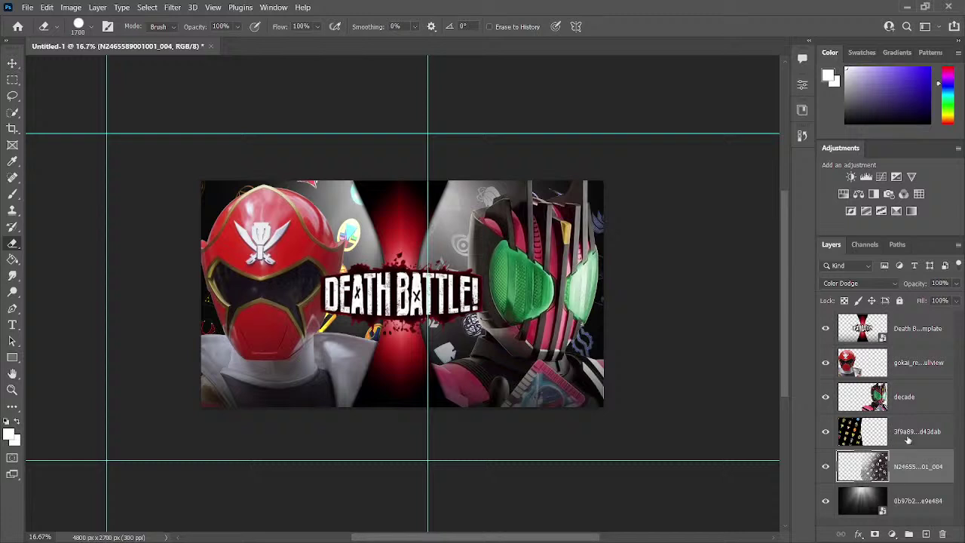
left_click(908, 437)
key("3")
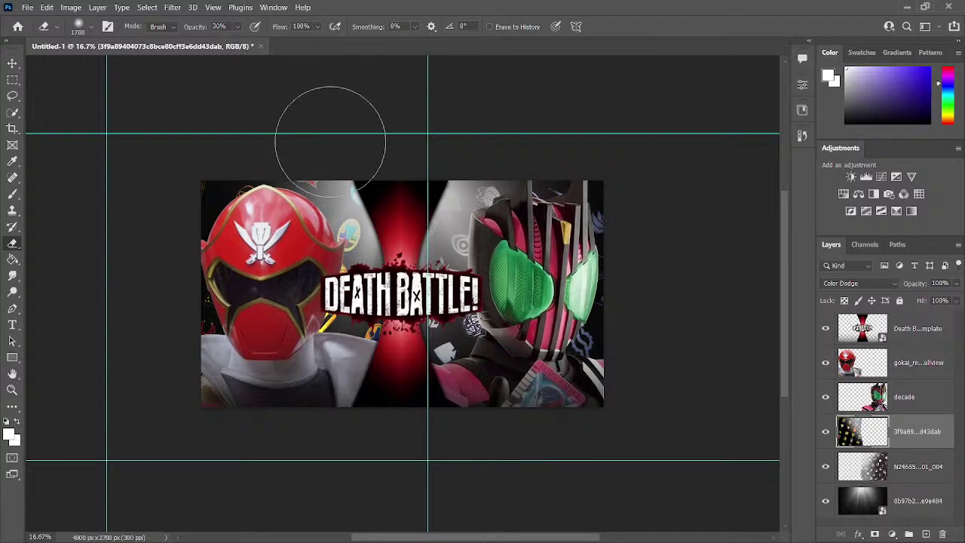
key("v")
key("e")
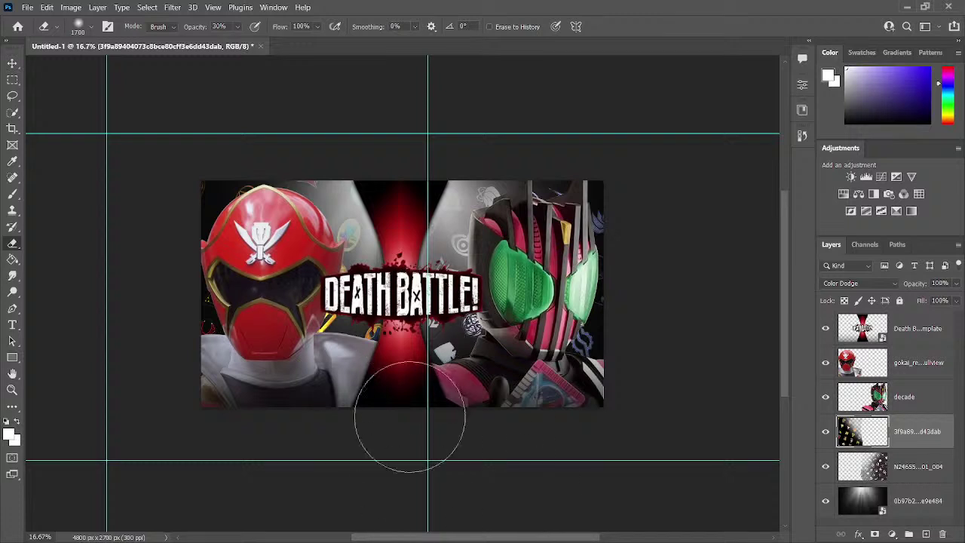
mouse_move(355, 350)
left_mouse_down()
mouse_move(206, 312)
mouse_move(97, 221)
left_mouse_up()
key("ctrl+z")
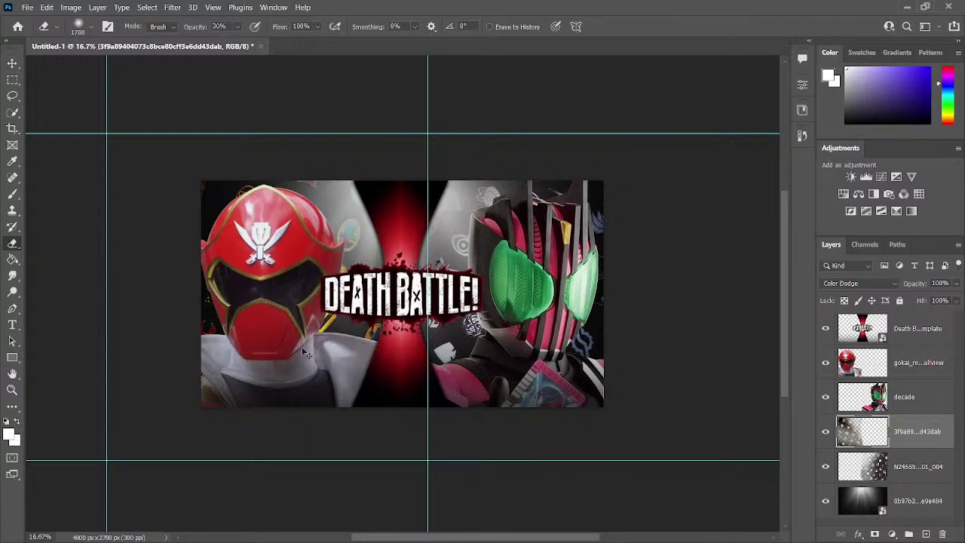
Step: Try Soft Light, Linear Light and Linear Dodge (Add) blending on the emblem layer and return it to Color Dodge
key("v")
scroll(878, 284, "up", 1)
key("shift+plus")
key("shift+plus")
key("shift+plus")
key("shift+plus")
key("shift+plus")
key("shift+plus")
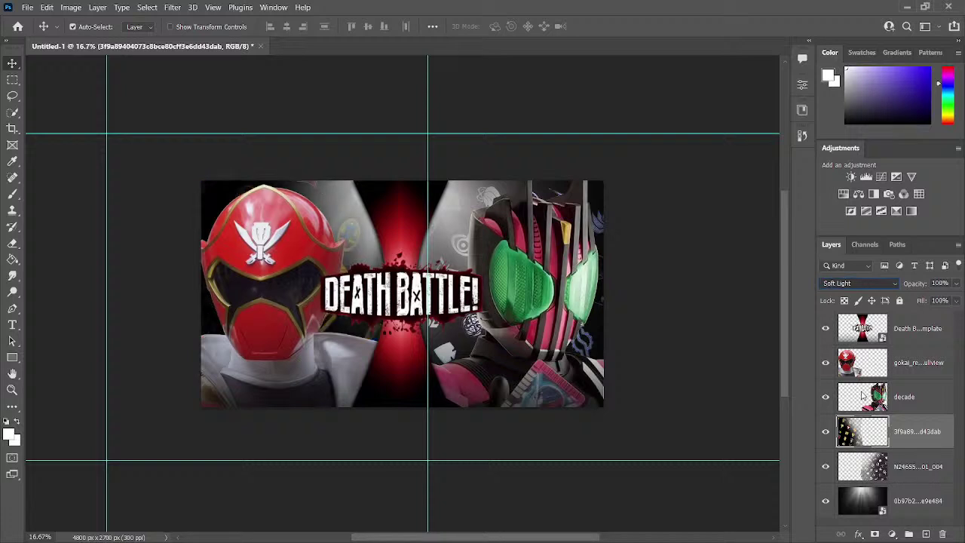
key("shift+plus")
key("shift+plus")
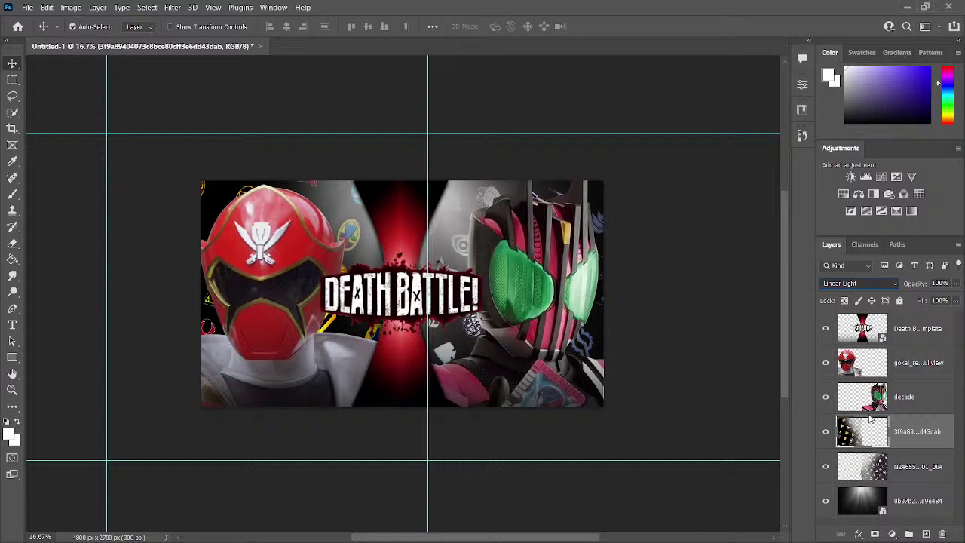
key("shift+minus")
key("shift+minus")
key("shift+minus")
key("shift+minus")
key("shift+minus")
key("shift+minus")
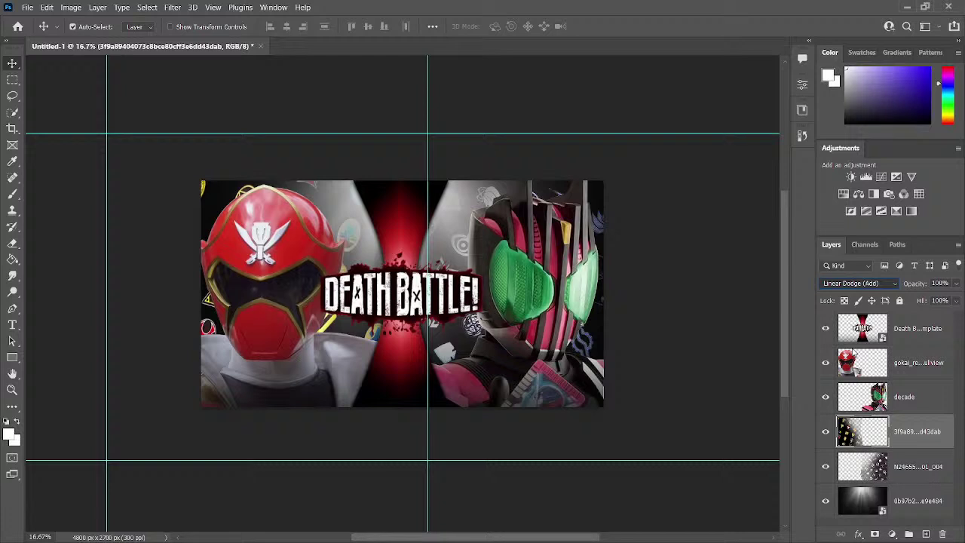
key("shift+minus")
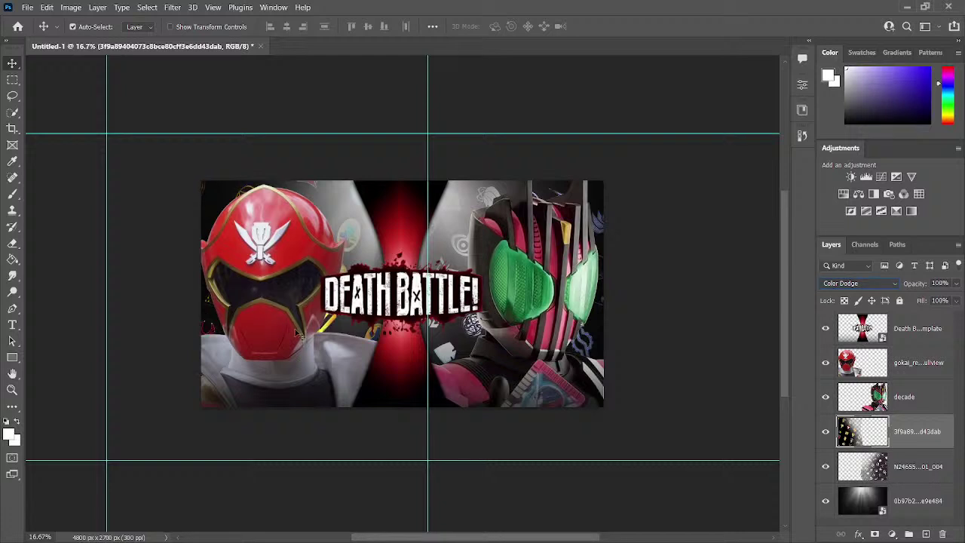
Step: Give the decade character layer a white Outer Glow and an Inner Glow, with Drop Shadow turned off
key("ctrl+minus")
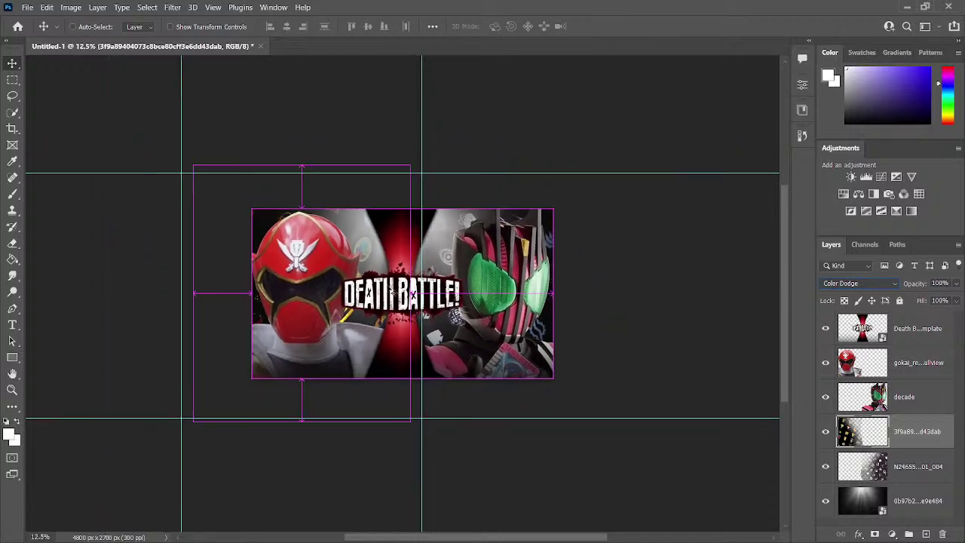
key("ctrl+minus")
key("ctrl+0")
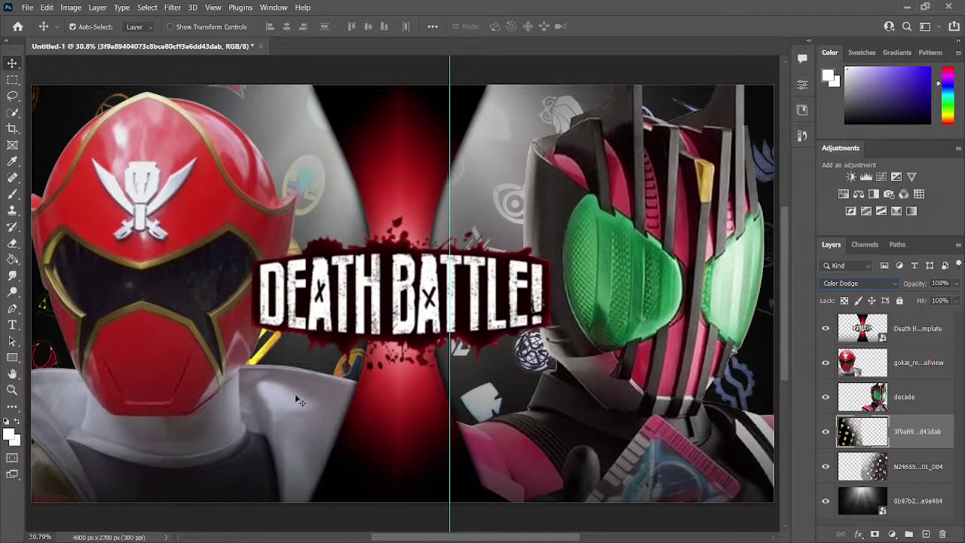
key("ctrl+minus")
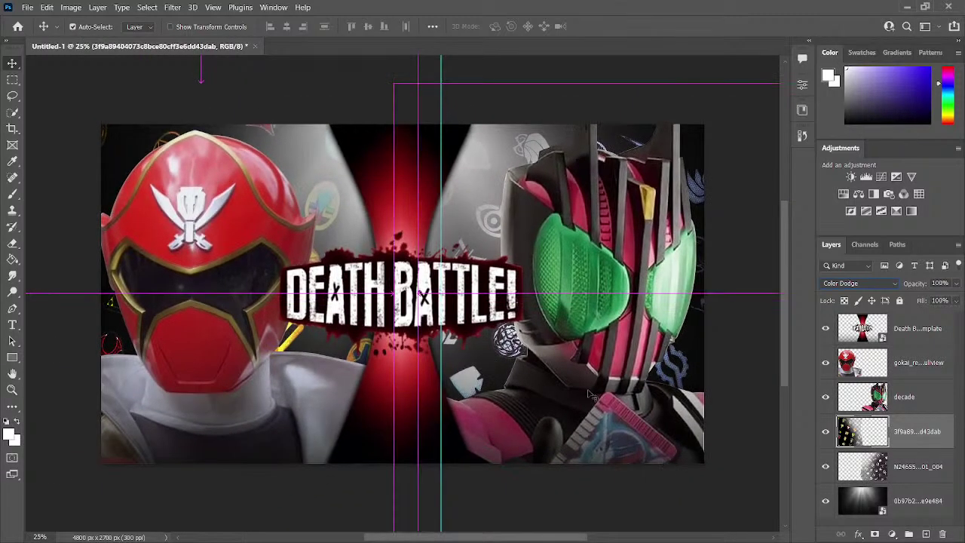
mouse_move(583, 285)
left_mouse_down()
mouse_move(580, 196)
mouse_move(582, 285)
left_mouse_up()
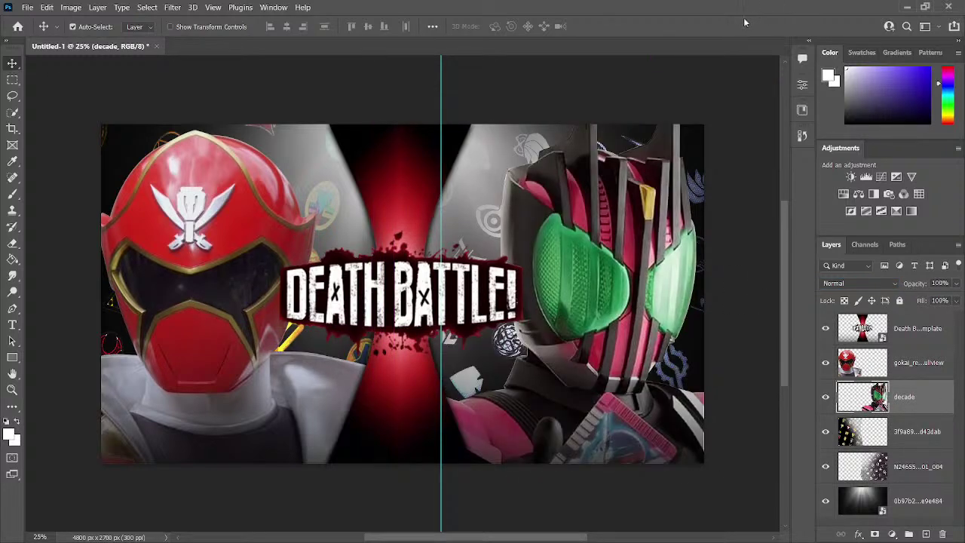
key("space")
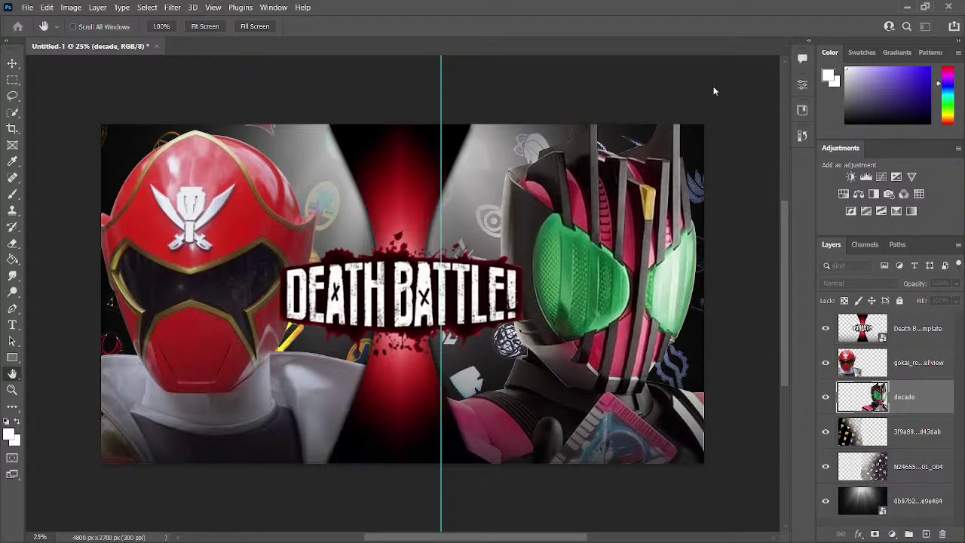
left_click(753, 329)
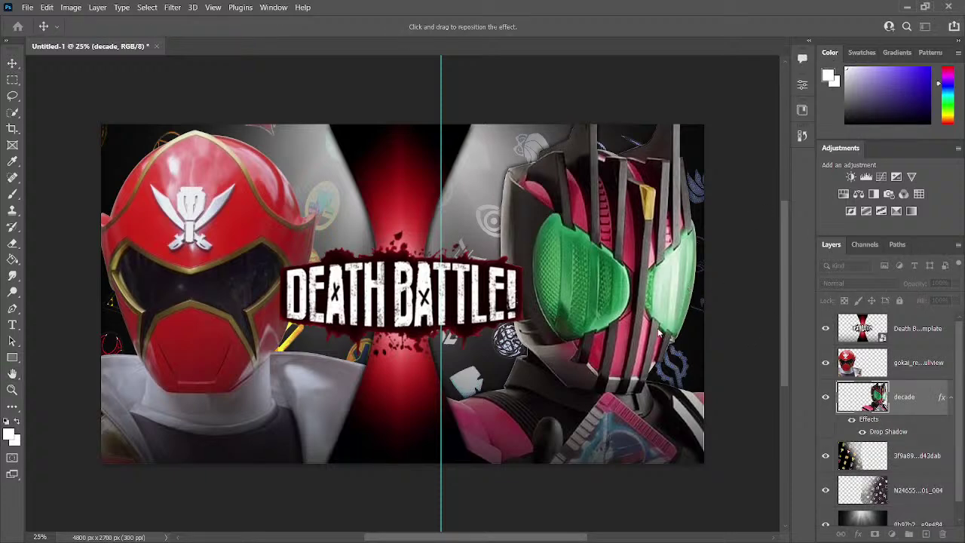
left_click_drag(865, 179, 888, 191)
key("Return")
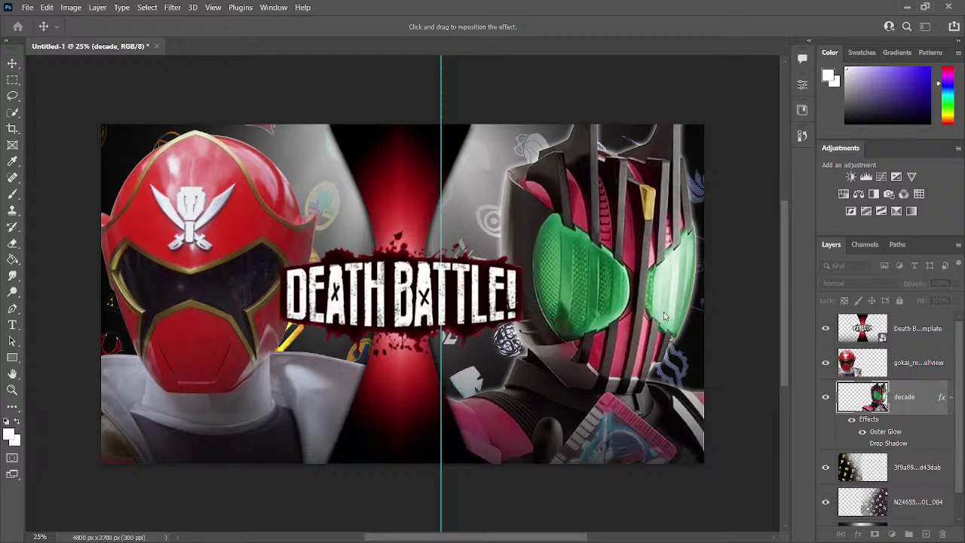
key("h")
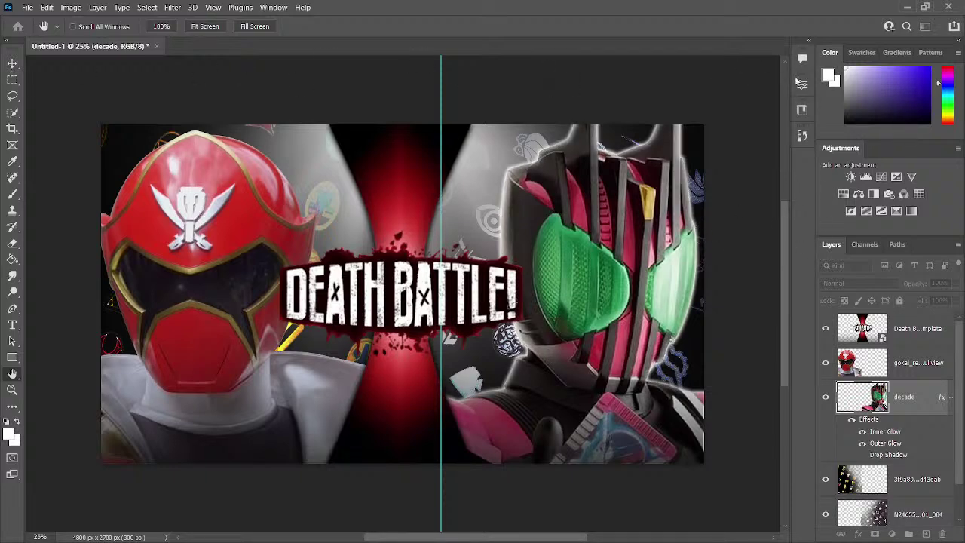
key("v")
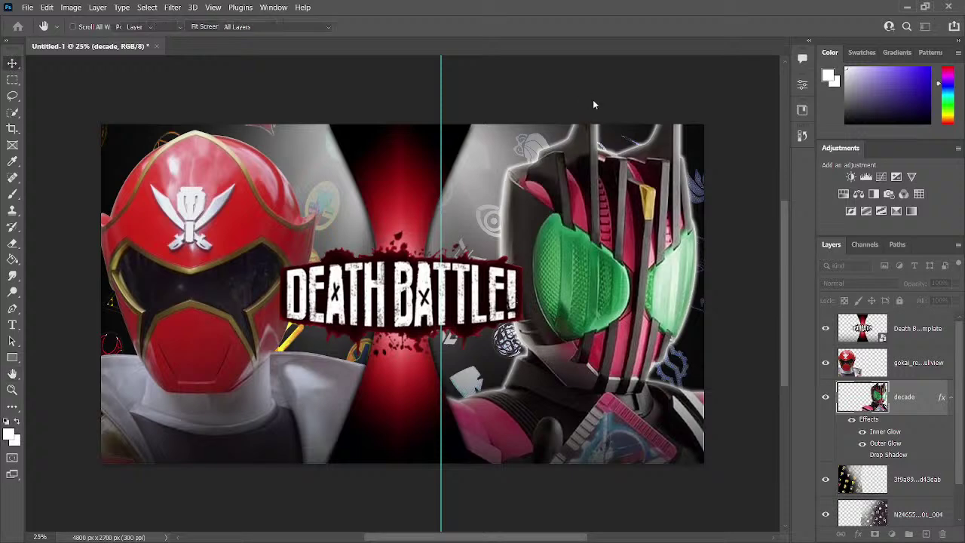
Step: Give the red-helmeted character's layer an Outer Glow and an Inner Glow, with Inner Shadow removed
left_click(924, 368)
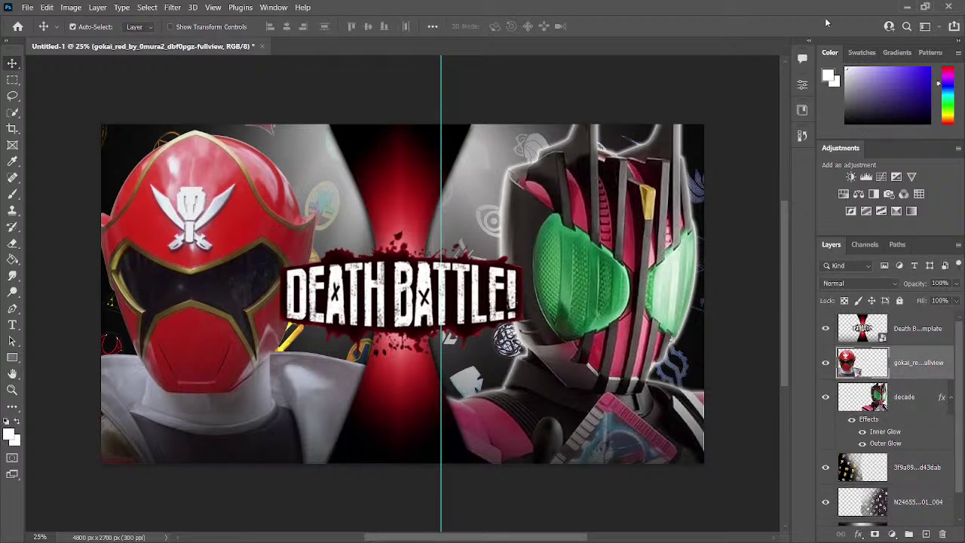
key("h")
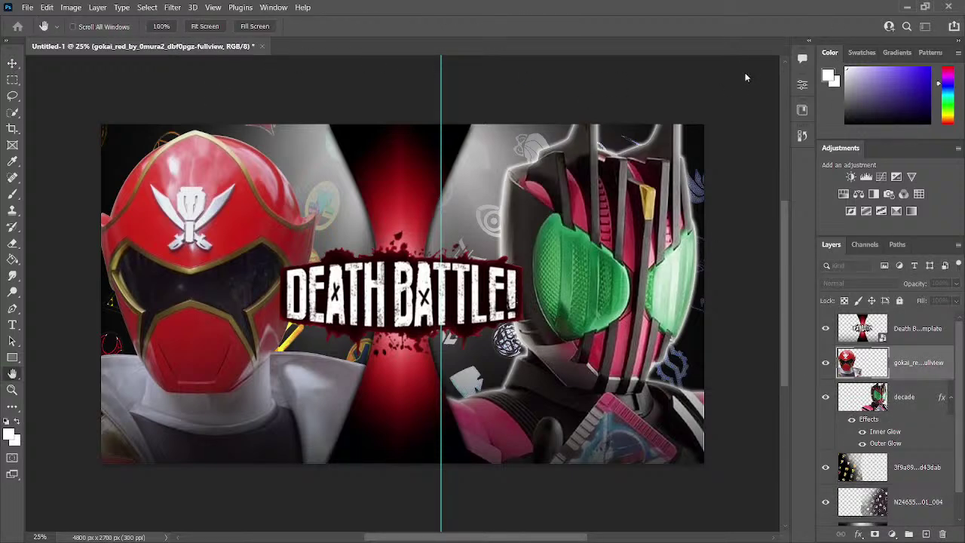
key("ctrl+alt+v")
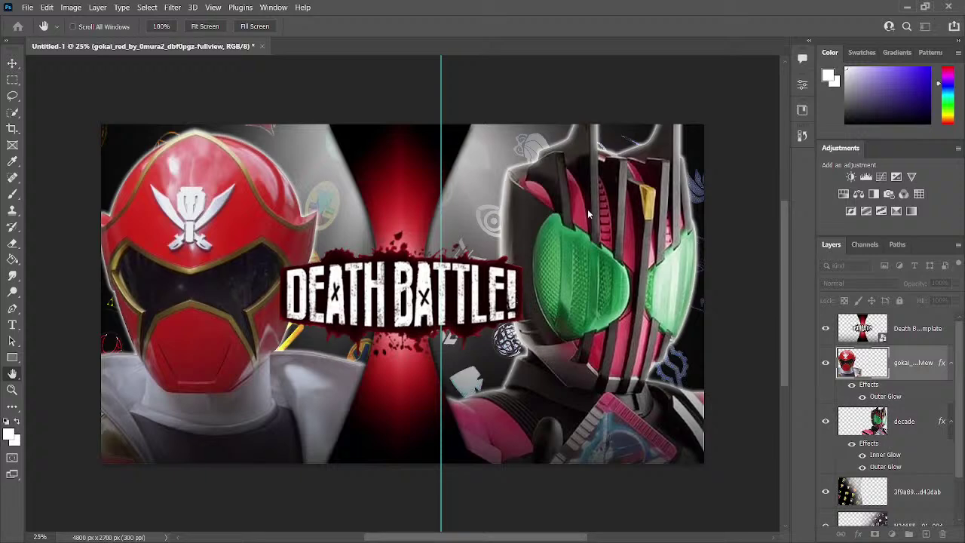
key("ctrl+alt+v")
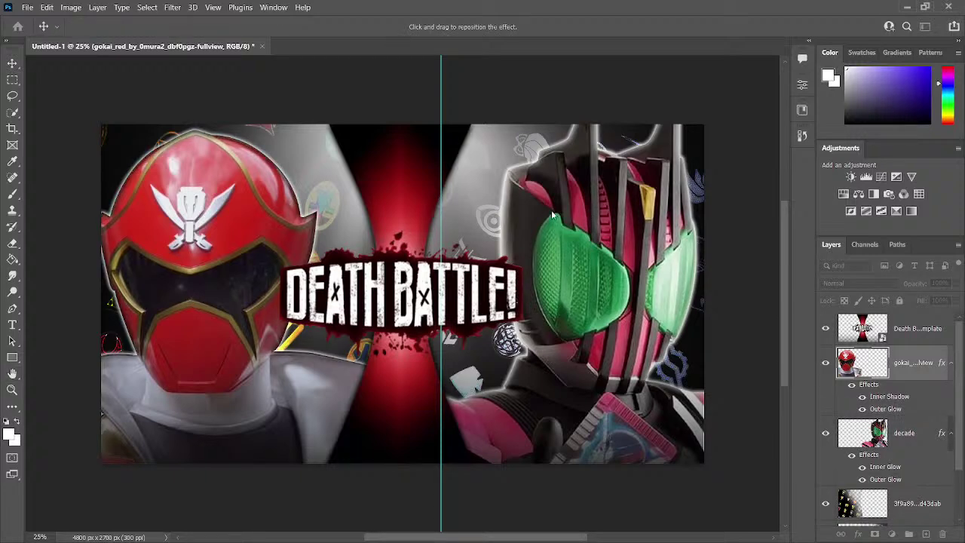
key("ctrl+alt+v")
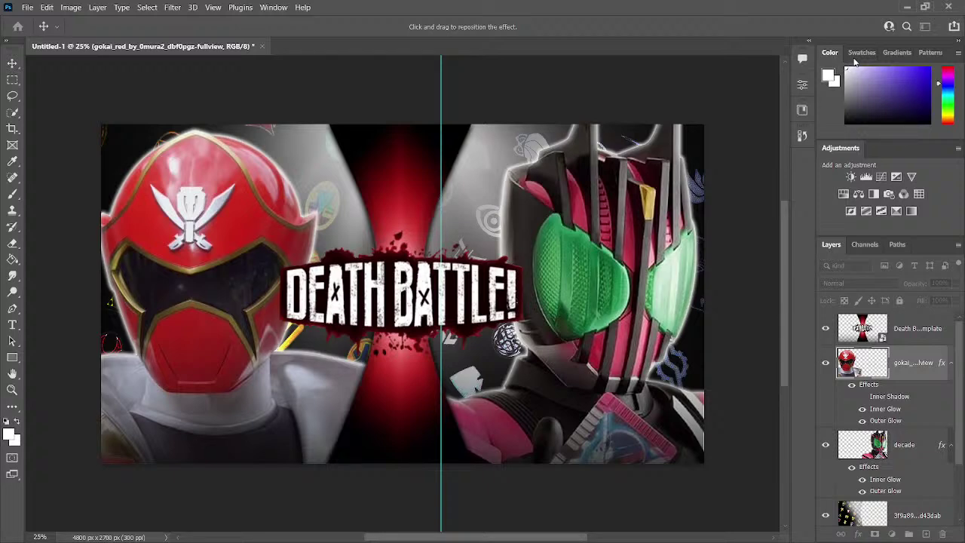
key("Return")
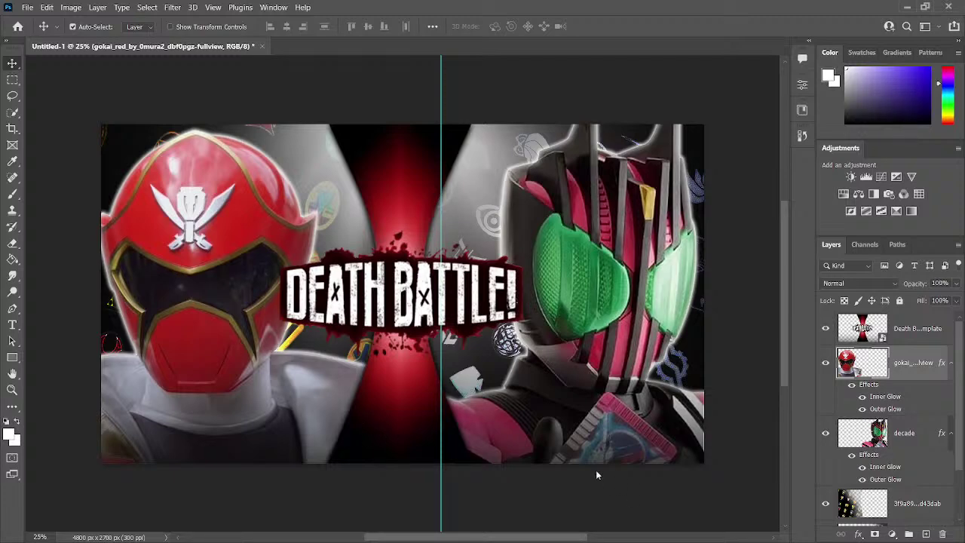
Step: Merge all visible layers into a single layer, and undo the merge
key("ctrl+shift+e")
key("space")
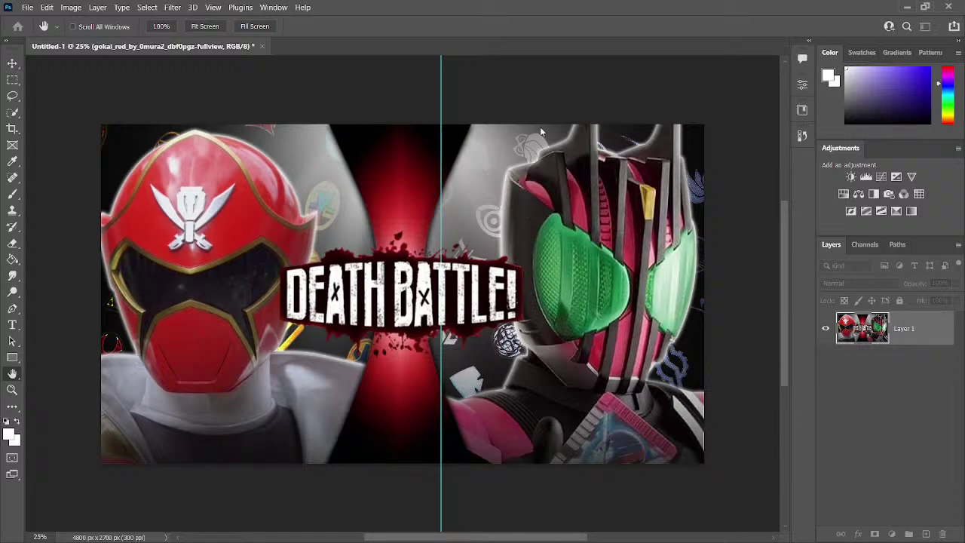
key("v")
key("ctrl+z")
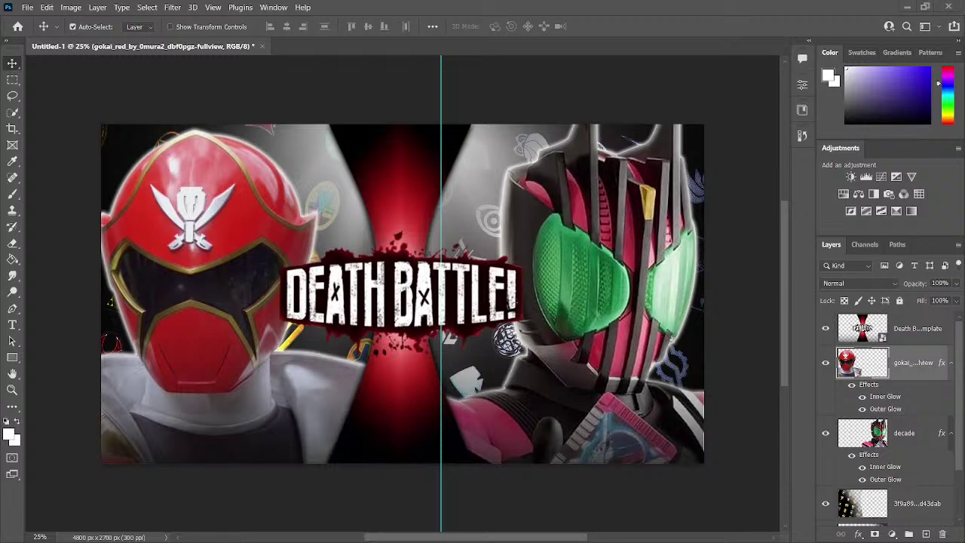
Step: Close the finished thumbnail and scale the Death Battle VS Template to 151.76% so it fills the new blank canvas
left_click(261, 46)
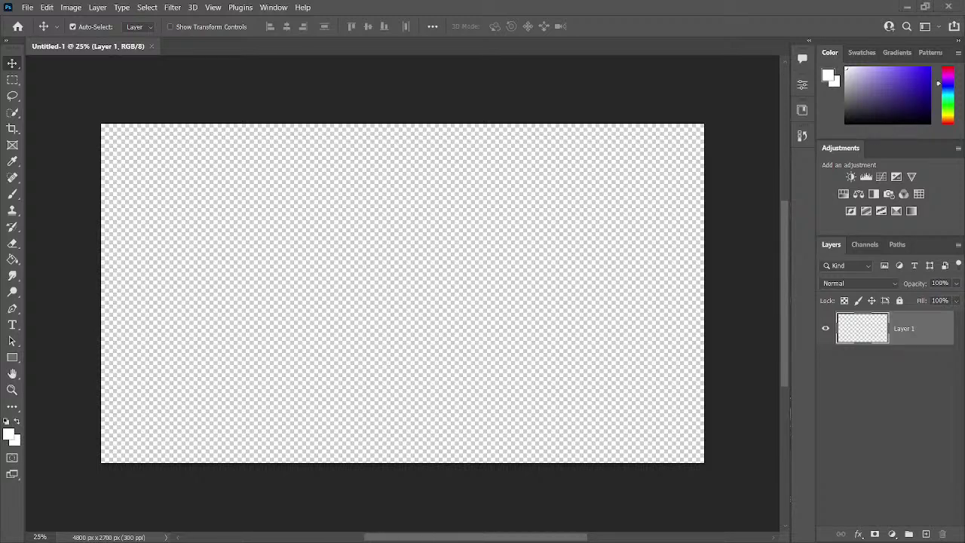
left_click_drag(405, 182, 412, 121)
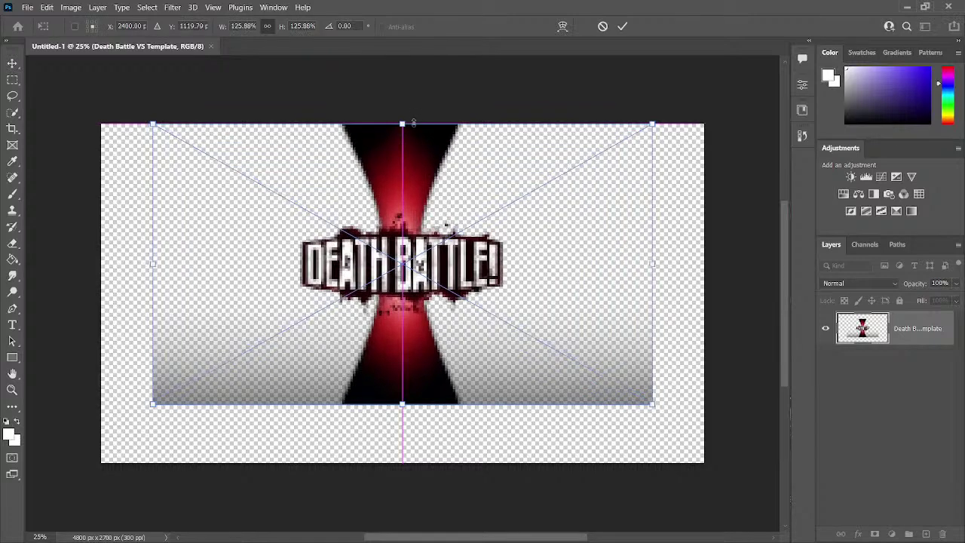
left_click_drag(402, 405, 388, 457)
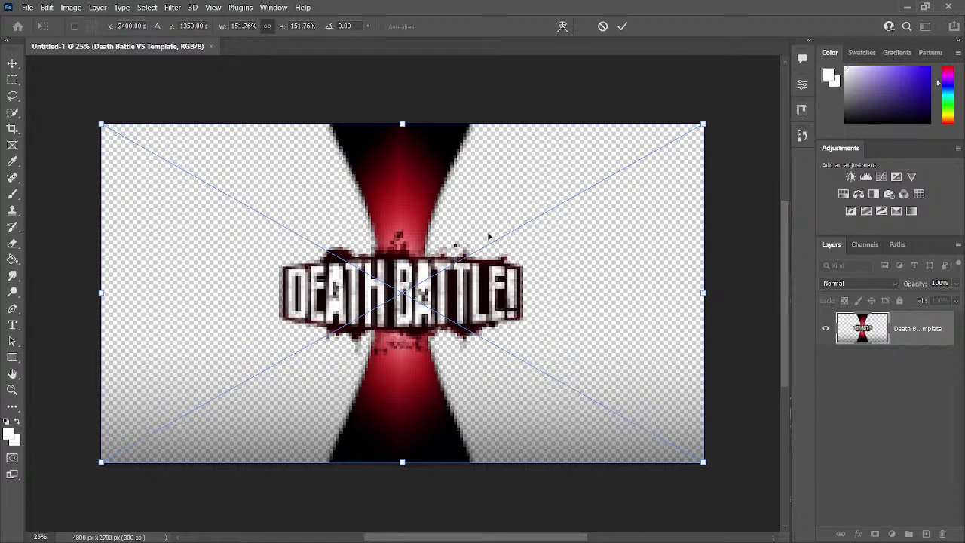
key("Return")
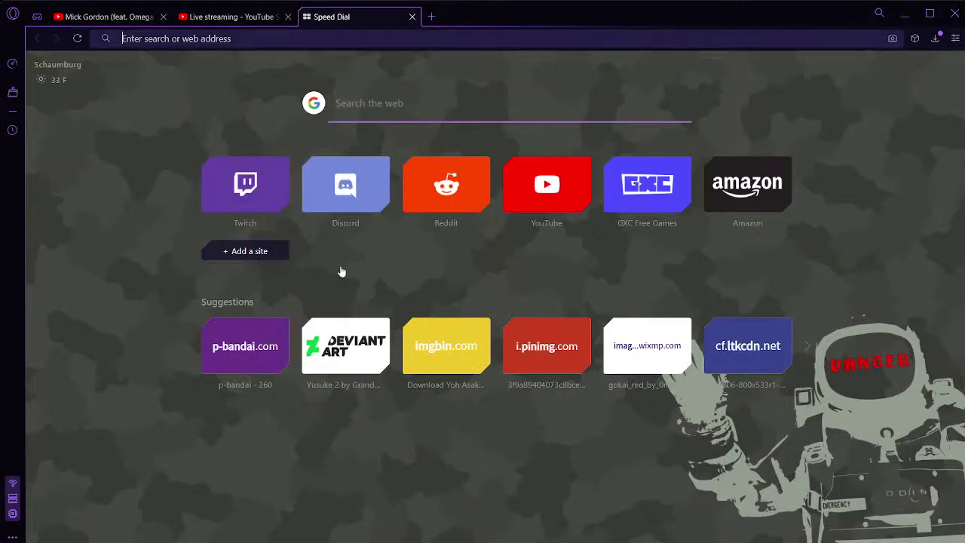
Step: Switch to the browser and skip to the next track in the YouTube Music playlist
key("ctrl+shift+Tab")
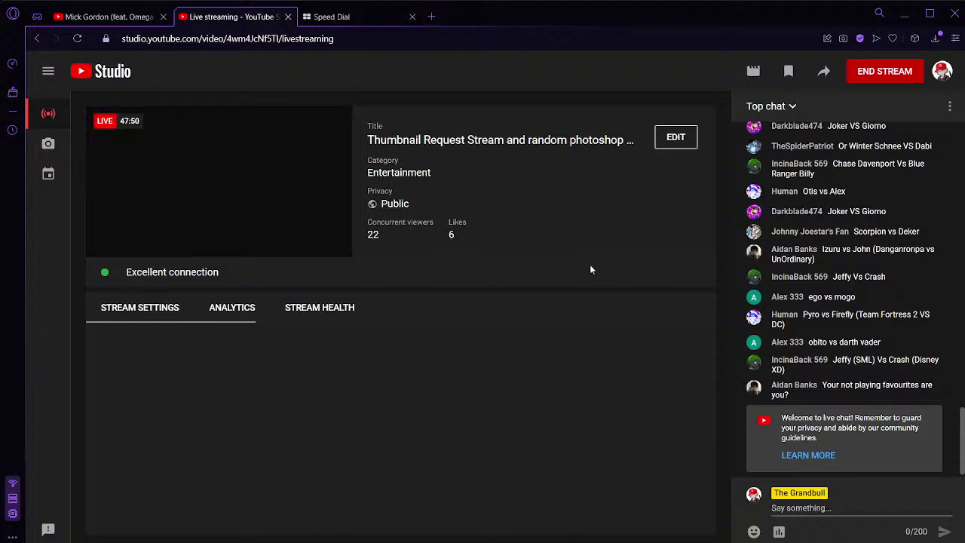
left_click(96, 19)
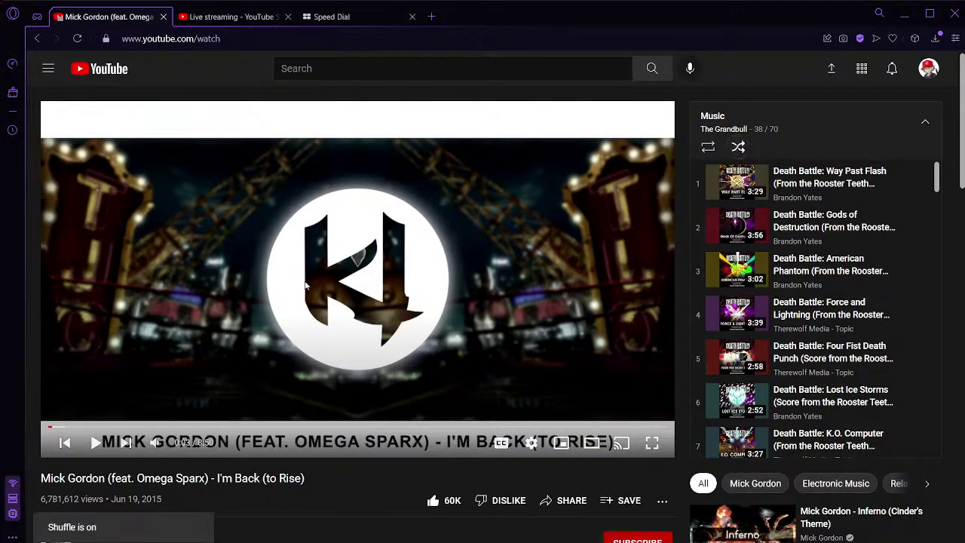
left_click(126, 443)
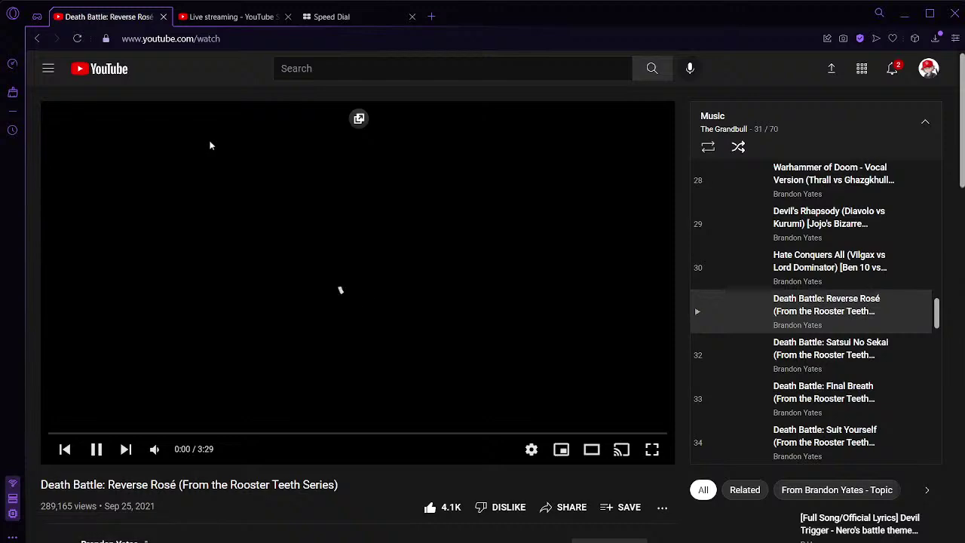
left_click(247, 17)
left_click(354, 17)
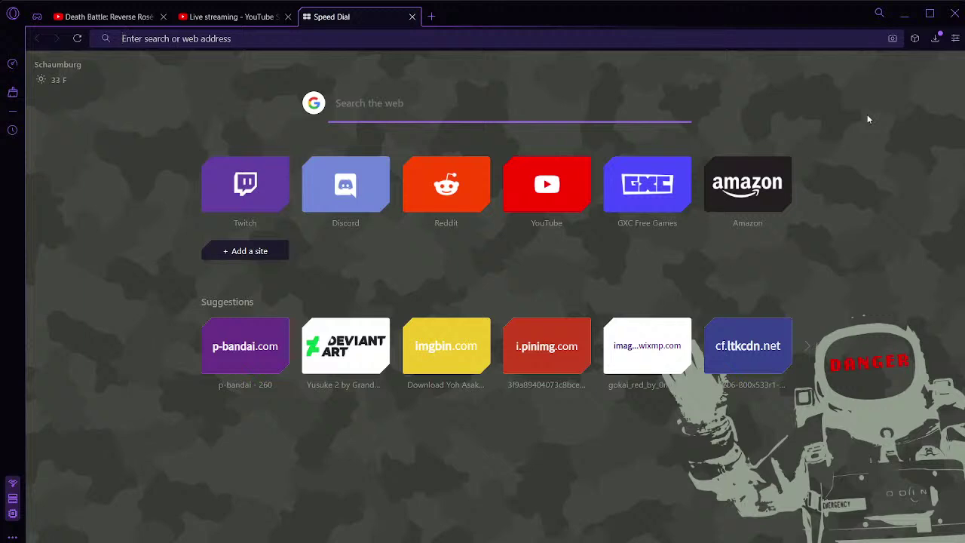
left_click(112, 15)
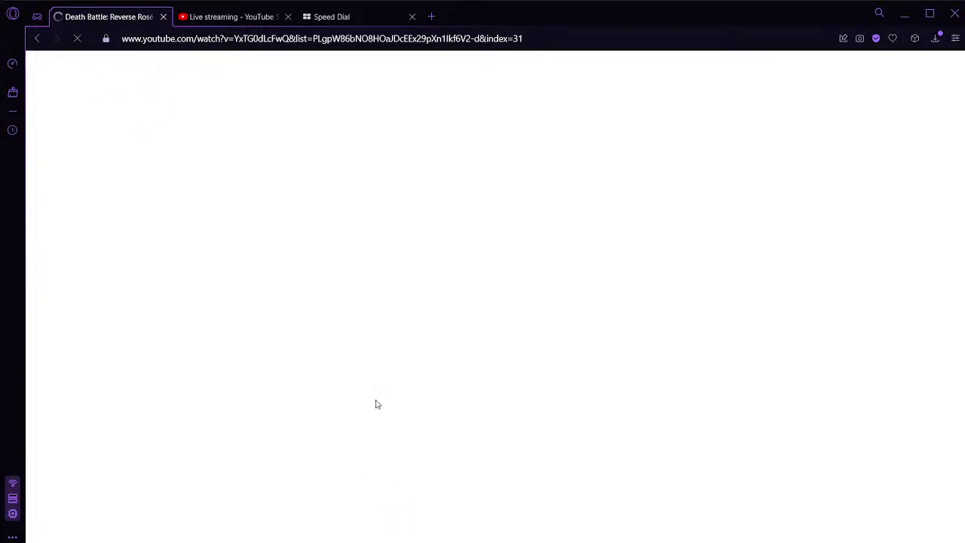
left_click(226, 16)
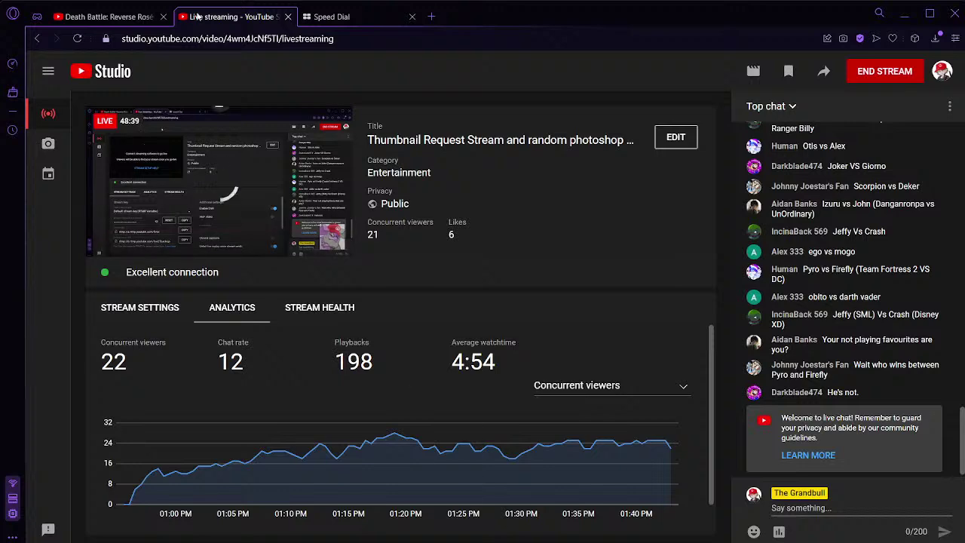
left_click(156, 17)
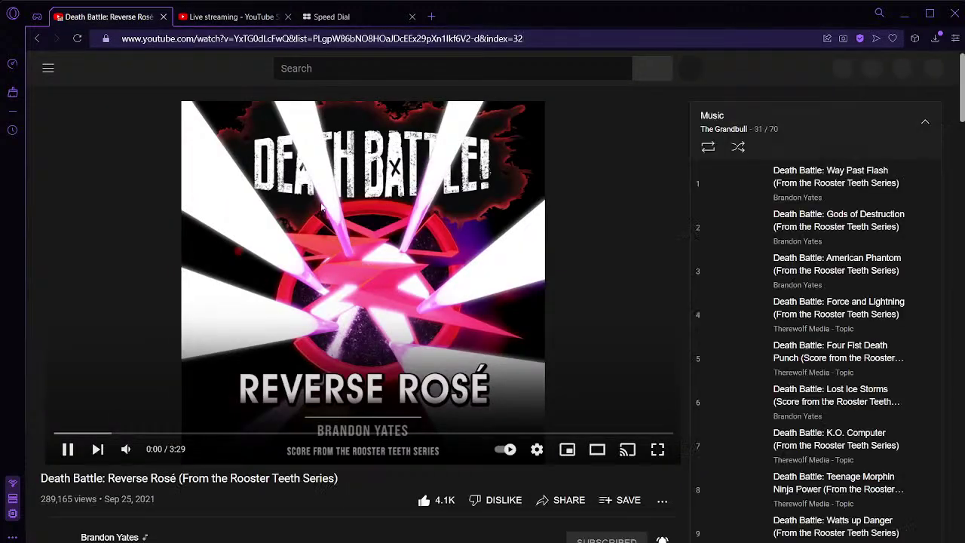
Step: Pause Reverse Rosé and play Warhammer of Doom (Thrall vs Ghazgkhull) from the Music playlist instead
key("space")
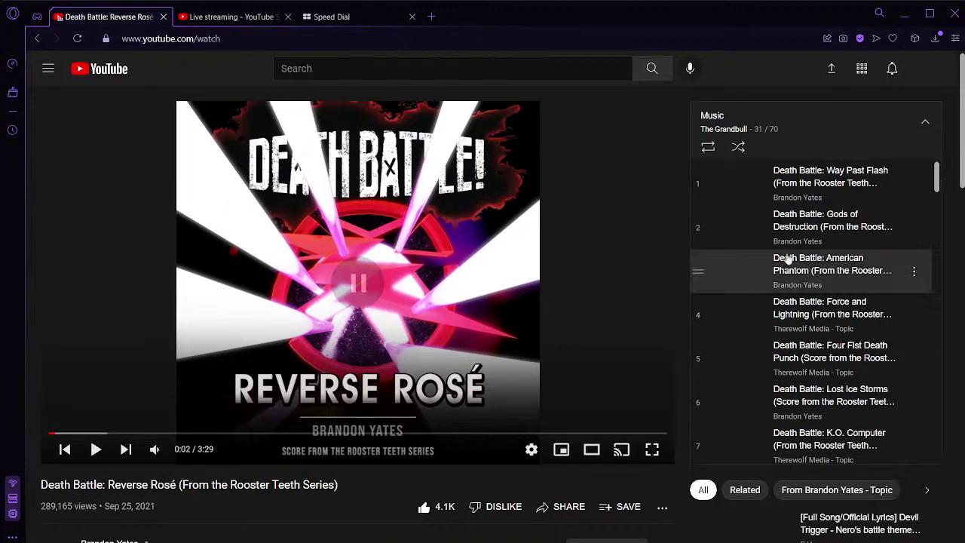
scroll(801, 220, "down", 7)
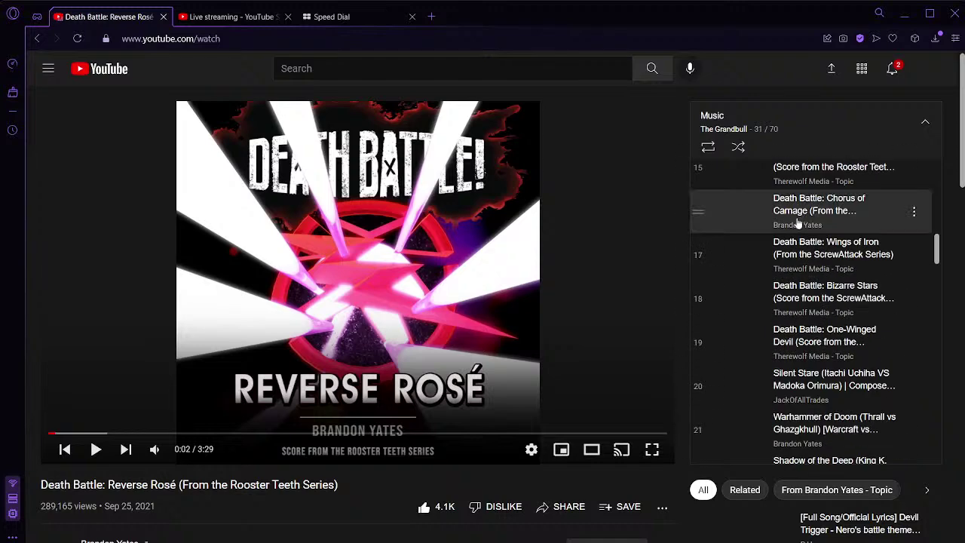
scroll(801, 226, "down", 2)
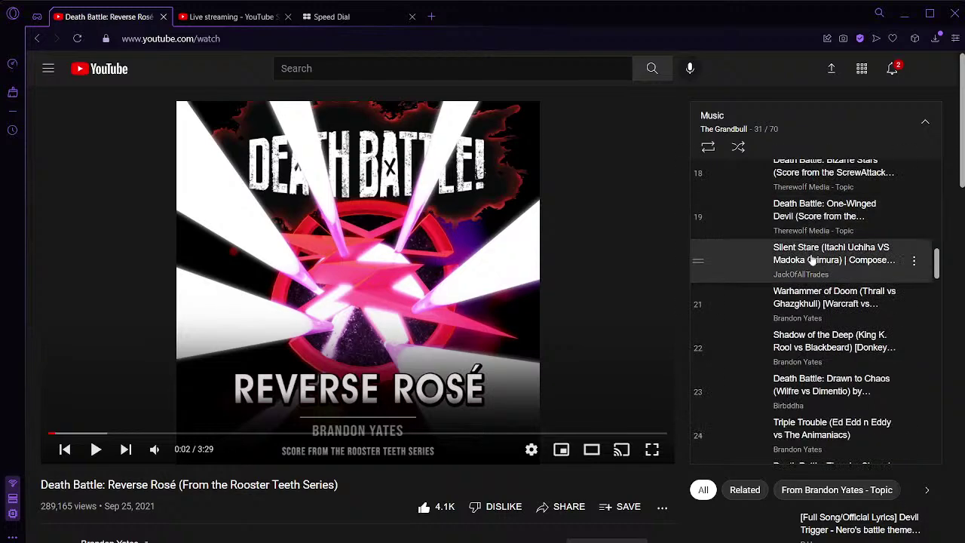
left_click(840, 301)
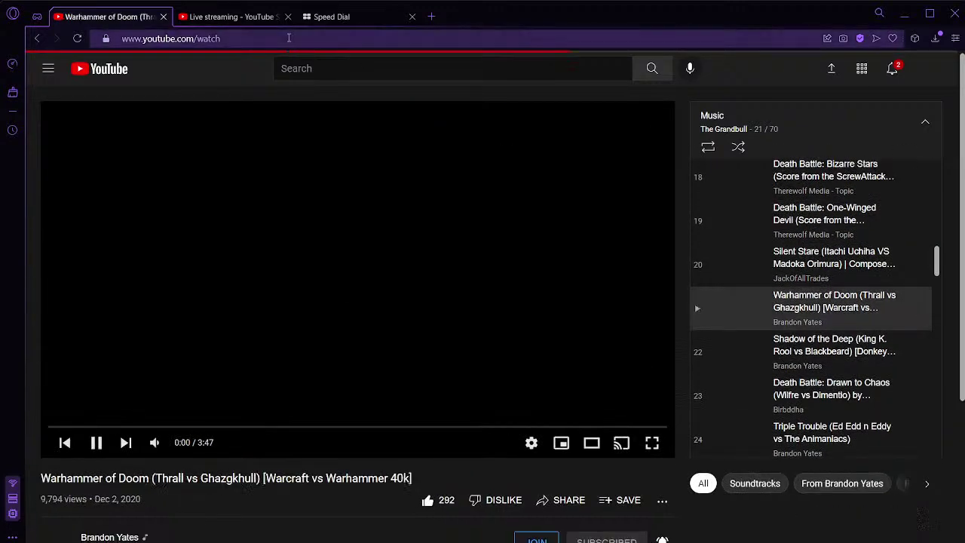
left_click(226, 17)
left_click(145, 16)
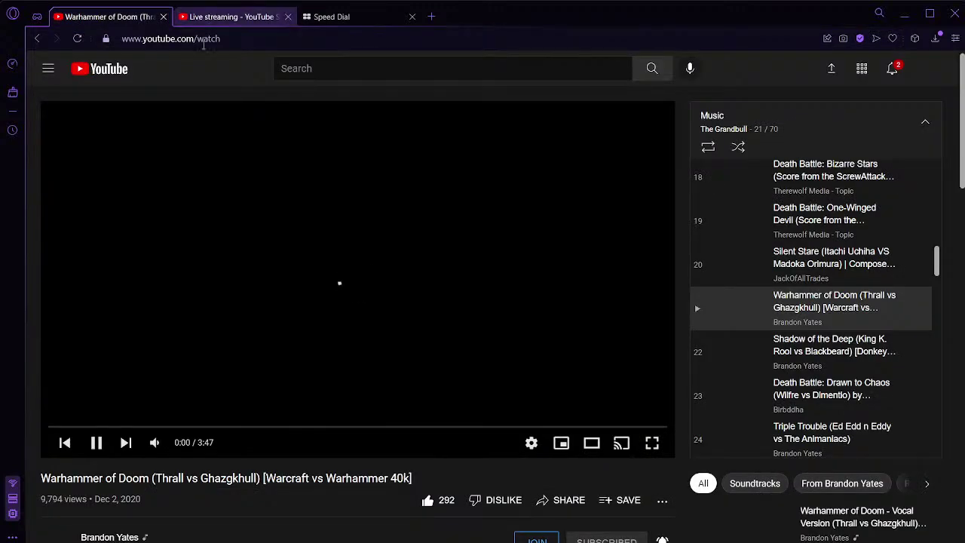
left_click(230, 17)
key("ctrl+Tab")
key("ctrl+Tab")
key("ctrl+Tab")
left_click(240, 17)
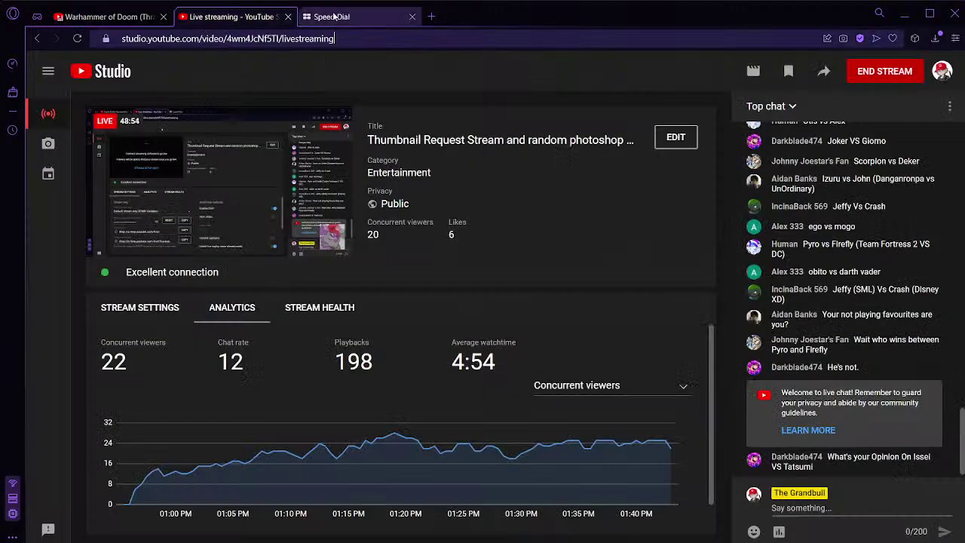
left_click(356, 17)
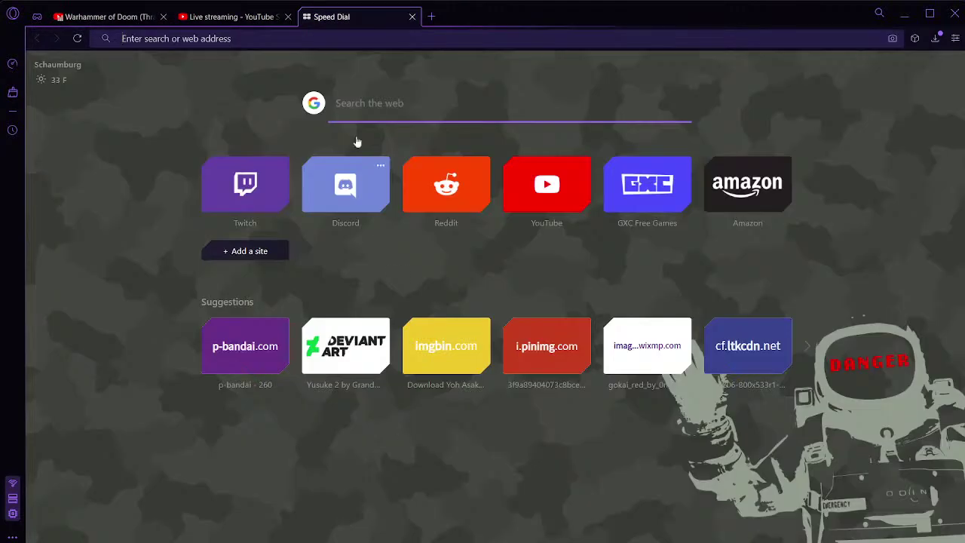
left_click(117, 16)
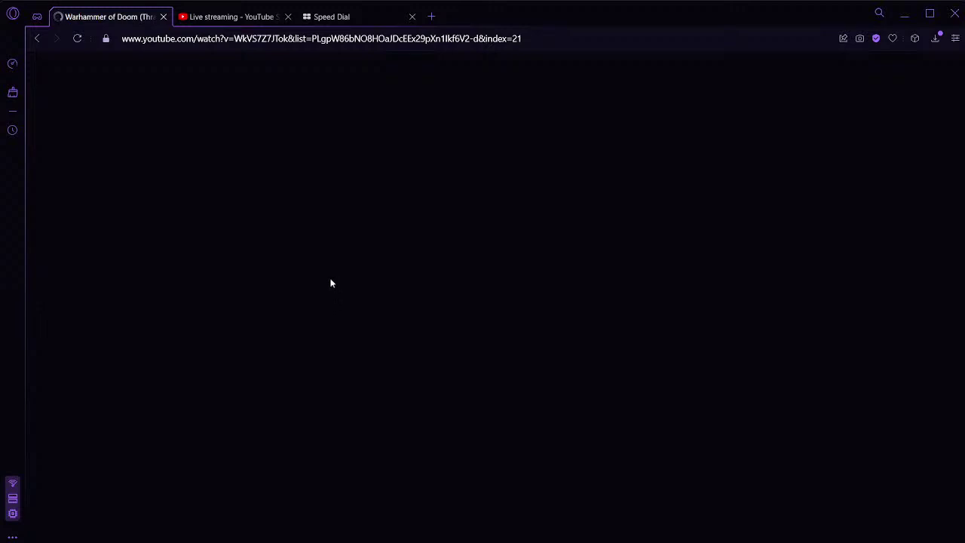
left_click(238, 16)
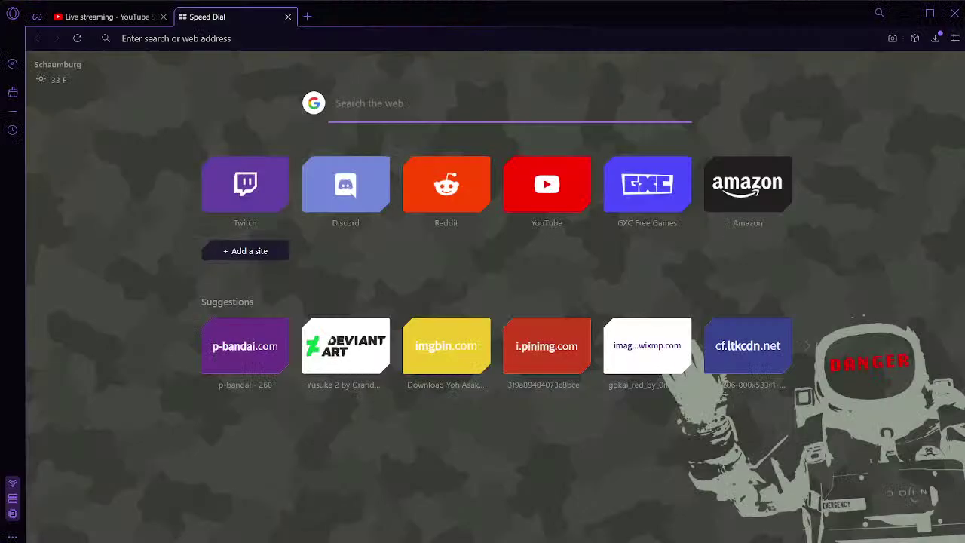
Step: Search the web for "marvel ego" in the empty Speed Dial tab
left_click(208, 43)
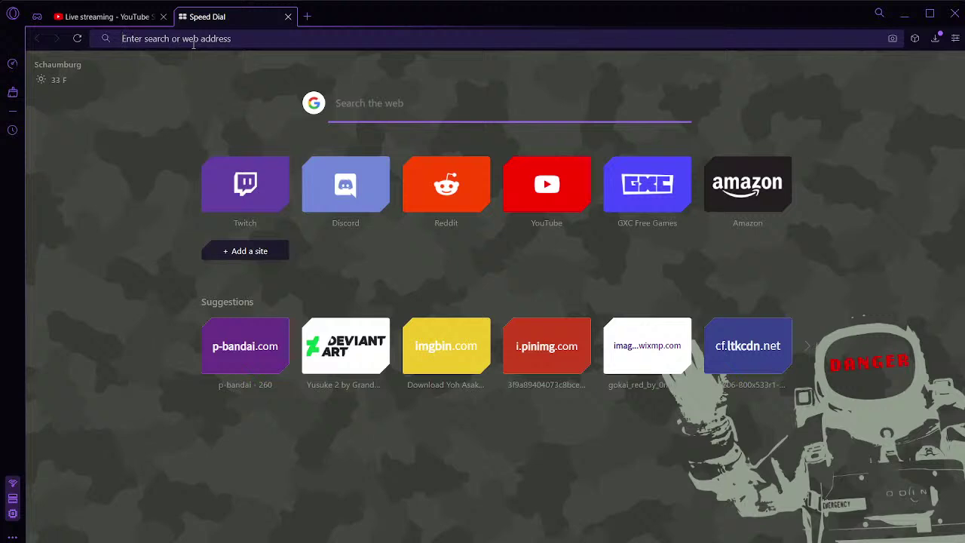
type("dea")
key("ctrl+a")
key("BackSpace")
type("marvel ego")
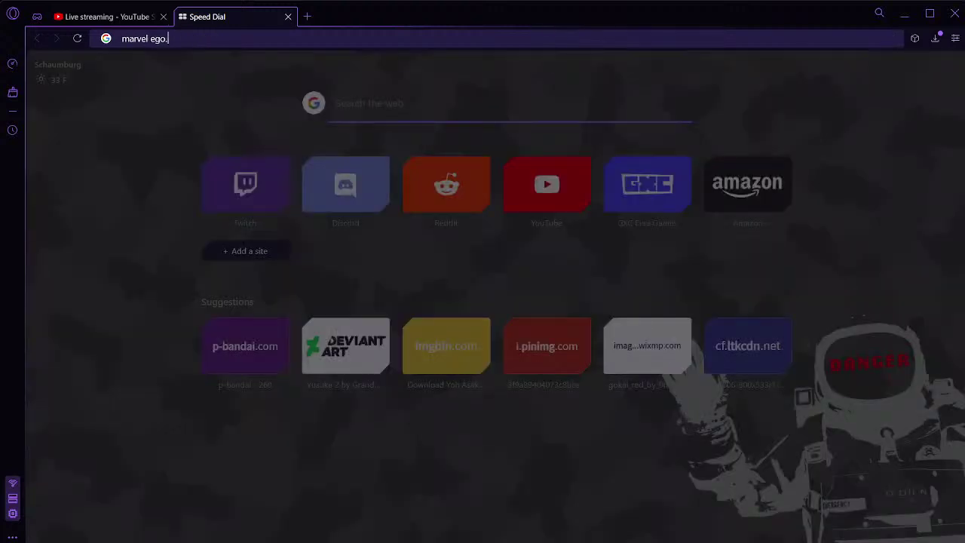
key("Return")
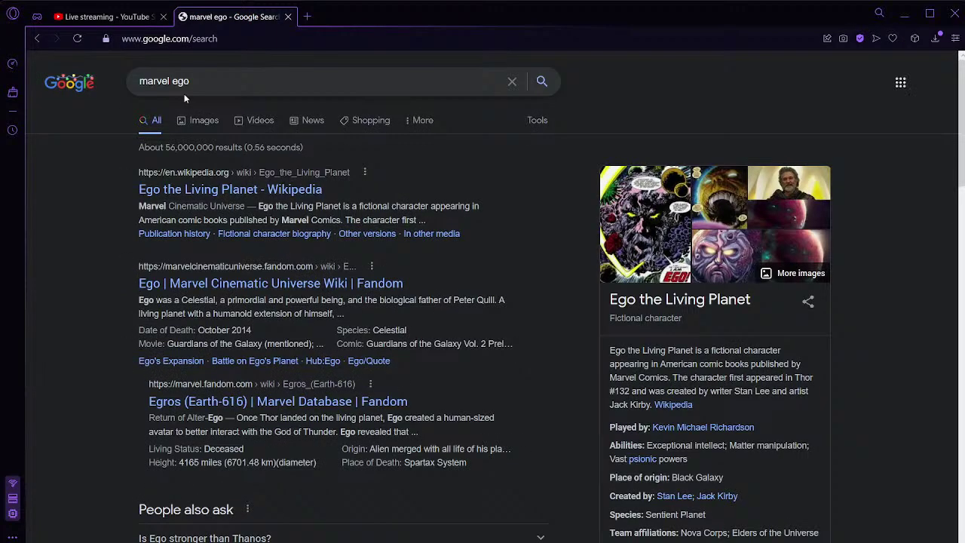
Step: Glance at the live stream dashboard and search Google Images for "marvel ego official art"
left_click(101, 17)
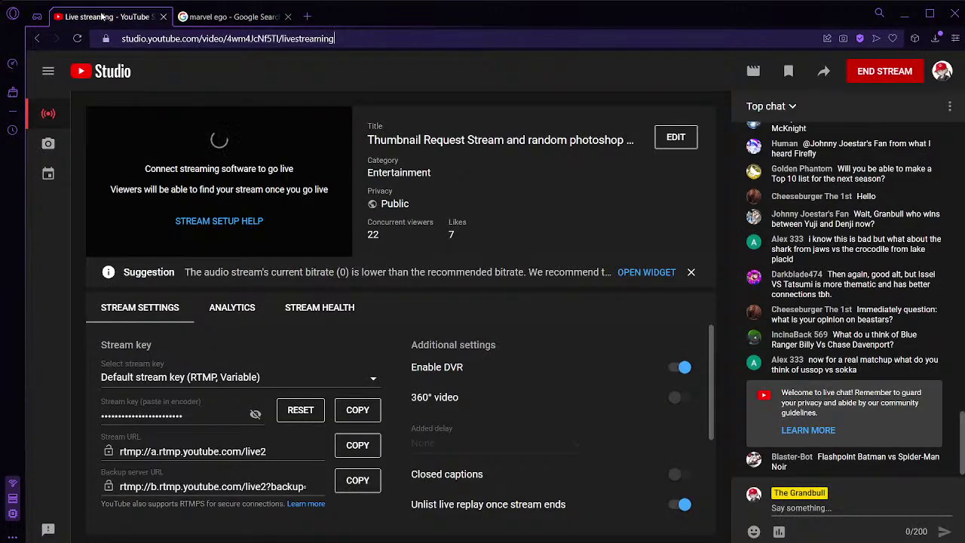
left_click(224, 16)
left_click(202, 123)
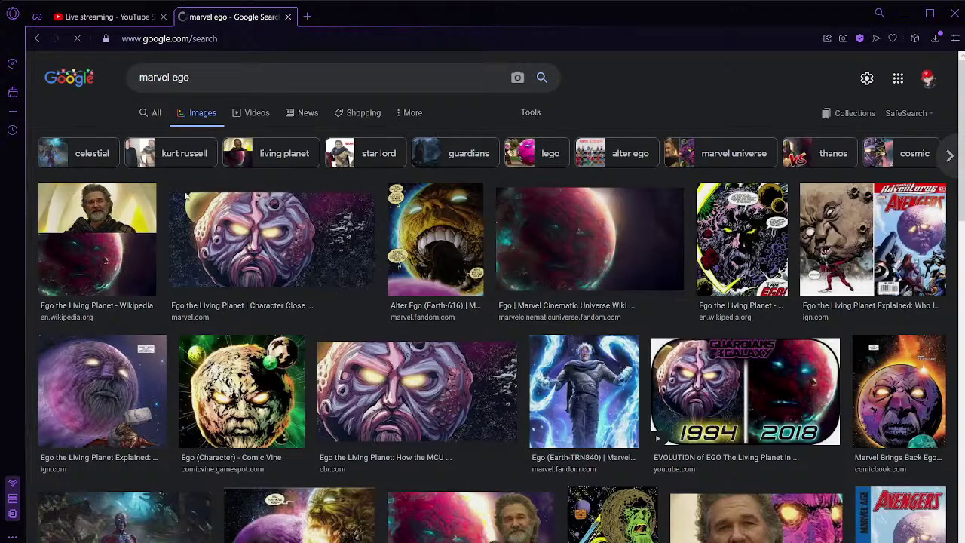
left_click(252, 85)
type("offic")
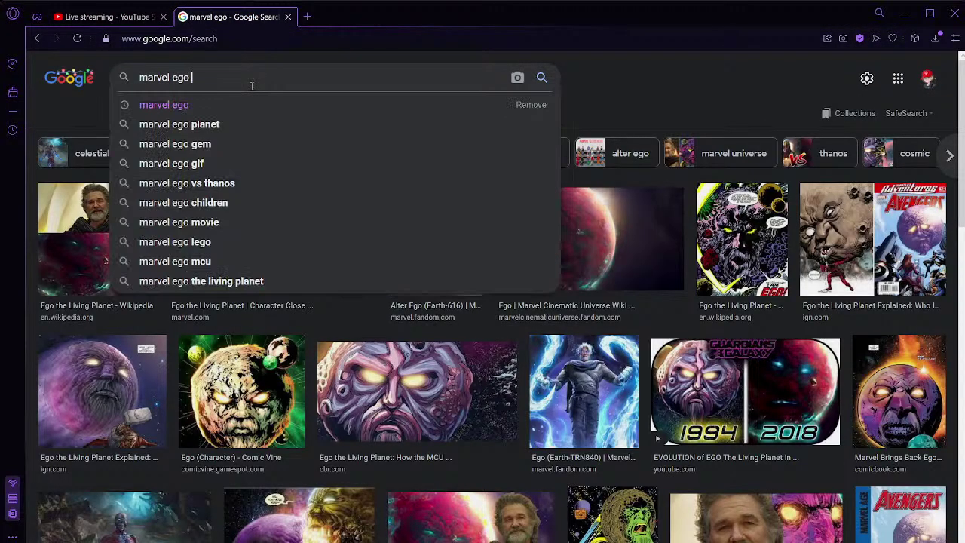
type("ial art")
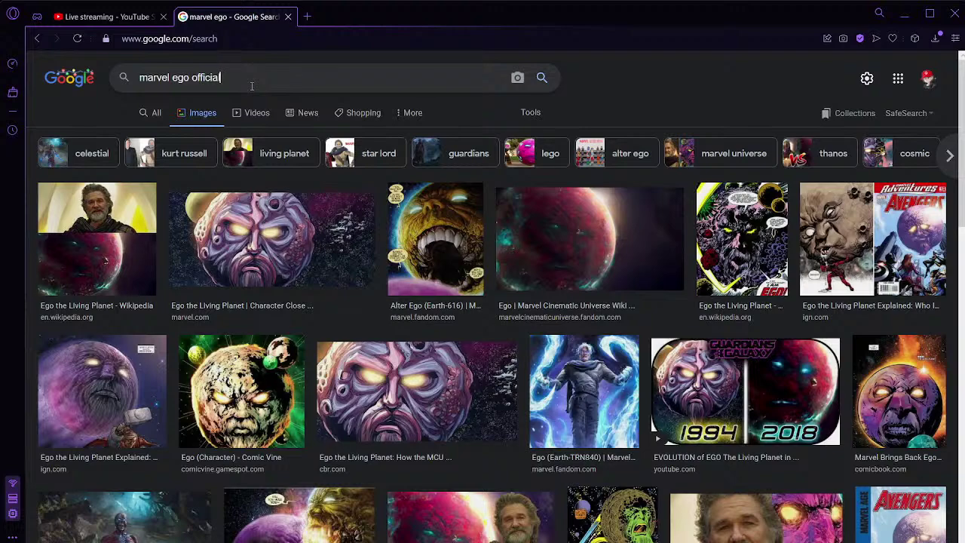
key("Return")
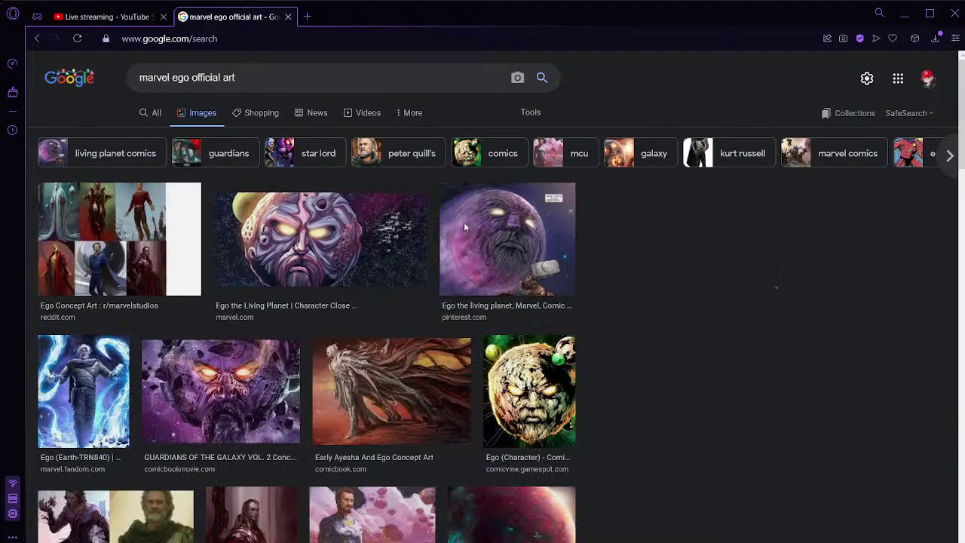
Step: Preview the Thor-and-Ego, Marvel close-up and Showbiz Cheat Sheet pictures of Ego and look through the related images
left_click(463, 226)
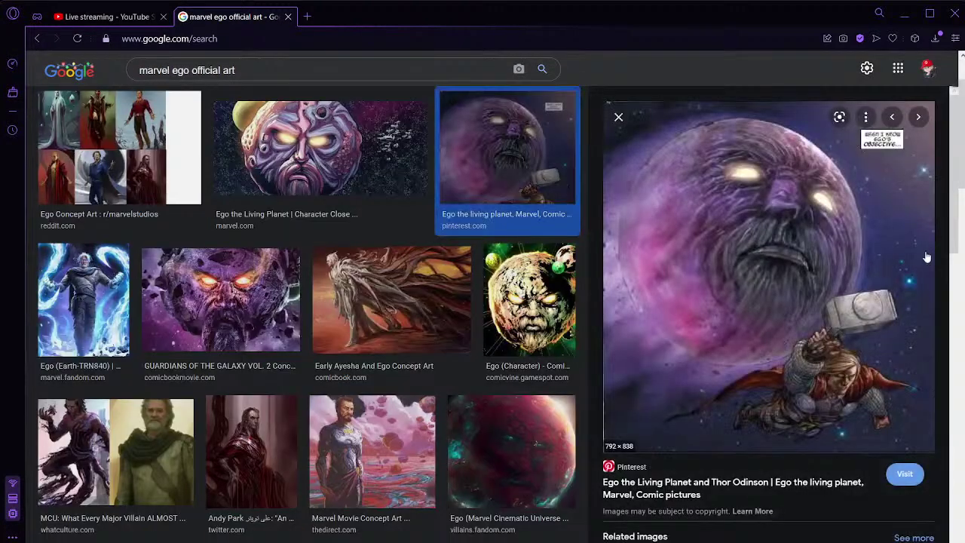
left_click(618, 117)
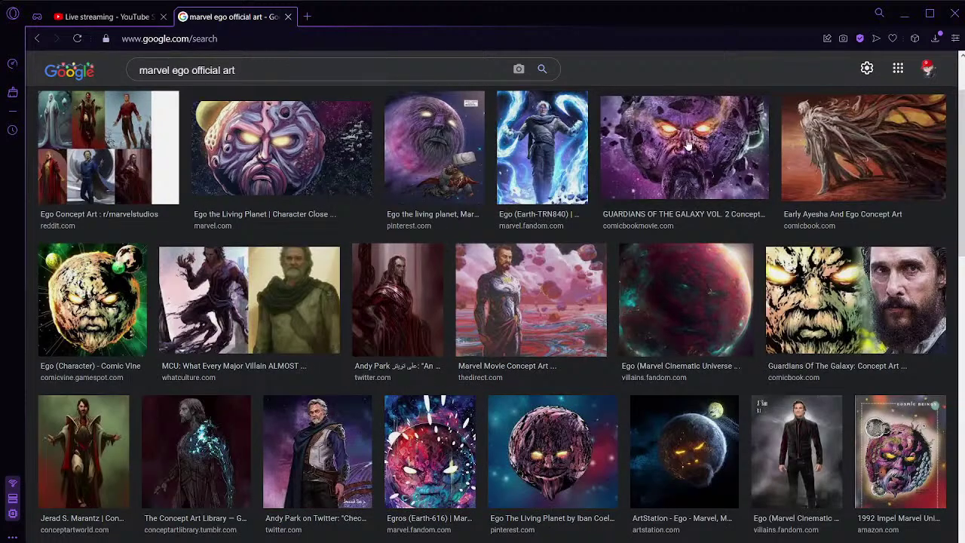
left_click(295, 175)
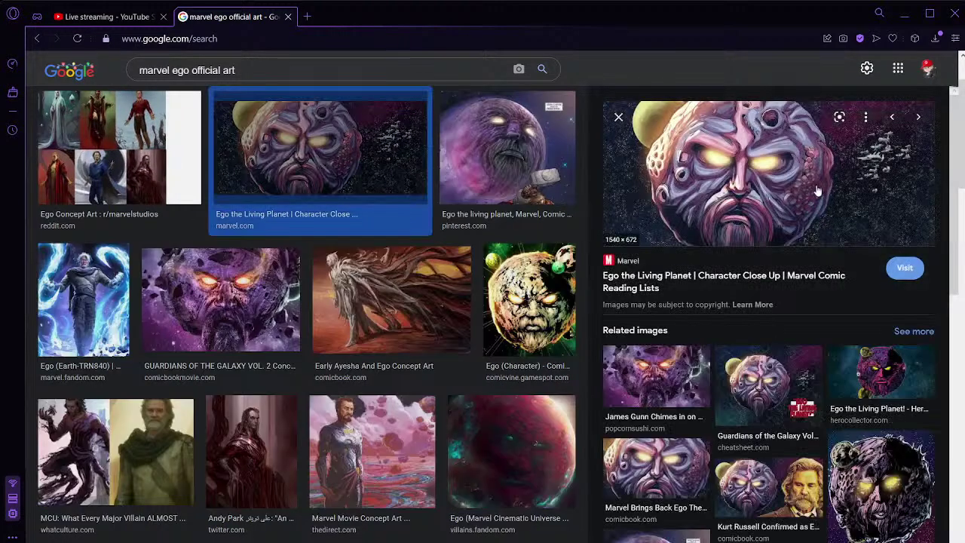
scroll(754, 189, "down", 1)
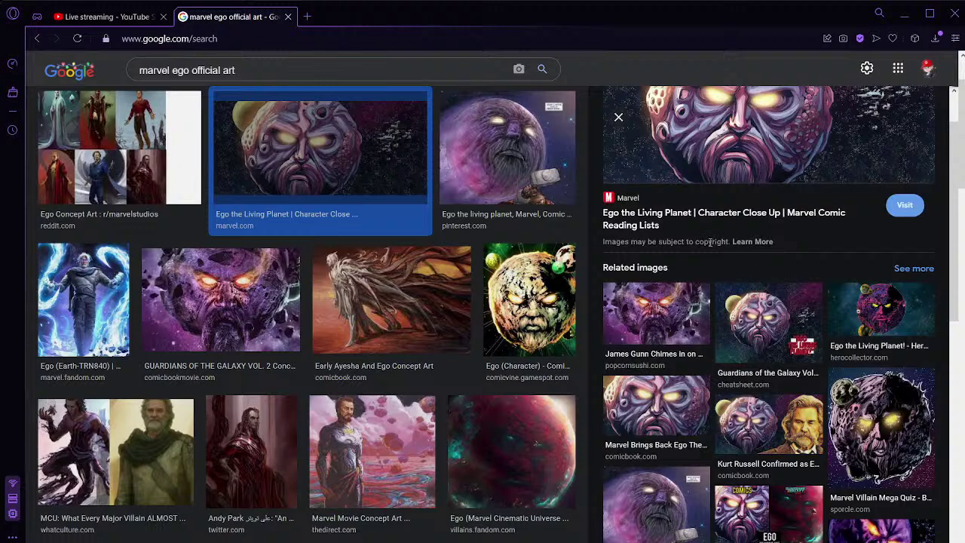
scroll(709, 243, "down", 2)
left_click(770, 205)
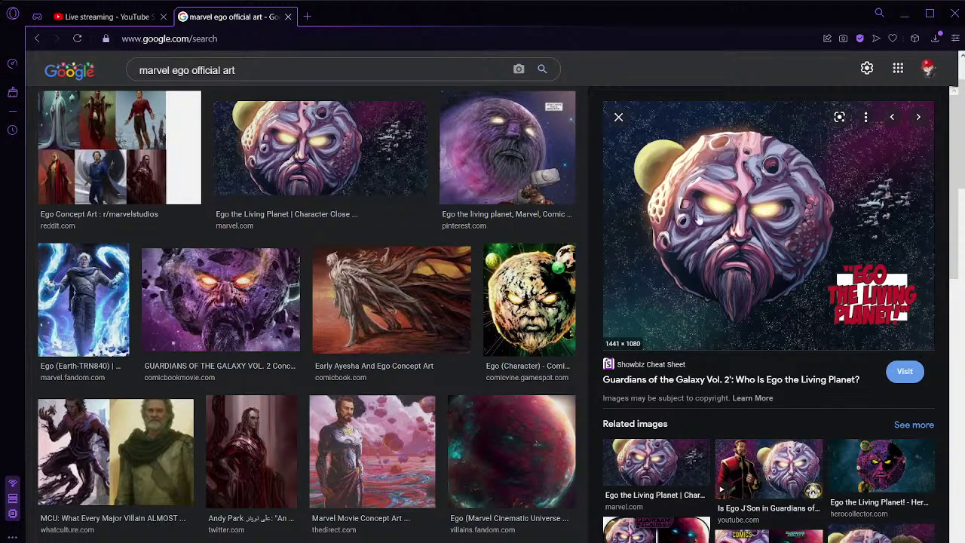
scroll(731, 196, "down", 5)
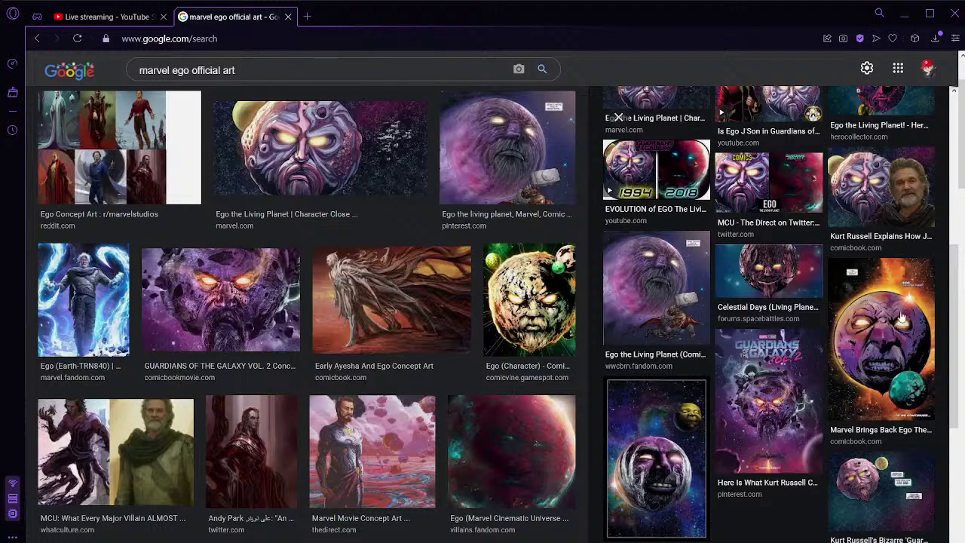
scroll(888, 280, "down", 3)
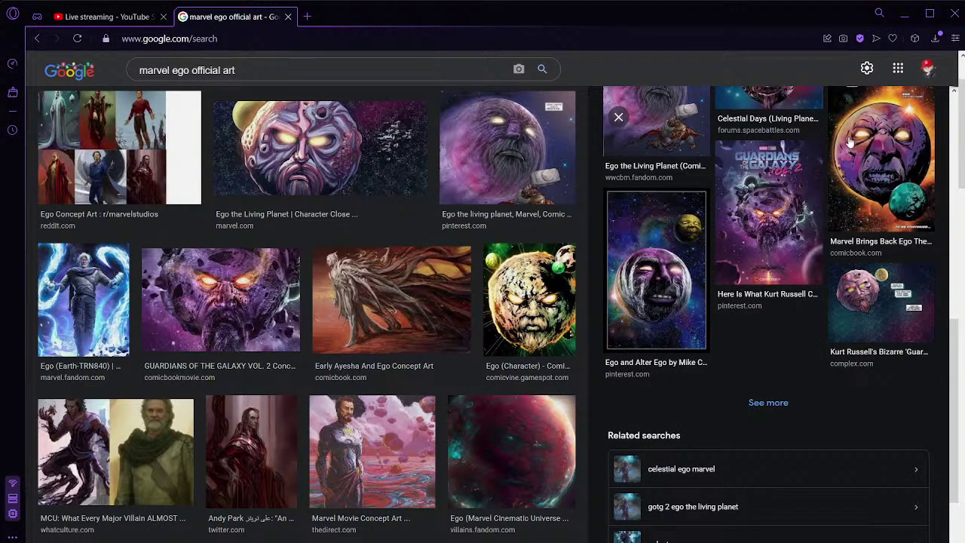
scroll(850, 142, "up", 8)
Step: Try to open the Showbiz Cheat Sheet Ego image at full size in a new tab, closing and reopening it once
left_click(762, 301)
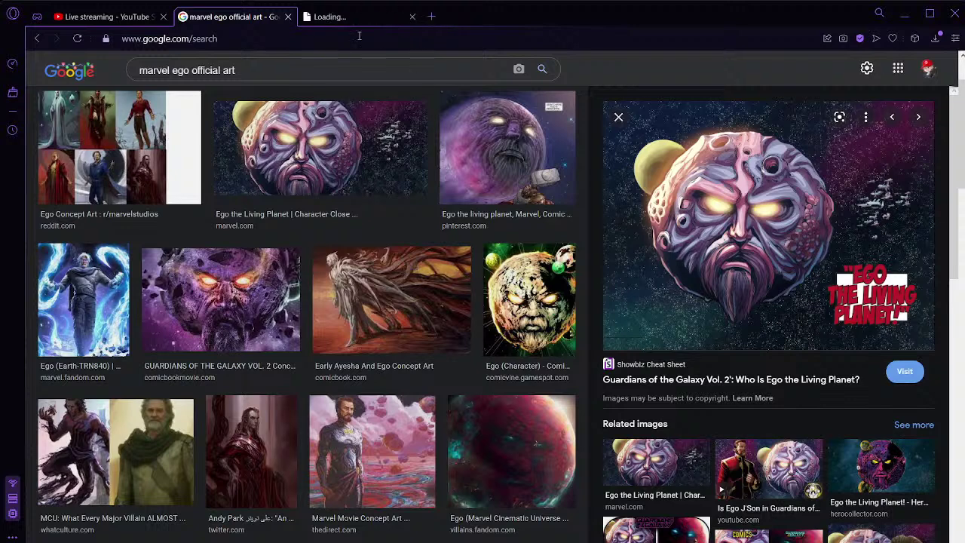
left_click(328, 19)
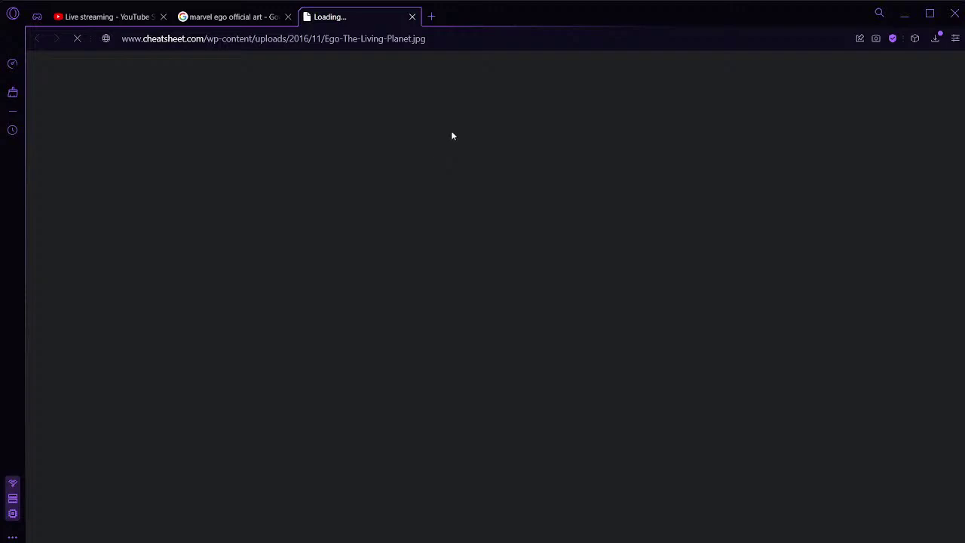
left_click(230, 16)
left_click(362, 17)
left_click(412, 16)
middle_click(766, 286)
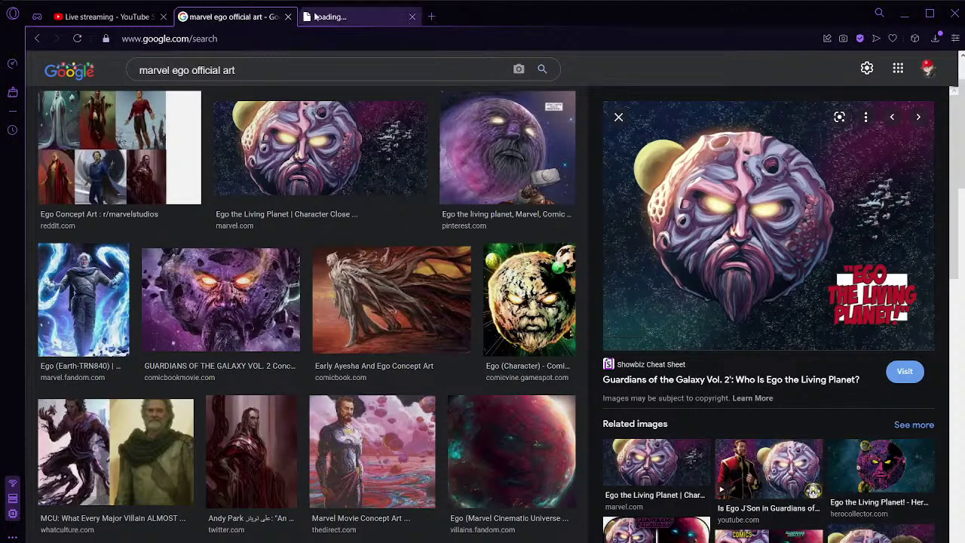
left_click(361, 17)
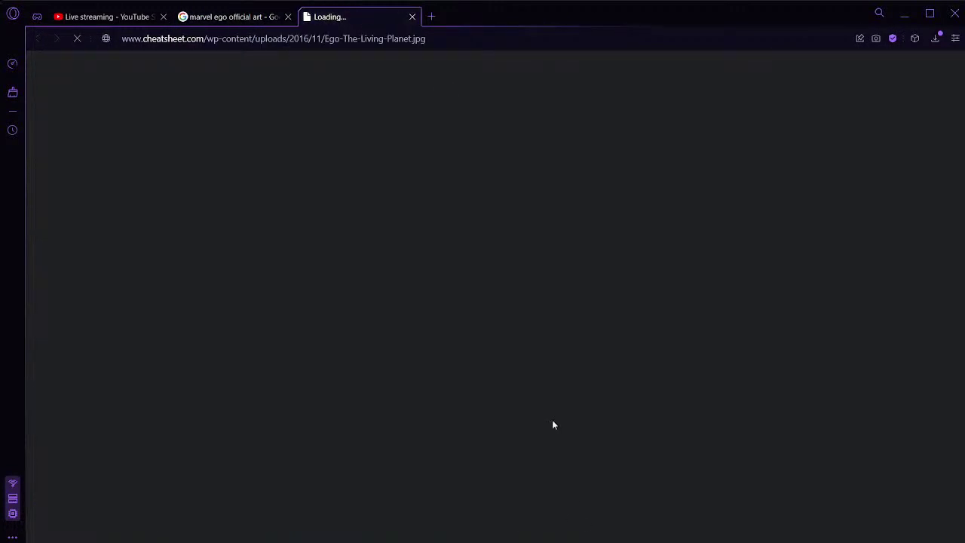
Step: Check the live stream dashboard, close the loading image tab, and retry opening the Cheat Sheet picture's tab before closing it
left_click(105, 16)
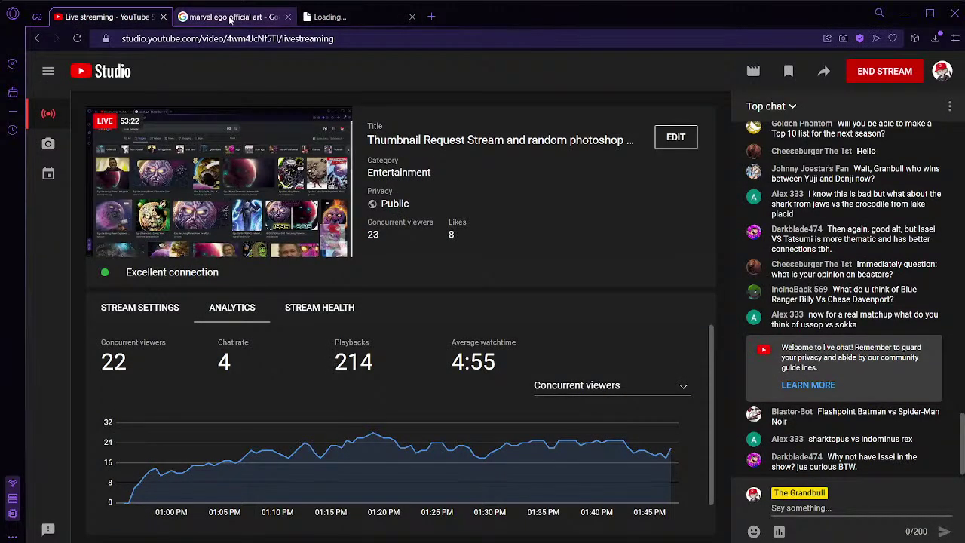
left_click(316, 16)
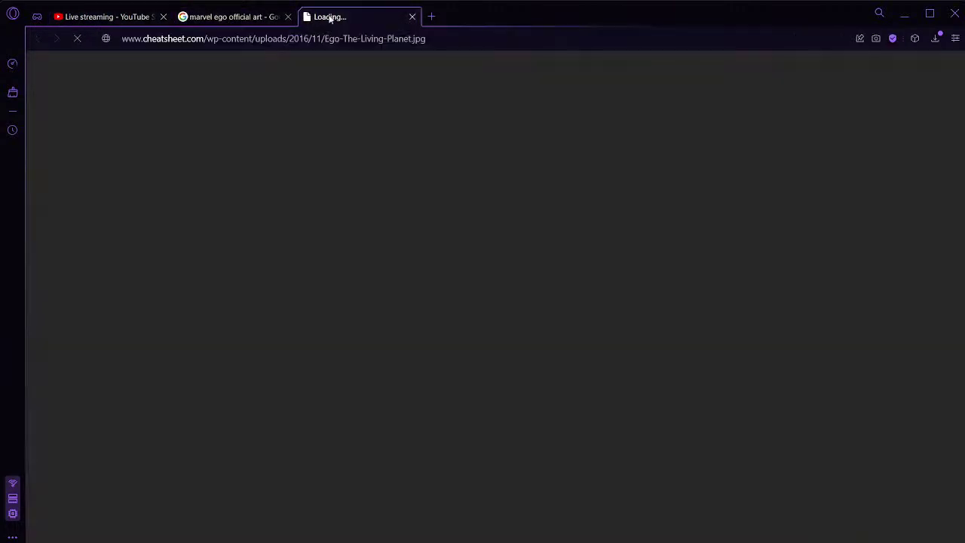
left_click(411, 17)
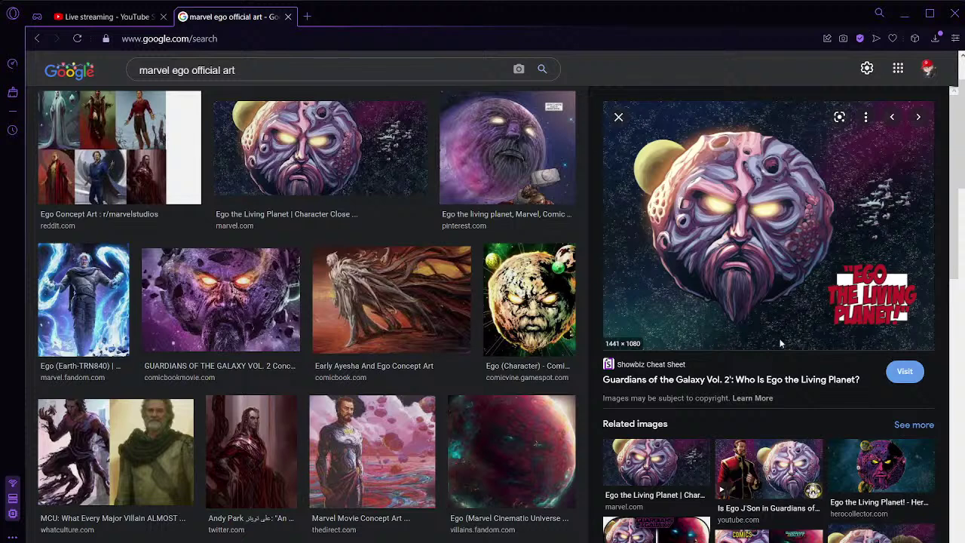
left_click(731, 378)
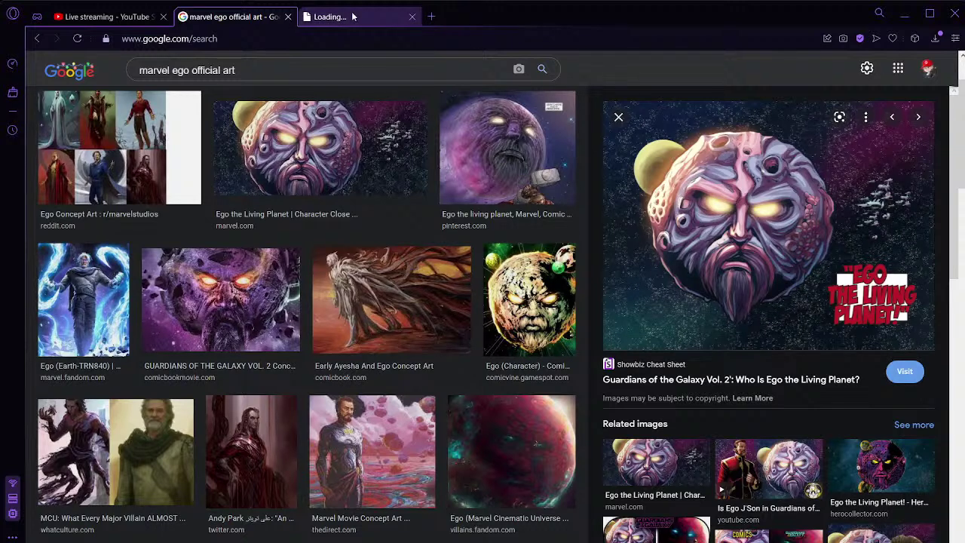
left_click(411, 17)
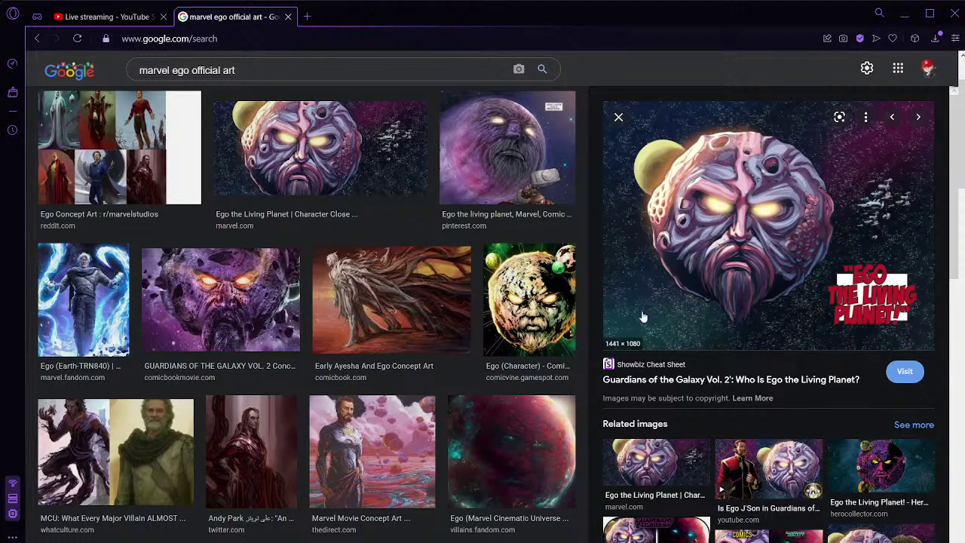
Step: Show all images related to the Cheat Sheet picture and browse them for a cleaner version of Ego's planet face
scroll(689, 218, "down", 5)
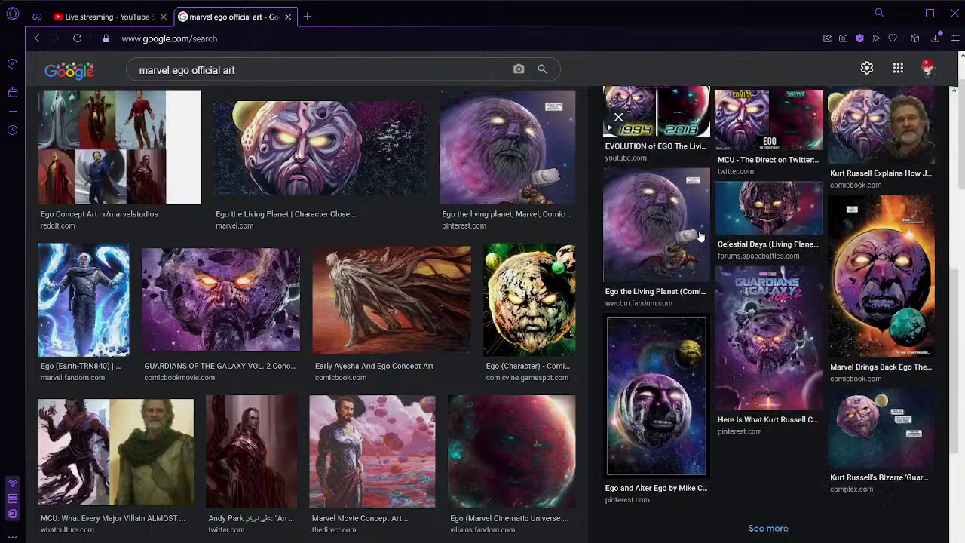
scroll(689, 230, "down", 3)
left_click(761, 308)
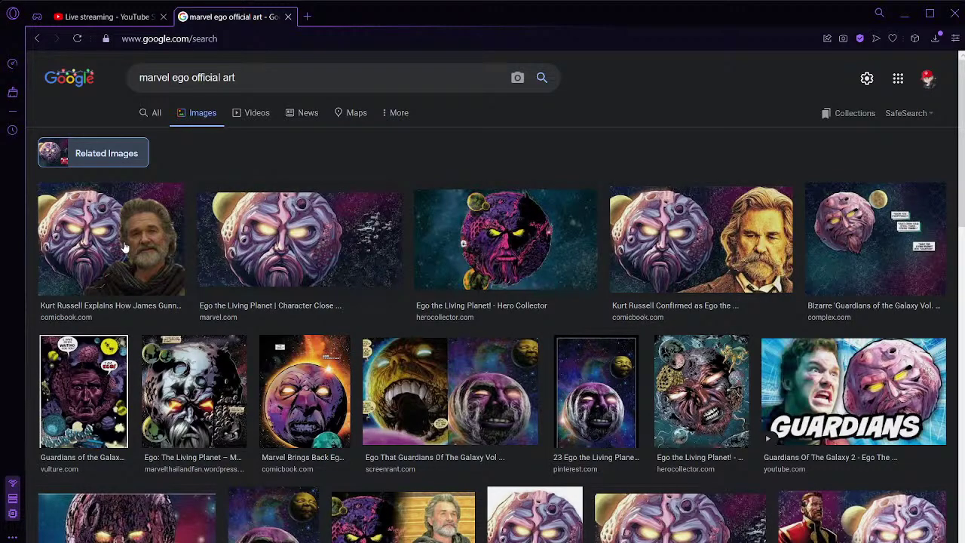
scroll(325, 262, "down", 5)
scroll(245, 190, "up", 2)
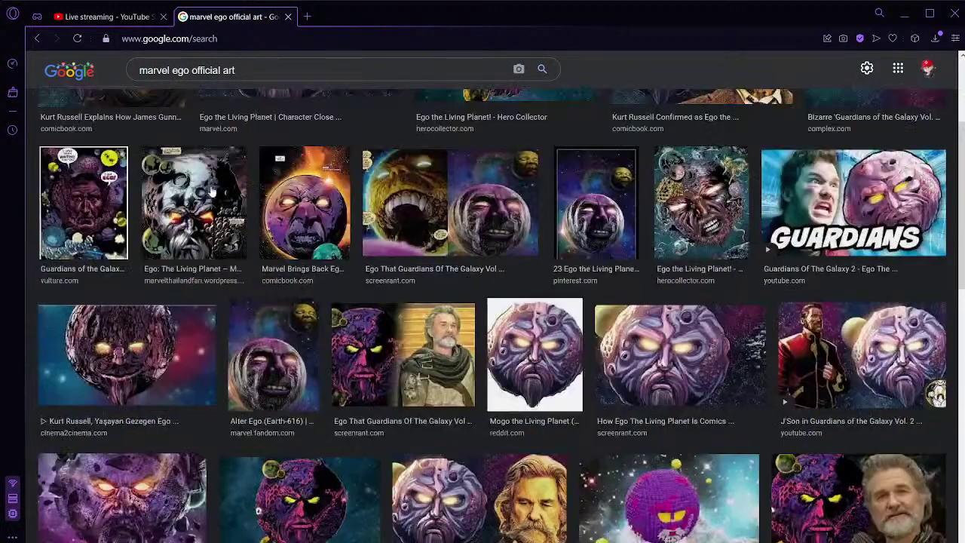
scroll(214, 205, "down", 3)
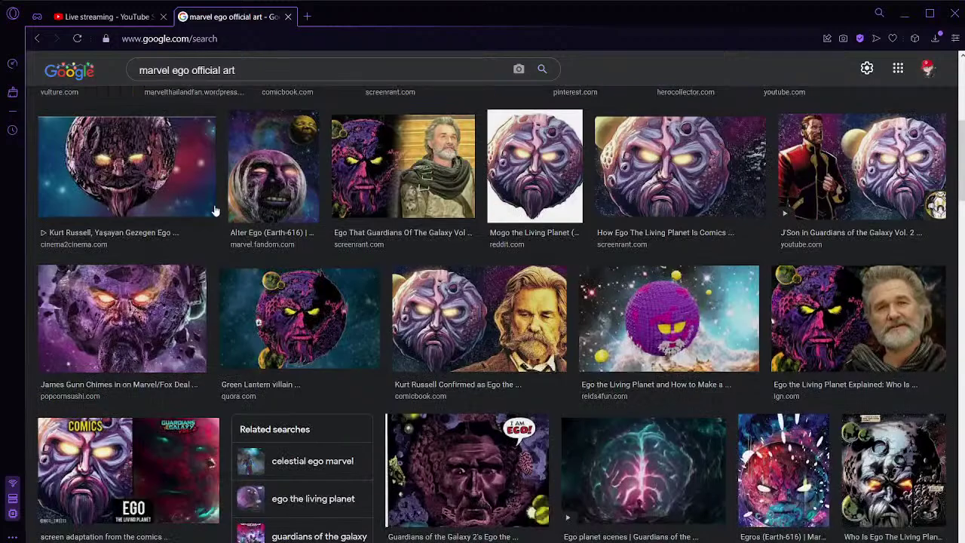
scroll(215, 209, "down", 3)
scroll(219, 211, "down", 2)
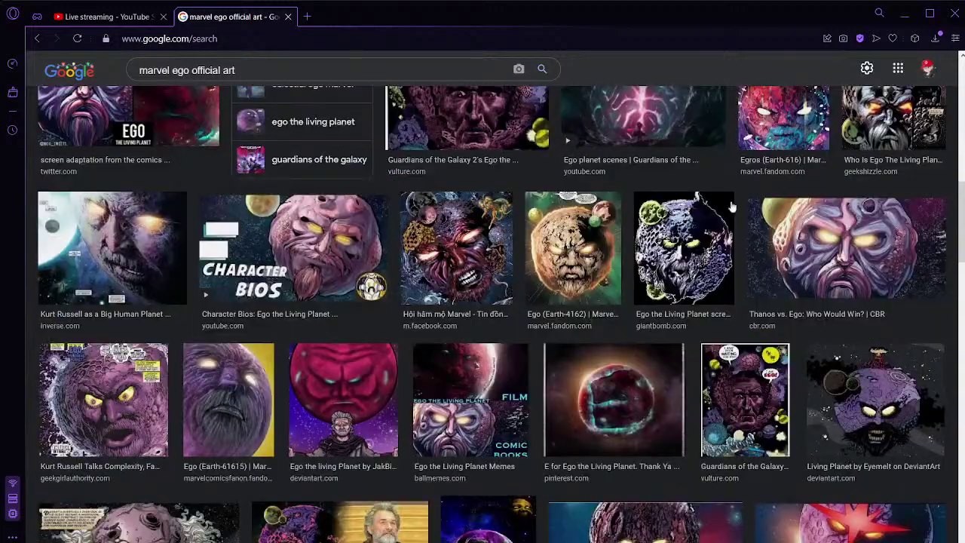
scroll(731, 207, "down", 3)
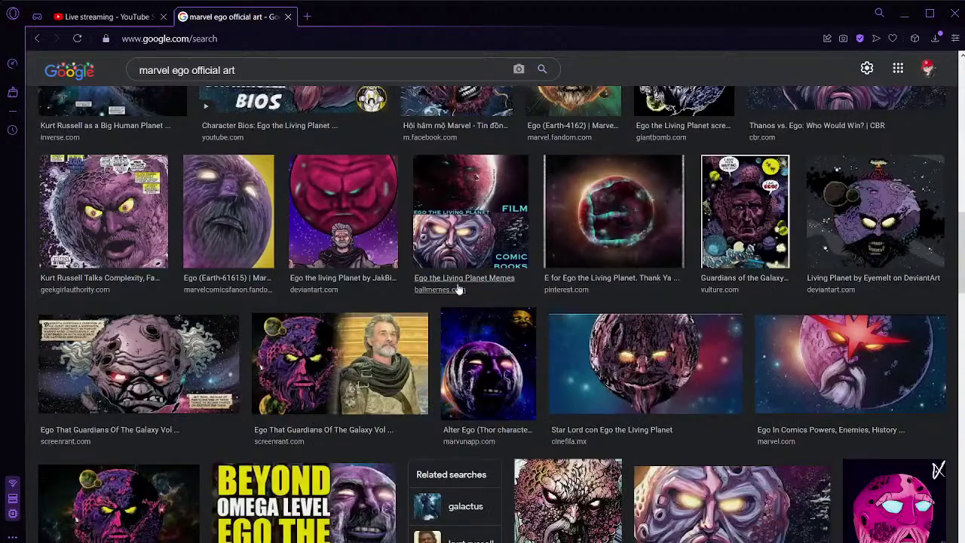
scroll(475, 241, "down", 3)
scroll(475, 227, "down", 3)
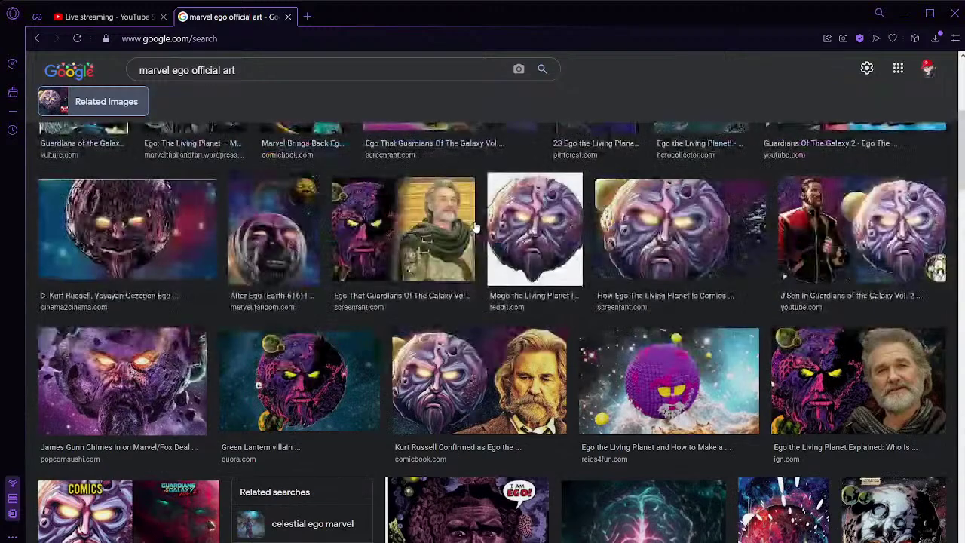
Step: Preview Marvel's "Ego the Living Planet" Character Close Up image, inspect its source page in a new tab, and close that tab
left_click(474, 227)
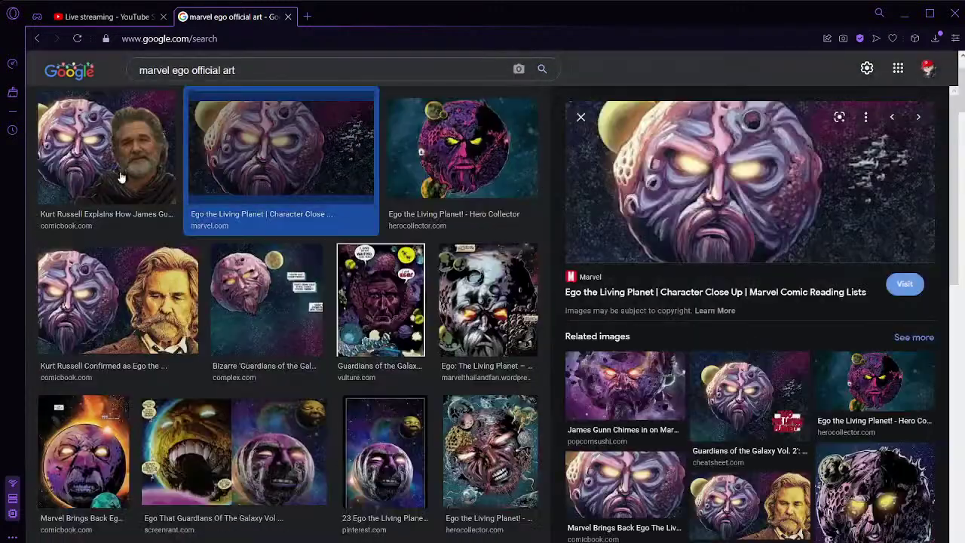
scroll(641, 173, "down", 2)
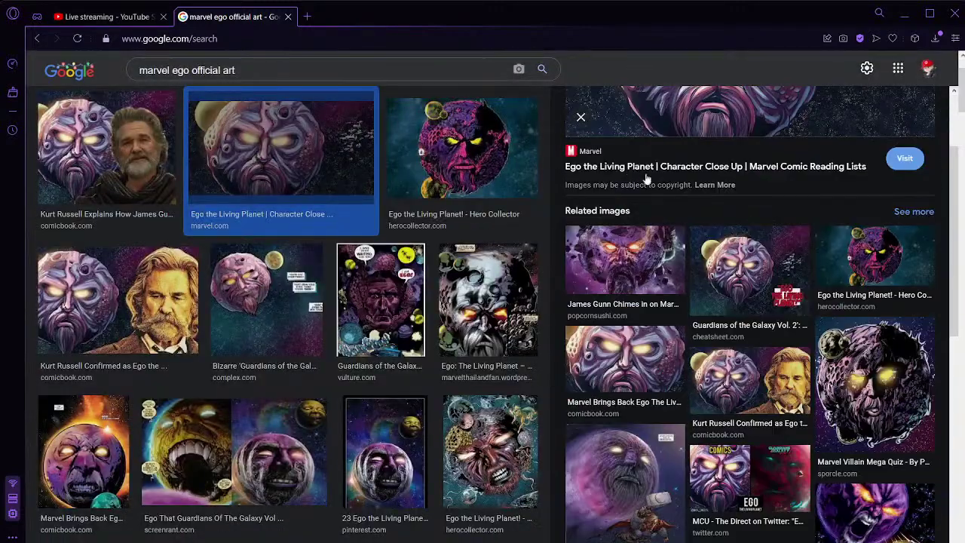
left_click(643, 174)
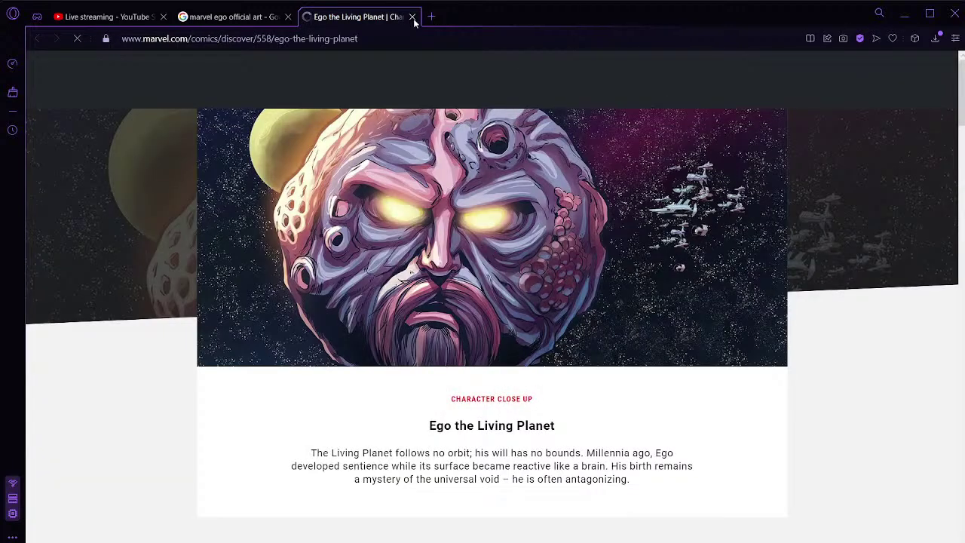
scroll(476, 209, "down", 8)
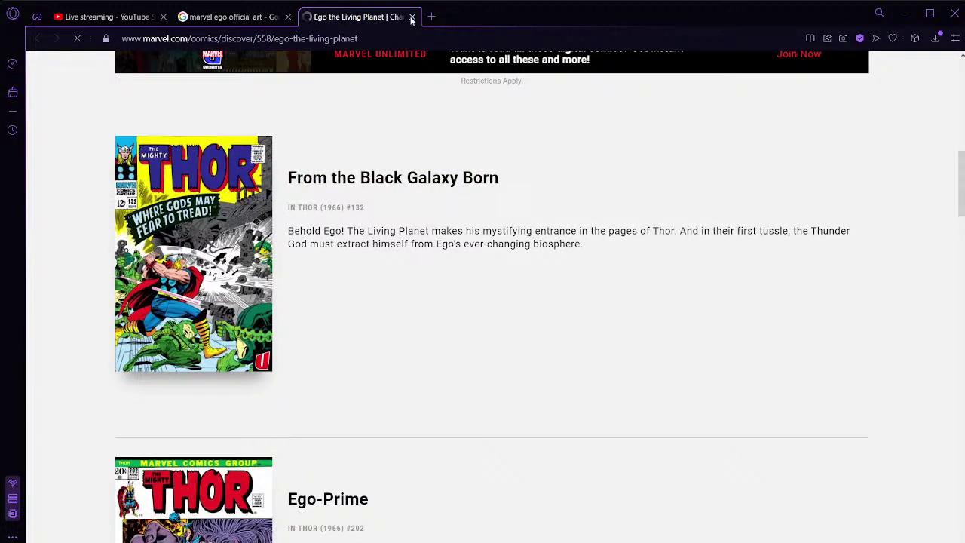
left_click(412, 17)
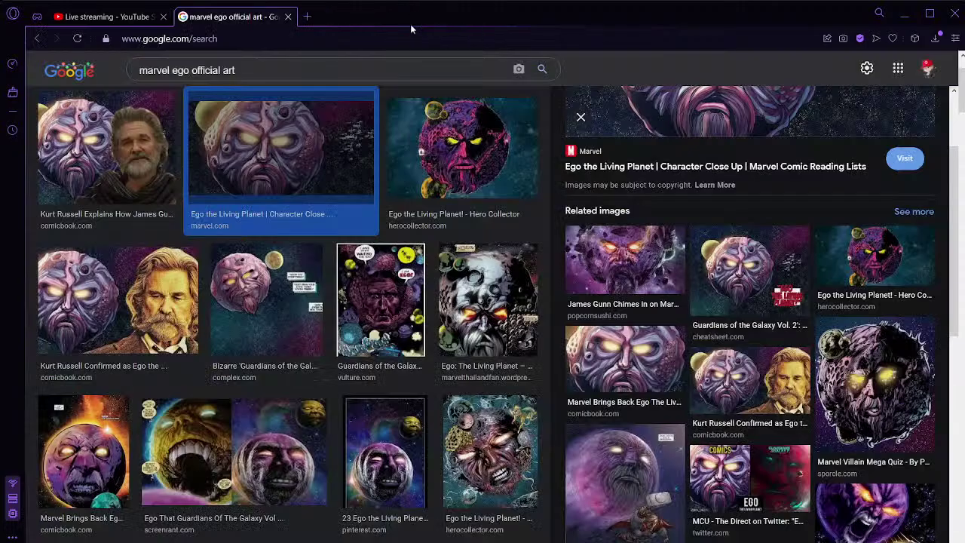
Step: Preview the Showbiz Cheat Sheet Ego picture again and check its related images, opening a blank tab and returning to the search
left_click(749, 268)
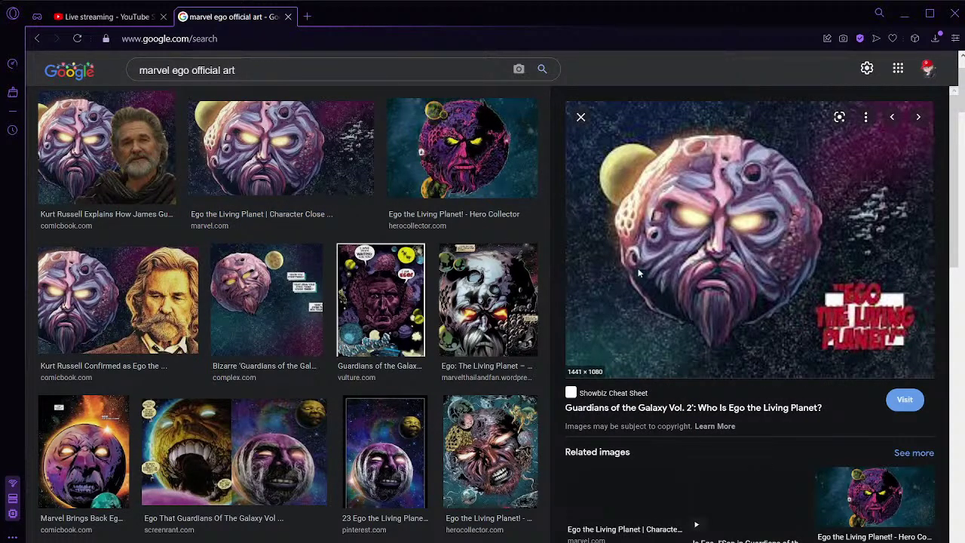
scroll(642, 276, "down", 2)
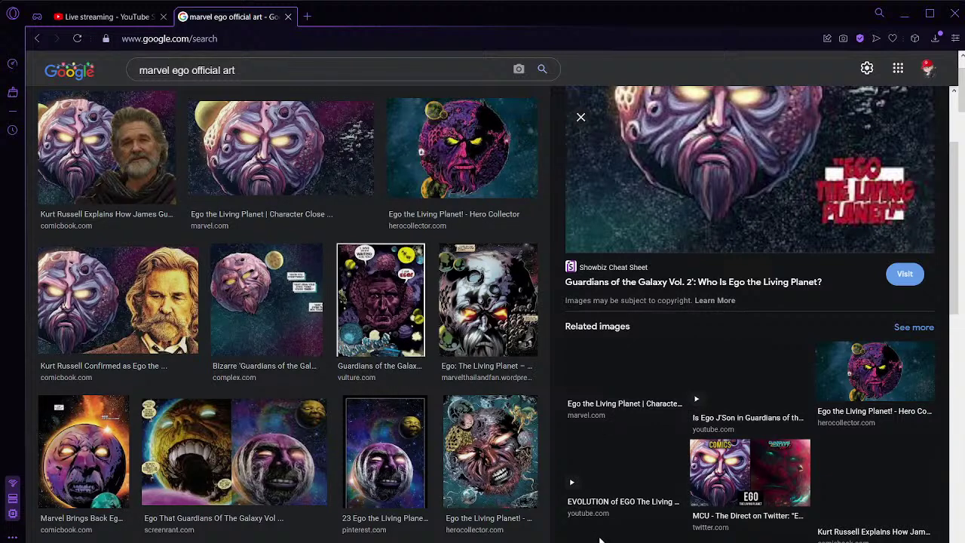
left_click(309, 16)
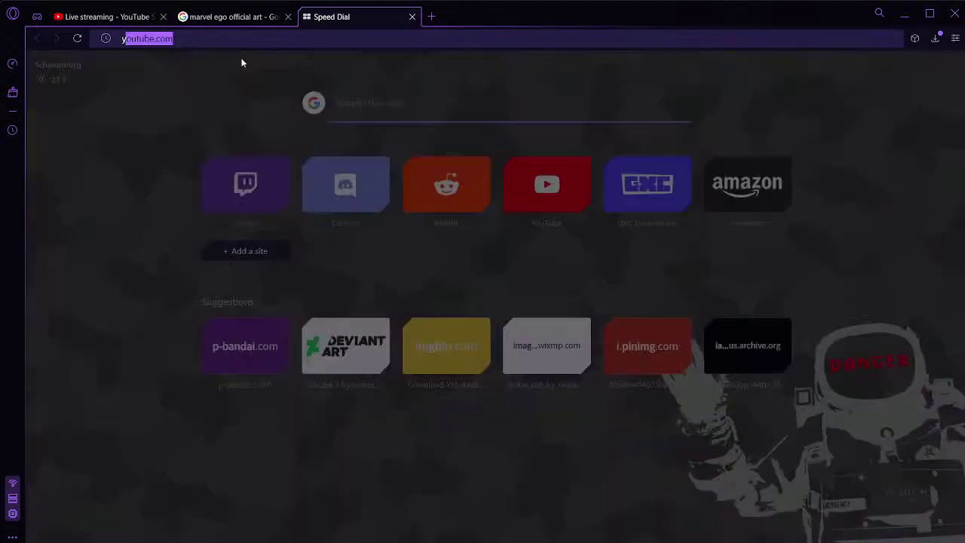
left_click(234, 17)
scroll(701, 185, "up", 2)
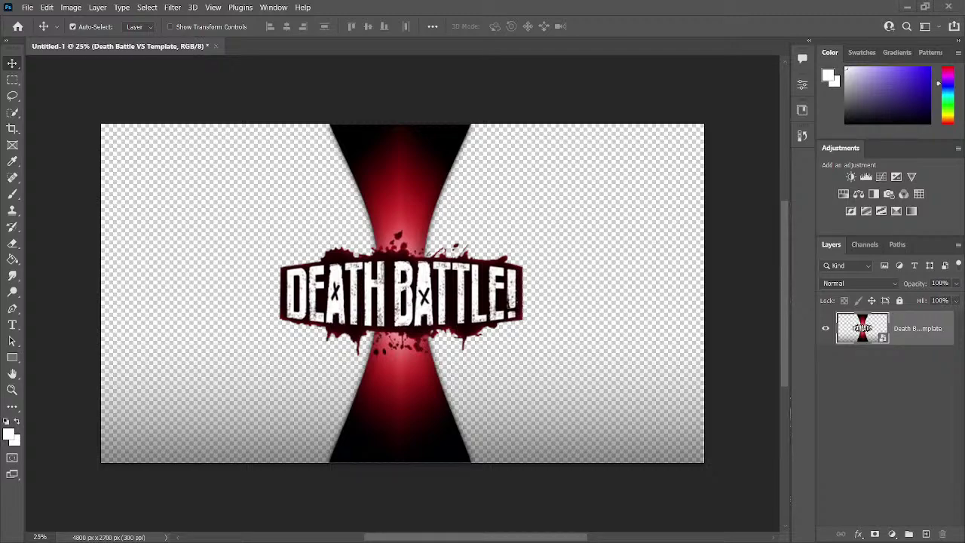
Step: Place the Ego image over the canvas's left half at about 84% scale and -8.53° rotation, behind the Death Battle template
left_click_drag(291, 194, 293, 195)
left_click_drag(528, 324, 415, 380)
left_click_drag(596, 329, 571, 288)
left_click_drag(513, 317, 541, 297)
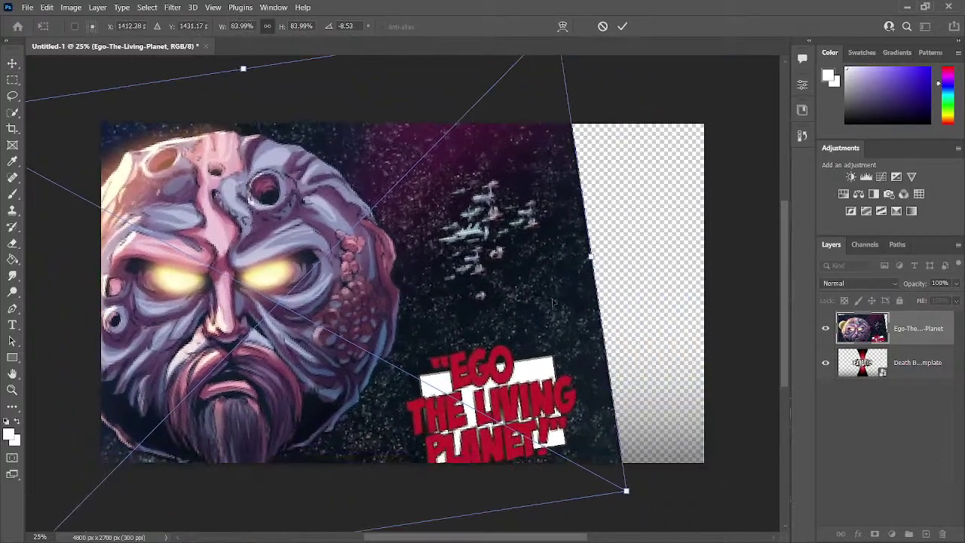
key("Return")
key("ctrl+bracketleft")
mouse_move(214, 281)
left_mouse_down()
mouse_move(208, 271)
mouse_move(190, 287)
left_mouse_up()
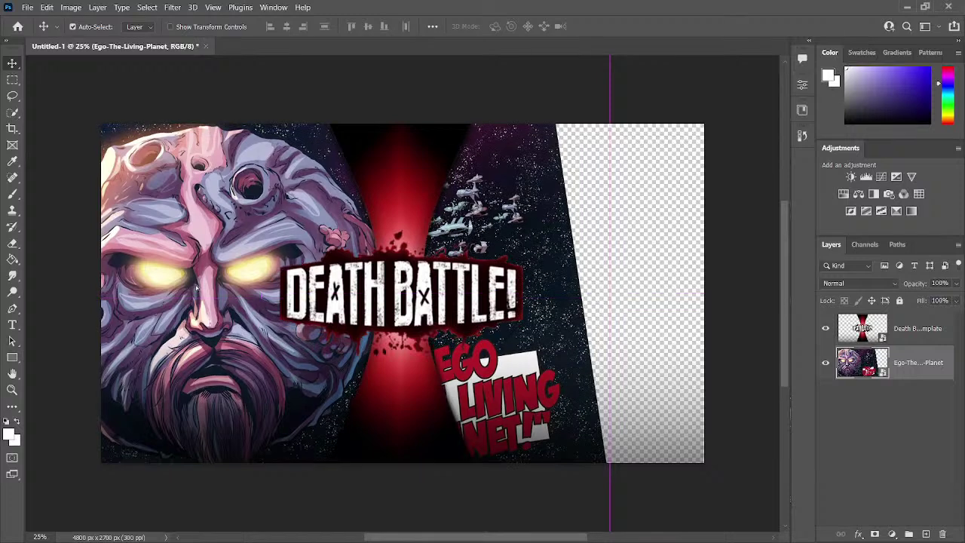
Step: Delete the part of the Ego image that covers the canvas's right half, leaving no selection active
key("e")
key("m")
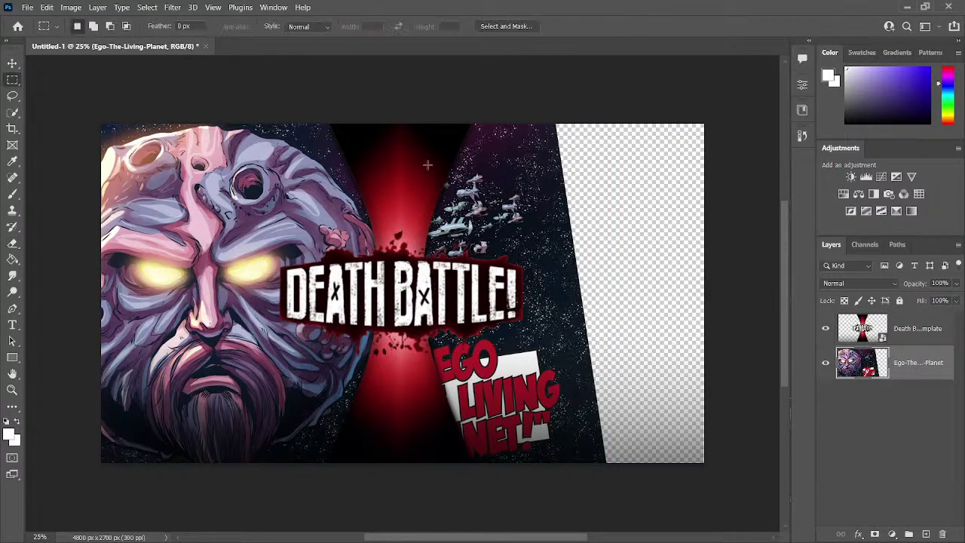
left_click_drag(401, 101, 760, 515)
key("Delete")
key("ctrl+d")
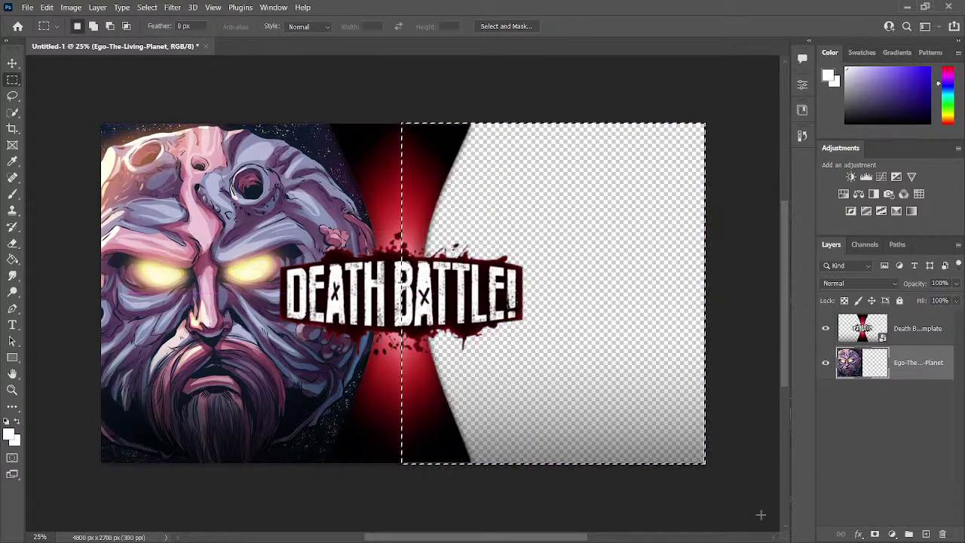
key("v")
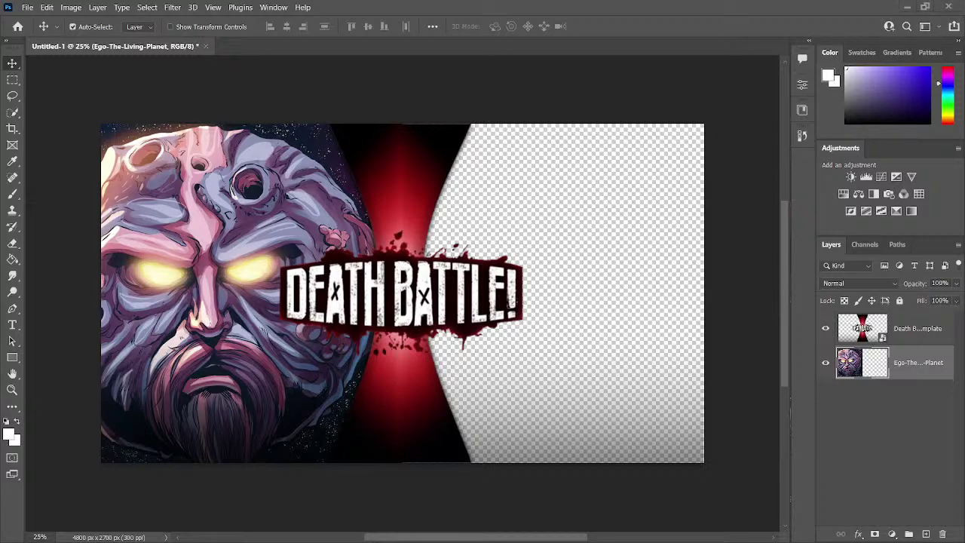
Step: Place the mirrored Green Lantern planet art on the right half at about 505.6% scale and order its layer beneath Ego's
left_click_drag(445, 311, 624, 303)
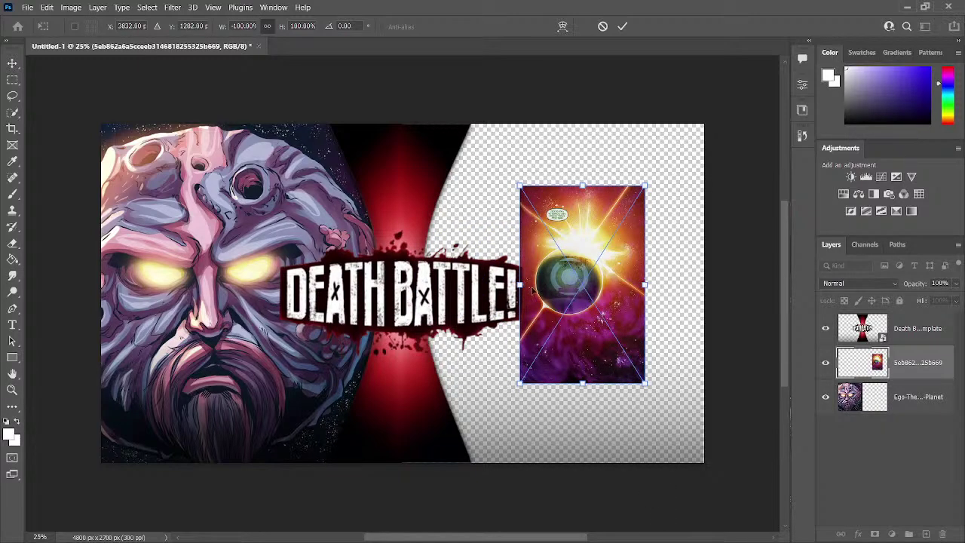
left_click_drag(520, 285, 355, 322)
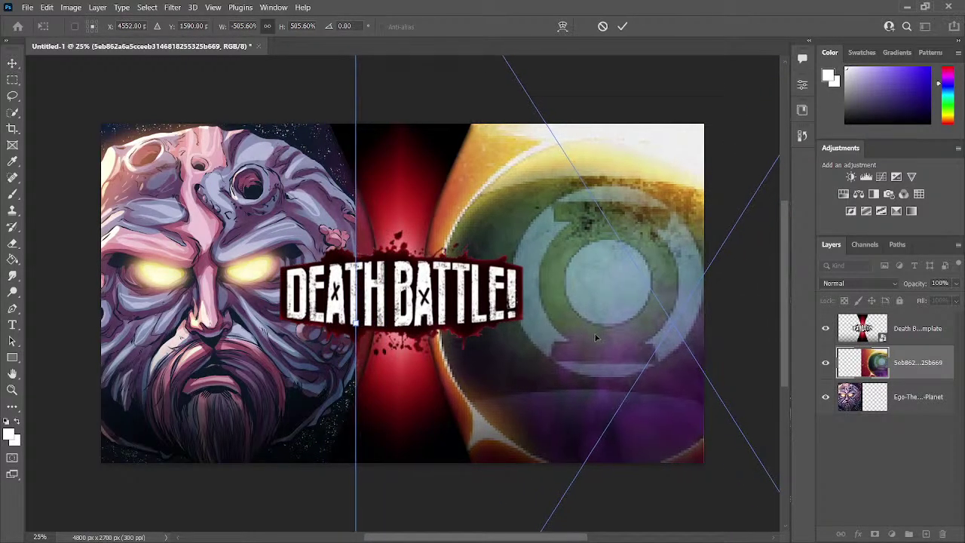
left_click_drag(594, 333, 580, 329)
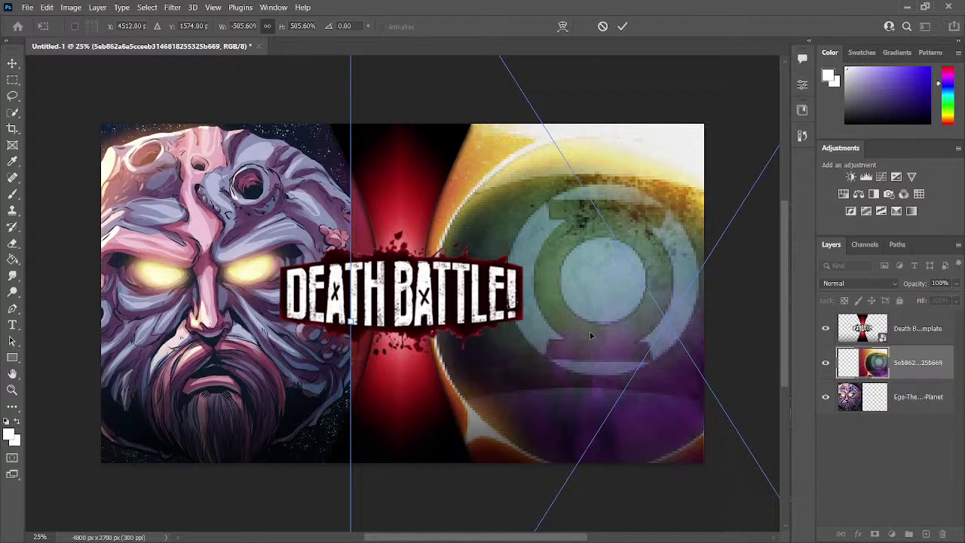
key("Return")
key("e")
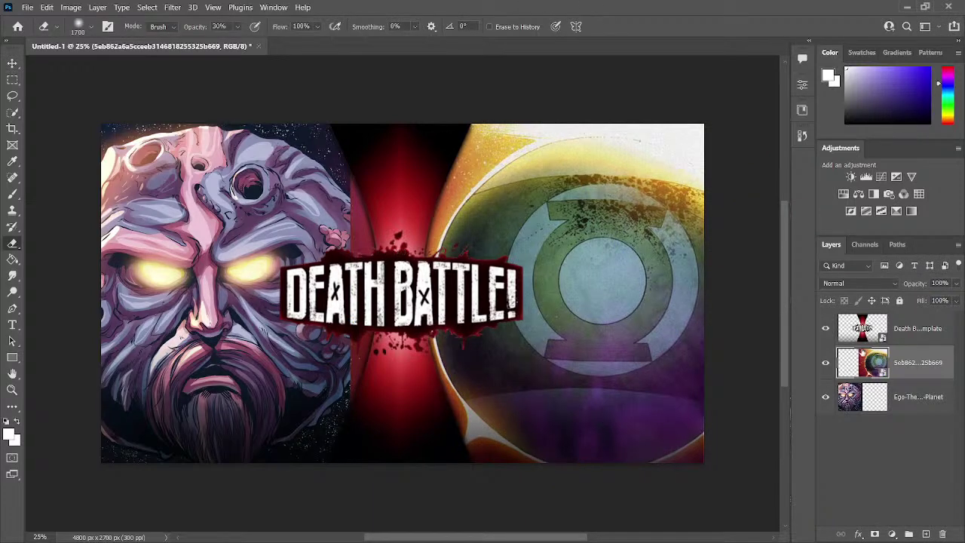
left_click_drag(860, 350, 878, 407)
left_click(888, 368)
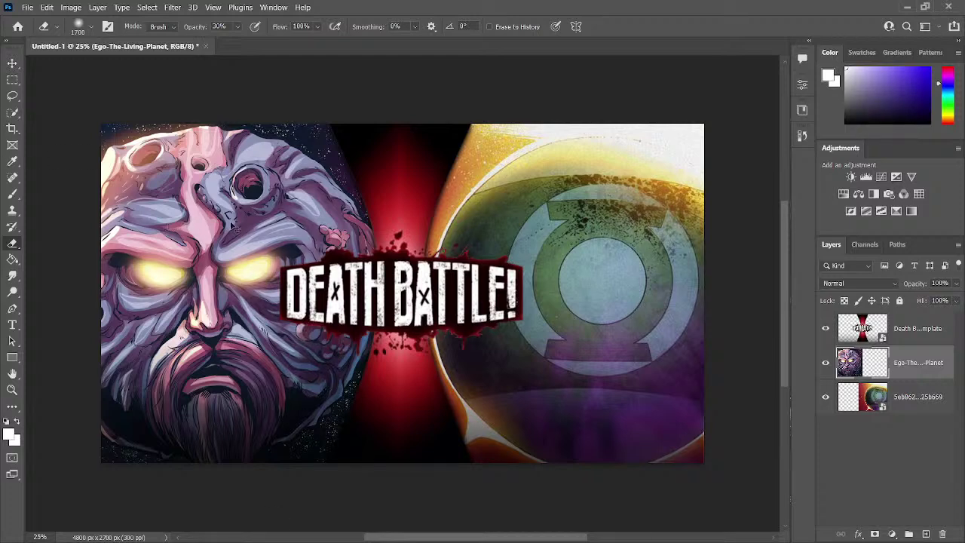
Step: Try moving, mirroring and rotating Ego's face with Free Transform, undo the changes and cancel the transform
key("ctrl+t")
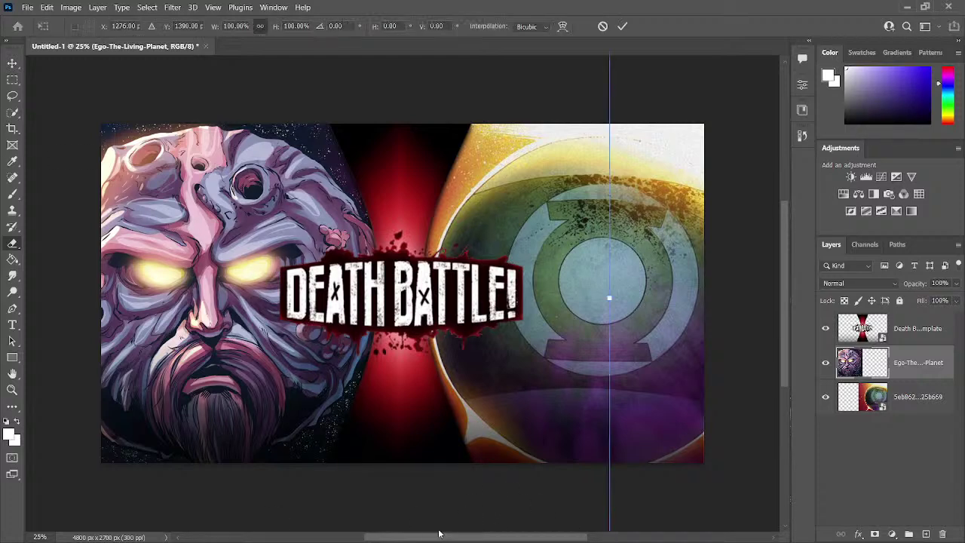
left_click_drag(442, 332, 391, 315)
right_click(391, 314)
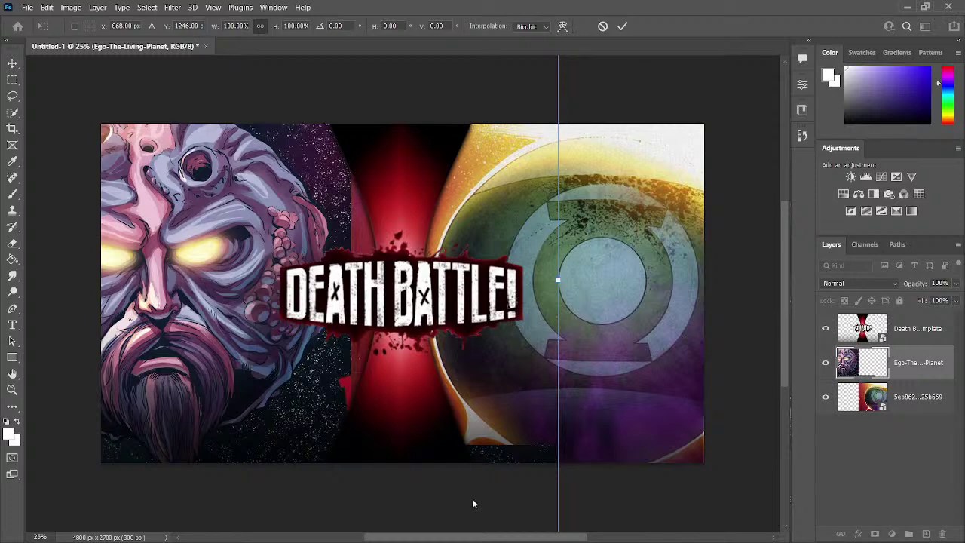
left_click(472, 499)
left_click_drag(312, 263, 248, 294)
left_click_drag(552, 252, 501, 201)
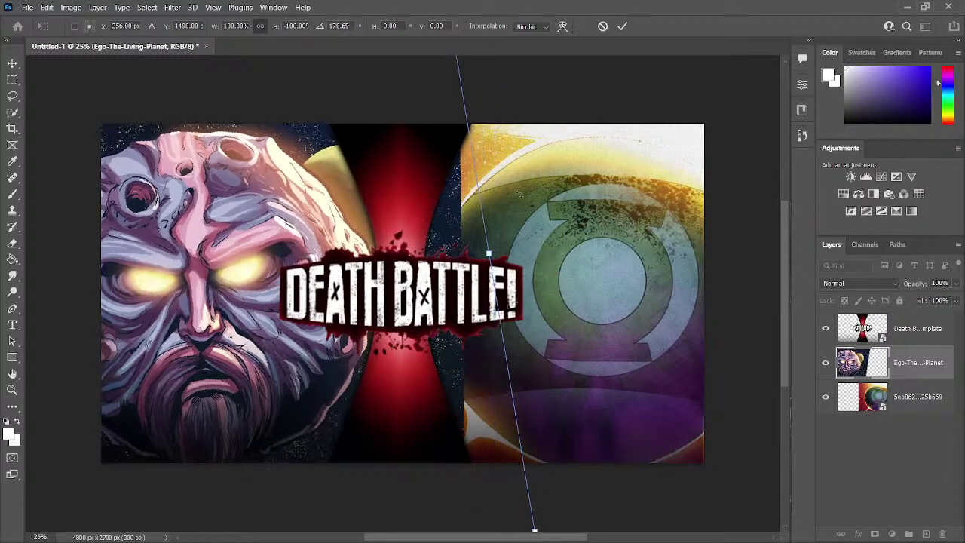
key("ctrl+z")
key("ctrl+z")
key("ctrl+z")
key("ctrl+z")
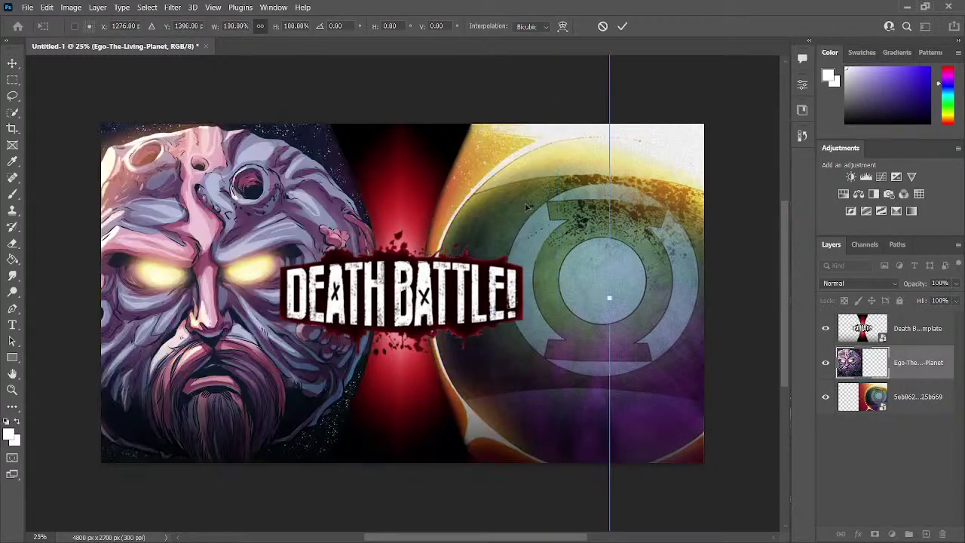
key("Escape")
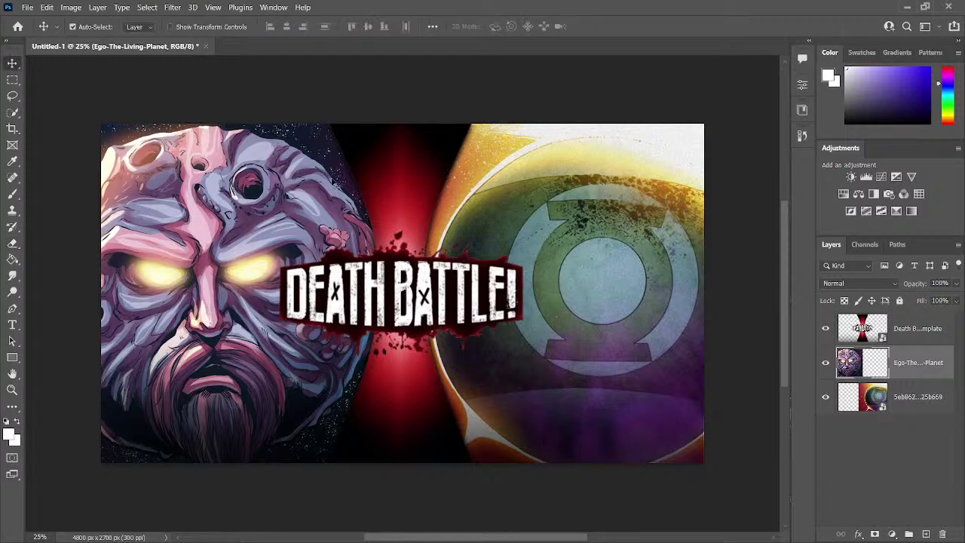
Step: Add a blank layer above the Green Lantern planet image and sample a near-white brush colour from the artwork's bright upper corner
left_click(926, 397)
key("b")
left_click(505, 131, "alt")
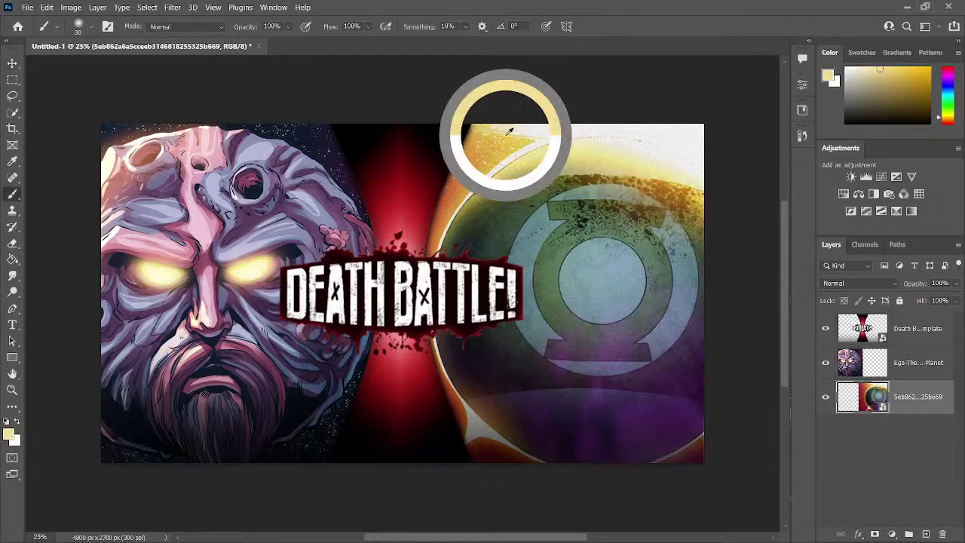
left_click_drag(505, 131, 458, 129)
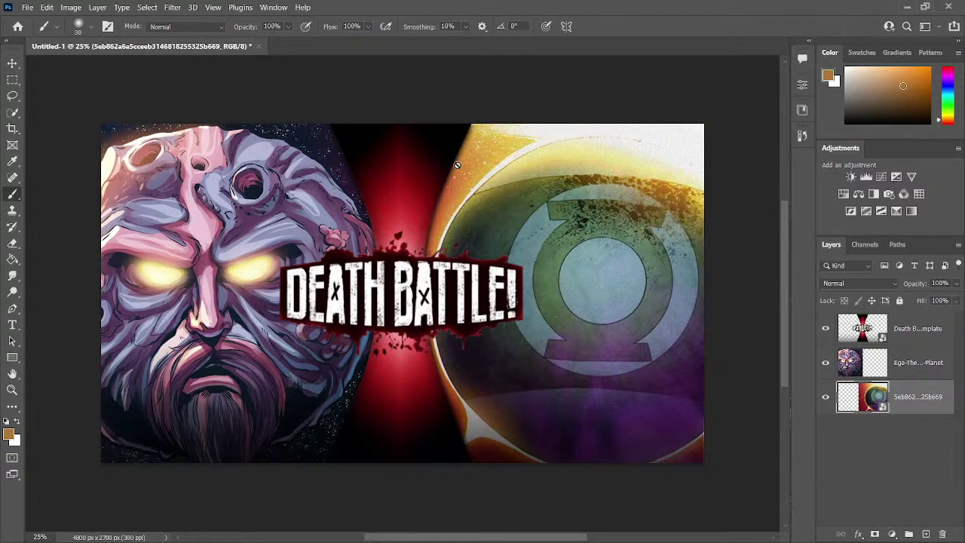
left_click(926, 533)
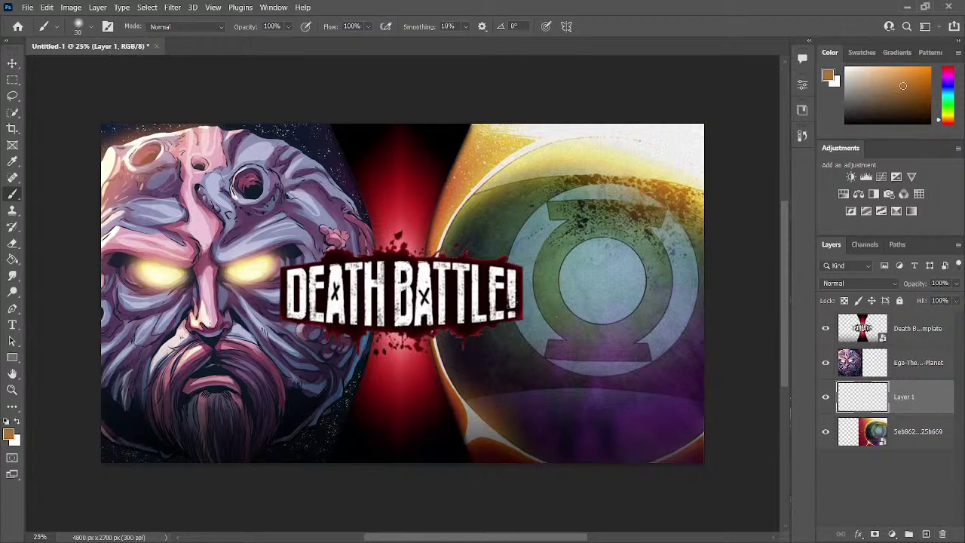
left_click(686, 130, "alt")
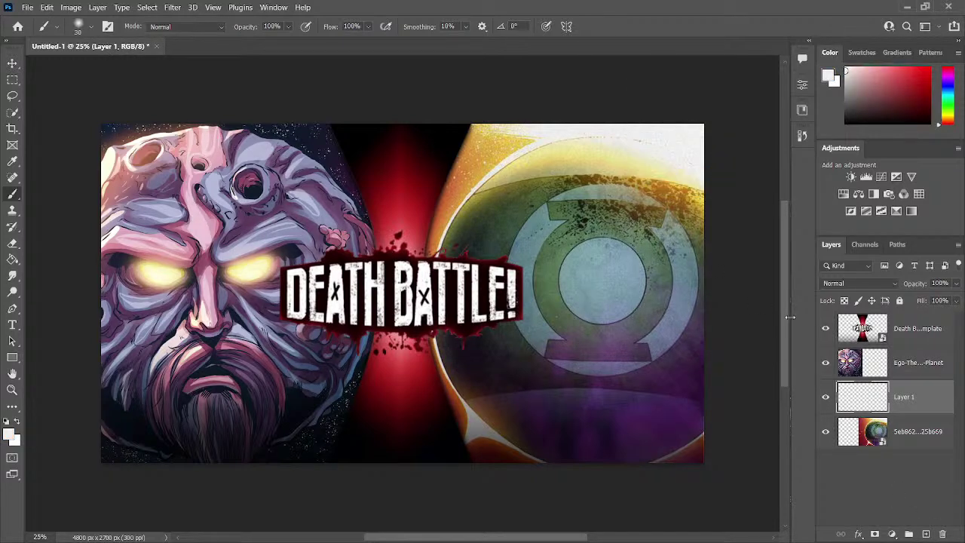
Step: Enlarge the soft brush to about 2520 px, test a stroke beside the central divider and undo it
key("bracketright")
key("bracketright")
key("bracketright")
key("bracketright")
key("bracketright")
key("bracketright")
key("bracketright")
key("bracketright")
key("bracketright")
key("bracketright")
key("bracketright")
key("bracketright")
key("bracketright")
key("bracketright")
key("bracketright")
key("bracketright")
key("bracketright")
key("bracketright")
mouse_move(463, 86)
left_mouse_down()
mouse_move(455, 484)
mouse_move(564, 285)
left_mouse_up()
key("ctrl+z")
Step: Raise Layer 1 above the Ego layer and paint a soft cream glow along the central divider, undoing the first stroke
left_click_drag(896, 401, 897, 345)
mouse_move(452, 271)
left_mouse_down()
mouse_move(452, 495)
mouse_move(531, 169)
left_mouse_up()
key("ctrl+z")
mouse_move(656, 133)
left_mouse_down()
mouse_move(670, 133)
mouse_move(670, 152)
mouse_move(637, 146)
mouse_move(631, 156)
mouse_move(409, 108)
left_mouse_up()
left_click_drag(444, 467, 523, 463)
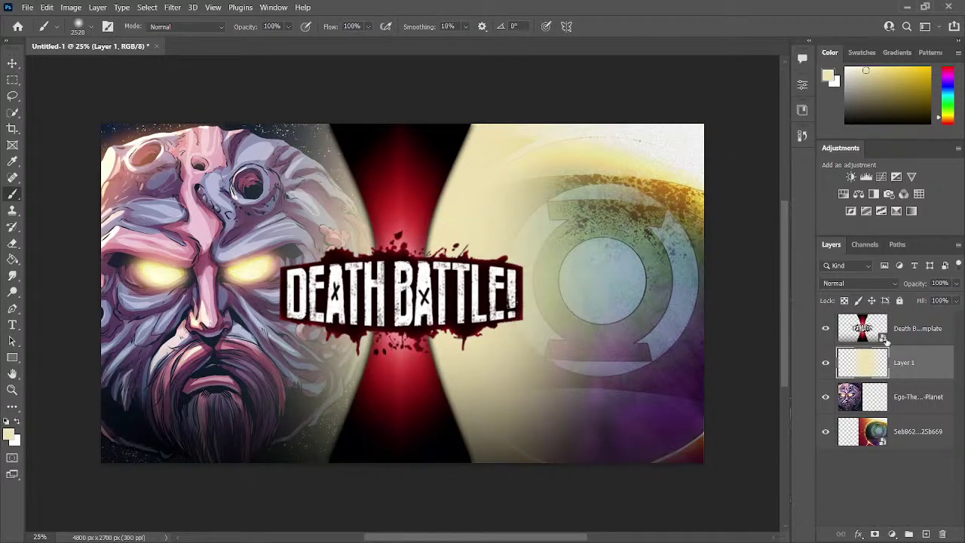
Step: Try moving the cream glow layer beneath the Ego layer and undo the reordering
key("e")
left_click_drag(878, 377, 878, 413)
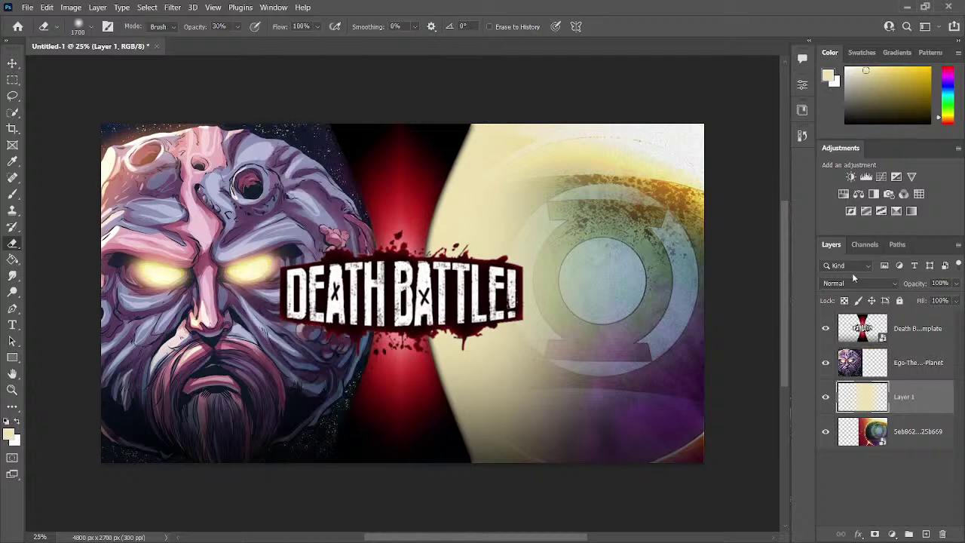
key("ctrl+z")
Step: Delete the cream glow from the canvas's right half using a rectangular selection and deselect it
key("m")
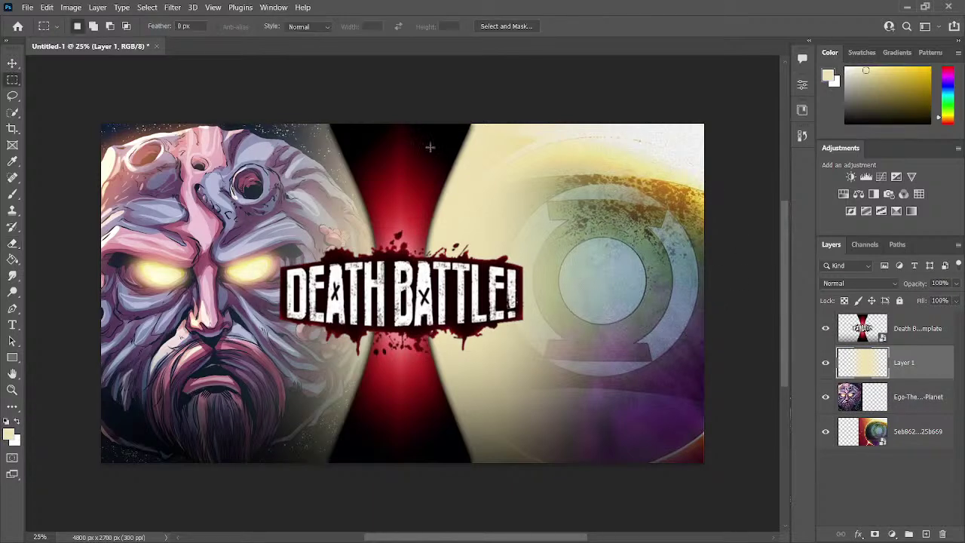
left_click_drag(402, 110, 457, 202)
left_click_drag(693, 410, 375, 411)
left_click_drag(83, 113, 392, 475)
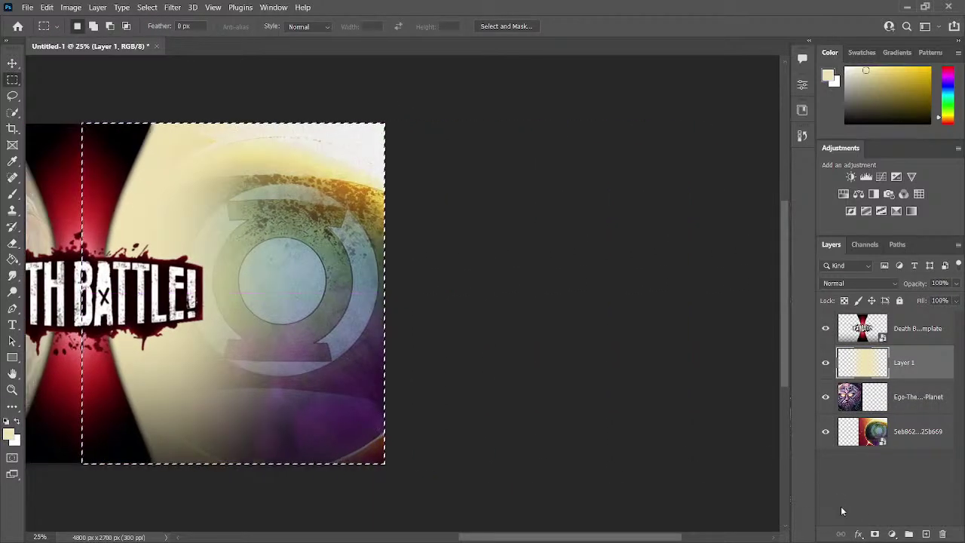
key("Delete")
key("ctrl+d")
Step: Switch to the Brush tool and sample an orange colour from the Green Lantern planet art beside the divider
left_click_drag(317, 343, 495, 337)
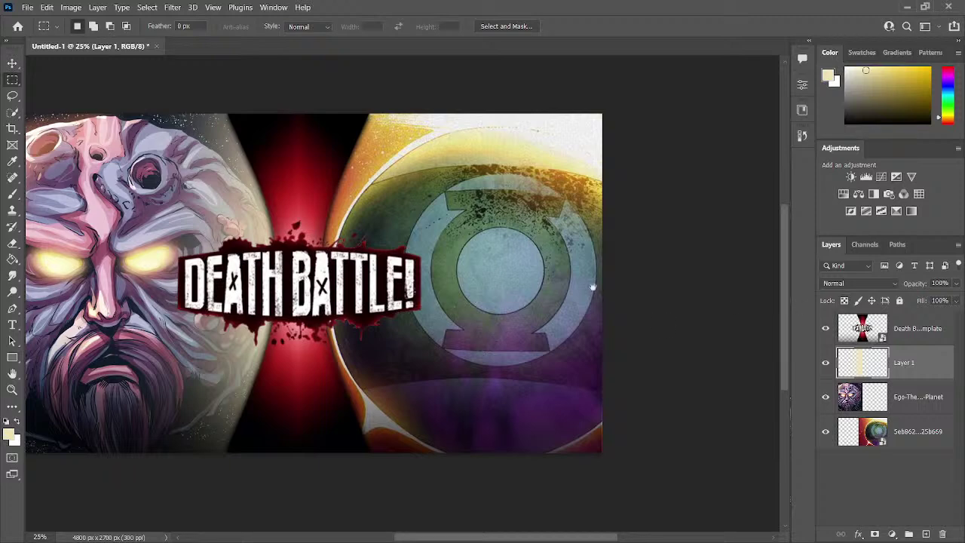
left_click_drag(452, 173, 561, 174)
key("b")
left_click(456, 181, "alt")
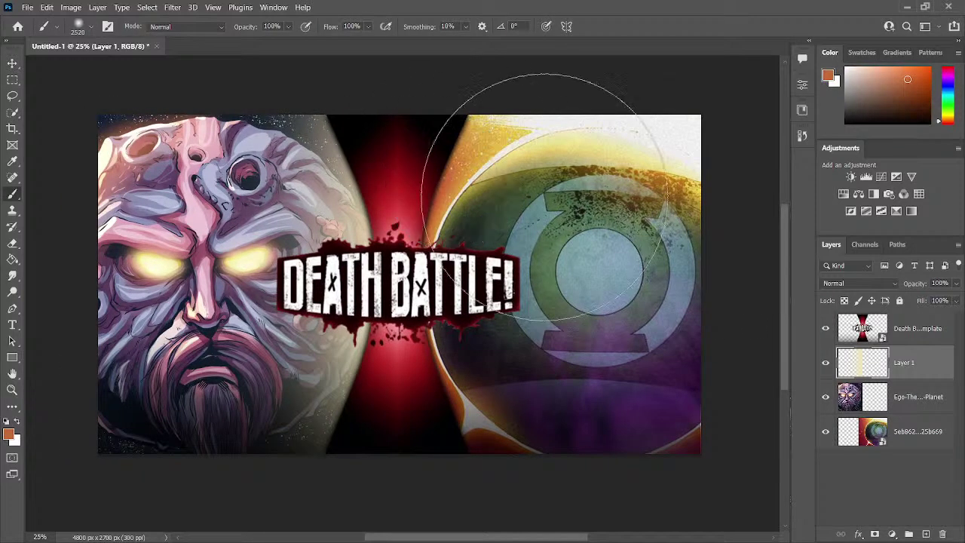
Step: Cycle through the blend modes for the cream glow on Layer 1 and set it to Vivid Light
scroll(872, 285, "down", 3)
key("Down")
key("Down")
key("Down")
key("Down")
key("Down")
key("Down")
key("Down")
key("Down")
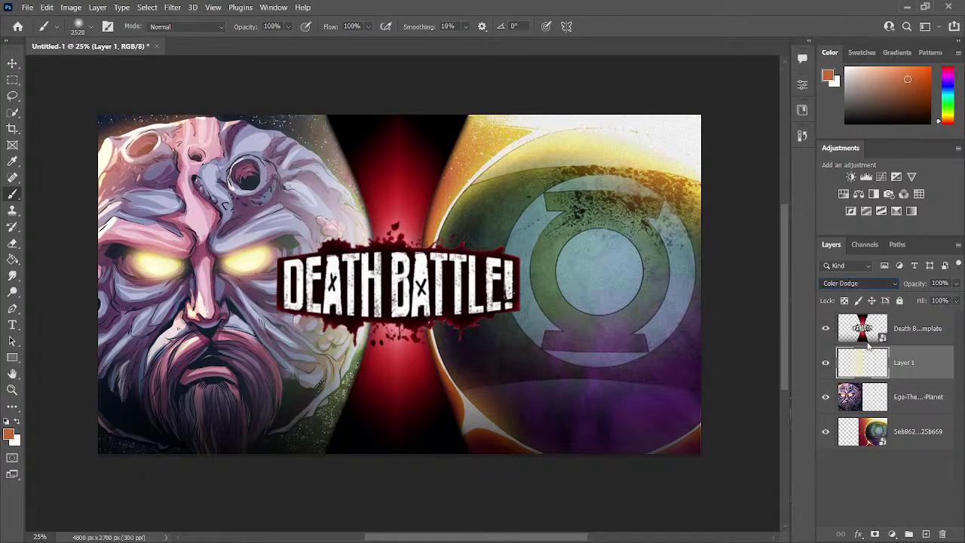
key("Down")
key("Down")
key("Down")
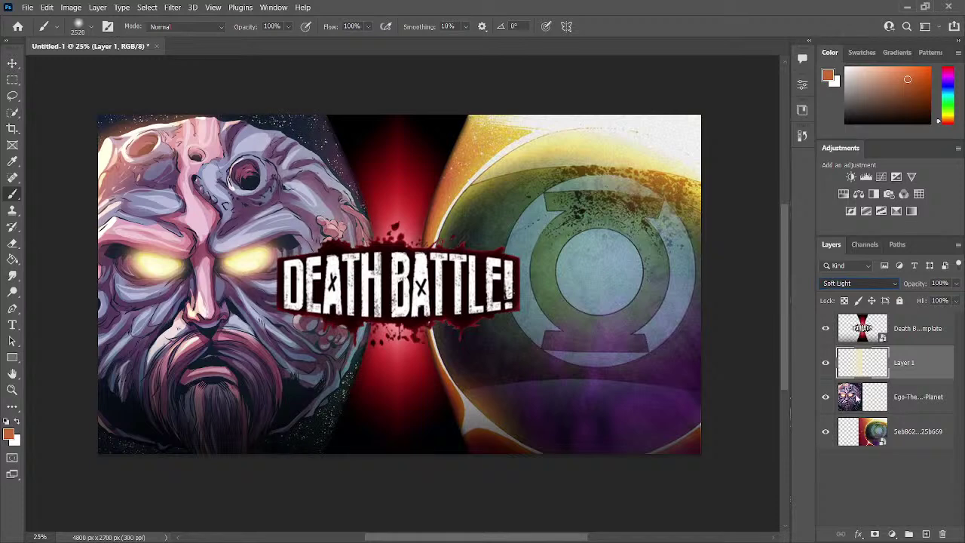
key("Down")
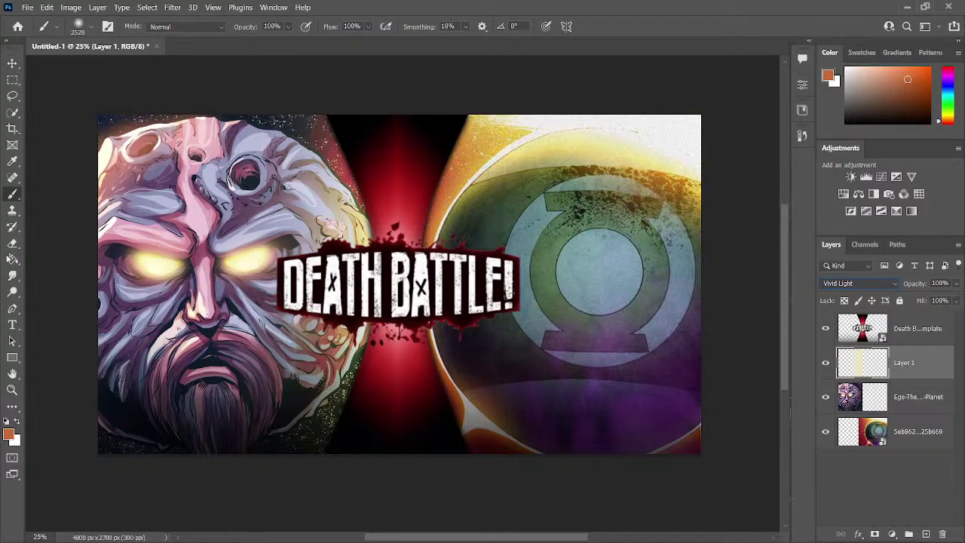
Step: Merge all visible layers of the thumbnail into a single layer and switch to the Hand tool
key("ctrl+minus")
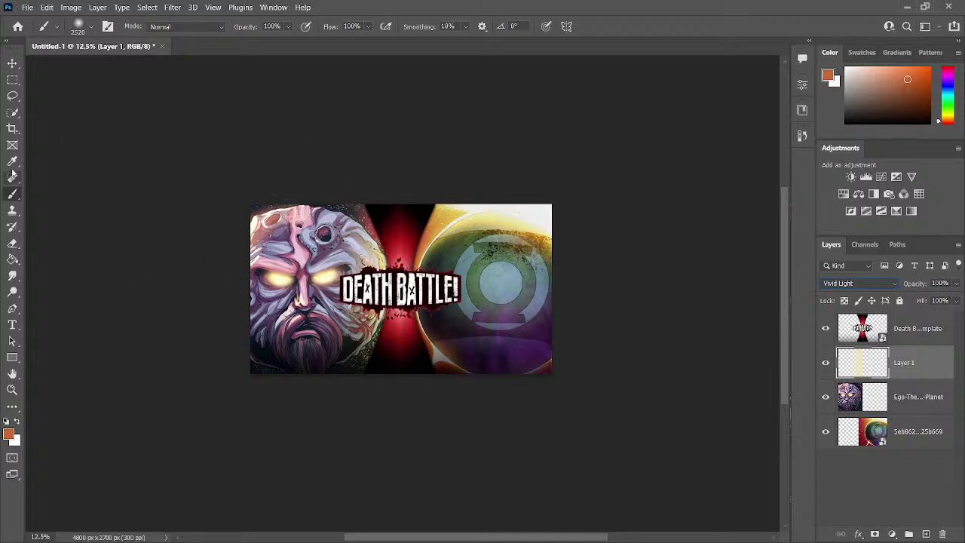
key("v")
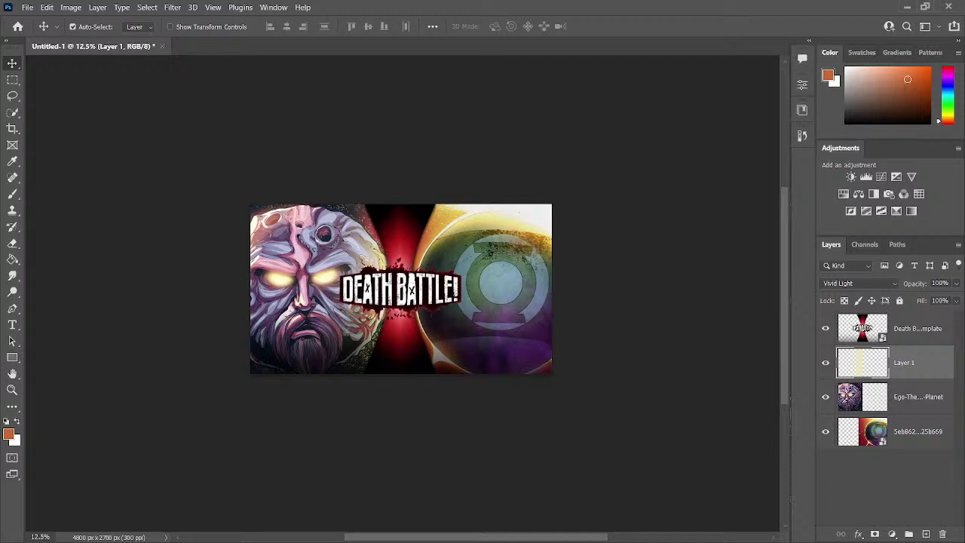
key("ctrl+shift+e")
key("h")
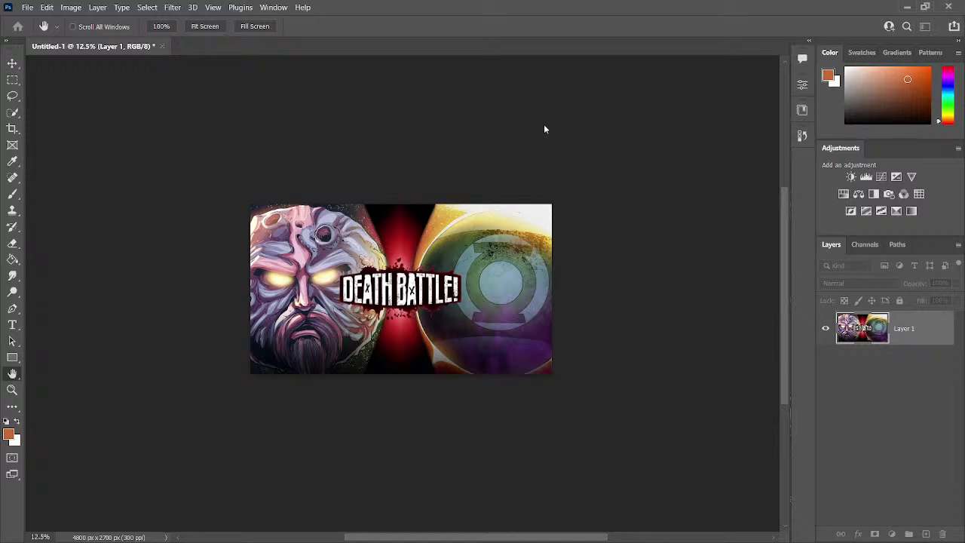
Step: In a new 4800 × 2700 px document, enlarge the placed Death Battle VS Template to fill the whole canvas
key("v")
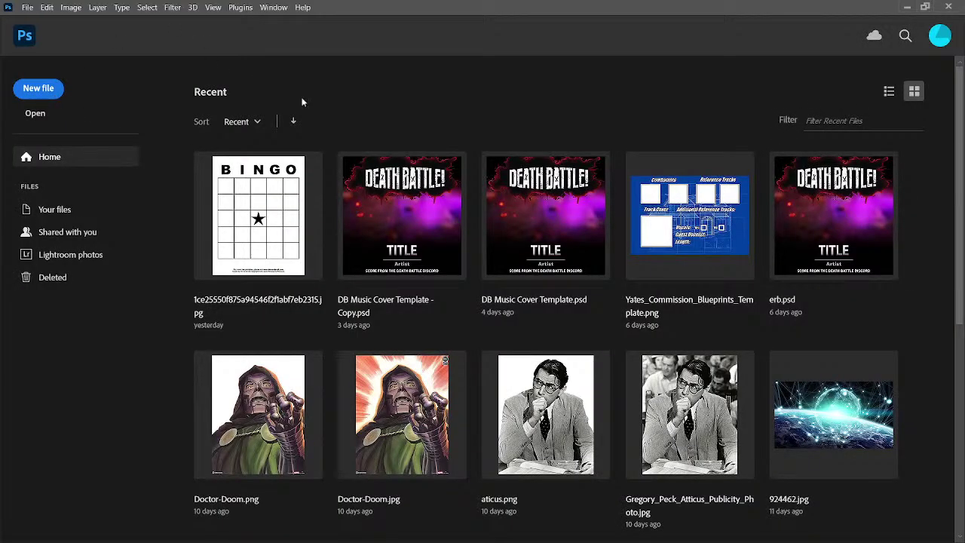
key("Escape")
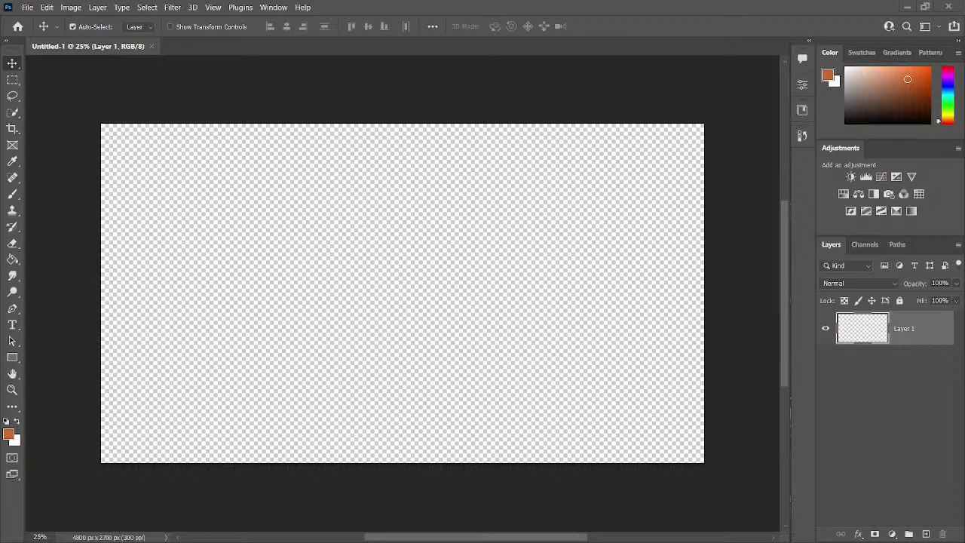
left_click_drag(402, 169, 402, 123)
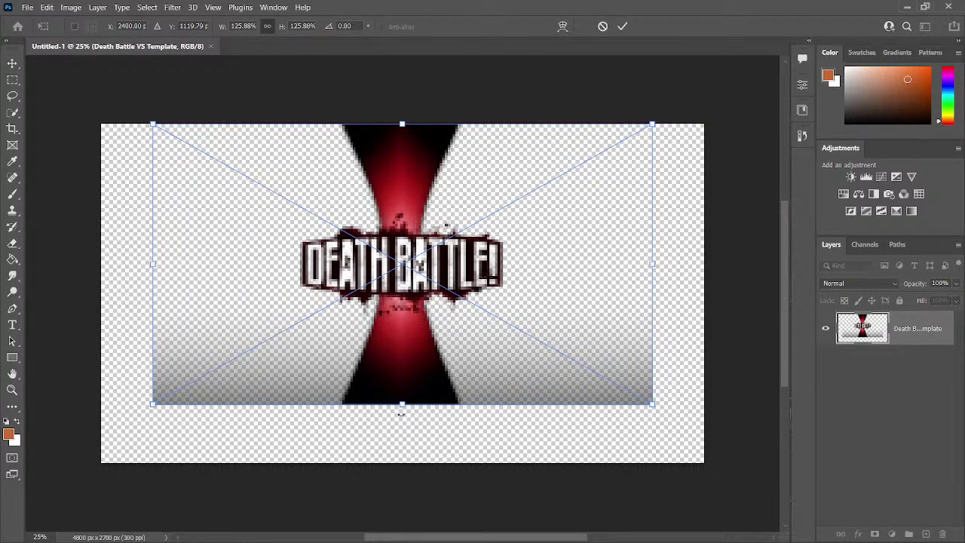
left_click_drag(401, 404, 402, 462)
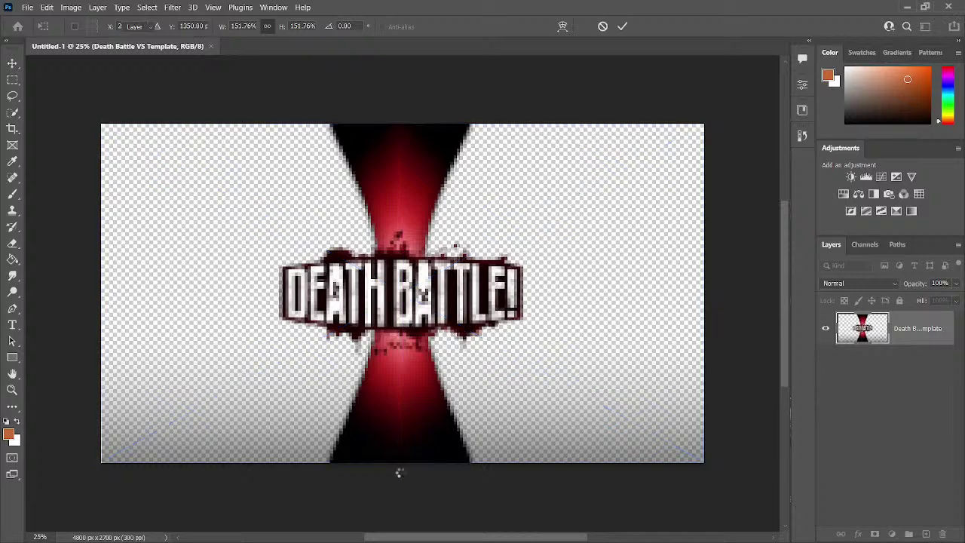
key("Return")
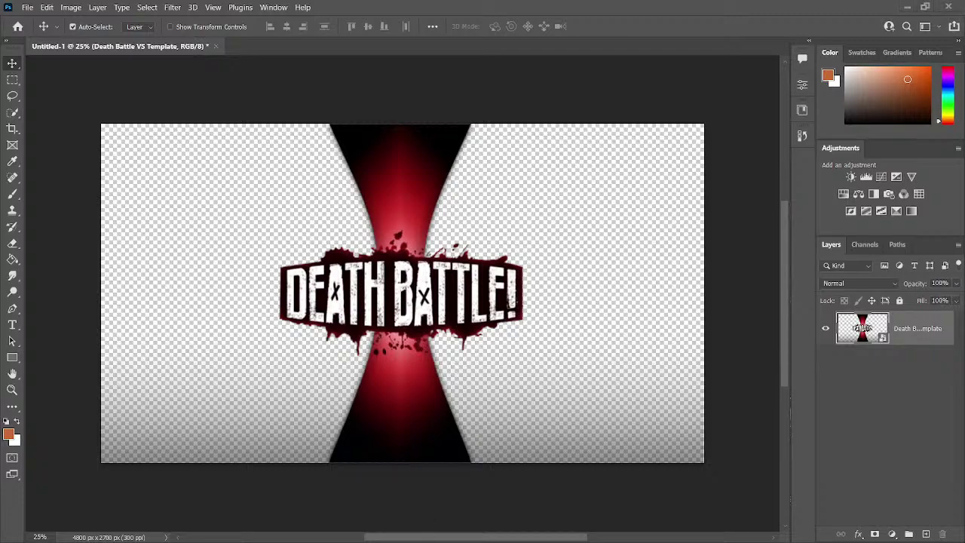
Step: Place the optimusprimal14 artwork, enlarge it beyond the canvas and position the robot's face on the right half
left_click_drag(287, 237, 286, 237)
left_click_drag(230, 291, 22, 339)
left_click_drag(429, 273, 631, 388)
key("ctrl+minus")
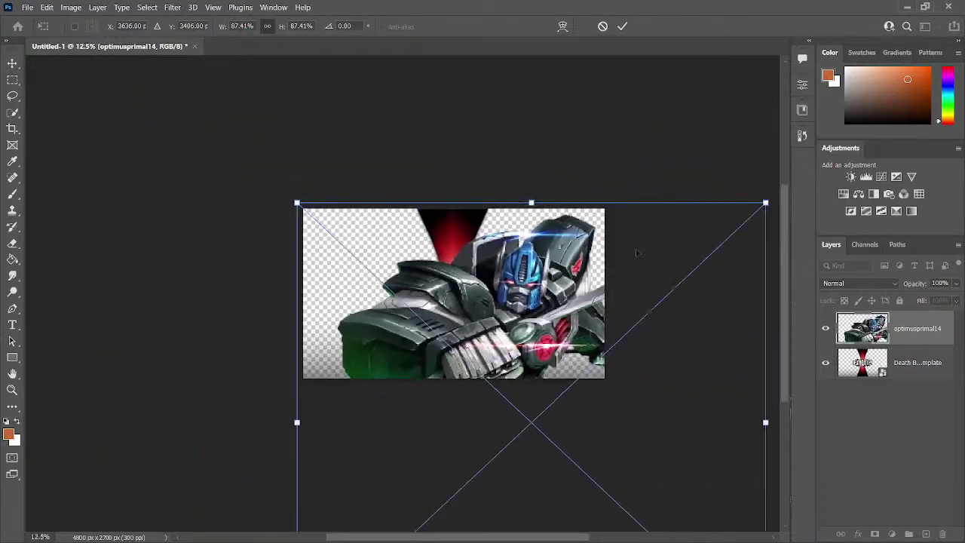
left_click_drag(519, 197, 565, 250)
key("Return")
Step: Order the optimusprimal14 layer beneath the VS template and shift the face into the right half's upper area
left_click_drag(895, 364, 862, 326)
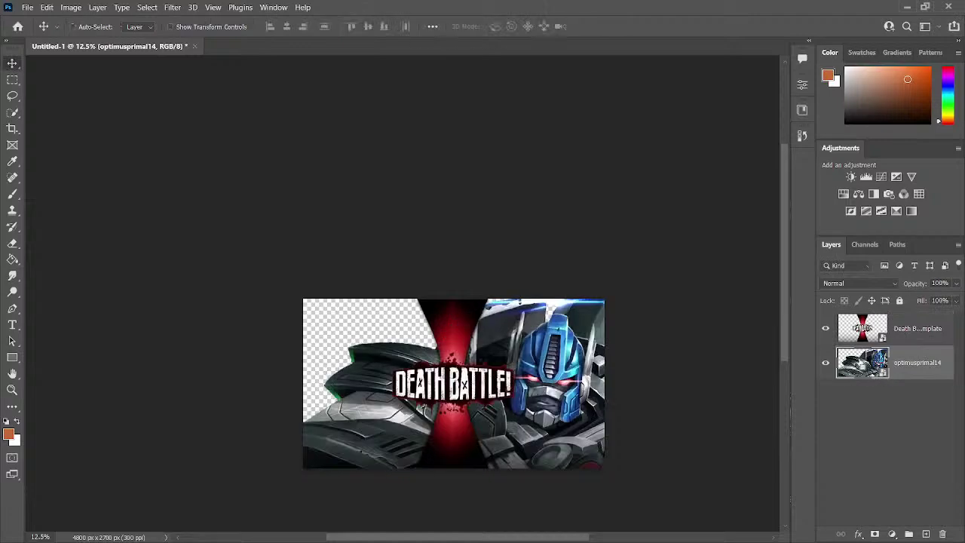
key("ctrl+0")
key("ctrl+minus")
key("ctrl+minus")
left_click_drag(556, 298, 568, 287)
Step: Delete the part of the optimusprimal14 artwork covering the canvas's left half using a rectangular selection
key("e")
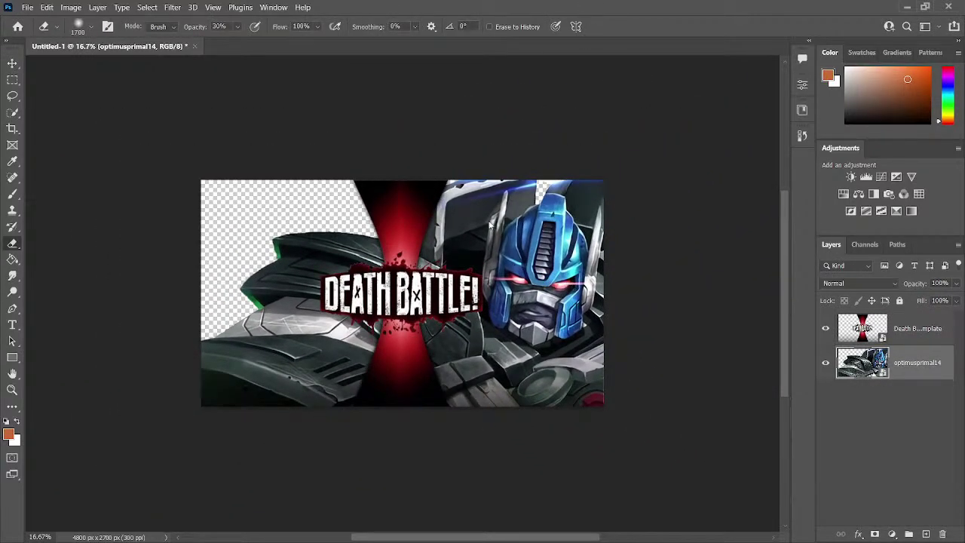
key("m")
left_click_drag(201, 180, 400, 420)
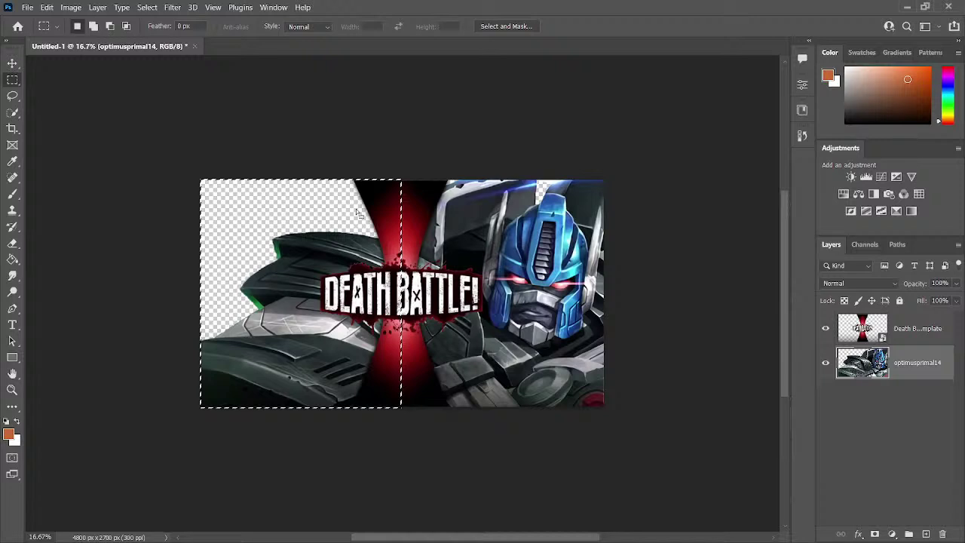
key("ctrl+h")
key("Delete")
key("b")
mouse_move(358, 213)
left_mouse_down()
mouse_move(301, 194)
mouse_move(355, 206)
left_mouse_up()
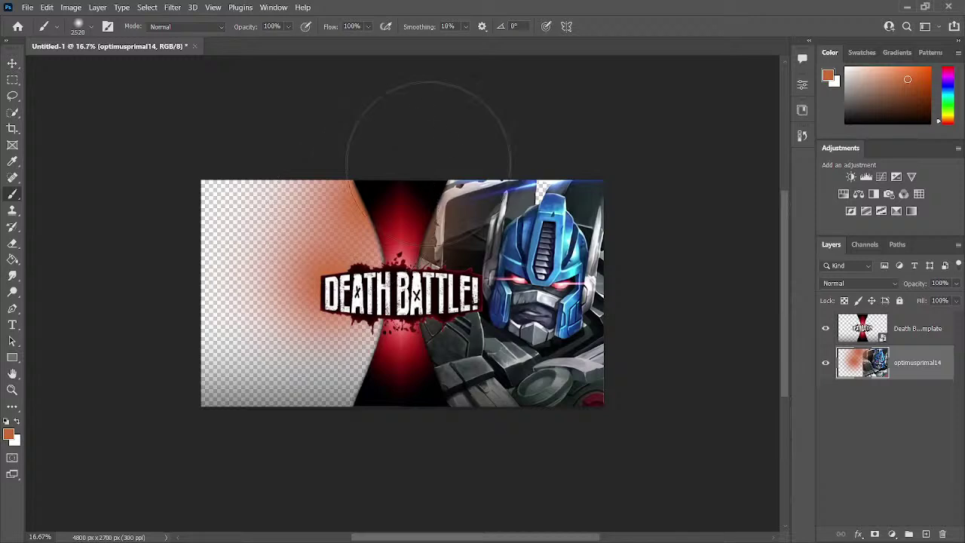
key("ctrl+z")
key("ctrl+z")
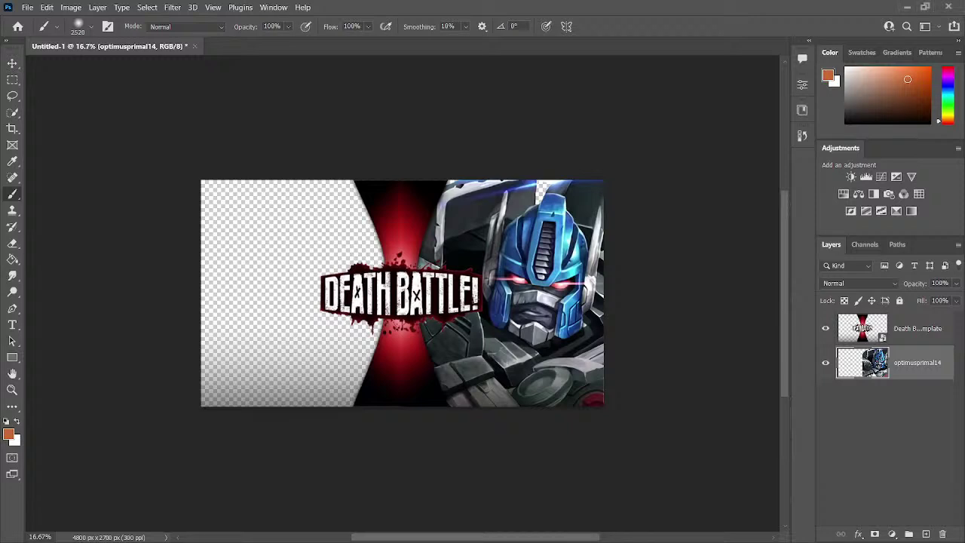
Step: Try the SeekPng Mega Man artwork flipped, rotated and enlarged on the canvas's left half, and delete its layer
key("v")
key("e")
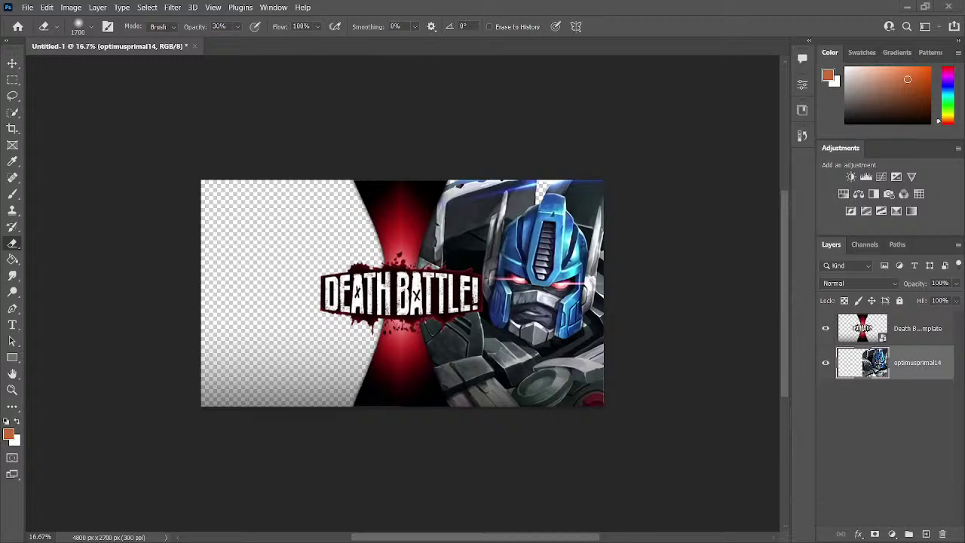
left_click_drag(398, 293, 201, 287)
left_click_drag(270, 524, 417, 213)
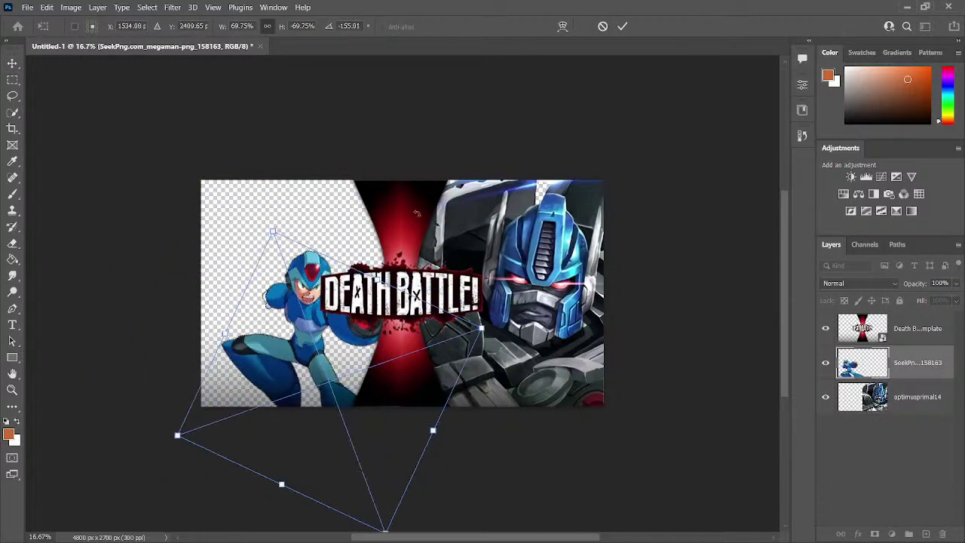
left_click_drag(373, 276, 503, 174)
right_click(360, 312)
left_click(392, 498)
left_click_drag(530, 515, 435, 443)
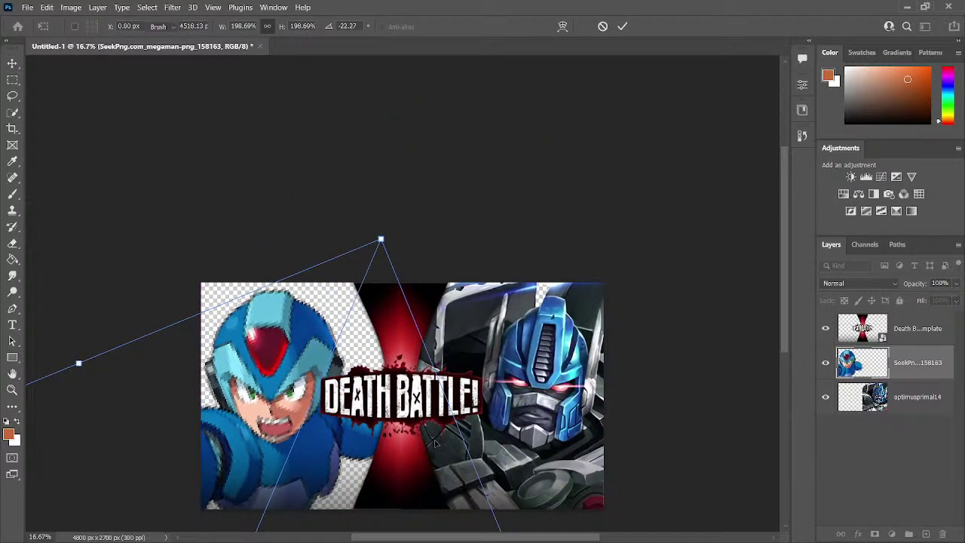
key("Return")
key("e")
scroll(388, 378, "up", 2)
scroll(389, 379, "down", 2)
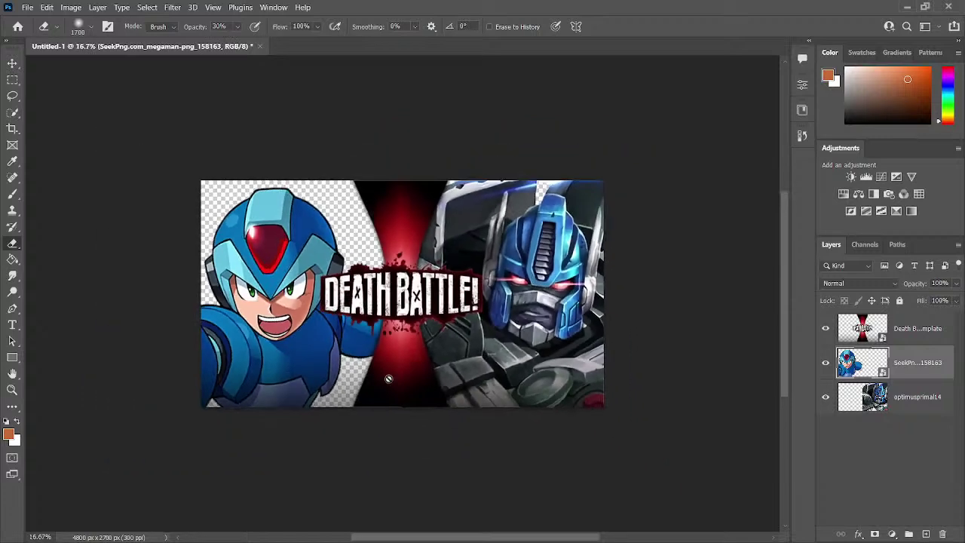
key("Delete")
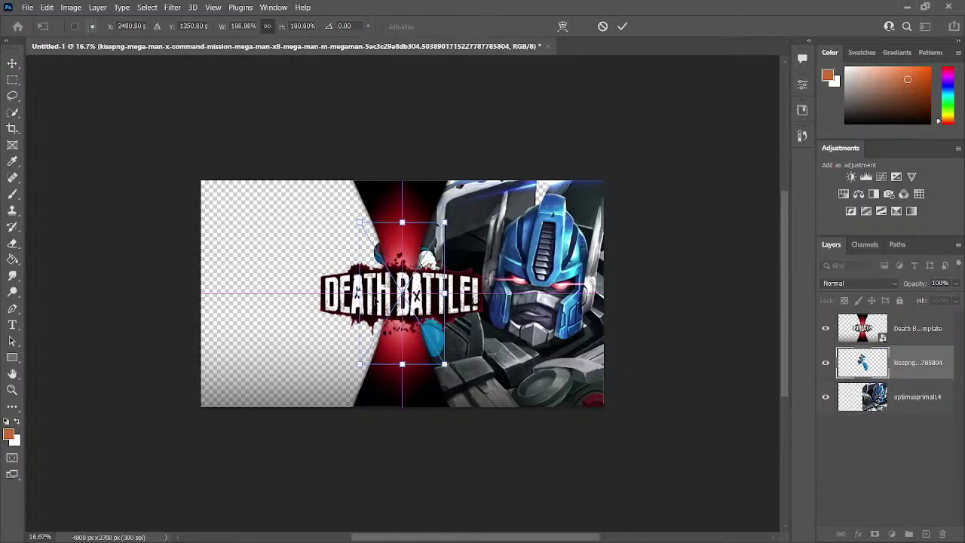
Step: Enlarge the placed kisspng Mega Man X artwork to about 610% with a slight -1.17° rotation and position it in the left half
left_click_drag(389, 301, 240, 396)
left_click_drag(650, 382, 616, 352)
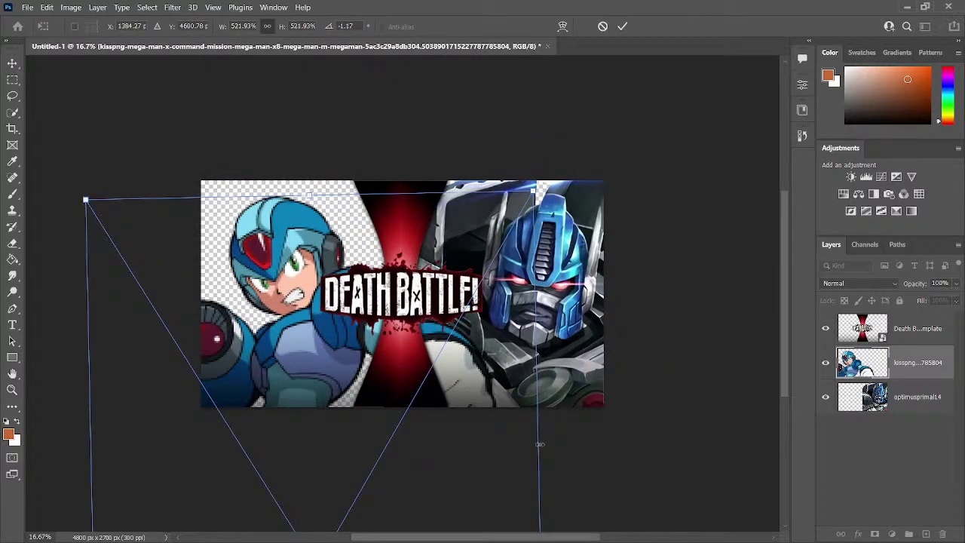
left_click_drag(540, 440, 505, 453)
left_click_drag(311, 192, 310, 171)
left_click_drag(320, 230, 314, 258)
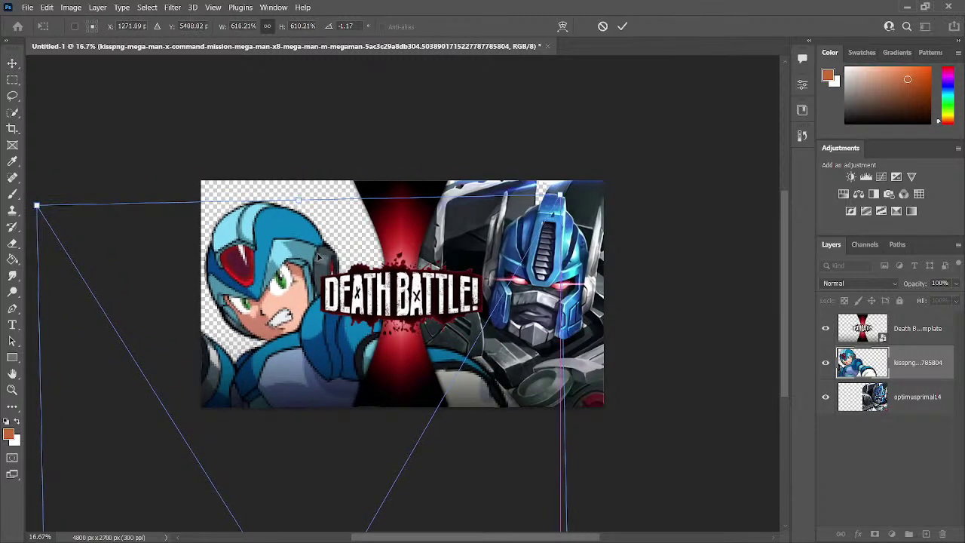
key("Return")
Step: Nudge the Mega Man X artwork slightly left and send its layer beneath the optimusprimal14 layer
scroll(339, 223, "up", 2)
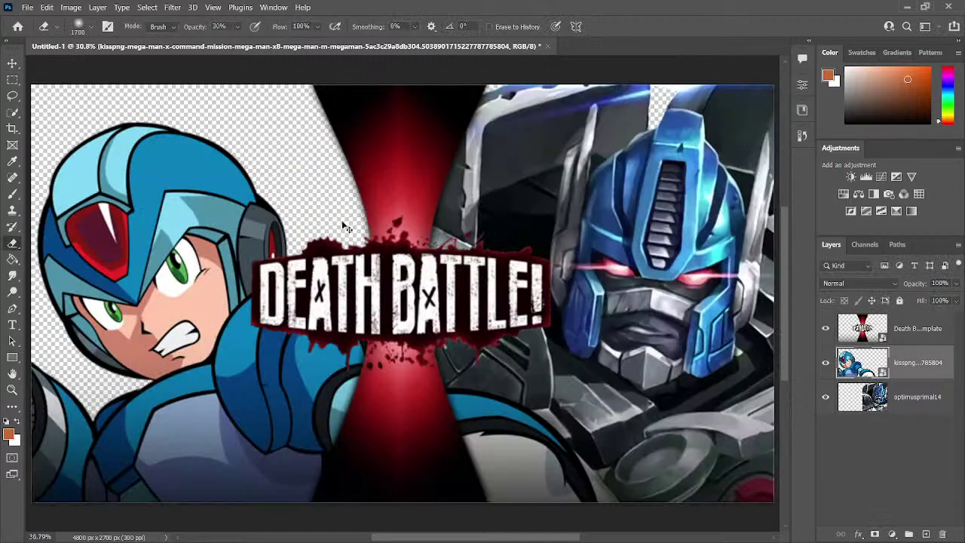
scroll(345, 226, "down", 1)
key("v")
left_click_drag(227, 246, 218, 245)
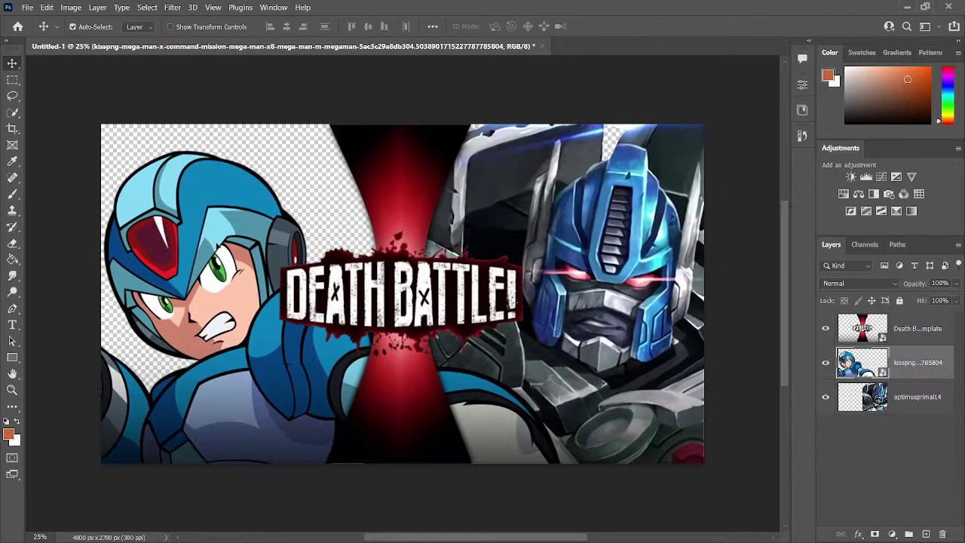
key("ctrl+bracketleft")
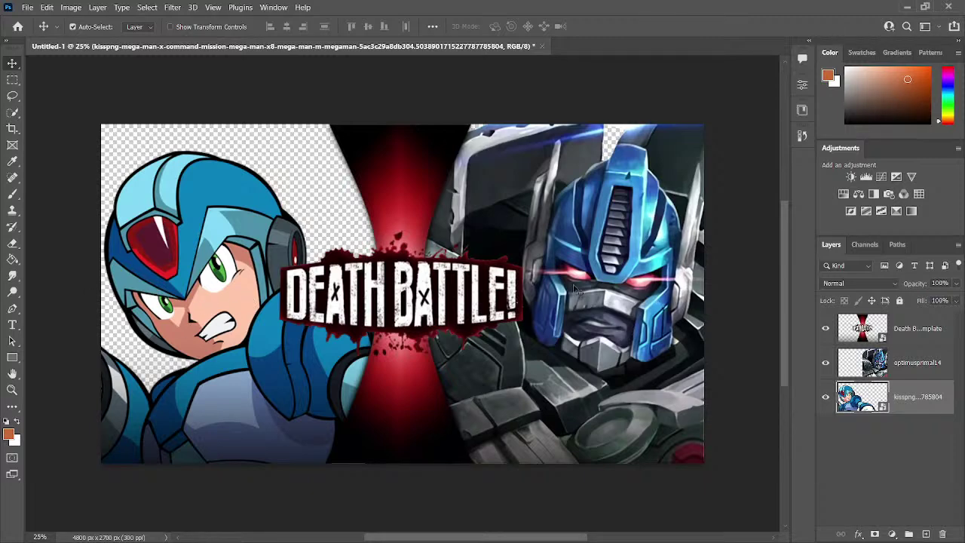
Step: Select the optimusprimal14 layer and start a Pen path along the upper edge of the robot's shoulder armour
left_click(656, 294)
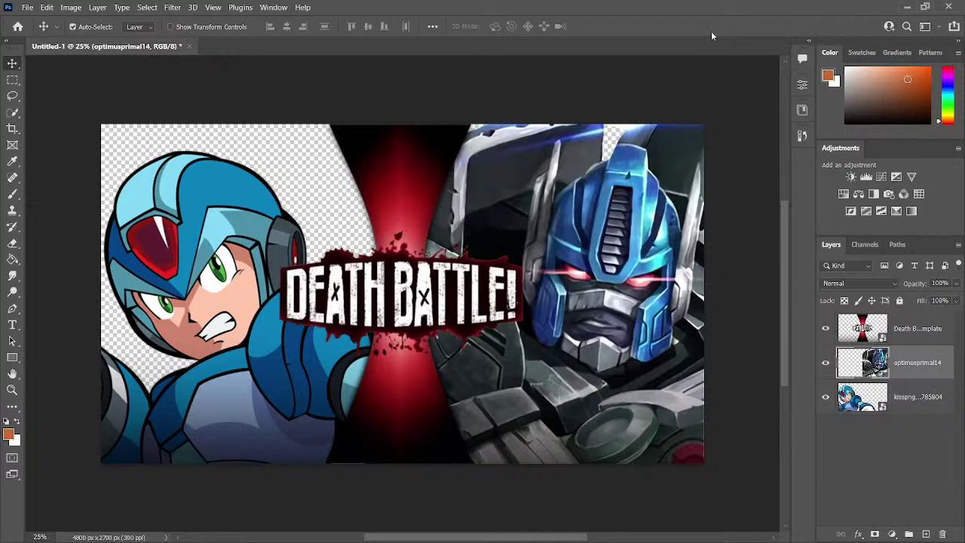
key("space")
scroll(598, 207, "up", 3)
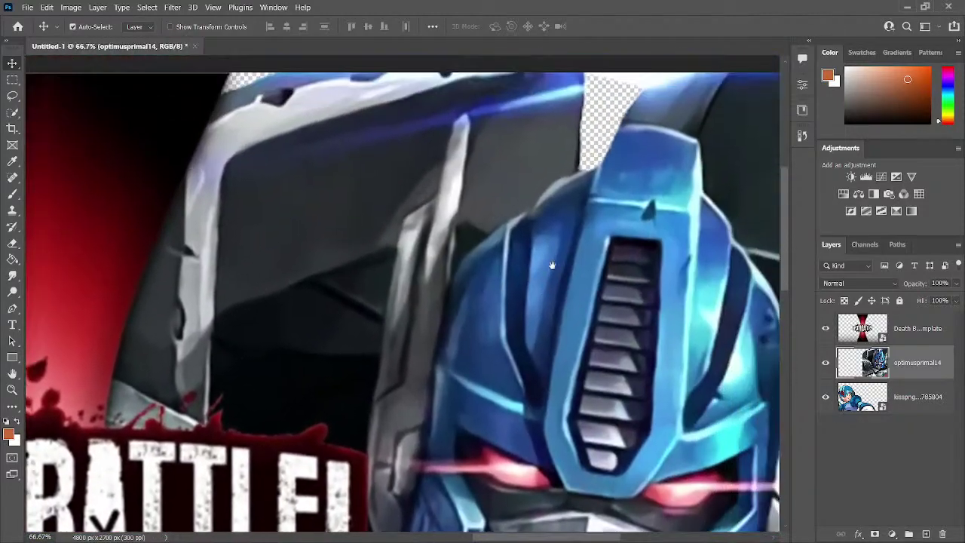
left_click_drag(551, 265, 355, 214)
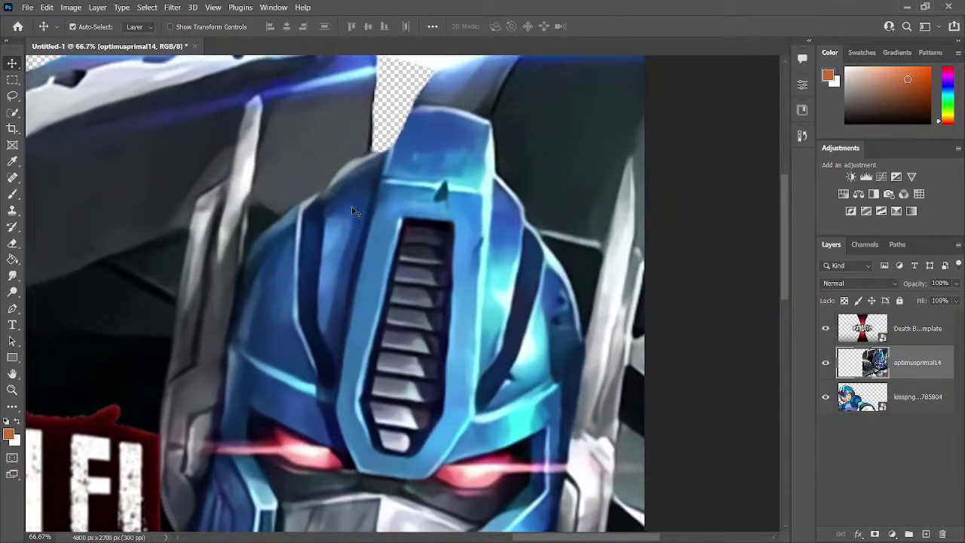
key("p")
left_click_drag(330, 150, 535, 226)
left_click(188, 164)
left_click(312, 104)
left_click_drag(333, 107, 349, 109)
left_click(441, 114)
left_click_drag(527, 113, 543, 113)
key("v")
left_click_drag(493, 226, 465, 273)
key("ctrl+z")
key("ctrl+z")
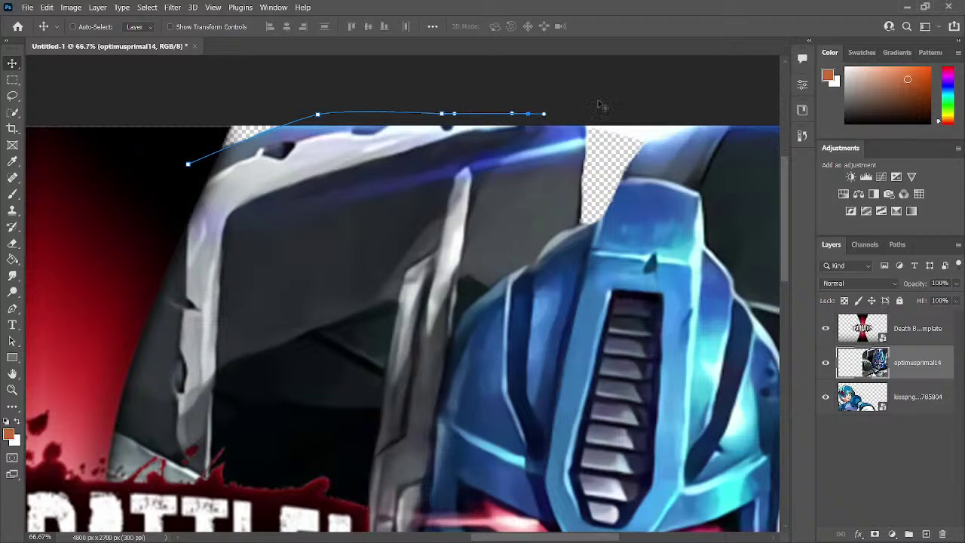
Step: Continue the Pen path around the transparent gap beside the robot's helmet crest and out above the canvas
key("p")
left_click(580, 110)
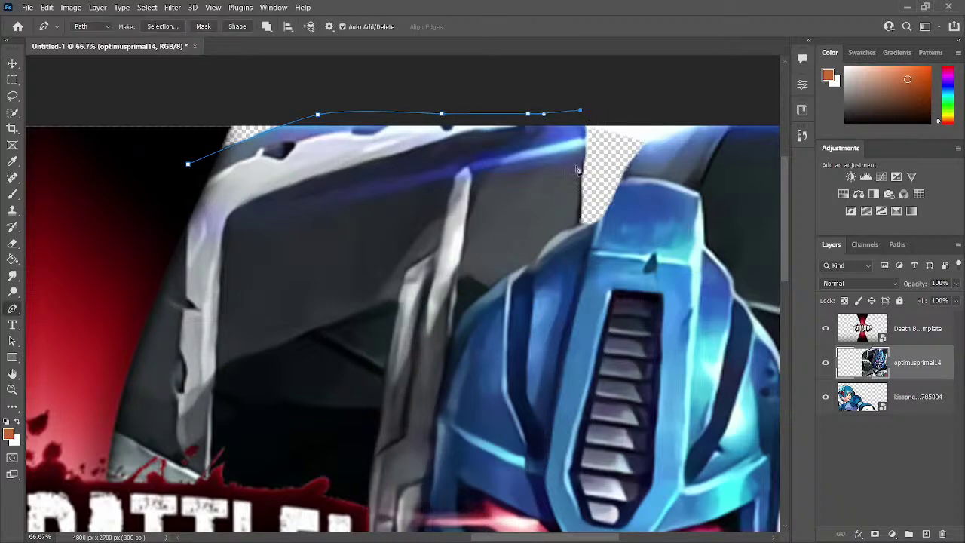
left_click(585, 122)
left_click_drag(581, 176, 583, 229)
left_click_drag(603, 214, 609, 211)
mouse_move(646, 142)
left_mouse_down()
mouse_move(660, 142)
mouse_move(661, 132)
left_mouse_up()
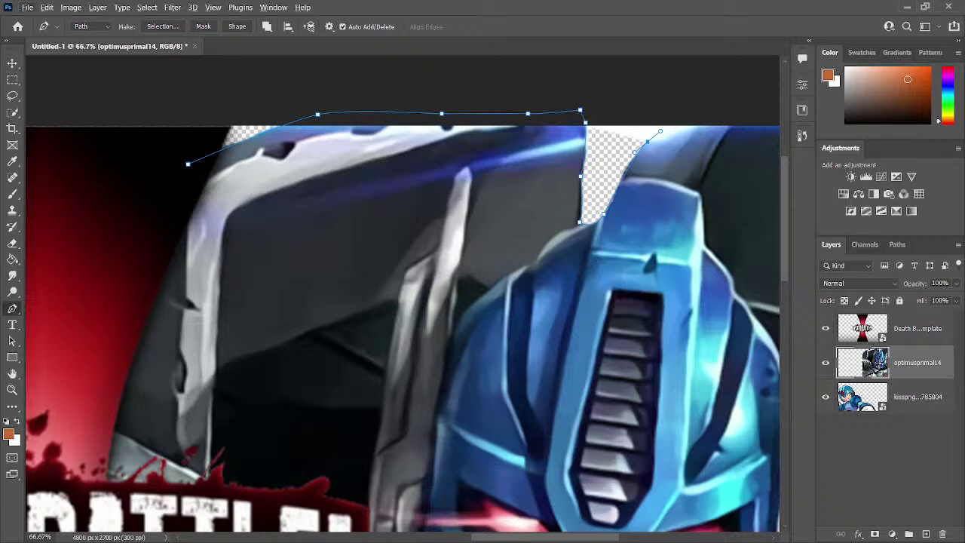
key("ctrl+z")
left_click_drag(652, 140, 674, 136)
left_click_drag(722, 109, 728, 109)
left_click_drag(644, 89, 615, 85)
Step: Close the Pen path by adding anchor points above the canvas and back to its starting point
key("ctrl+minus")
key("ctrl+minus")
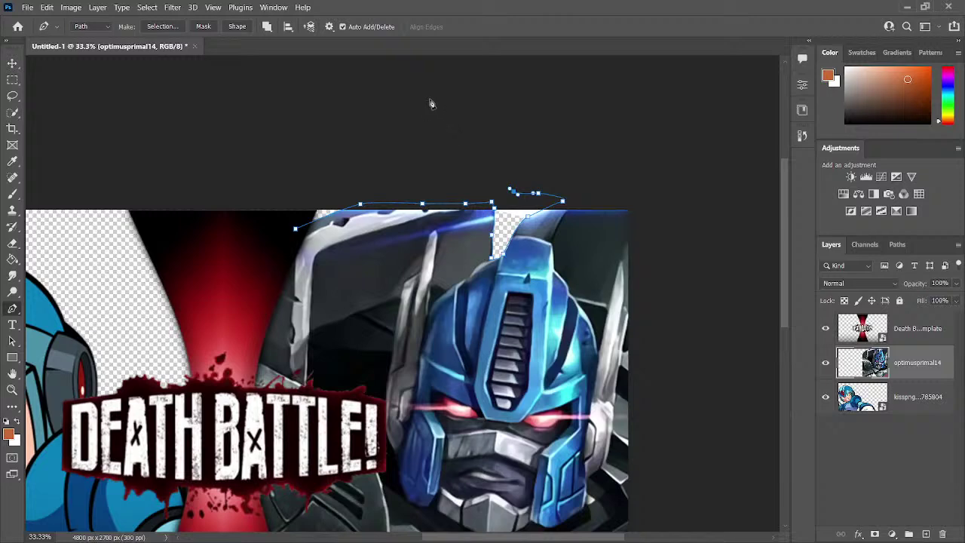
left_click(327, 137)
left_click(294, 175)
left_click(288, 213)
left_click(295, 228)
Step: Convert the closed path into a selection over the robot's upper edges, clear the selection and fit the canvas on screen
key("i")
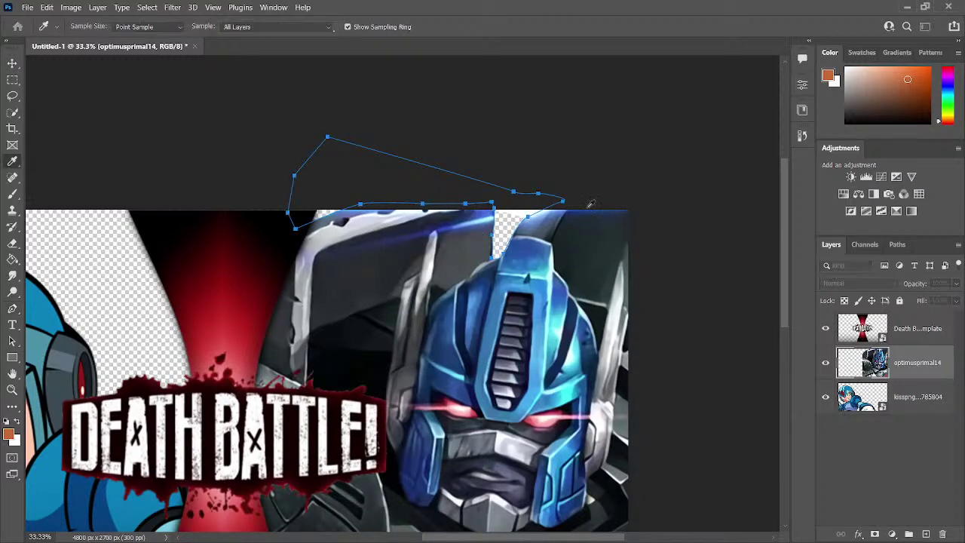
key("p")
key("ctrl+Return")
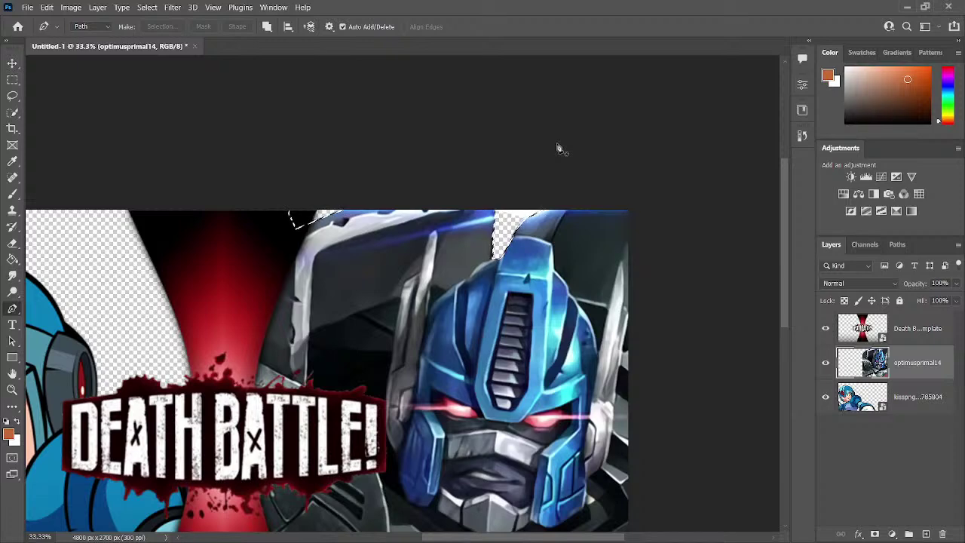
scroll(490, 135, "left", 5)
scroll(416, 117, "down", 3)
key("v")
key("ctrl+0")
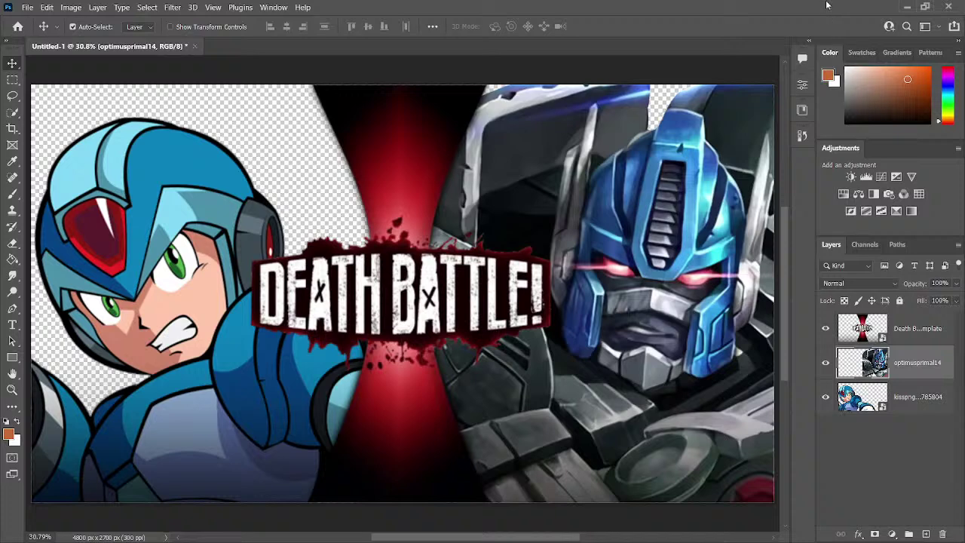
Step: Give the optimusprimal14 layer a black Stroke effect and keep only that one visible stroke
key("space")
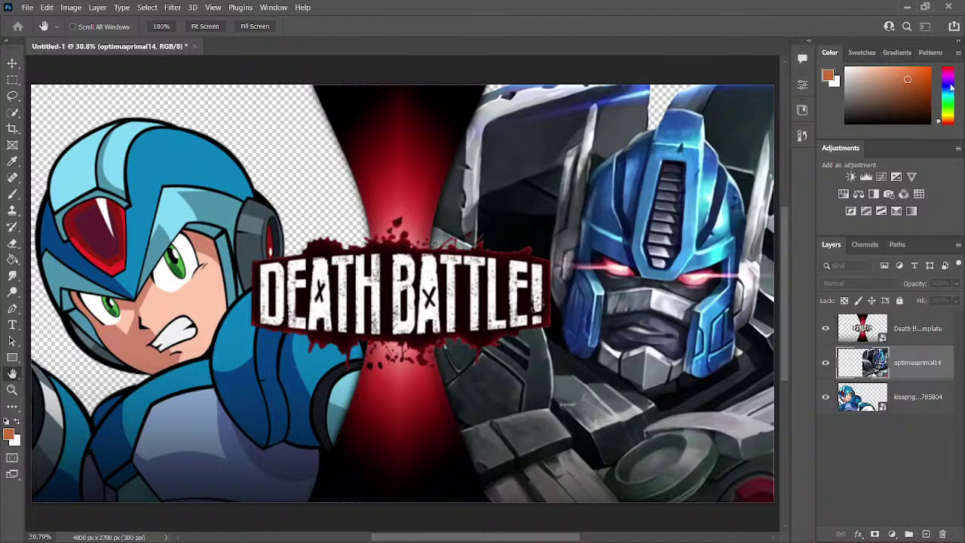
left_click(725, 195)
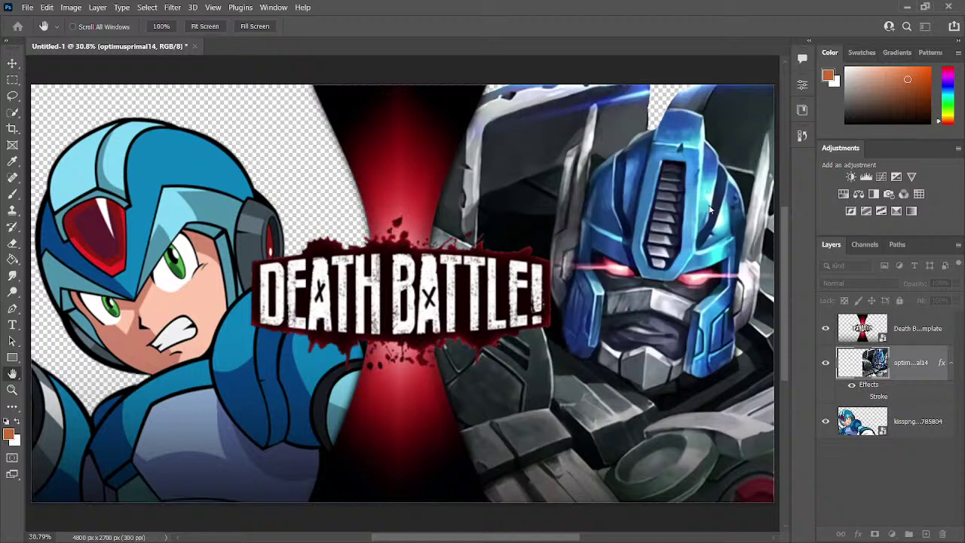
left_click(708, 211)
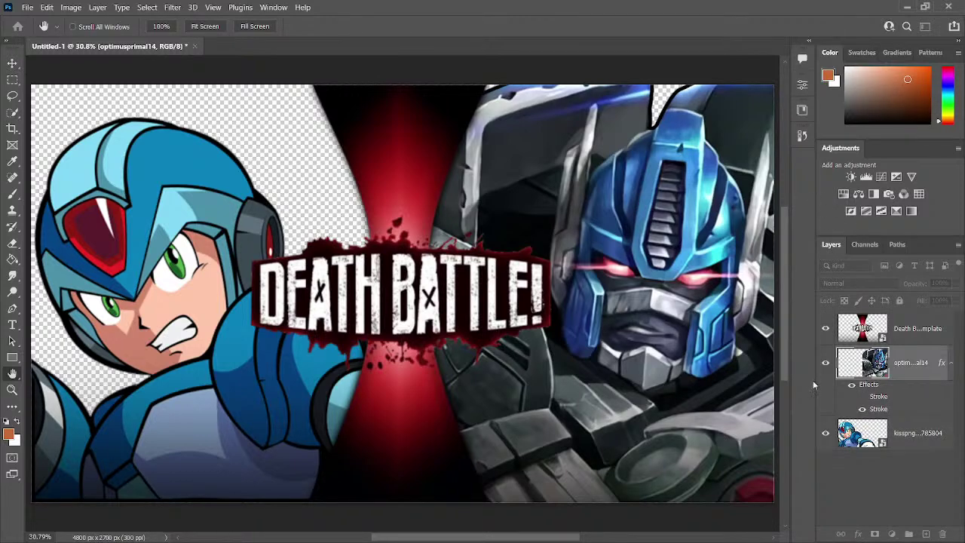
key("ctrl+z")
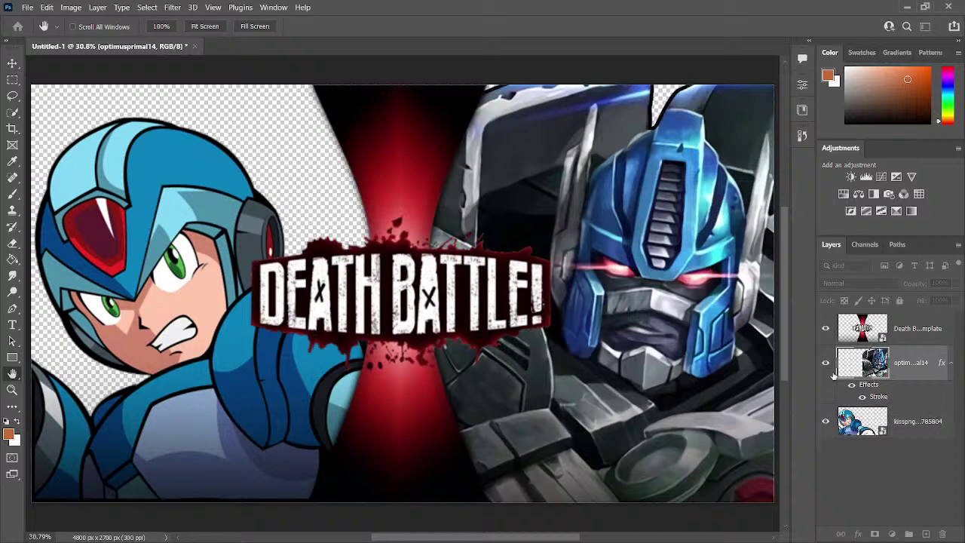
Step: Erase the stray leftovers of the optimusprimal14 layer over Mega Man X's half with a 1700 px Eraser at 100% opacity
key("ctrl+shift+z")
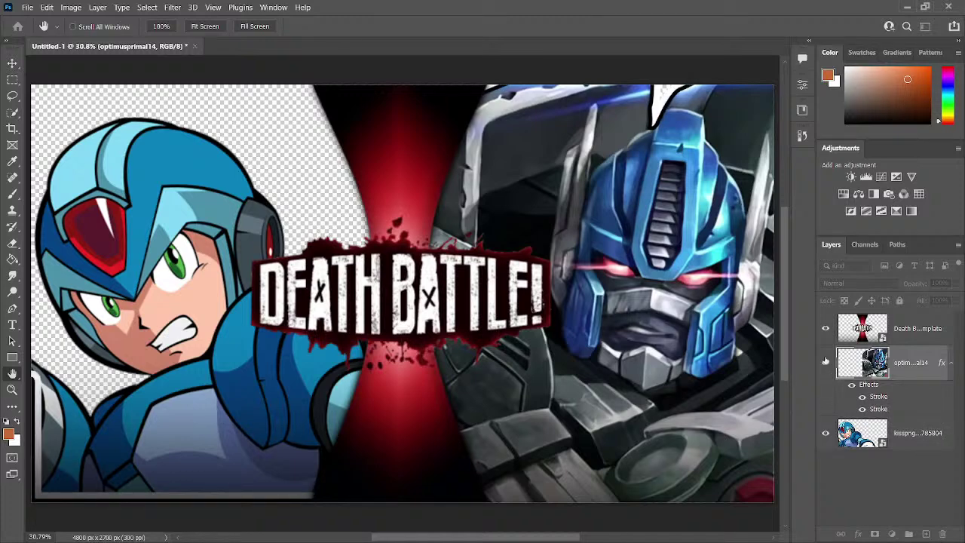
key("ctrl+z")
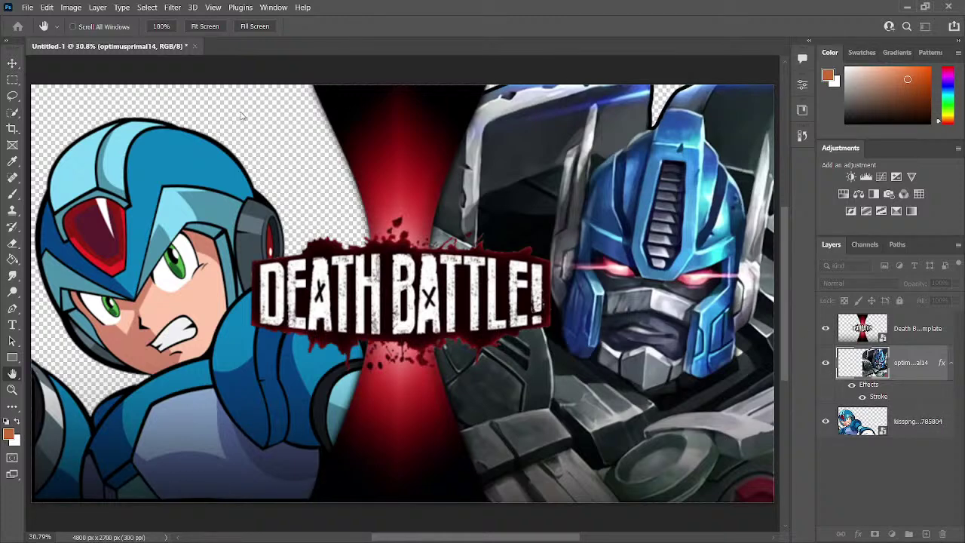
key("e")
scroll(313, 375, "down", 5)
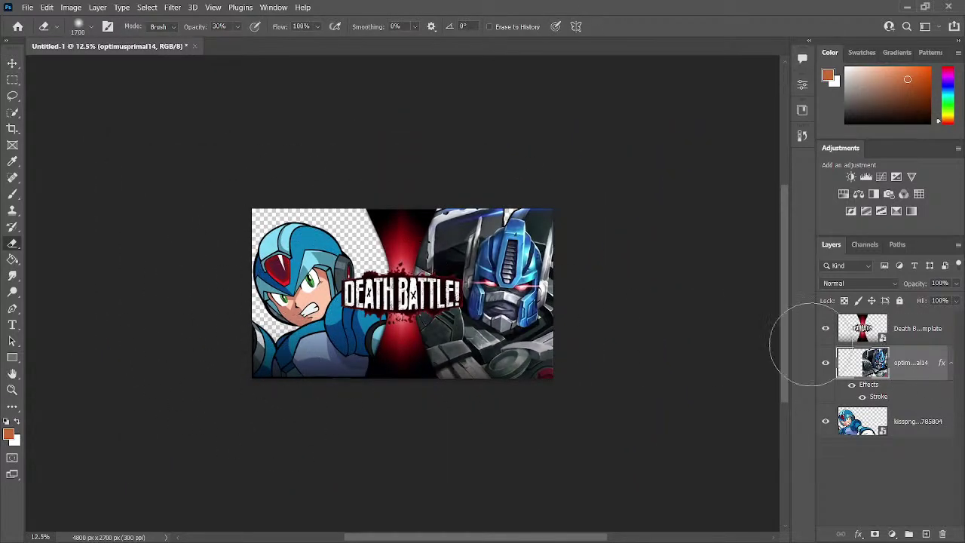
left_click(302, 284)
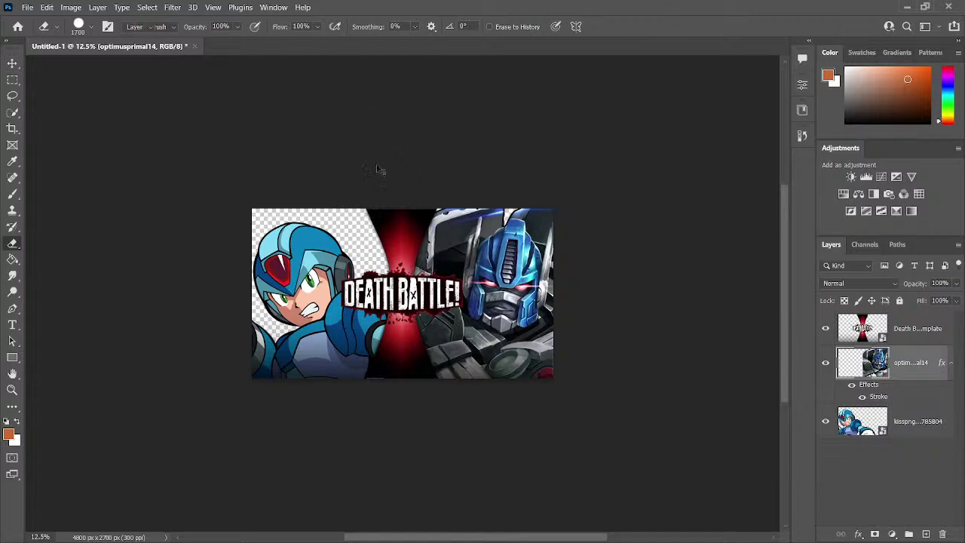
Step: Place the pngtree internet cloud network image above the optimusprimal14 layer, scale it to 175.84% and position it to cover the left half
key("v")
key("ctrl+0")
key("ctrl+minus")
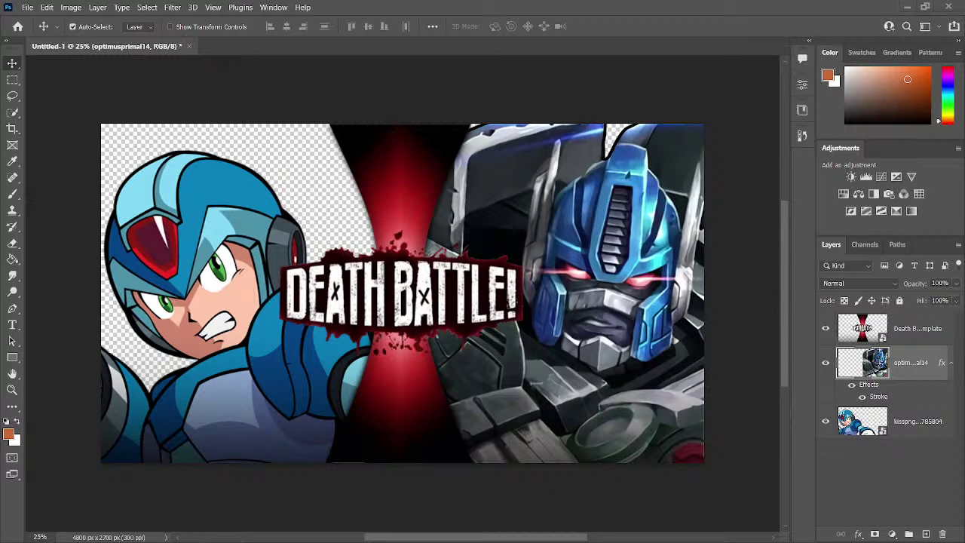
left_click_drag(402, 164, 239, 138)
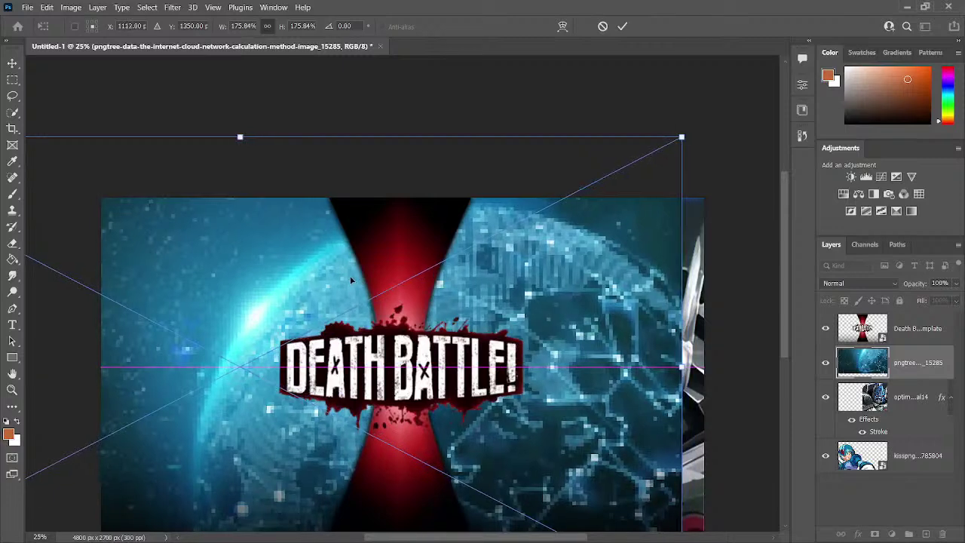
key("Return")
Step: Delete the right half of the pngtree background, deselect, and move its layer beneath the Mega Man X layer
key("ctrl+minus")
key("ctrl+minus")
key("m")
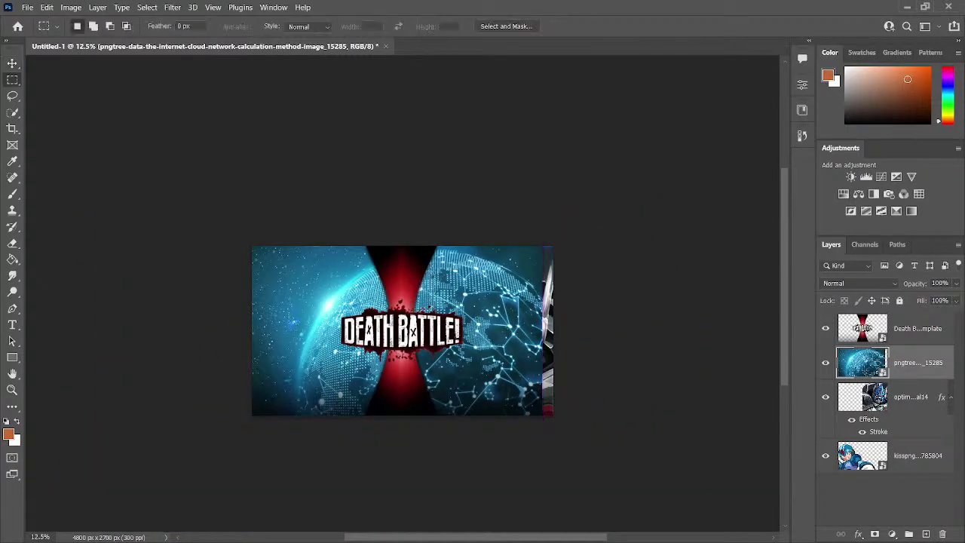
left_click_drag(404, 234, 618, 508)
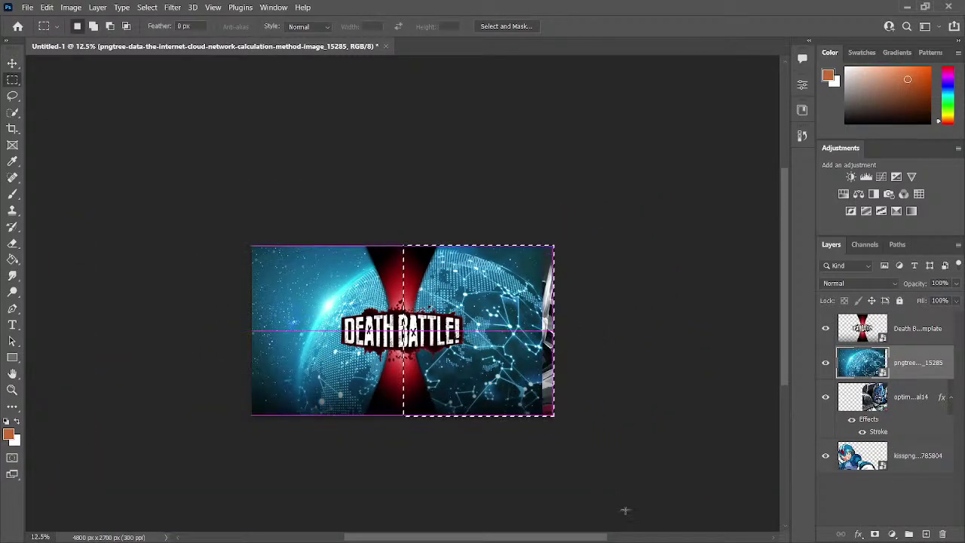
key("b")
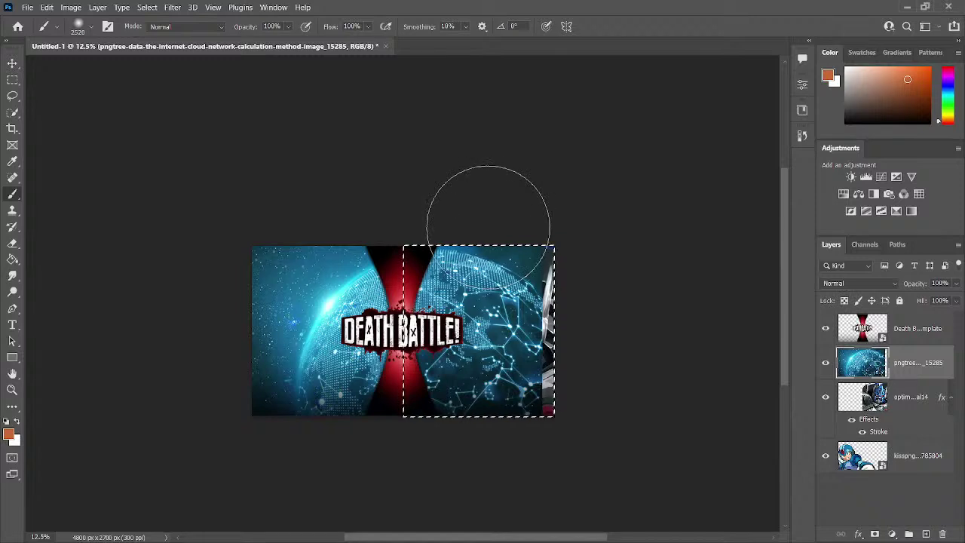
key("Delete")
key("ctrl+d")
left_click_drag(920, 369, 896, 412)
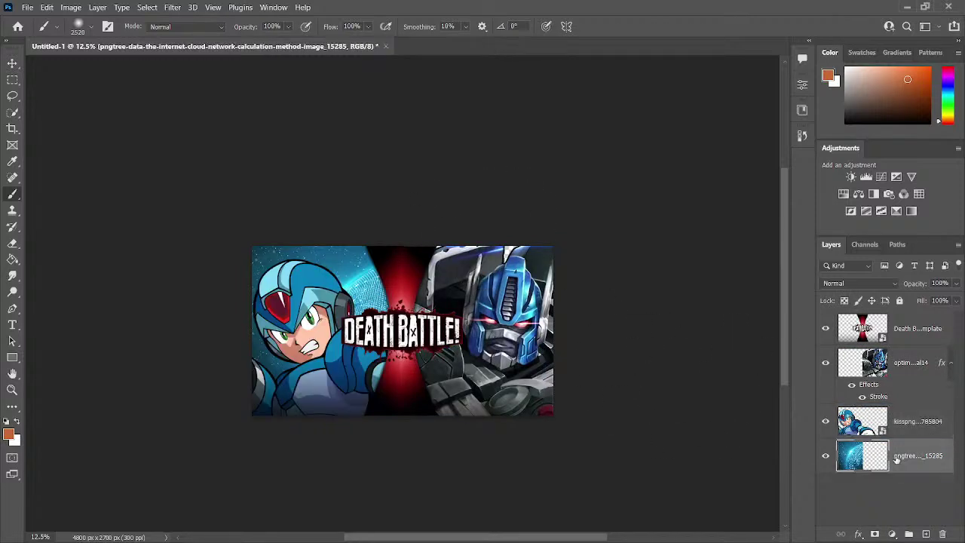
key("ctrl+j")
key("ctrl+t")
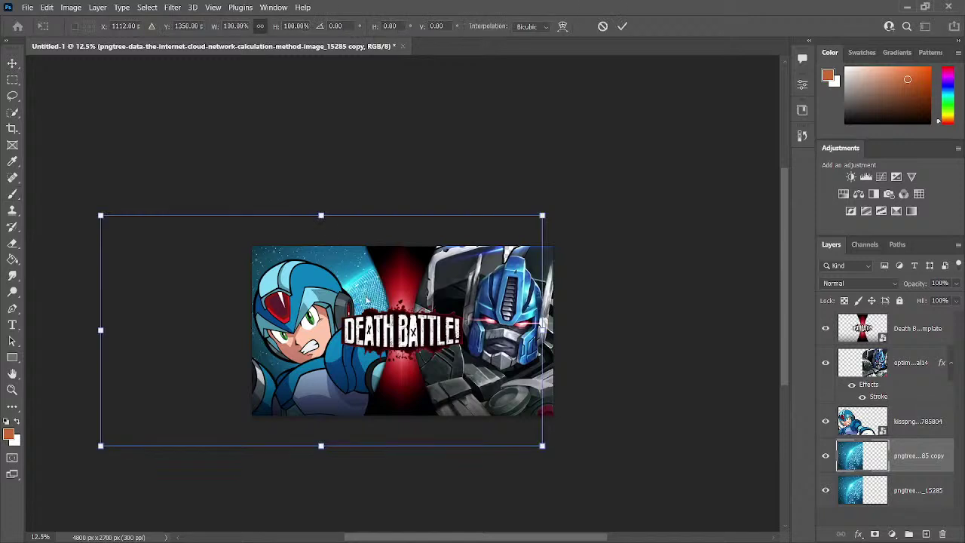
key("Return")
key("b")
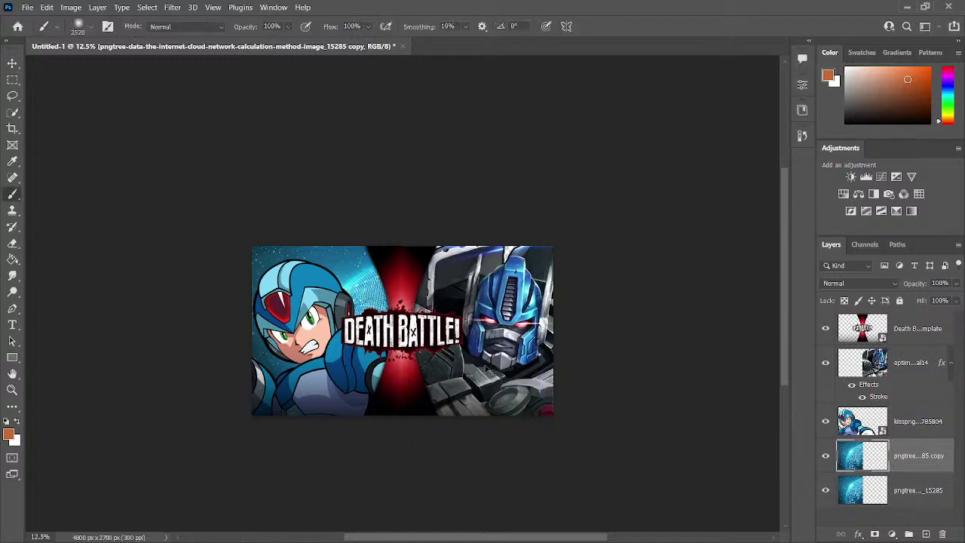
key("ctrl+e")
Step: Shift the pngtree background slightly up and to the right behind Mega Man X
key("ctrl+t")
left_click_drag(382, 300, 407, 287)
key("Return")
key("e")
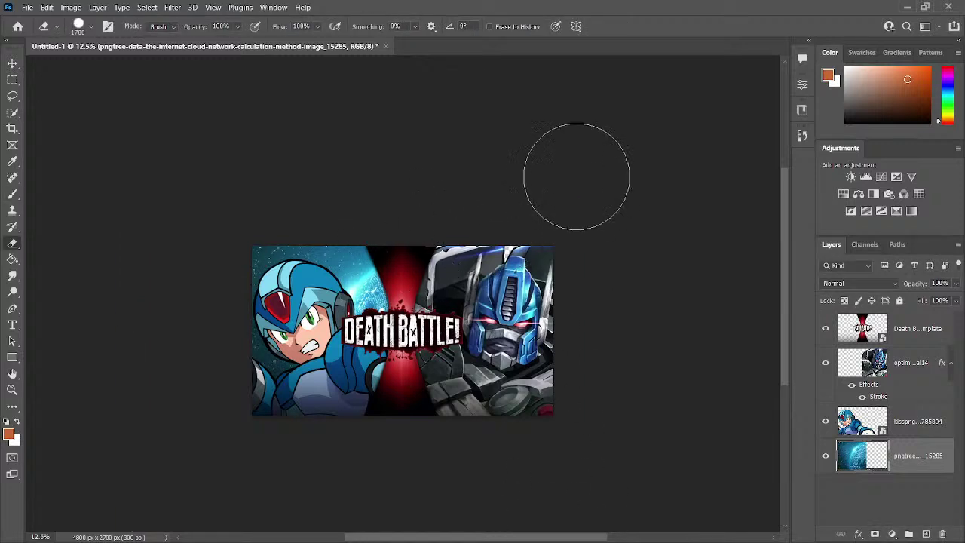
key("v")
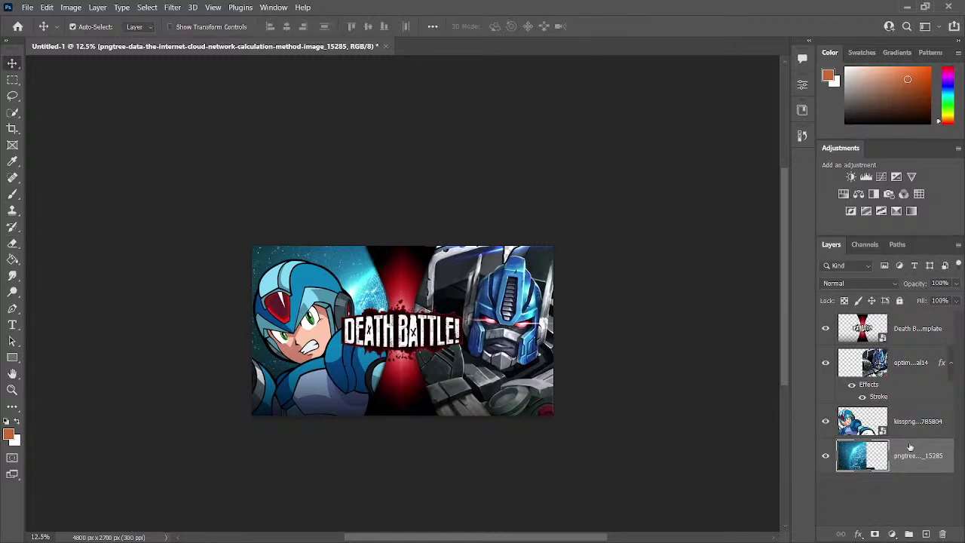
Step: Duplicate the pngtree background, flip the copy horizontally and move it behind Optimus Primal on the right half
key("ctrl+j")
key("ctrl+t")
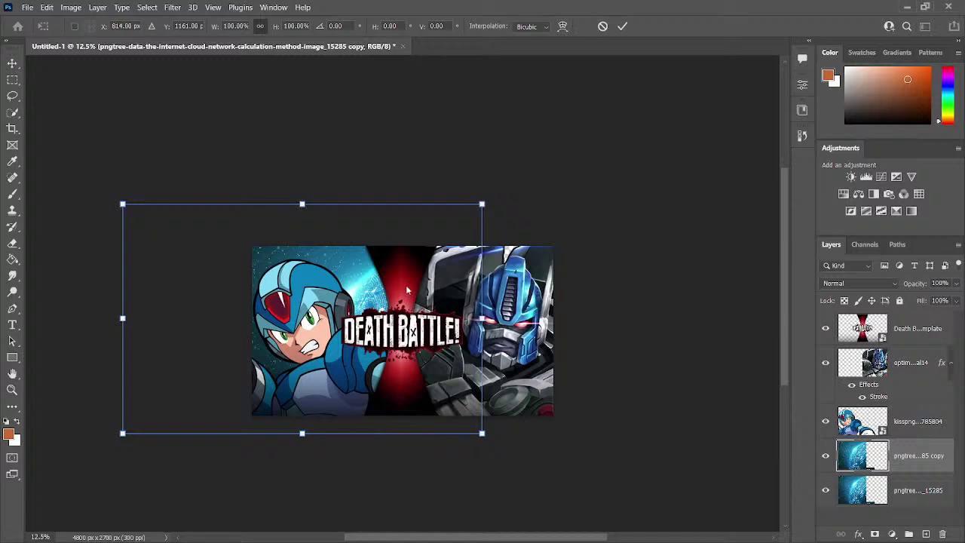
key("ctrl+shift+h")
left_click_drag(343, 293, 566, 297)
key("Return")
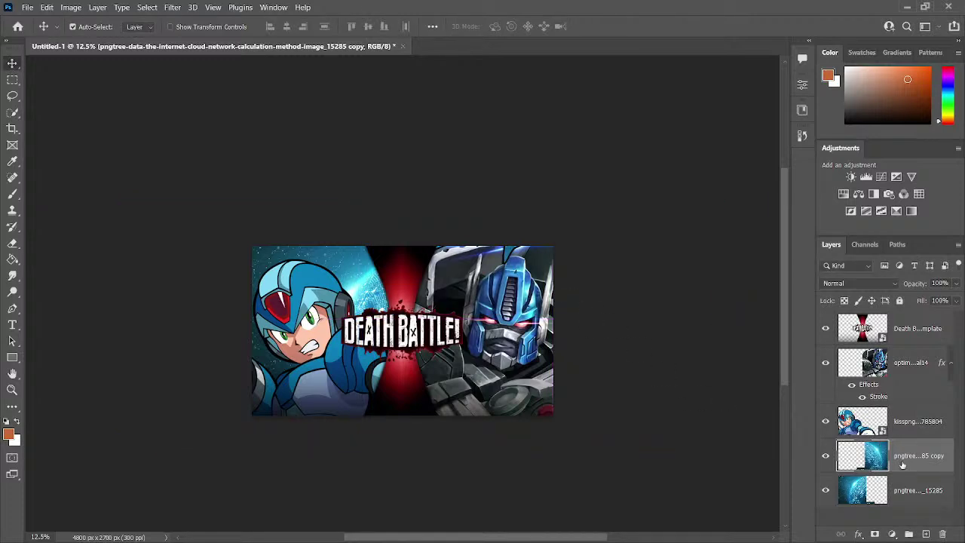
Step: Merge the two mirrored pngtree background layers into one layer
key("ctrl+plus")
key("ctrl+minus")
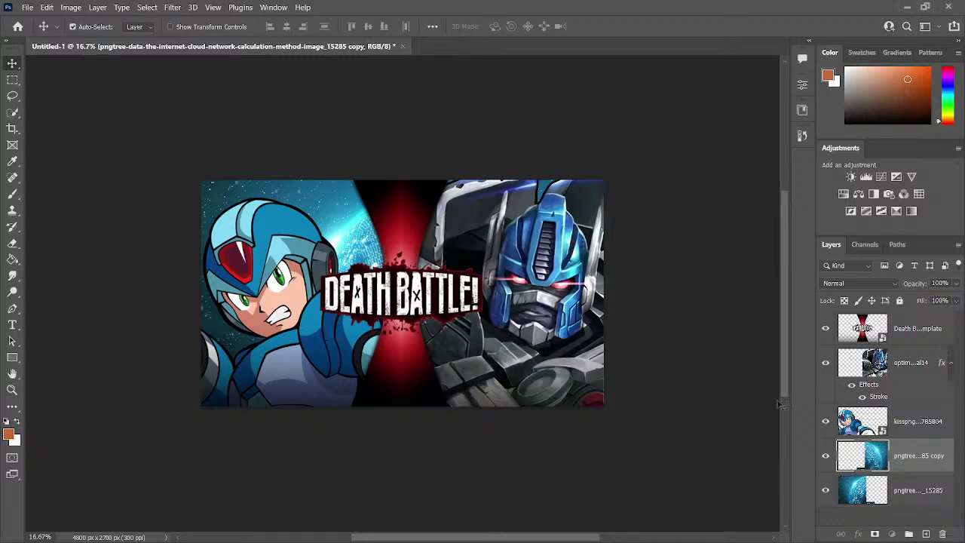
left_click(891, 497)
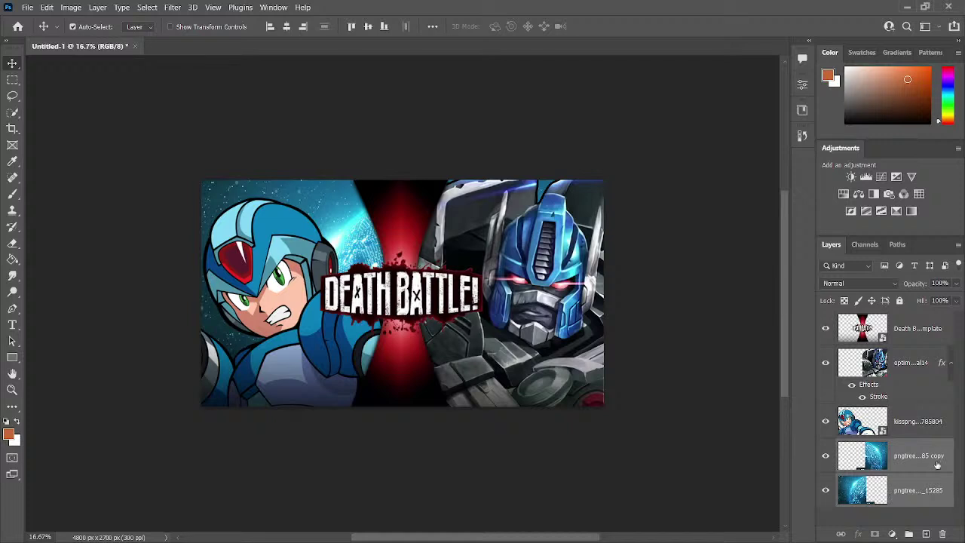
key("ctrl+e")
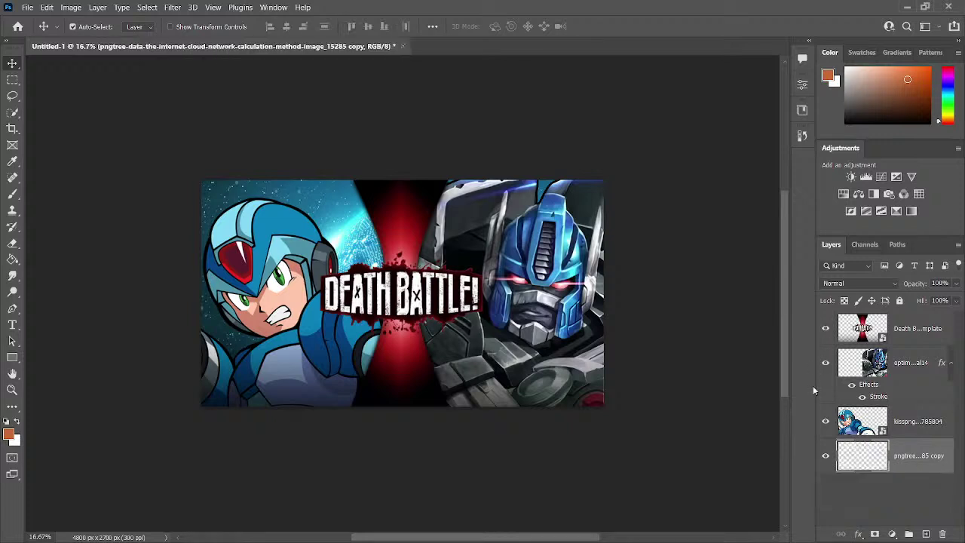
Step: Place the gradient-technology-cyber-background image above the merged background and stretch it to fill the canvas
key("e")
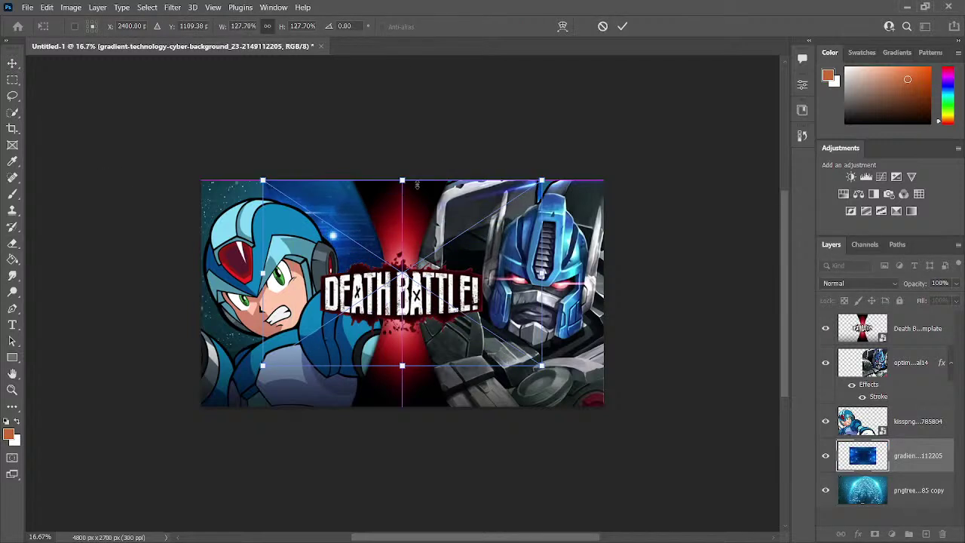
left_click_drag(402, 366, 401, 406)
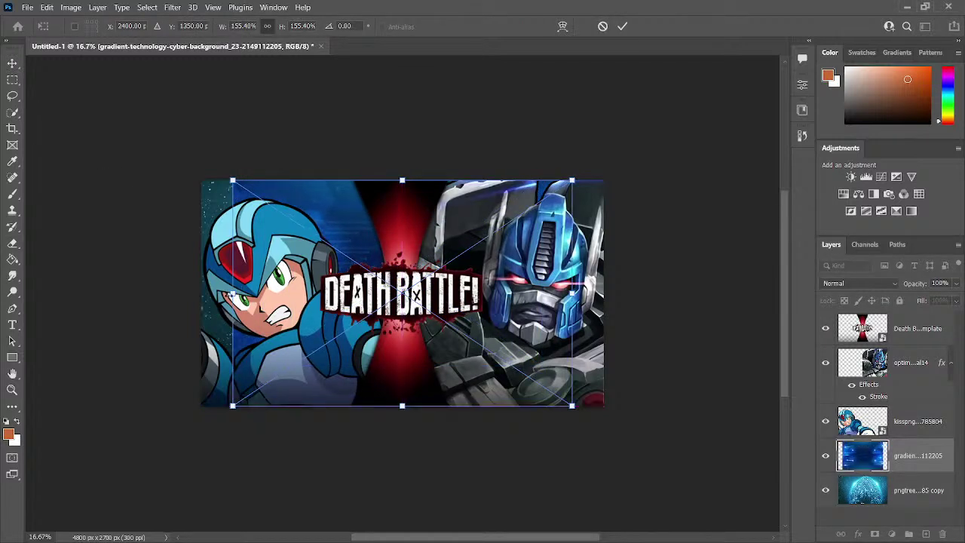
left_click_drag(232, 292, 201, 292)
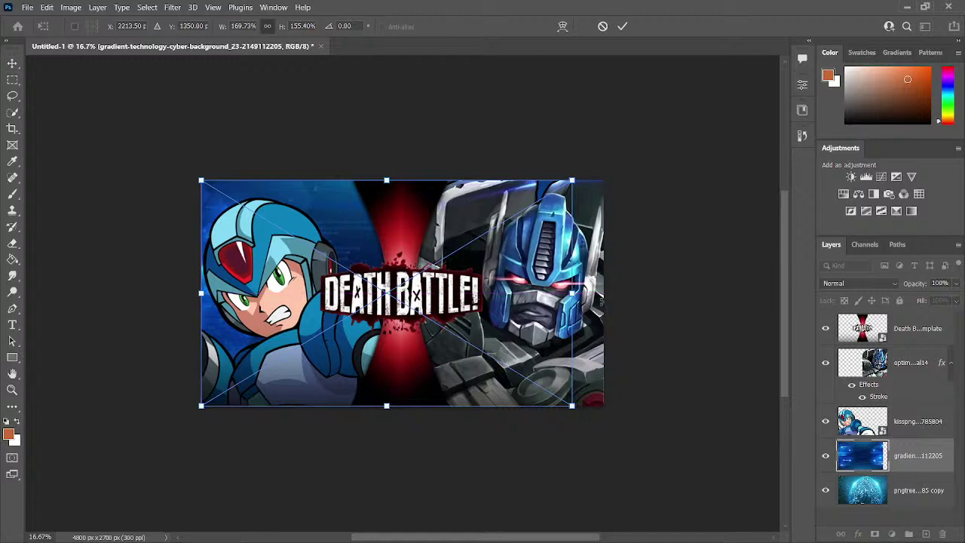
key("Return")
key("e")
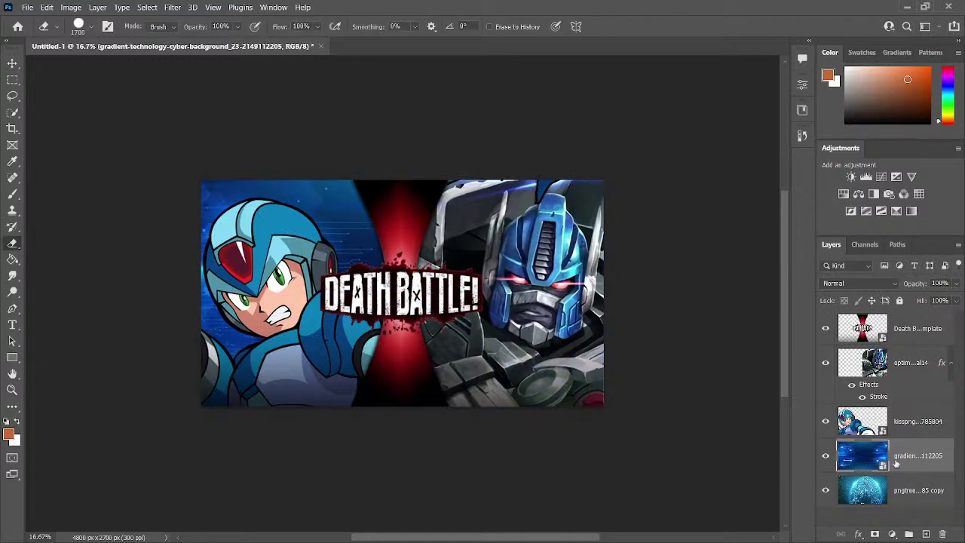
Step: Try several blend modes on the gradient technology layer and set it to Color Dodge
scroll(852, 282, "down", 13)
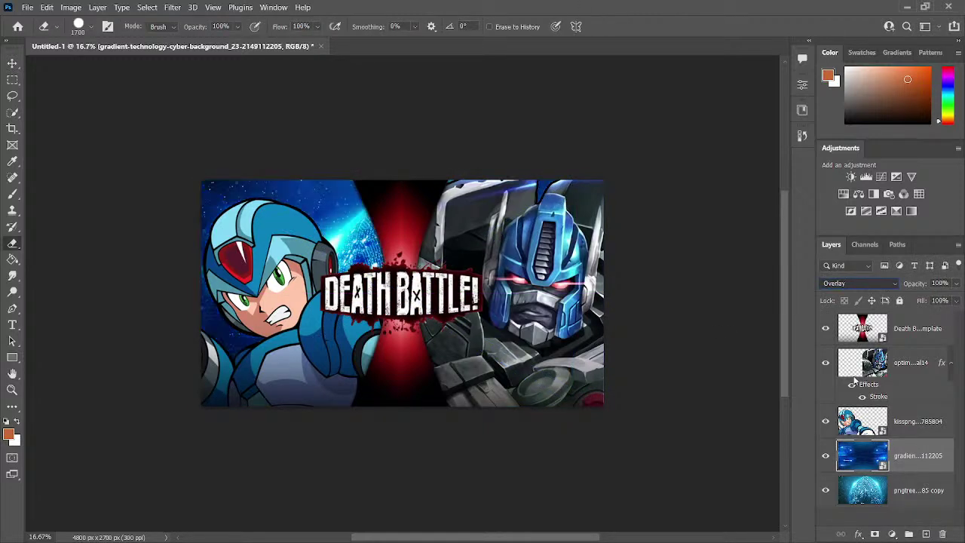
key("Up")
key("Up")
key("Up")
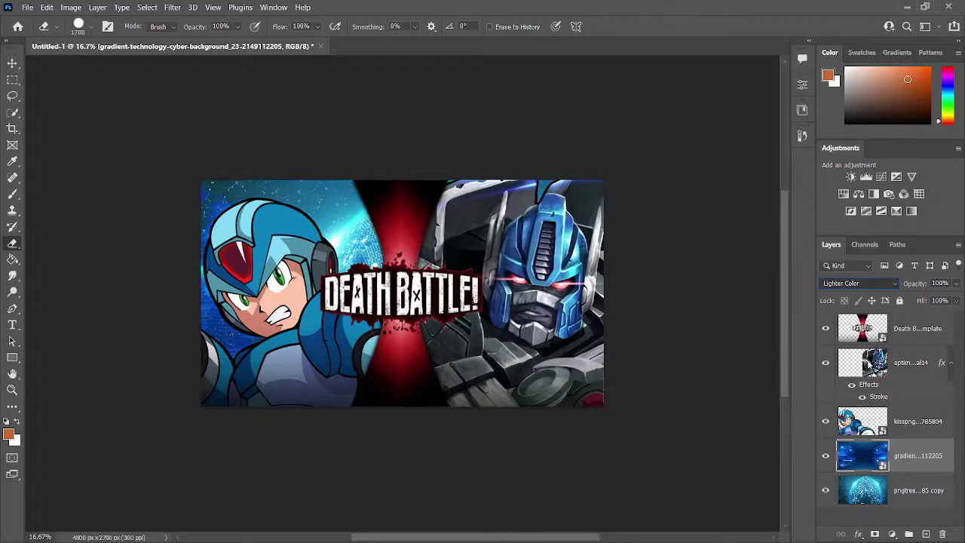
key("Up")
key("Up")
key("Down")
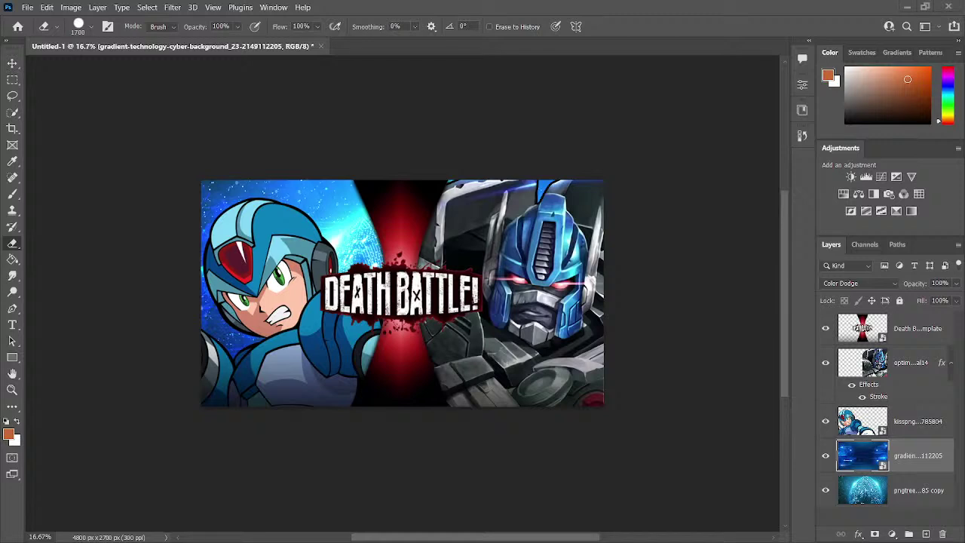
Step: Give the Mega Man X layer an Outer Glow effect and keep only that effect on it
key("v")
left_click(905, 426)
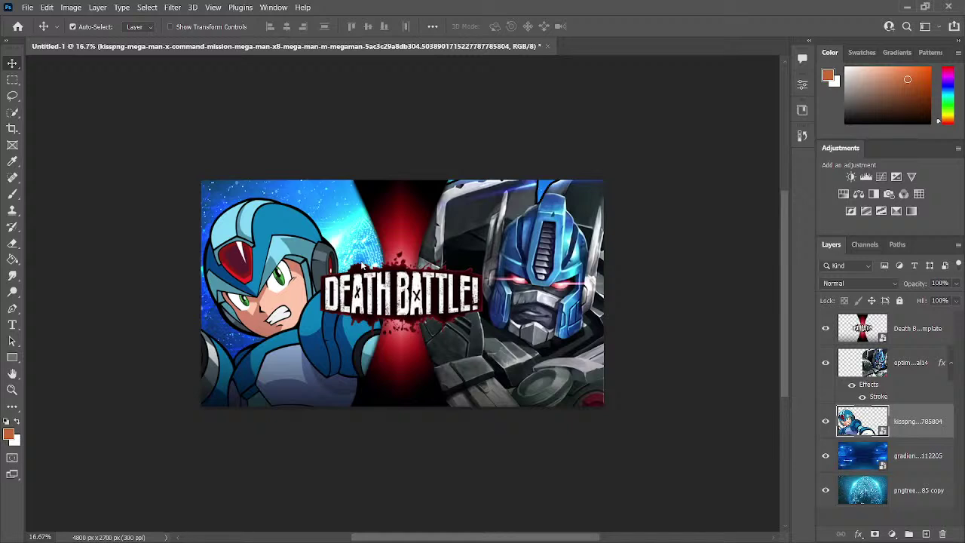
key("h")
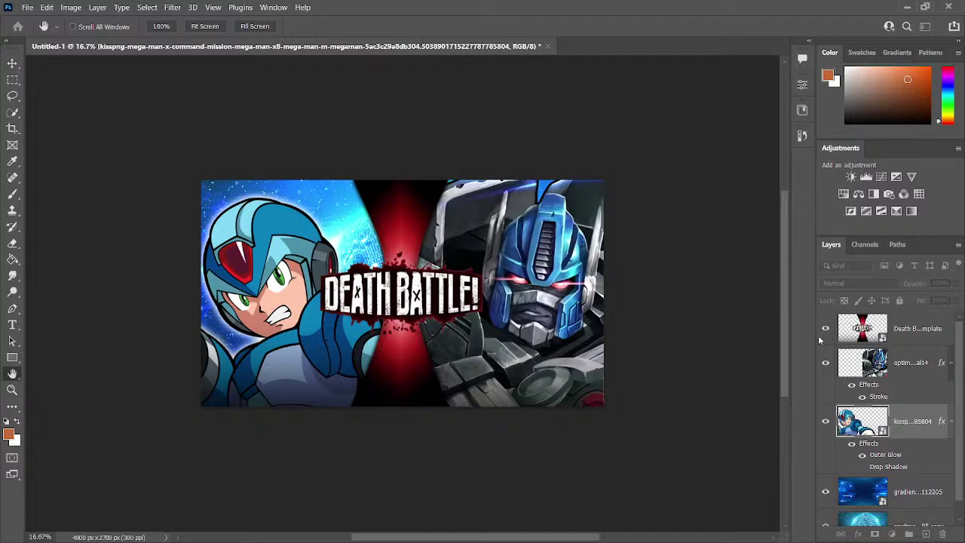
key("v")
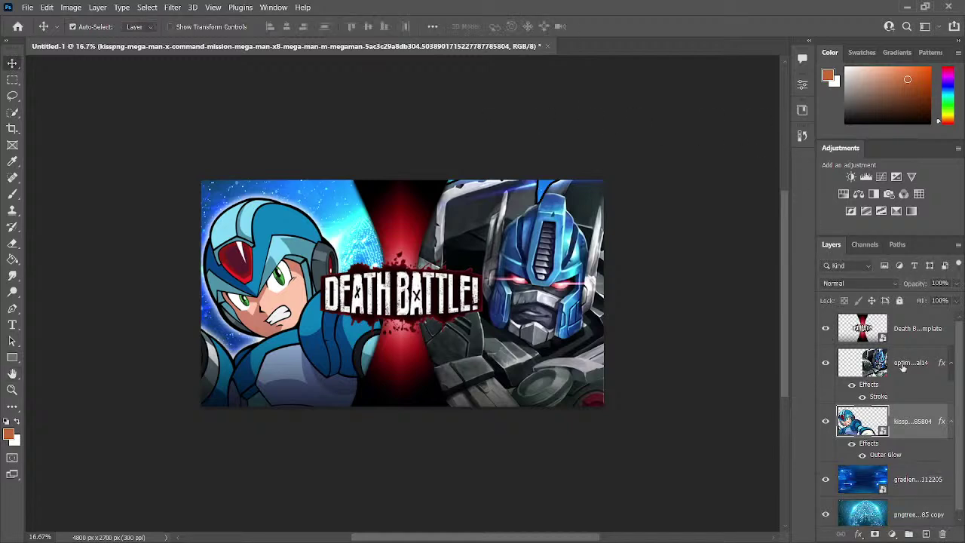
Step: Add an Outer Glow effect to the optimusprimal14 layer alongside its stroke
left_click(912, 364)
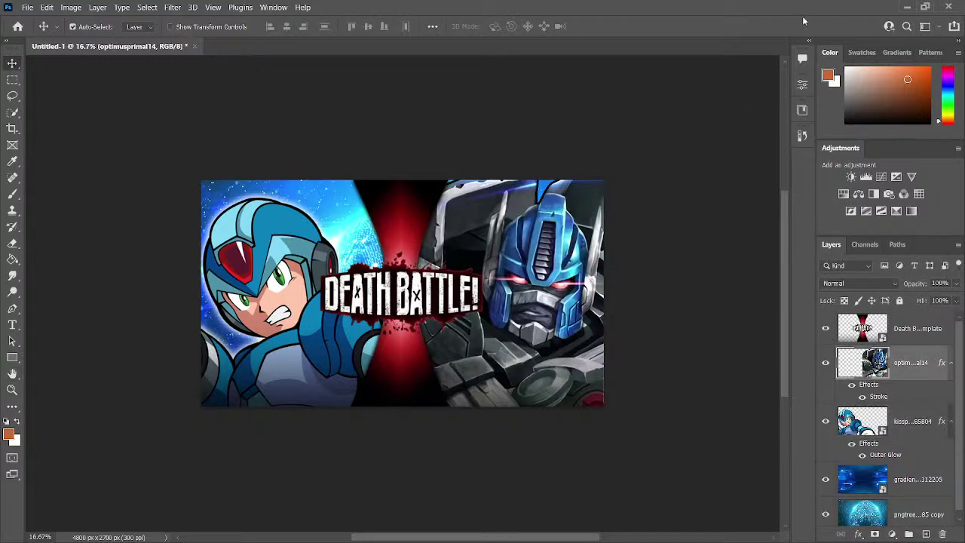
key("h")
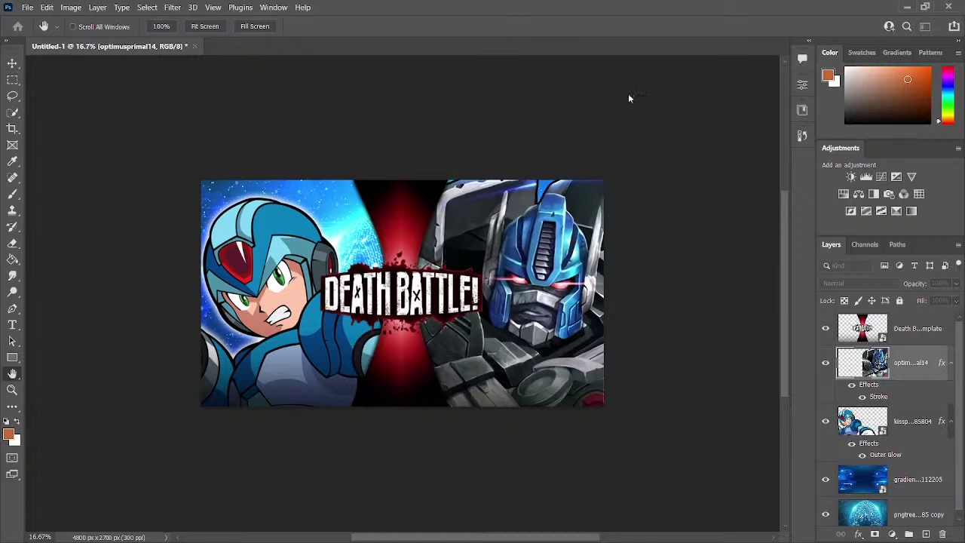
left_click(604, 306)
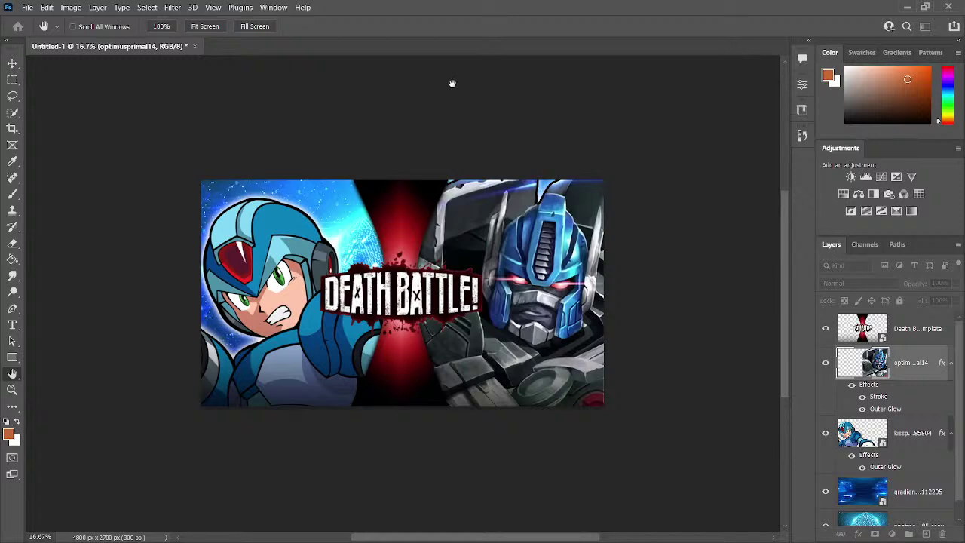
key("v")
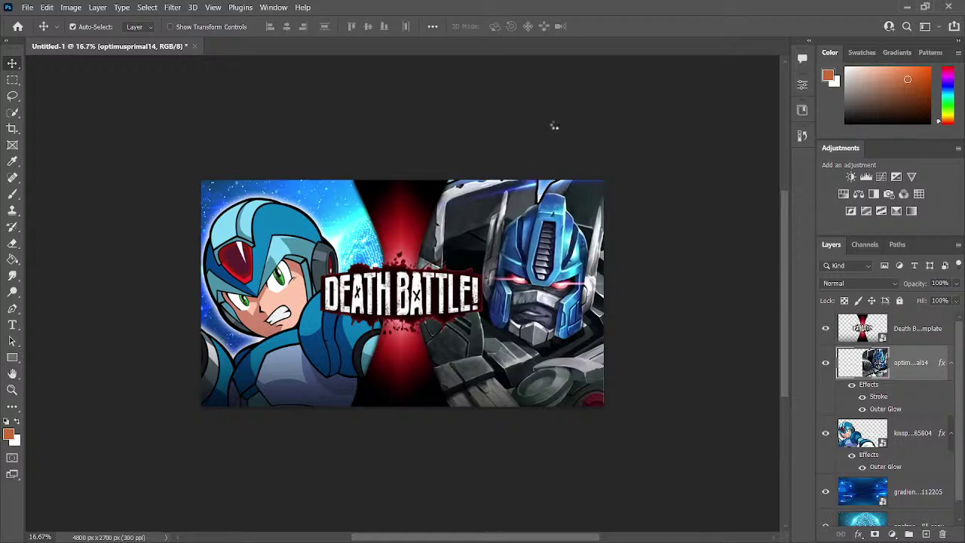
Step: Close the finished thumbnail and create a new transparent document of 4800 x 2700 px
key("ctrl+alt+shift+e")
key("ctrl+w")
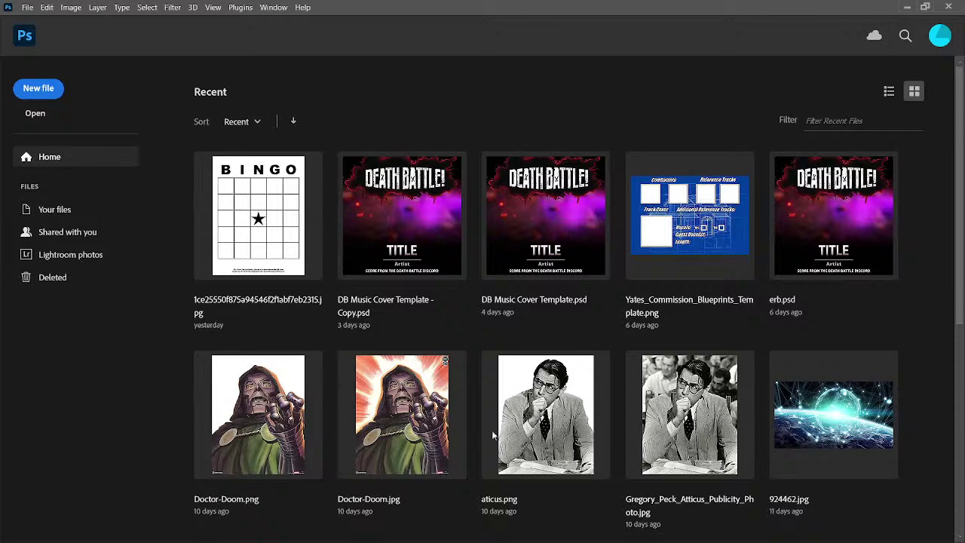
key("ctrl+alt+n")
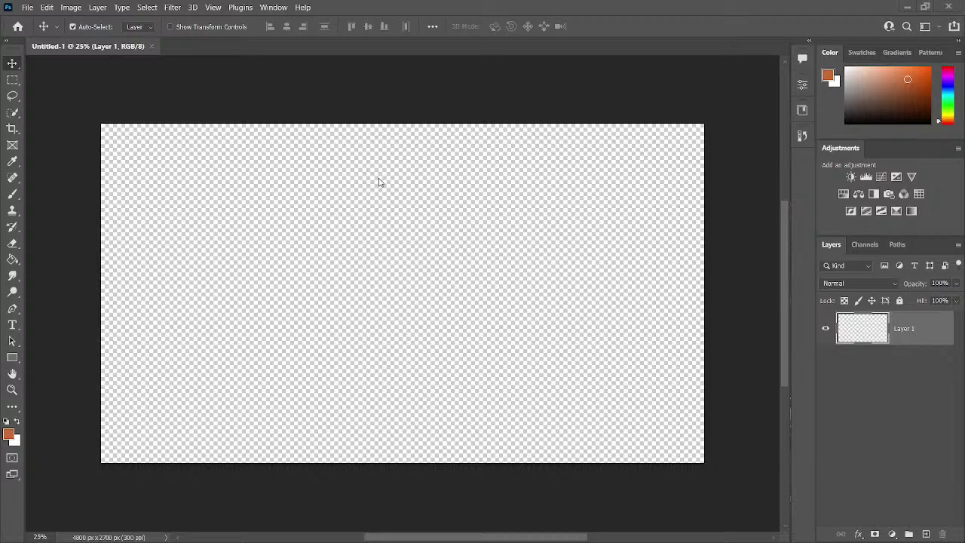
Step: Place the Death Battle VS Template and scale it to about 152% so it fills the whole canvas
left_click_drag(379, 181, 417, 126)
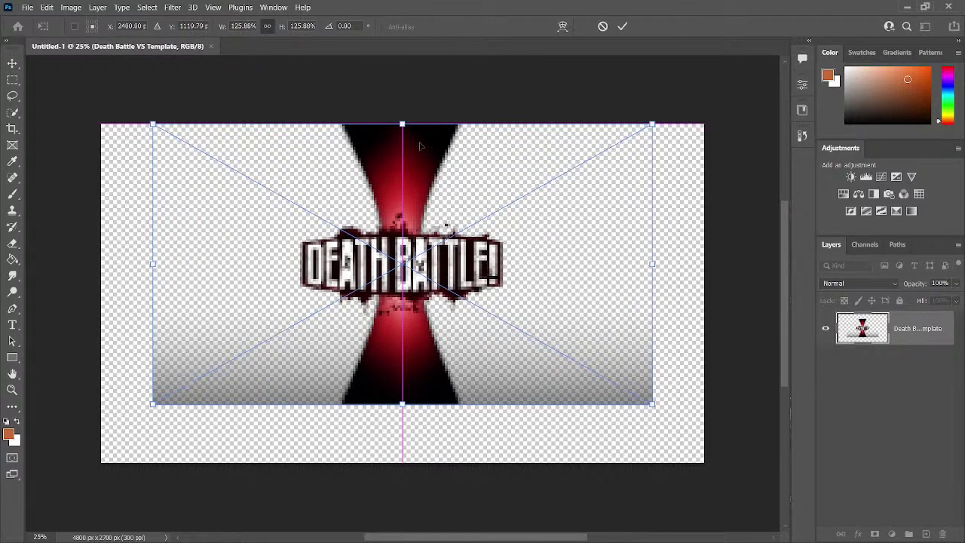
left_click_drag(403, 405, 402, 457)
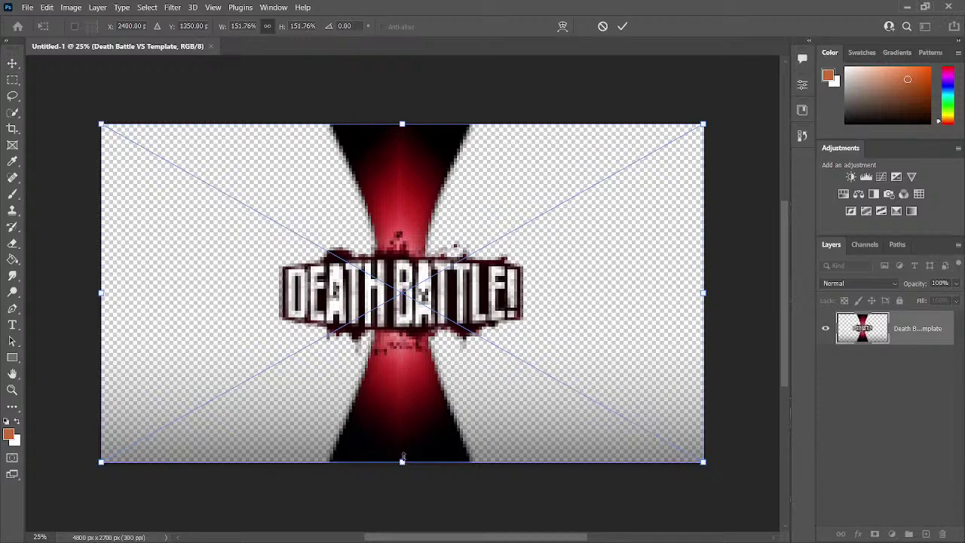
key("Return")
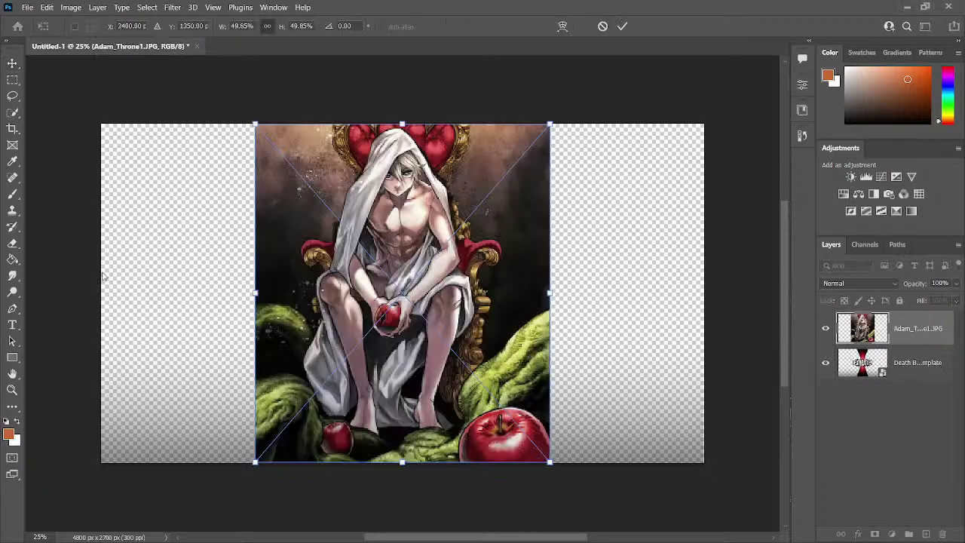
Step: Try the Adam_Throne1.JPG artwork enlarged to about 171% with the template, and delete the artwork layer
left_click_drag(544, 302, 360, 367)
left_click_drag(221, 386, 431, 375)
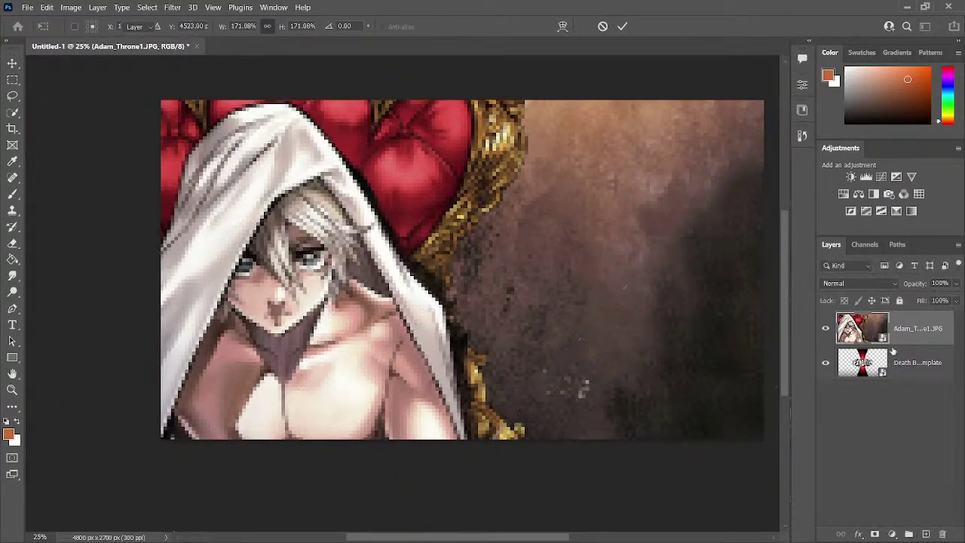
key("Return")
left_click(888, 364)
left_click_drag(866, 339, 864, 370)
key("ctrl+minus")
key("ctrl+minus")
key("Delete")
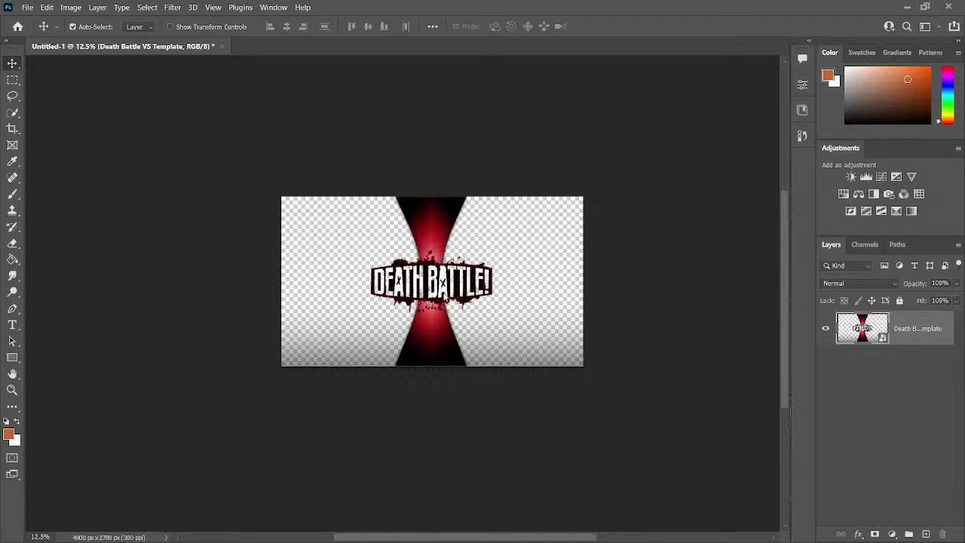
Step: Place the apple-biting portrait on the left half, move its layer below the template, and enlarge and tilt it
left_click_drag(442, 281, 467, 288)
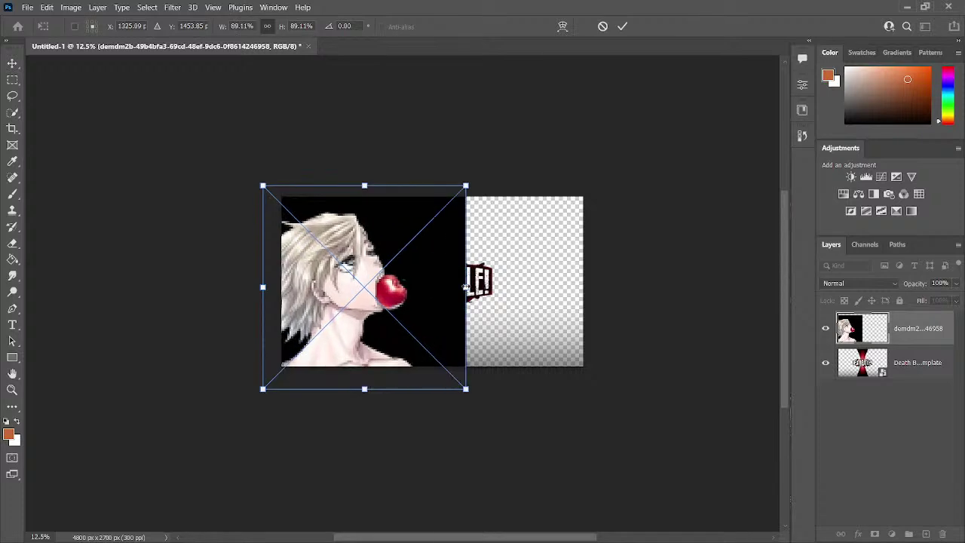
key("Return")
left_click_drag(866, 329, 880, 379)
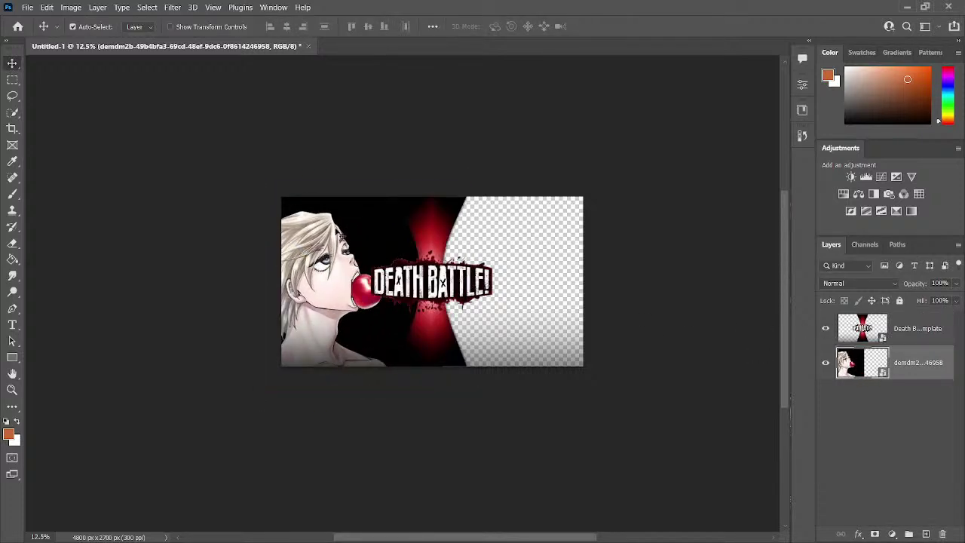
key("ctrl+t")
left_click_drag(342, 176, 349, 93)
left_click_drag(359, 161, 362, 222)
left_click_drag(354, 98, 365, 96)
key("Return")
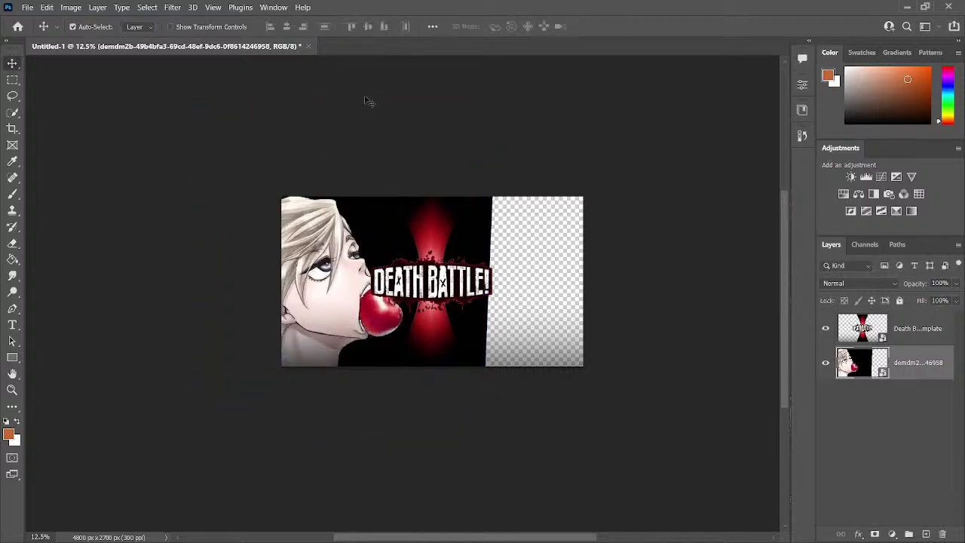
Step: Place the 545525-AW artwork beneath the template, scaled to about 302% and rotated about 22 degrees
key("ctrl+0")
key("ctrl+minus")
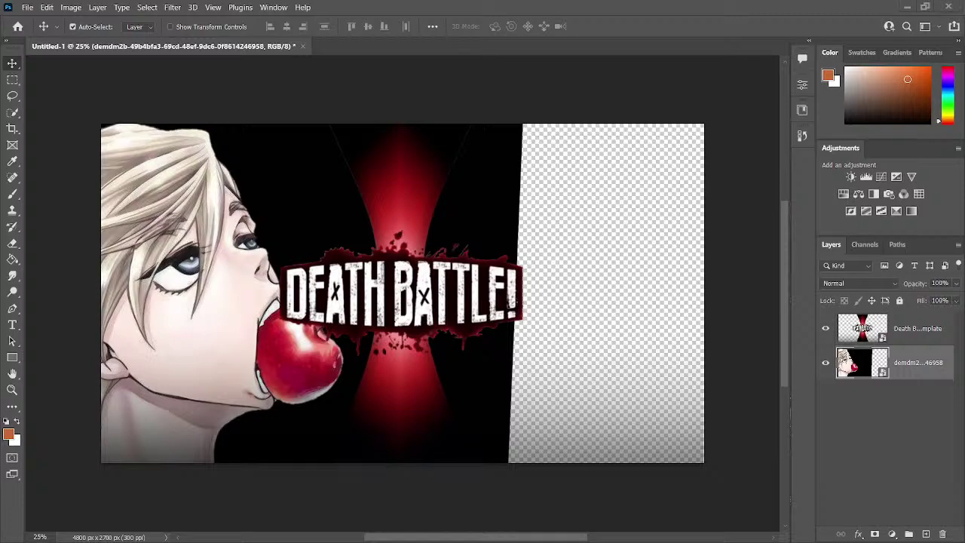
left_click_drag(457, 407, 510, 492)
key("ctrl+minus")
left_click_drag(455, 309, 472, 234)
mouse_move(538, 170)
left_mouse_down()
mouse_move(474, 151)
mouse_move(532, 181)
mouse_move(528, 171)
left_mouse_up()
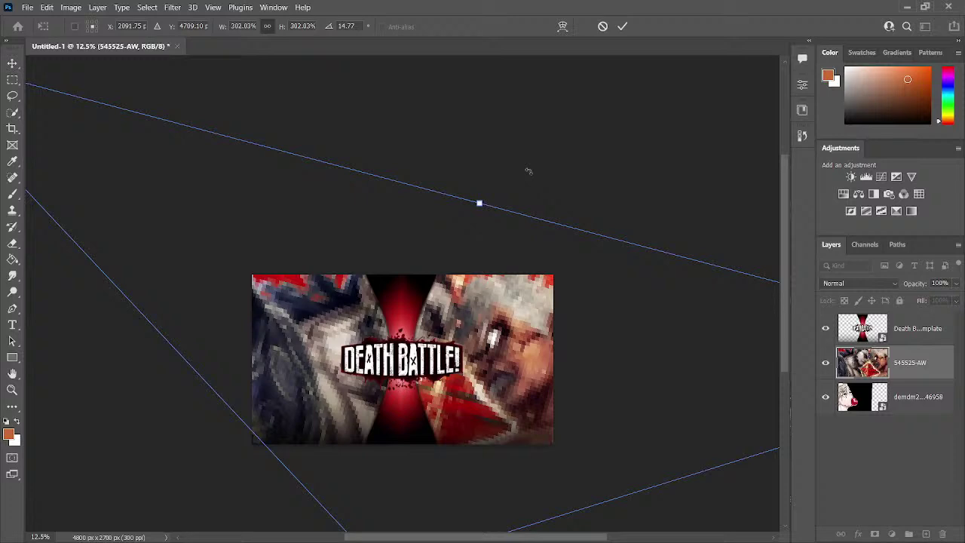
left_click_drag(528, 171, 531, 172)
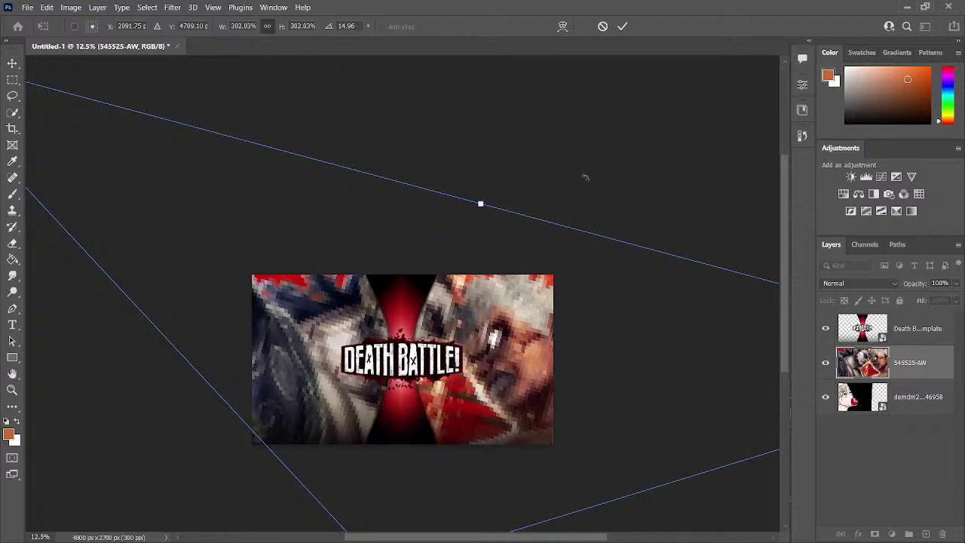
left_click_drag(582, 177, 583, 177)
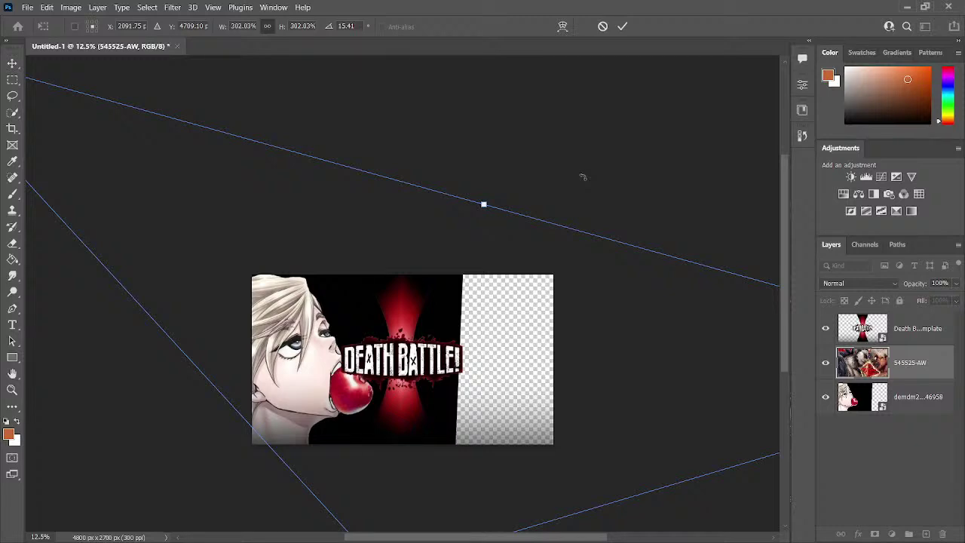
left_click_drag(583, 177, 582, 176)
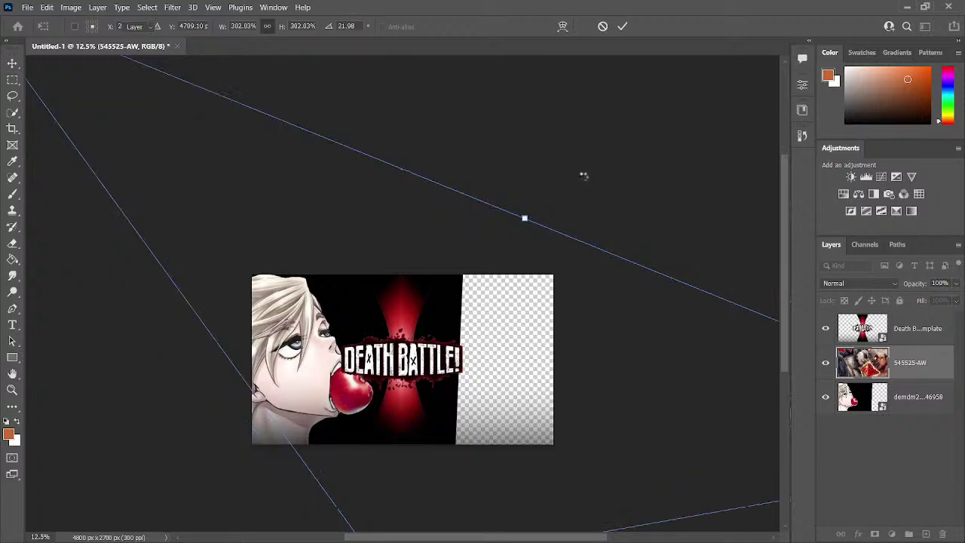
key("Return")
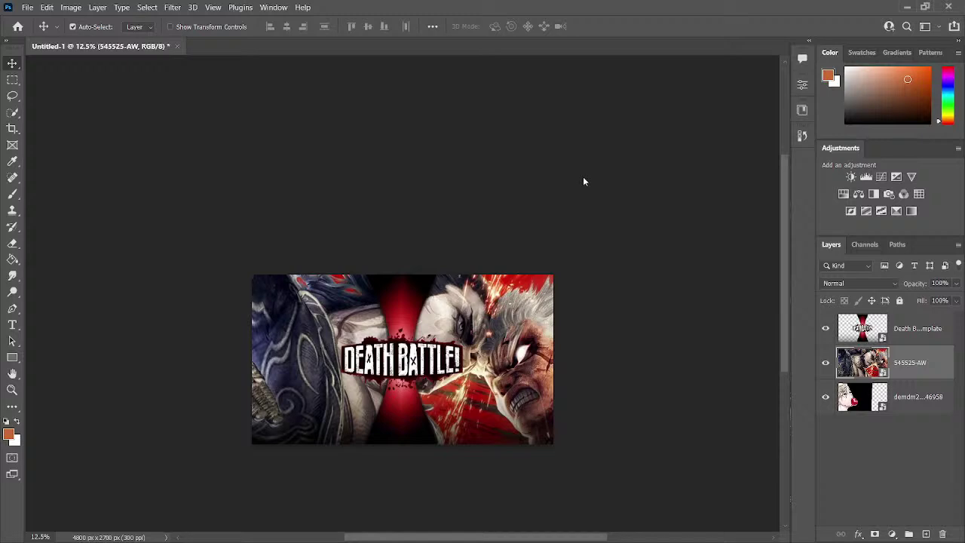
Step: Shift the 545525-AW artwork to frame the white-haired fighter on the right, and delete the apple-biting portrait layer
left_click_drag(535, 370, 516, 336)
left_click_drag(914, 355, 914, 407)
key("b")
key("v")
left_click_drag(312, 357, 315, 356)
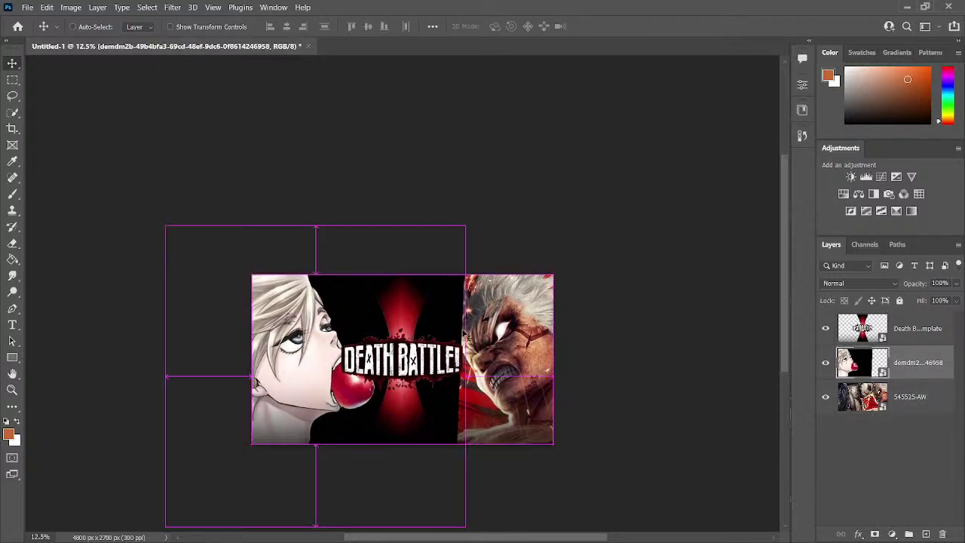
key("Delete")
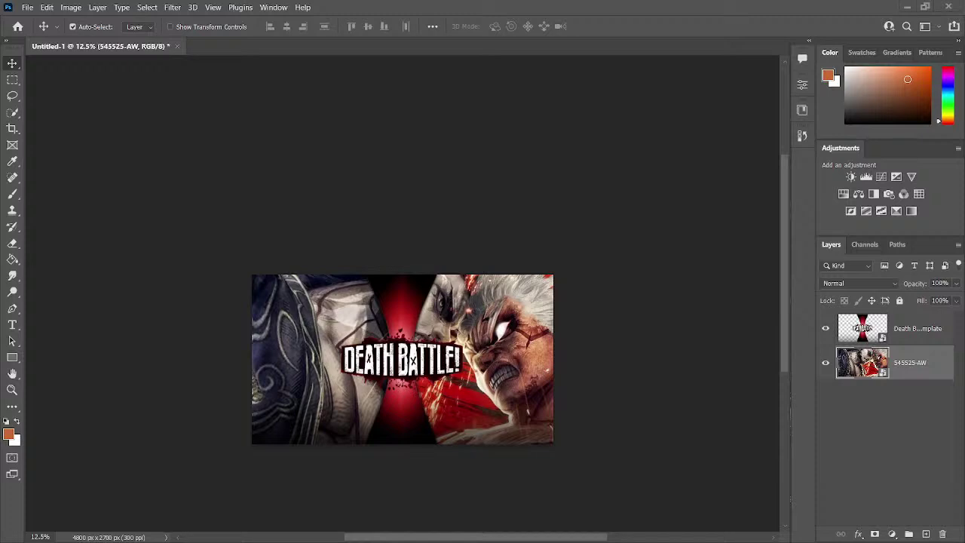
Step: Erase the left half of the 545525-AW artwork with a 1700 px eraser and nudge the remaining face slightly left
left_click_drag(497, 414, 517, 323)
key("e")
mouse_move(291, 150)
left_mouse_down()
mouse_move(344, 201)
mouse_move(343, 444)
mouse_move(287, 150)
mouse_move(266, 388)
left_mouse_up()
key("ctrl+plus")
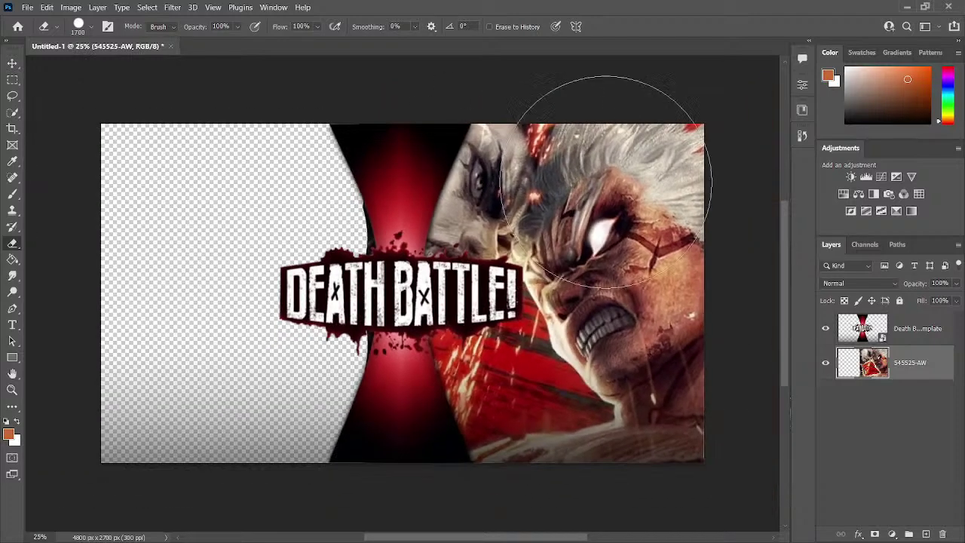
key("v")
left_click_drag(632, 219, 619, 219)
Step: Try erasing the opponent's face beside the red divider, and undo the eraser stroke
key("e")
mouse_move(448, 87)
left_mouse_down()
mouse_move(410, 132)
mouse_move(366, 126)
left_mouse_up()
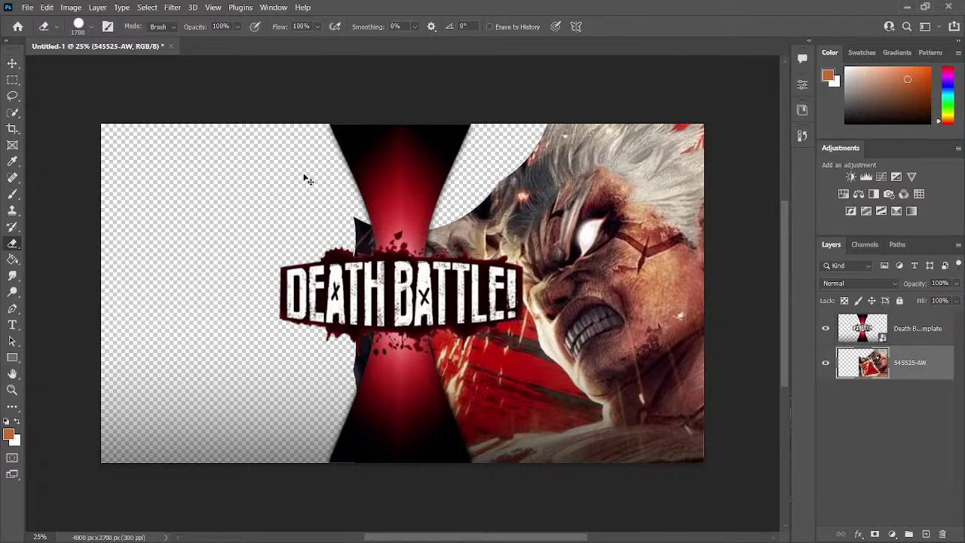
key("ctrl+z")
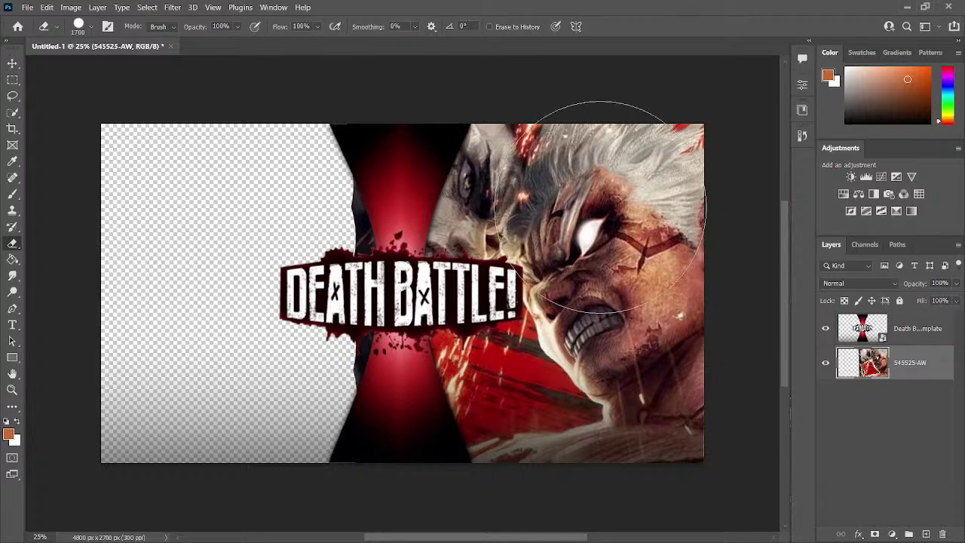
Step: Start a Pen path along the white-haired fighter's shoulder, from the black divider edge to the base of the neck
key("p")
scroll(594, 205, "up", 2)
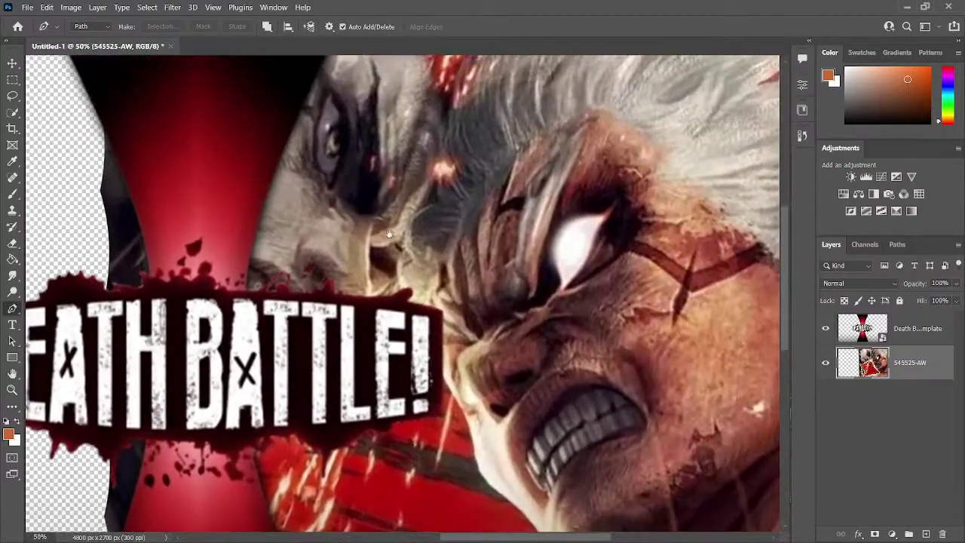
scroll(389, 234, "down", 5)
scroll(389, 234, "right", 2)
left_click(229, 420)
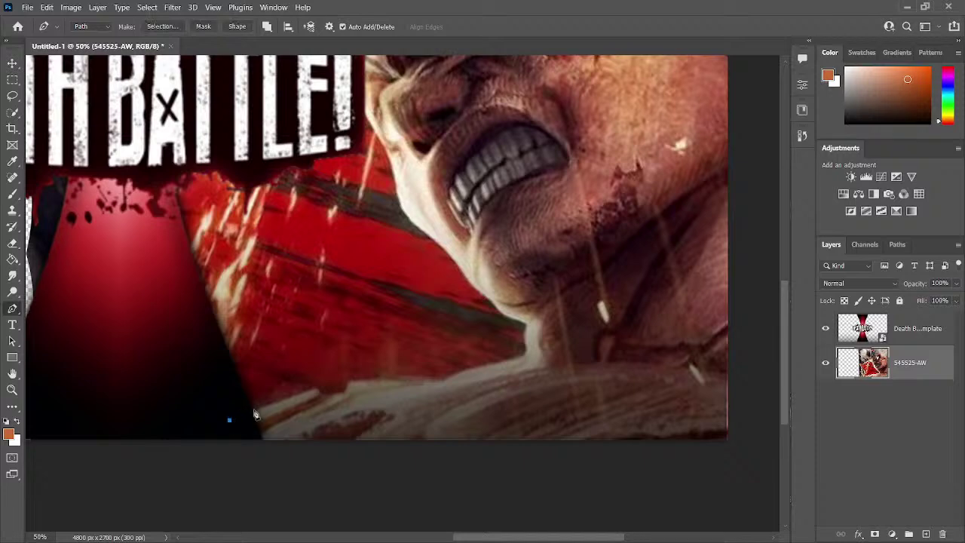
left_click_drag(303, 390, 349, 382)
left_click(322, 396)
left_click(442, 377)
left_click_drag(442, 378, 459, 378)
left_click_drag(522, 357, 558, 348)
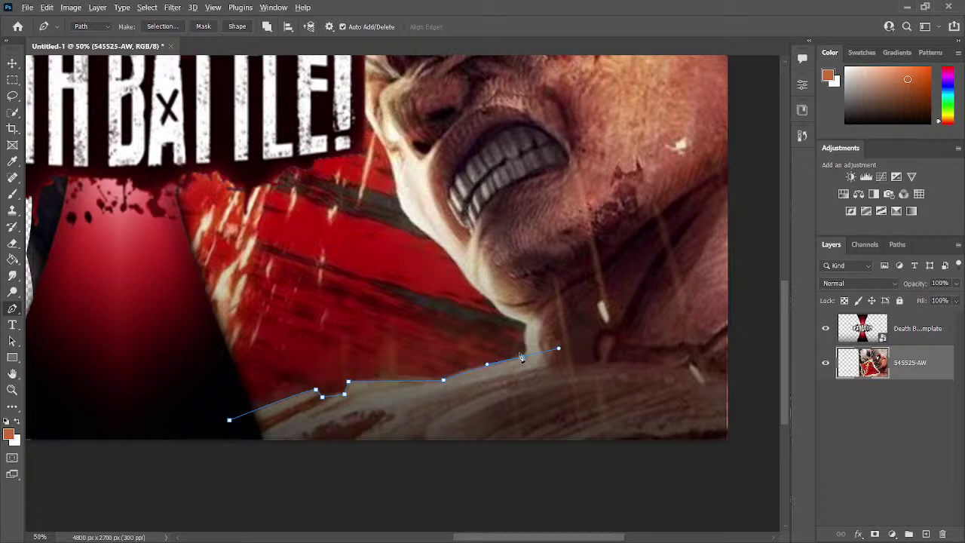
Step: Continue the Pen path up the fighter's neck and along the underside of the chin
key("ctrl+plus")
key("ctrl+plus")
left_click_drag(408, 230, 399, 207)
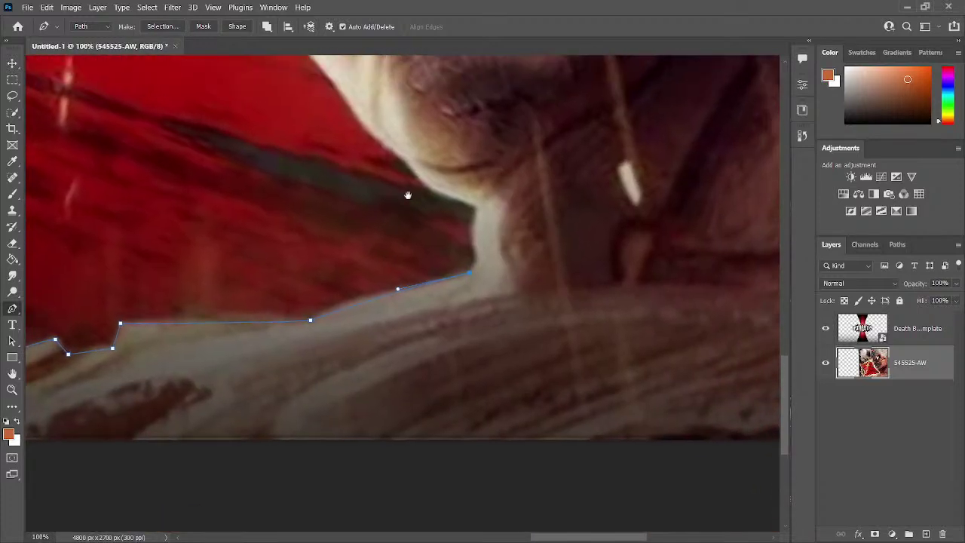
left_click(462, 210)
left_click(472, 242, "alt")
mouse_move(477, 208)
left_mouse_down()
mouse_move(486, 209)
mouse_move(484, 196)
mouse_move(477, 204)
left_mouse_up()
left_click_drag(435, 199, 419, 179)
left_click_drag(379, 143, 516, 268)
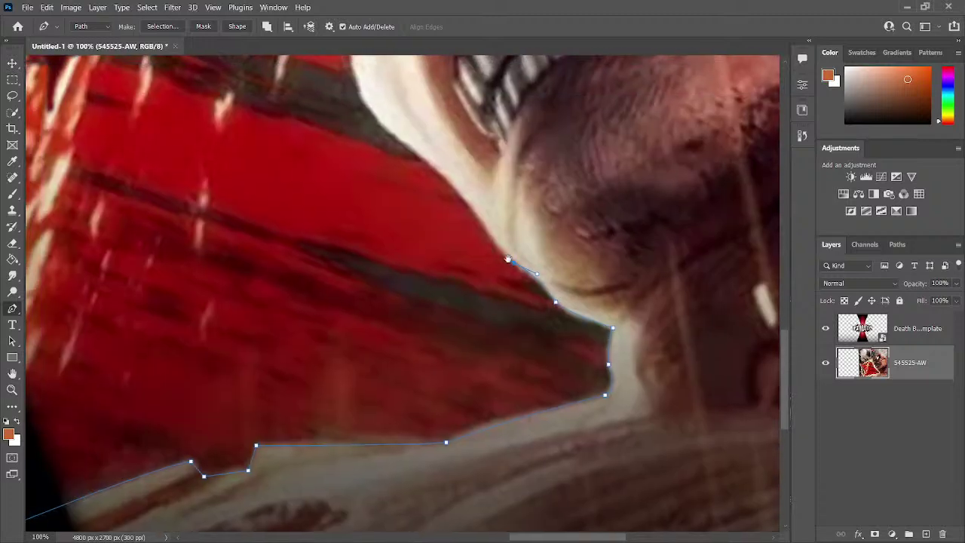
Step: Trace the path up the front of the chin, undoing and re-placing the poorly fitting anchor points
left_click(480, 224)
left_click_drag(480, 220, 477, 197)
key("ctrl+z")
left_click_drag(488, 241, 470, 196)
key("ctrl+z")
left_click_drag(428, 164, 431, 169)
left_click_drag(392, 167, 400, 218)
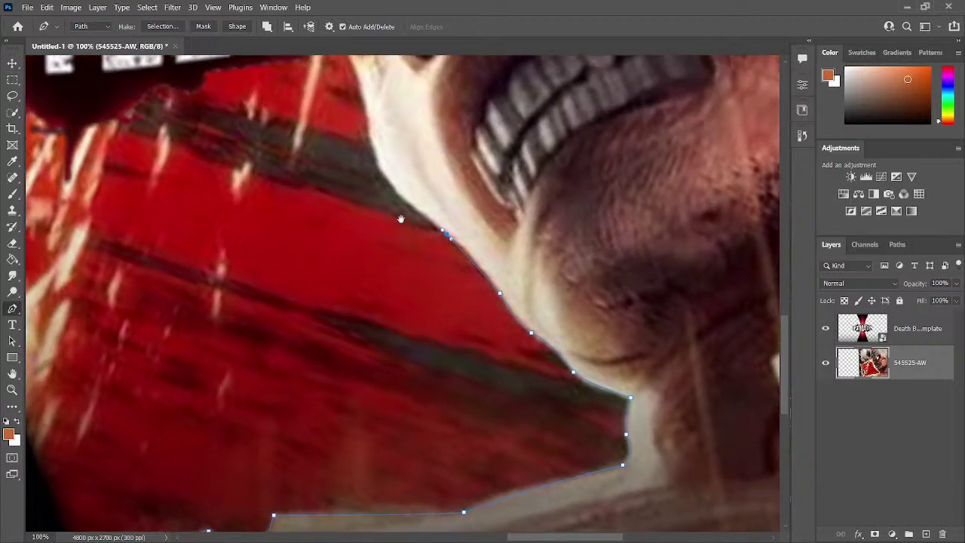
key("ctrl+z")
key("ctrl+z")
left_click_drag(499, 292, 483, 259)
left_click_drag(531, 332, 532, 332)
Step: Curve the path along the jaw beside the clenched teeth, up to the edge of the DEATH BATTLE! logo
left_click_drag(428, 223, 465, 243)
left_click_drag(429, 200, 513, 339)
left_click_drag(458, 268, 446, 211)
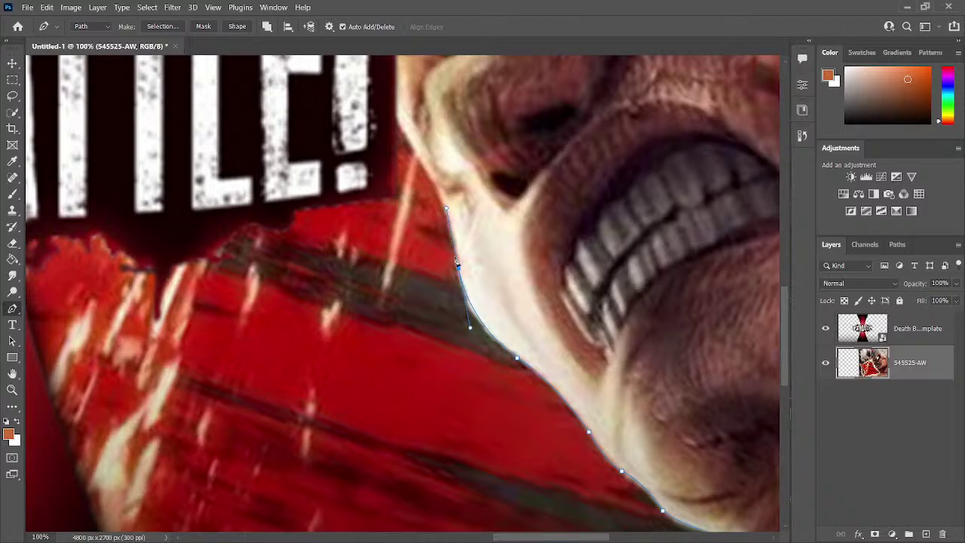
left_click(518, 358, "ctrl")
left_click_drag(396, 124, 339, 57)
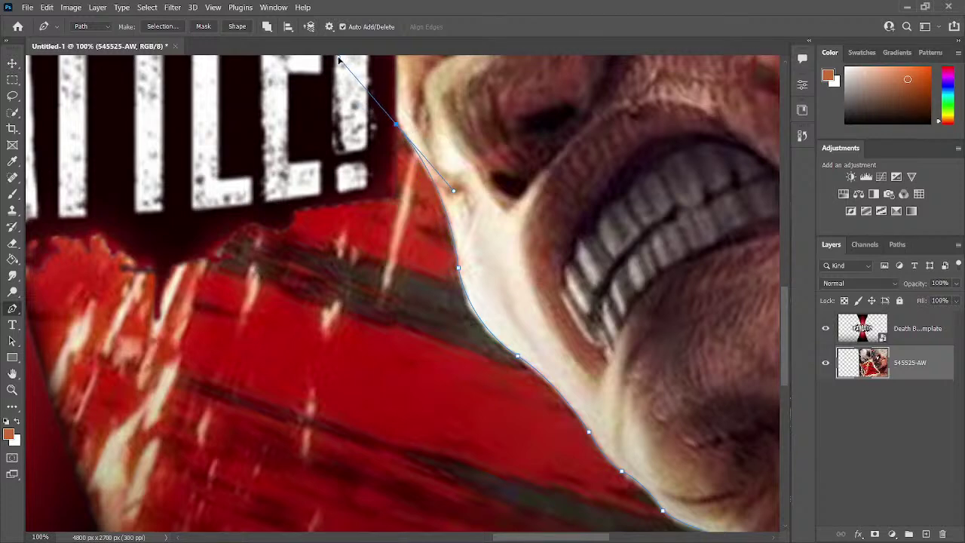
left_click(397, 125, "alt")
Step: Route the path behind the end of the logo and up to the point where the two fighters' faces meet
scroll(394, 282, "up", 5)
left_click_drag(374, 293, 301, 246)
left_click_drag(328, 289, 351, 413)
left_click(342, 364)
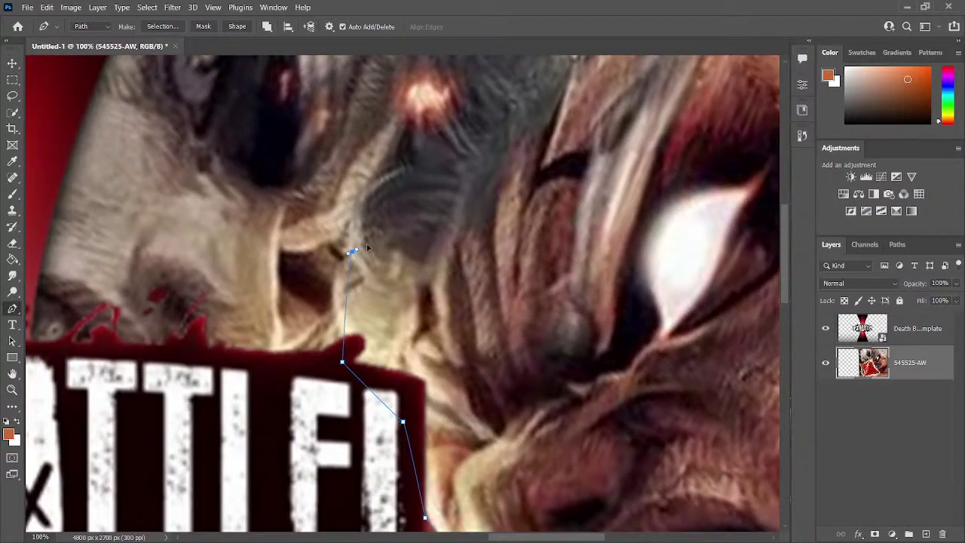
left_click_drag(352, 257, 385, 237)
Step: Try a wide curve over the dark area below the glowing spot, and undo those path points
left_click_drag(410, 164, 484, 149)
key("ctrl+minus")
key("ctrl+minus")
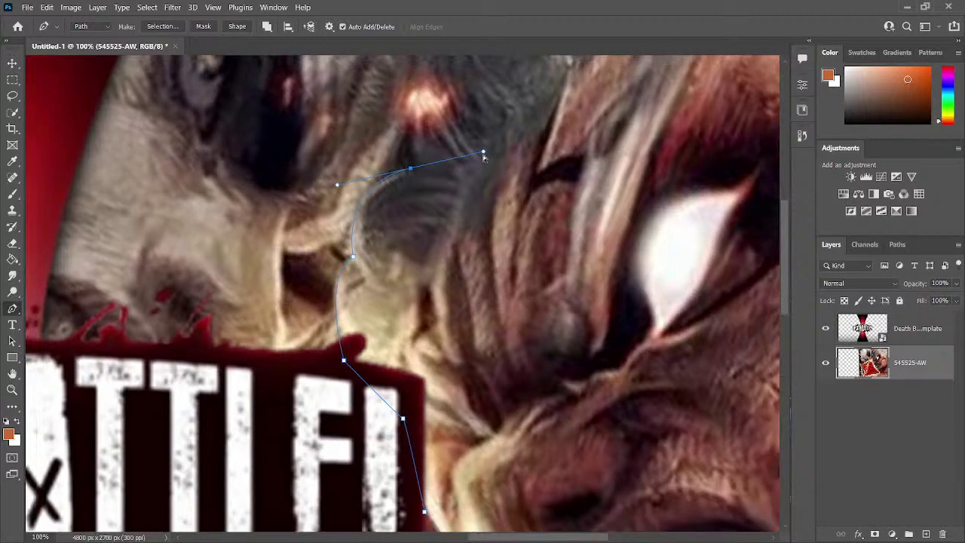
key("ctrl+plus")
key("ctrl+plus")
left_click(411, 165, "alt")
left_click_drag(413, 123, 448, 278)
key("ctrl+z")
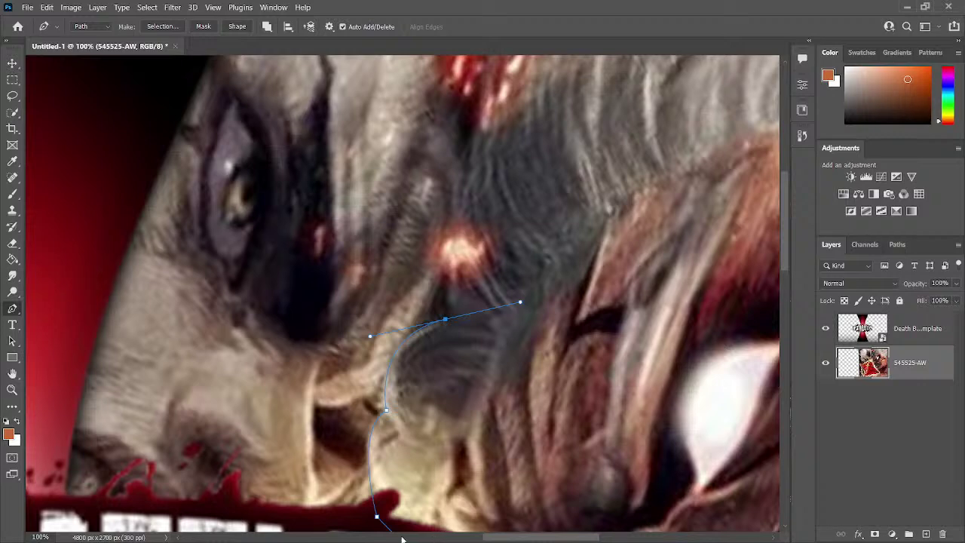
key("ctrl+z")
Step: Retrace the path around the dark brow area with tighter curves, ending just below the glowing spot
scroll(384, 377, "down", 2)
scroll(384, 377, "right", 2)
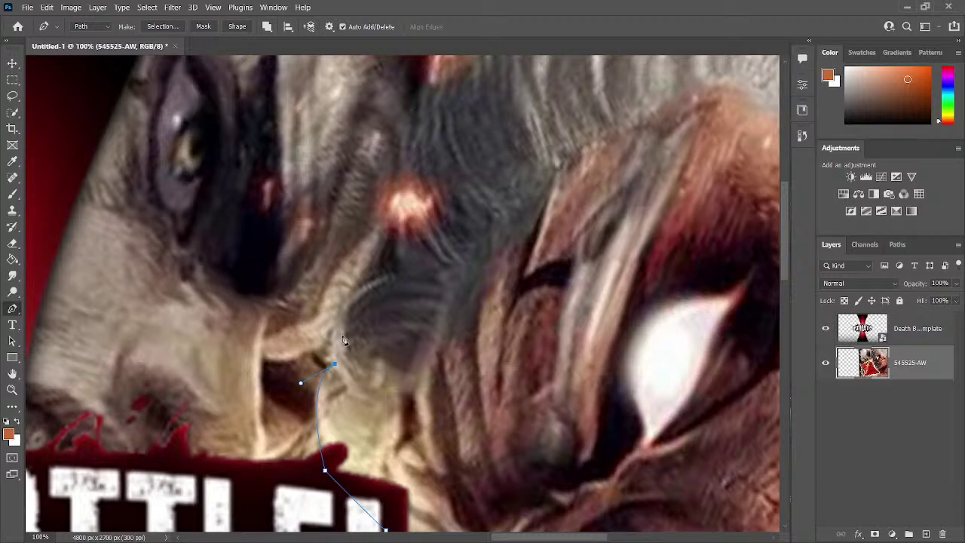
left_click_drag(362, 282, 402, 273)
left_click_drag(388, 312, 404, 353)
left_click(381, 324, "alt")
left_click_drag(407, 269, 407, 250)
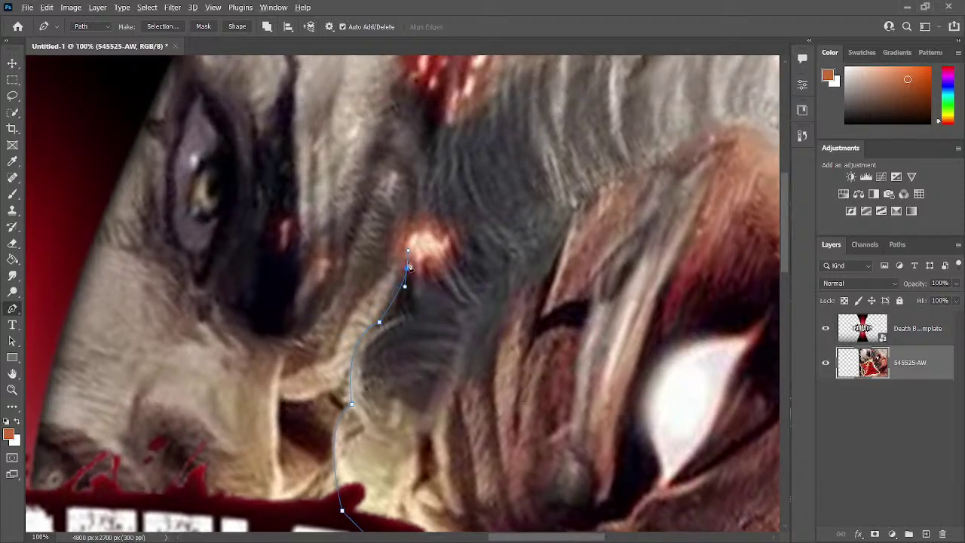
left_click(407, 270, "alt")
Step: Continue the curved path from below the glowing spot, along the edge of the hair, to a point above the canvas
scroll(389, 259, "up", 3)
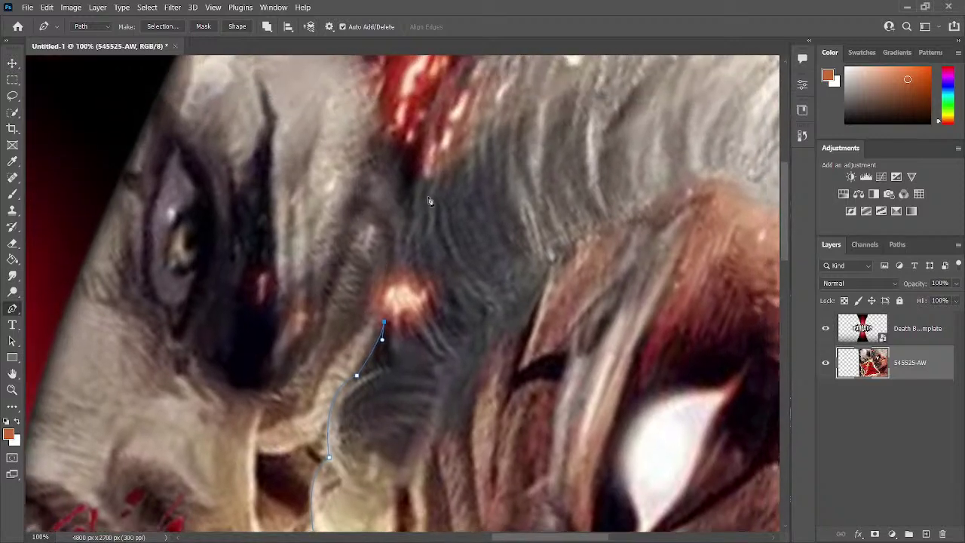
left_click_drag(419, 171, 425, 134)
left_click(446, 121)
left_click_drag(422, 172, 331, 383)
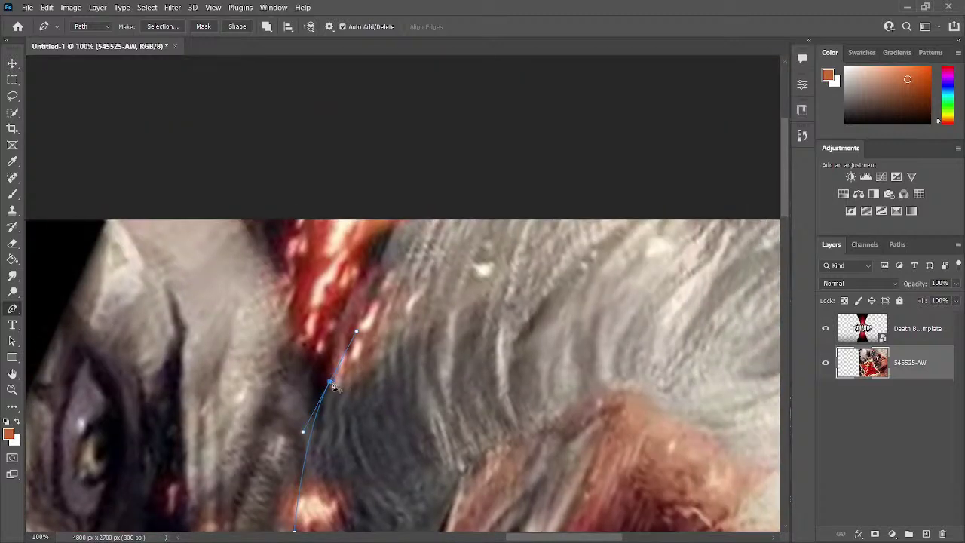
left_click_drag(438, 189, 478, 181)
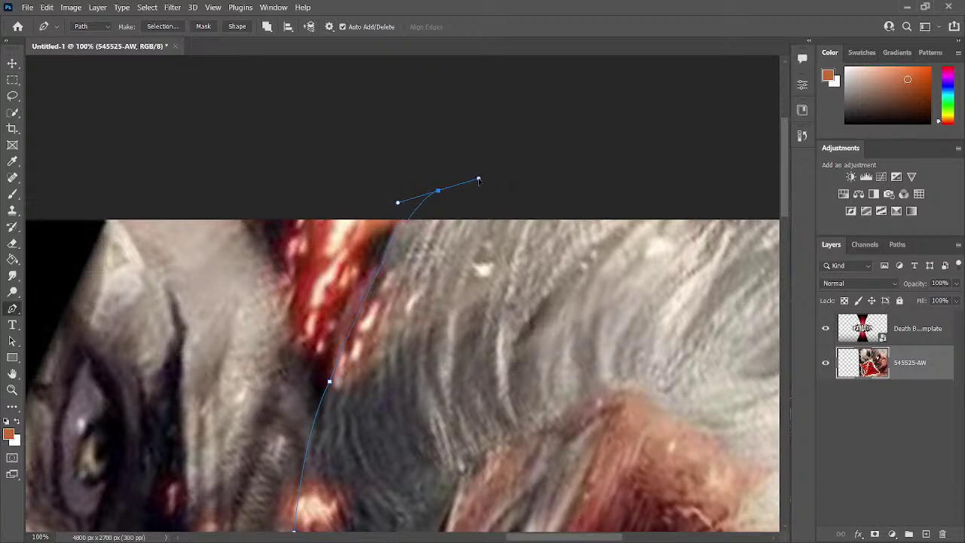
Step: Close the path with a wide loop outside the unwanted artwork and behind the logo, back to its starting point
key("ctrl+minus")
key("ctrl+minus")
key("ctrl+minus")
key("ctrl+minus")
key("ctrl+minus")
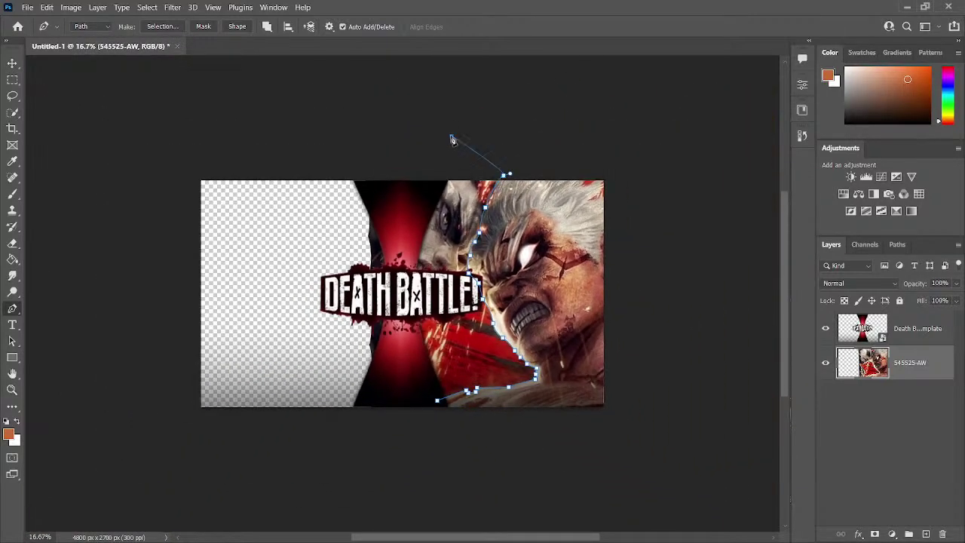
left_click(451, 136)
left_click(382, 132)
left_click(325, 148)
left_click(294, 198)
left_click(254, 279)
left_click(240, 341)
left_click(254, 389)
left_click(437, 400)
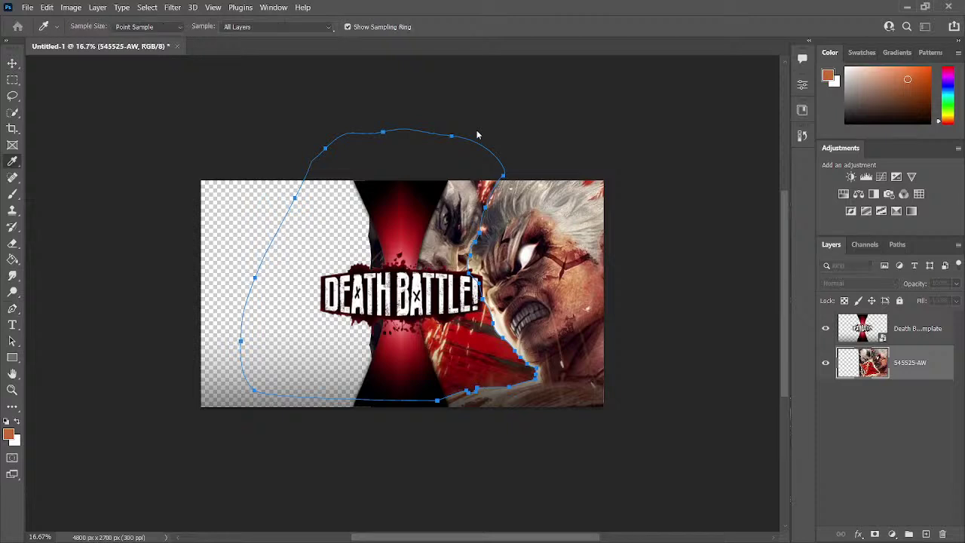
Step: Convert the closed path to a selection, delete the enclosed part of the 545525-AW layer, and deselect
key("ctrl+Return")
key("Delete")
key("ctrl+d")
left_click_drag(471, 229, 393, 230)
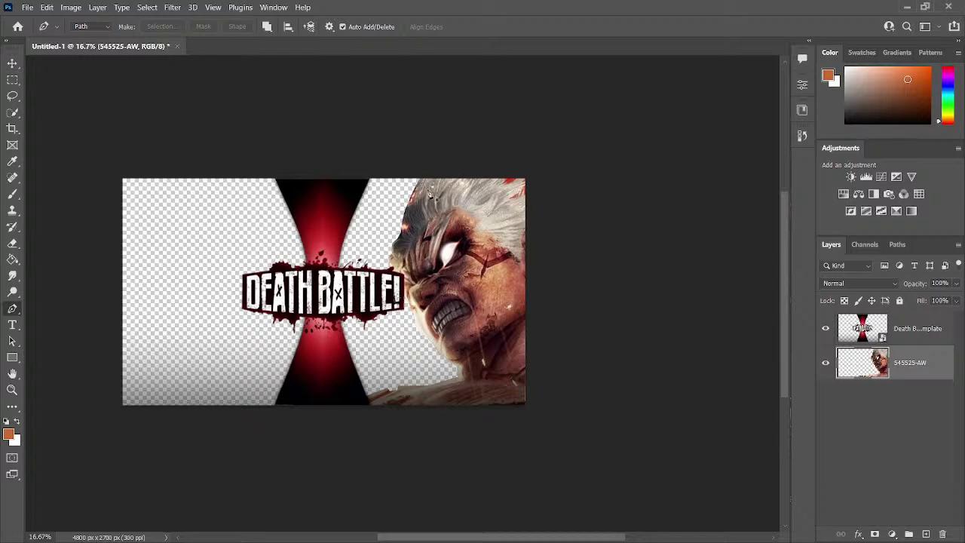
key("ctrl+plus")
key("ctrl+plus")
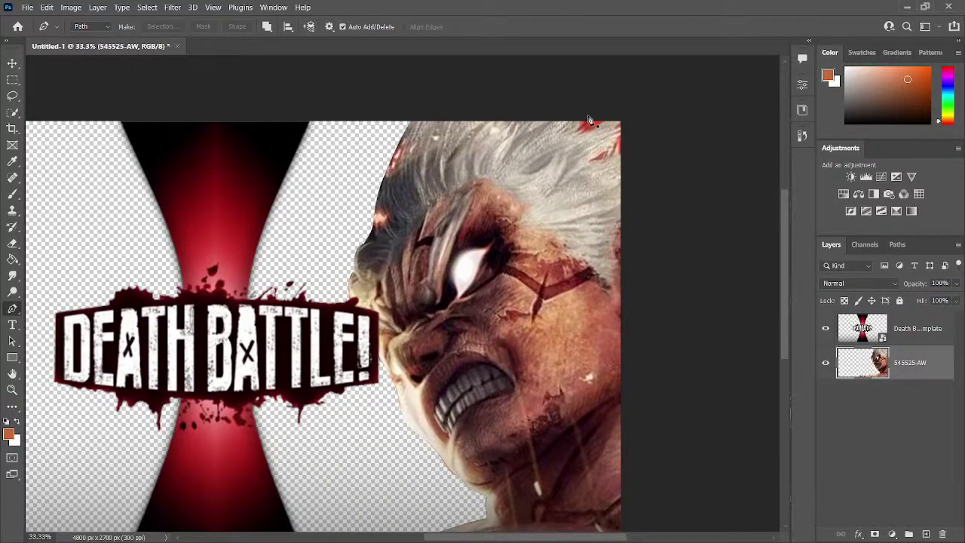
key("ctrl+plus")
key("ctrl+plus")
key("ctrl+plus")
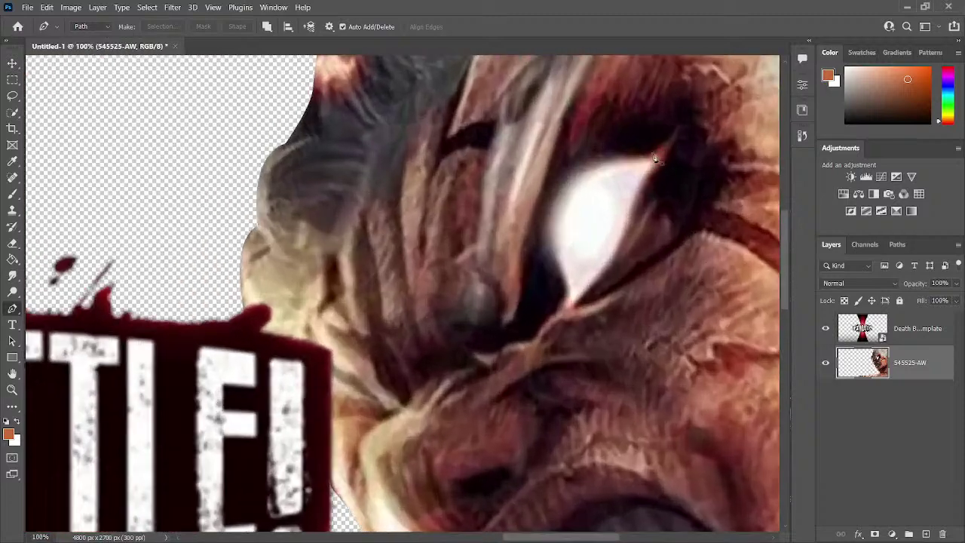
left_click_drag(647, 149, 409, 409)
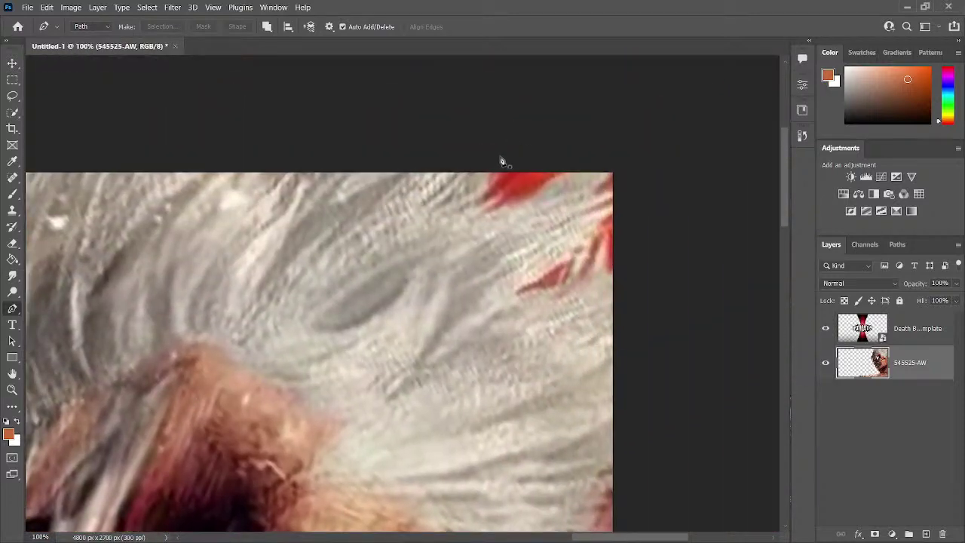
left_click(501, 161)
left_click_drag(482, 197, 468, 204)
key("ctrl+z")
key("ctrl+z")
key("ctrl+minus")
key("ctrl+minus")
key("ctrl+minus")
key("ctrl+minus")
key("ctrl+minus")
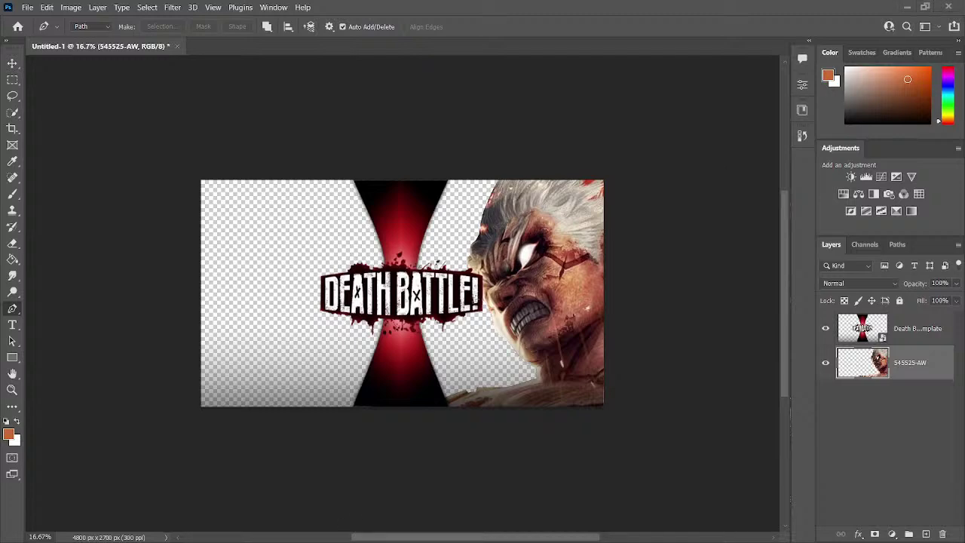
Step: Place the multi-fighter artwork mirrored and enlarged to about 209%, and put it beneath the 545525-AW layer
left_click_drag(435, 305, 295, 291)
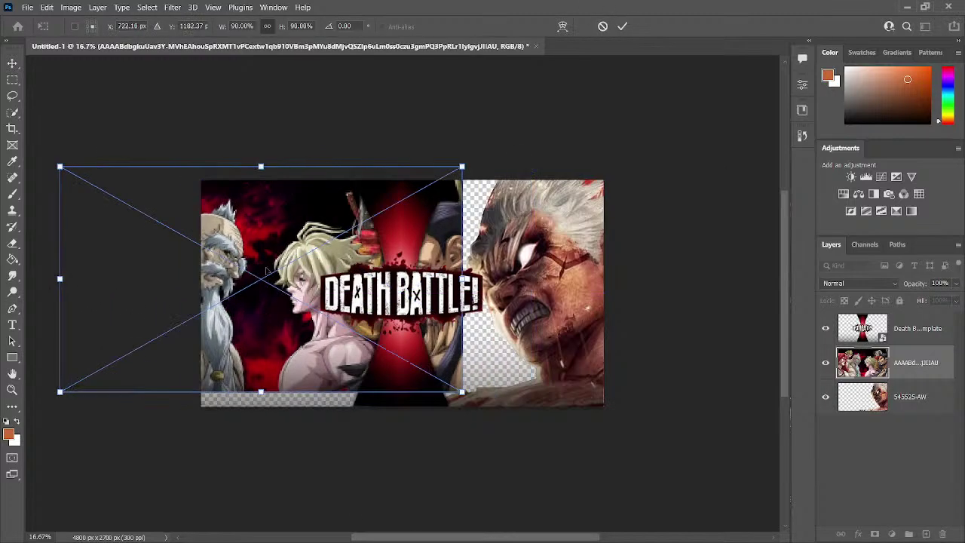
left_click(312, 501)
left_click_drag(266, 162, 369, 169)
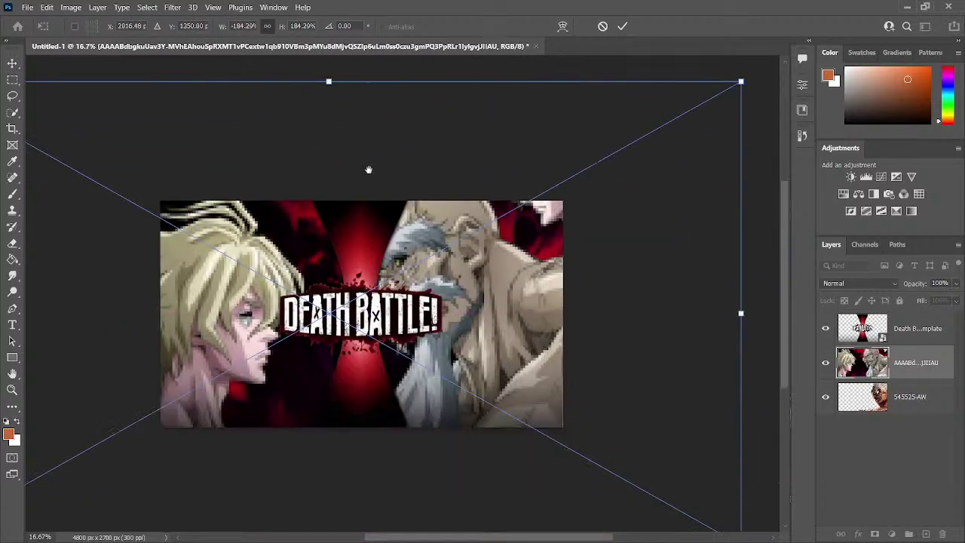
left_click_drag(328, 80, 319, 97)
left_click_drag(353, 217, 349, 216)
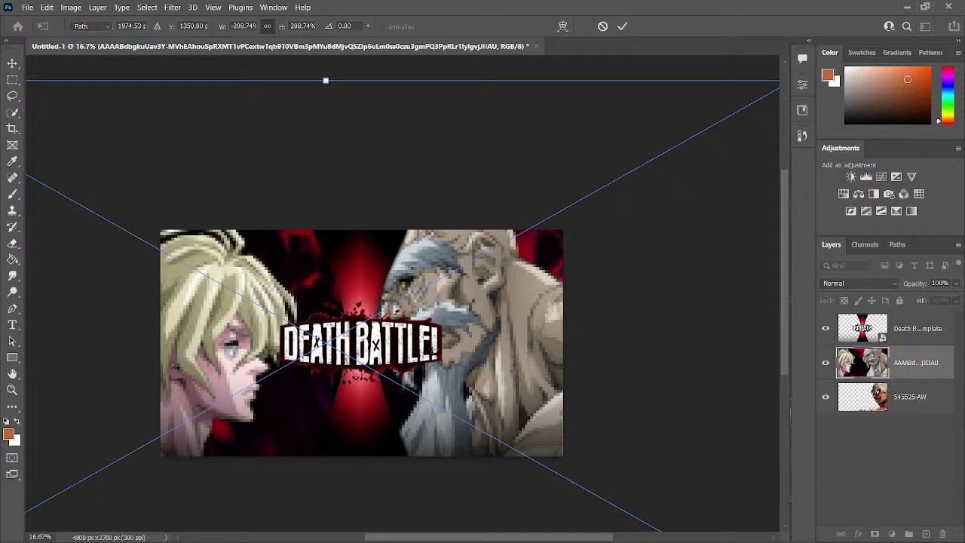
key("Return")
key("ctrl+bracketleft")
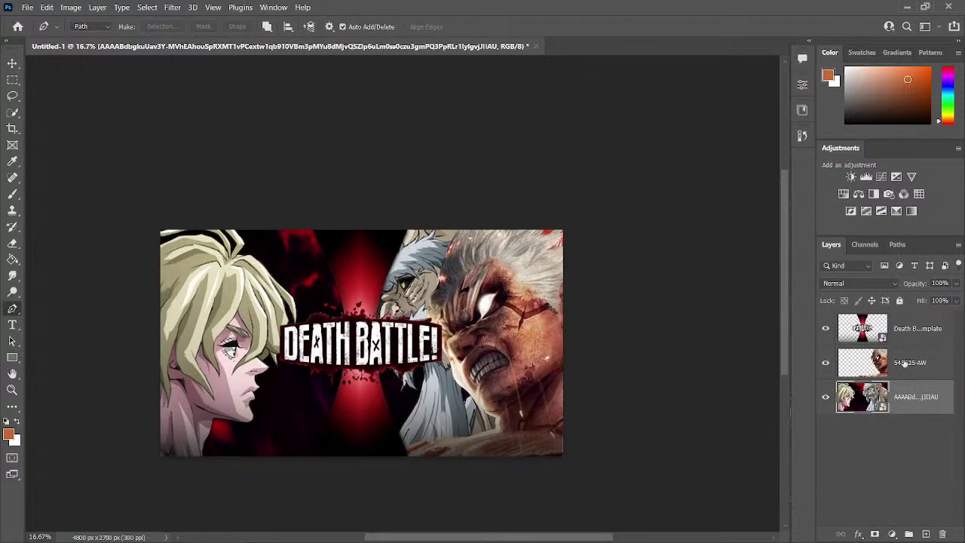
Step: Delete the 545525-AW layer and the multi-fighter artwork layer, leaving only the Death Battle template
left_click(904, 366)
key("v")
left_click(740, 339)
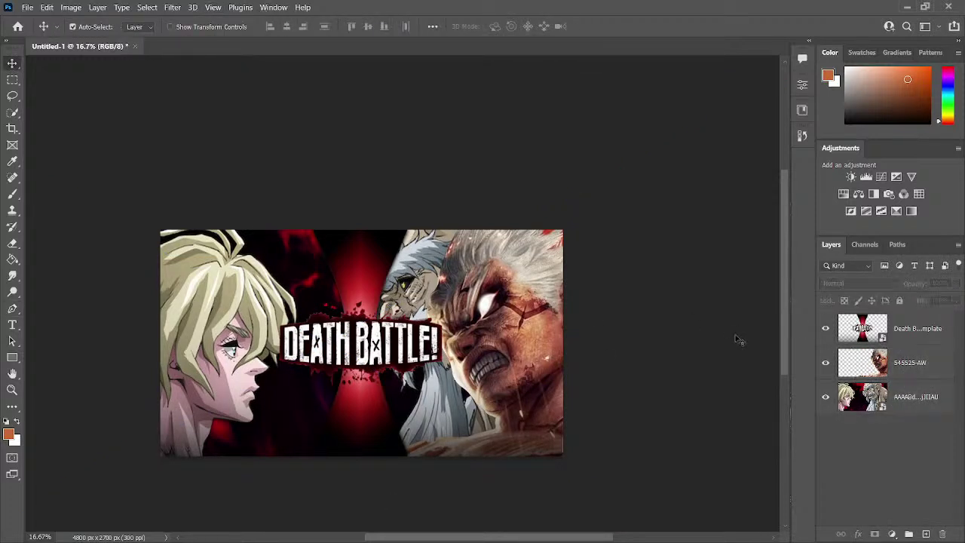
left_click(920, 398)
key("ctrl+minus")
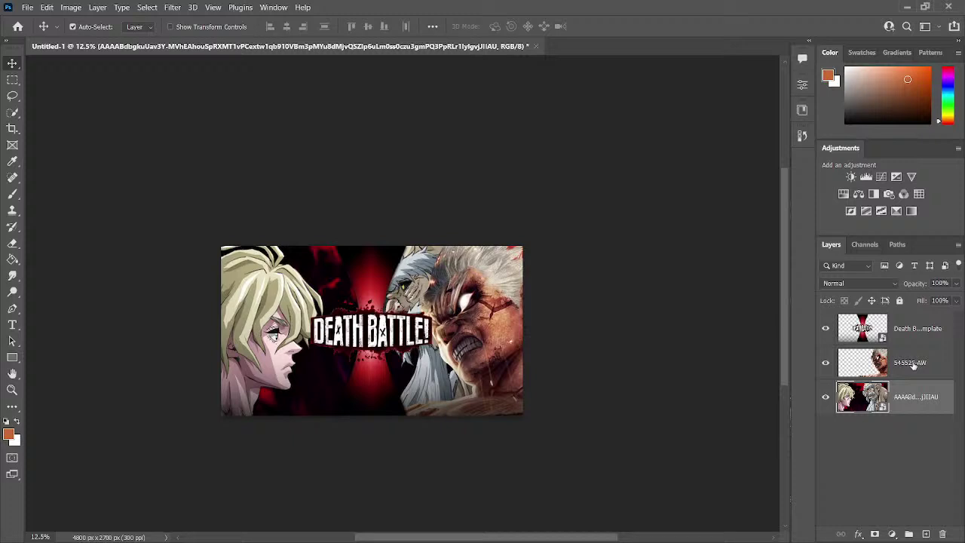
key("Delete")
Step: Place the record-of-ragnarok-adam image over the thumbnail's left half at about 189% scale, and move it beneath the template layer
key("p")
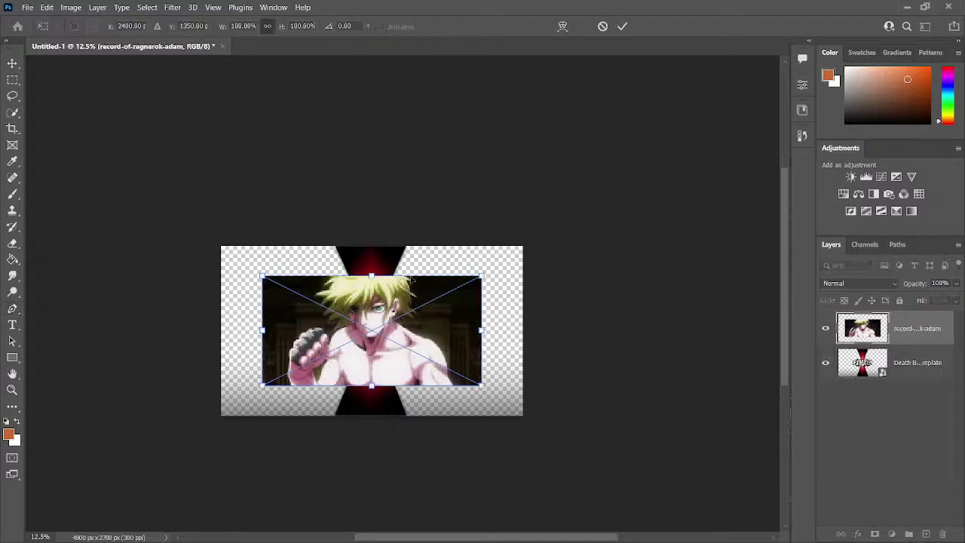
left_click_drag(366, 281, 272, 213)
left_click_drag(281, 247, 291, 279)
key("Return")
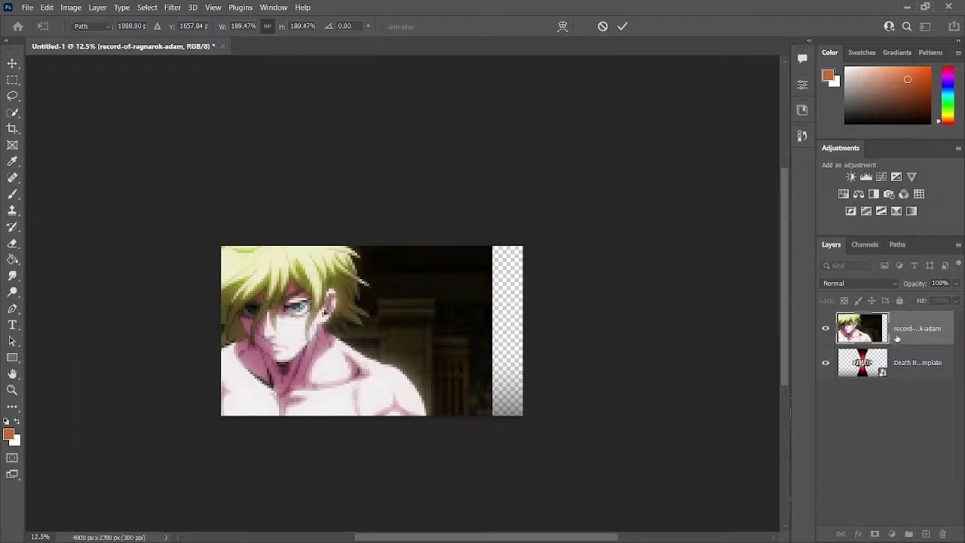
left_click_drag(866, 328, 847, 392)
Step: Scale the blond fighter up to about 207% and shift him slightly left within his half of the thumbnail
key("p")
scroll(339, 370, "up", 3)
scroll(360, 296, "down", 1)
scroll(361, 295, "down", 1)
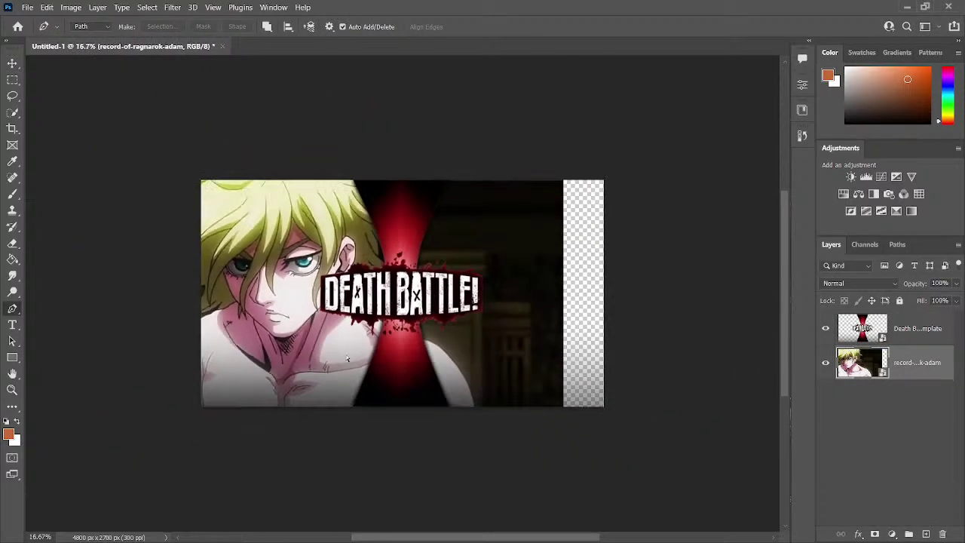
key("ctrl+t")
left_click_drag(286, 459, 285, 483)
mouse_move(320, 440)
left_mouse_down()
mouse_move(308, 452)
mouse_move(308, 442)
left_mouse_up()
key("Return")
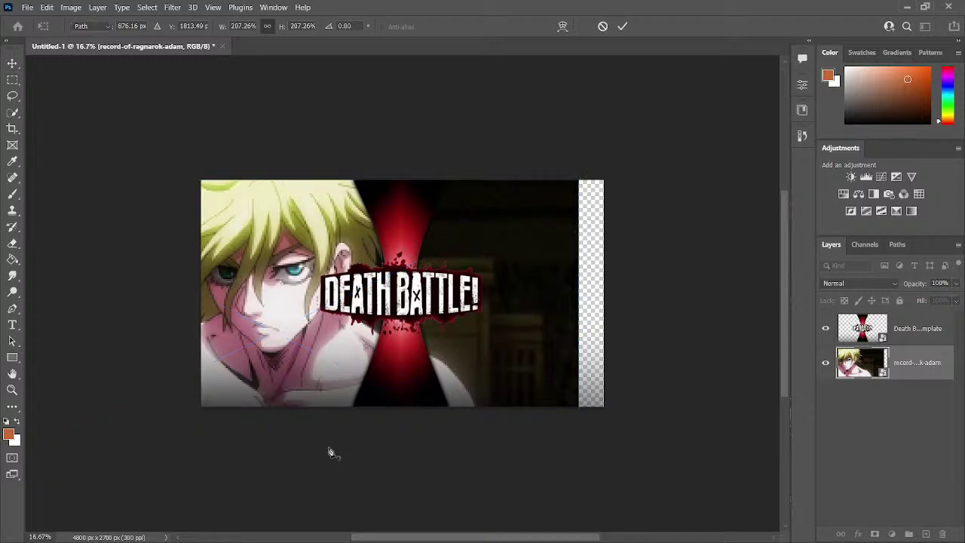
Step: Select the right half of the record-of-ragnarok-adam layer from the thumbnail's centre, delete its contents, and deselect
key("e")
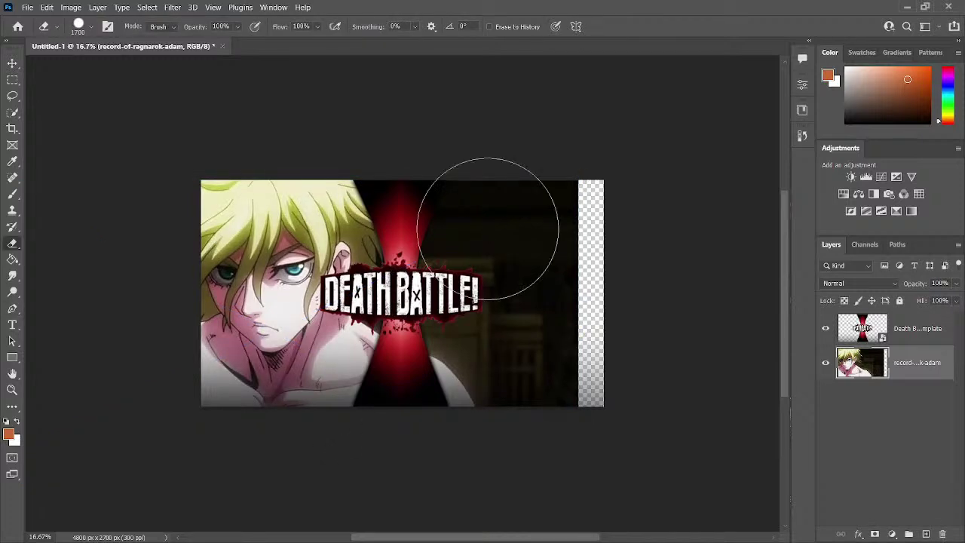
key("m")
left_click_drag(400, 179, 816, 472)
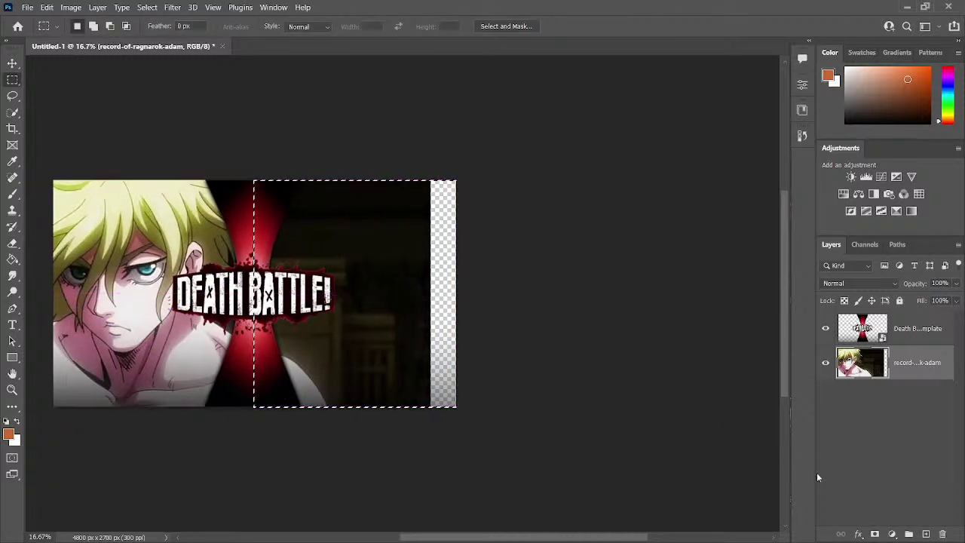
key("Delete")
key("ctrl+d")
scroll(272, 420, "left", 3)
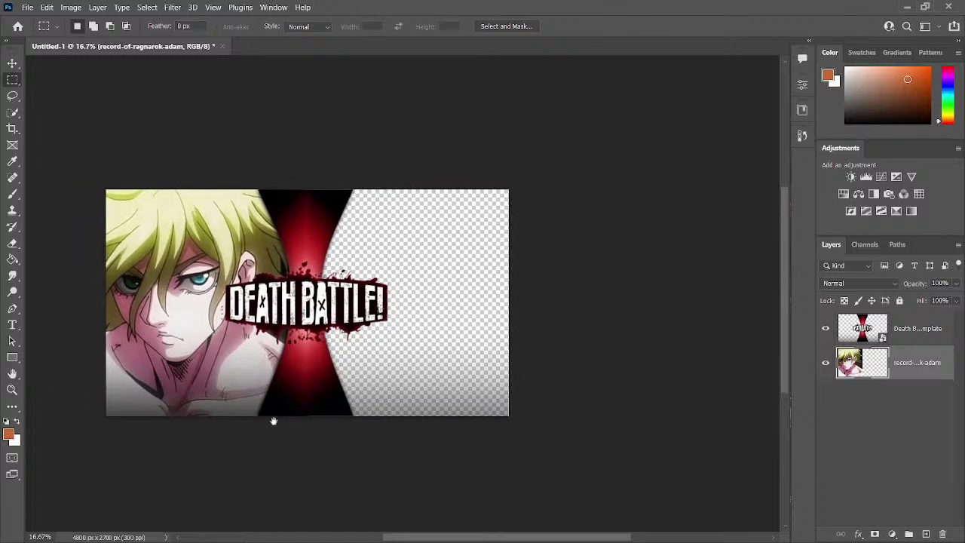
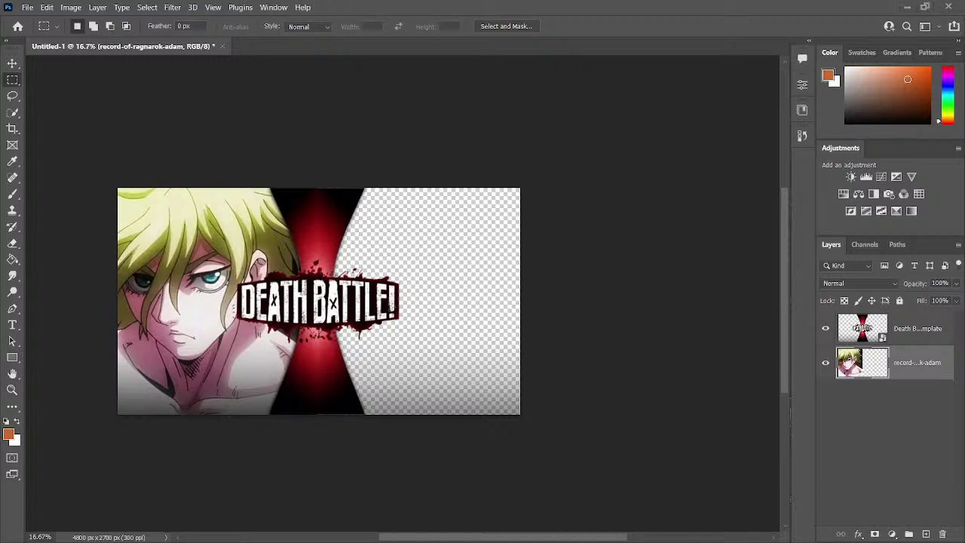
Step: Try the image0 artwork mirrored and enlarged as the opposing fighter beneath the blond fighter's layer, and delete it
key("ctrl+v")
left_click_drag(356, 296, 539, 316)
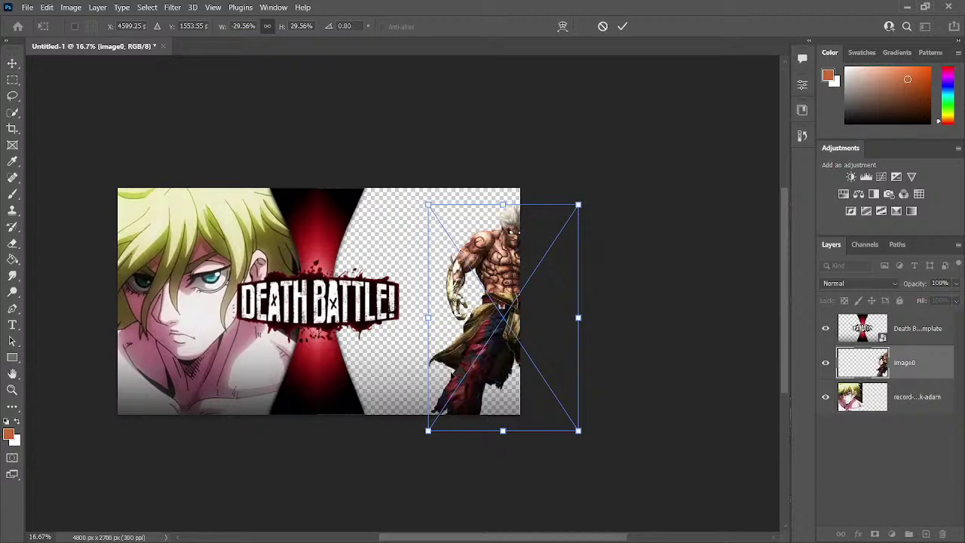
left_click_drag(428, 317, 15, 332)
left_click_drag(379, 177, 511, 479)
key("ctrl+minus")
key("ctrl+minus")
left_click_drag(430, 221, 419, 263)
left_click_drag(894, 355, 891, 417)
key("ctrl+0")
key("ctrl+minus")
key("ctrl+minus")
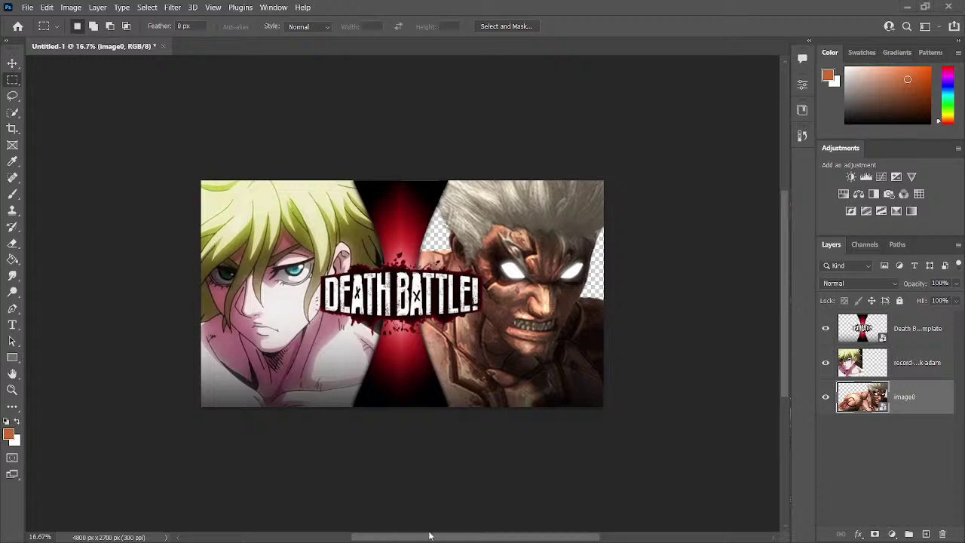
key("Delete")
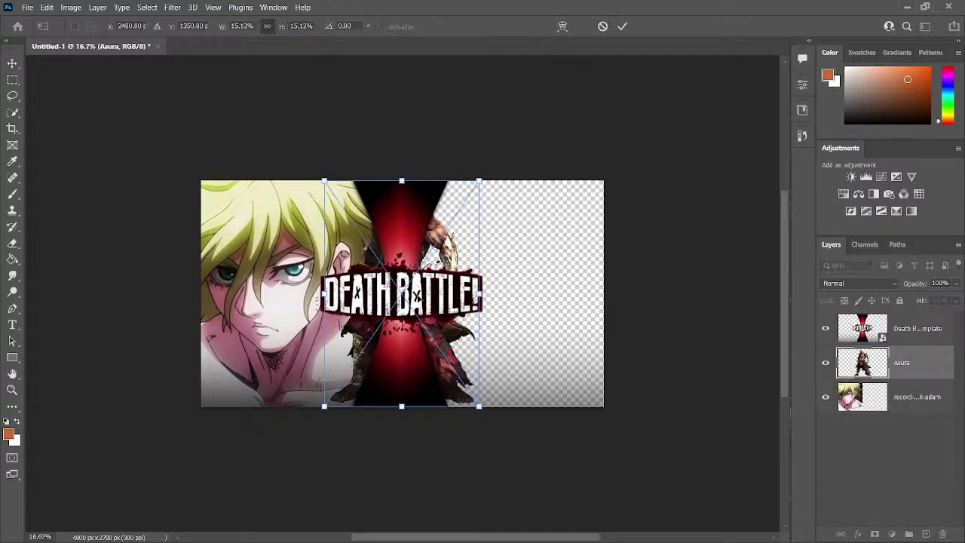
Step: Fit the Asura image, mirrored at about 106% scale, with his face in the thumbnail's right half, beneath the record-of-ragnarok-adam layer
left_click_drag(457, 275, 613, 305)
left_click_drag(479, 320, 527, 478)
key("ctrl+minus")
key("ctrl+minus")
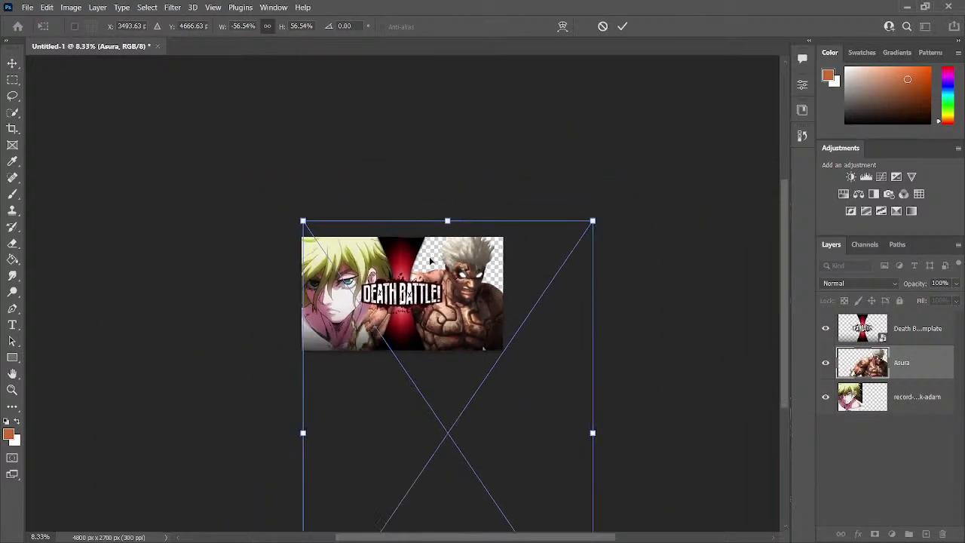
left_click_drag(448, 217, 429, 191)
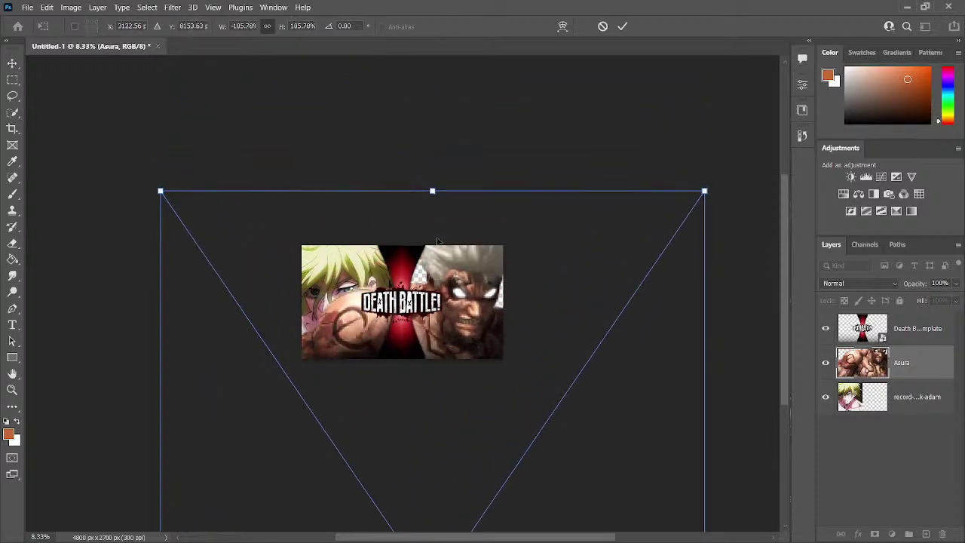
left_click_drag(435, 237, 437, 237)
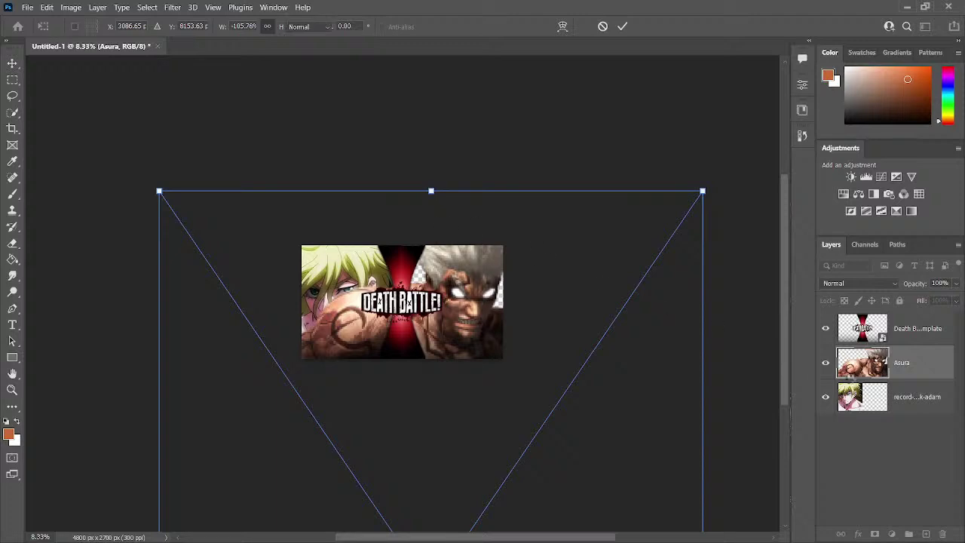
left_click_drag(864, 412, 864, 412)
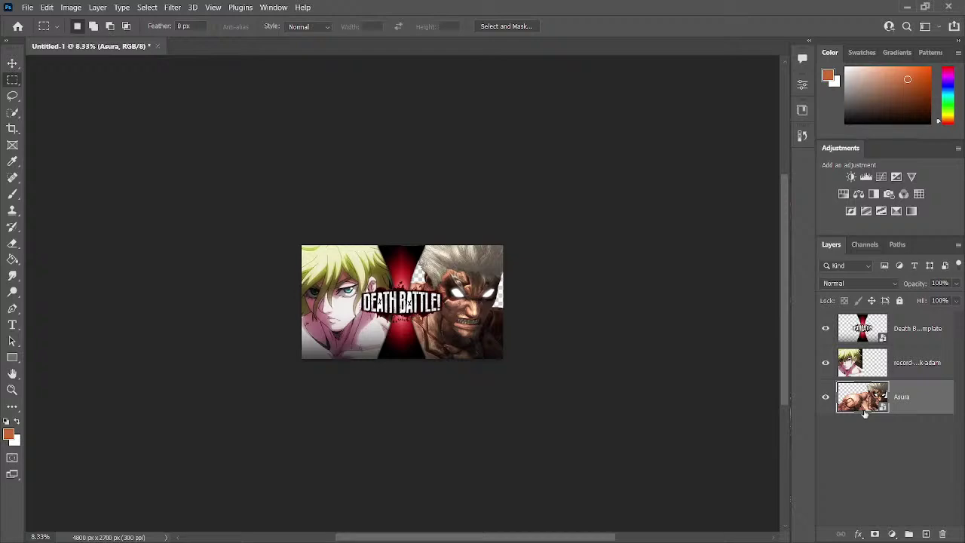
Step: Nudge the Asura figure slightly towards the thumbnail's right edge
key("ctrl+plus")
key("ctrl+plus")
key("ctrl+plus")
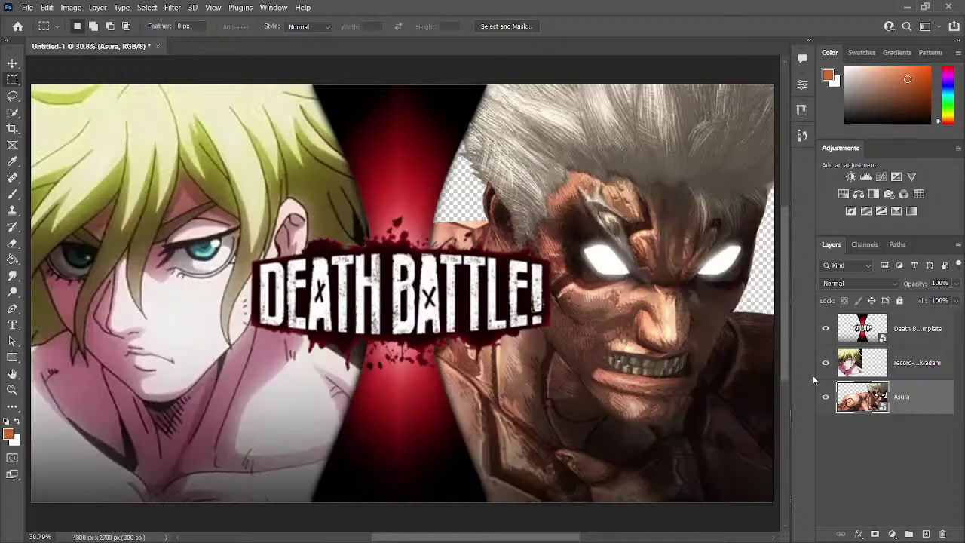
key("ctrl+minus")
key("v")
left_click_drag(501, 288, 530, 267)
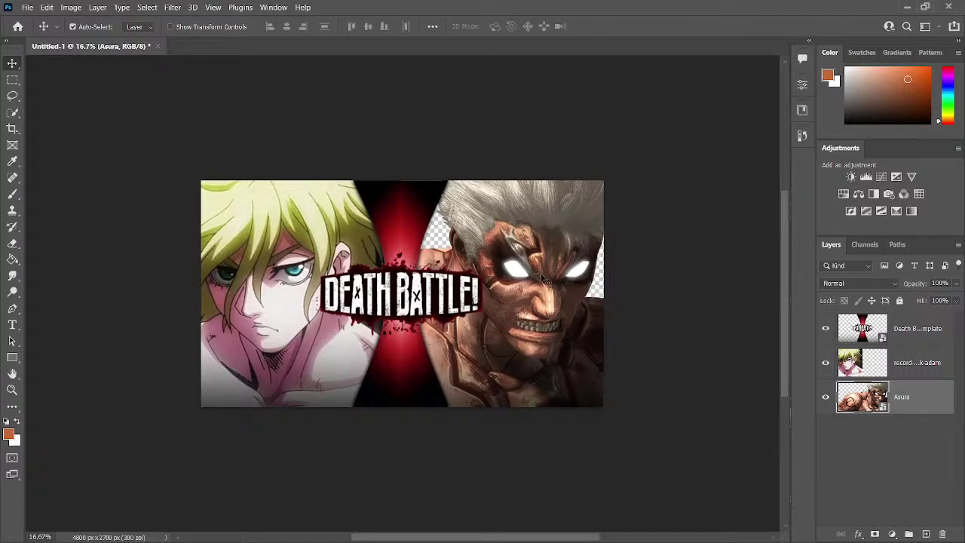
Step: Adjust the blond fighter's position slightly and check the framing around the DEATH BATTLE! logo
mouse_move(249, 309)
left_mouse_down()
mouse_move(251, 324)
mouse_move(252, 310)
left_mouse_up()
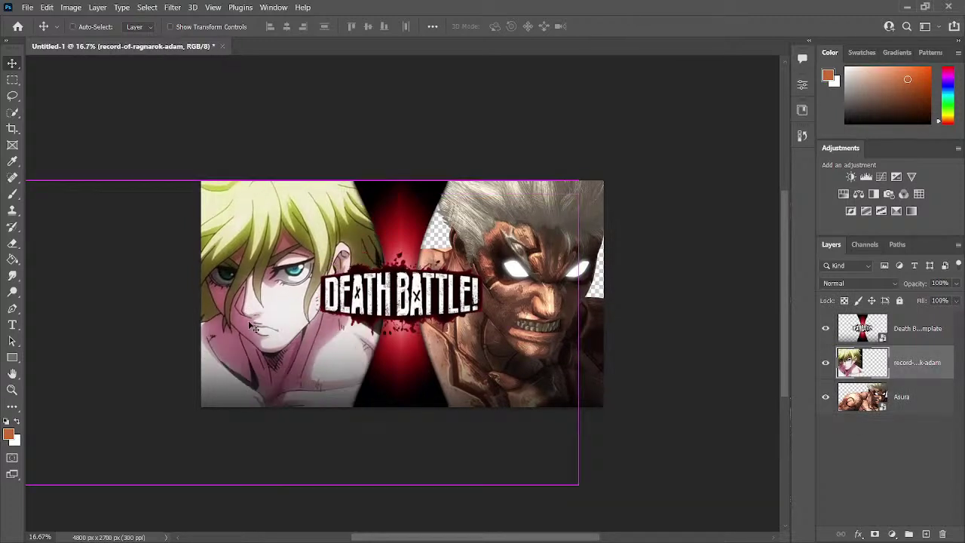
key("ctrl+plus")
key("ctrl+plus")
key("ctrl+plus")
key("ctrl+plus")
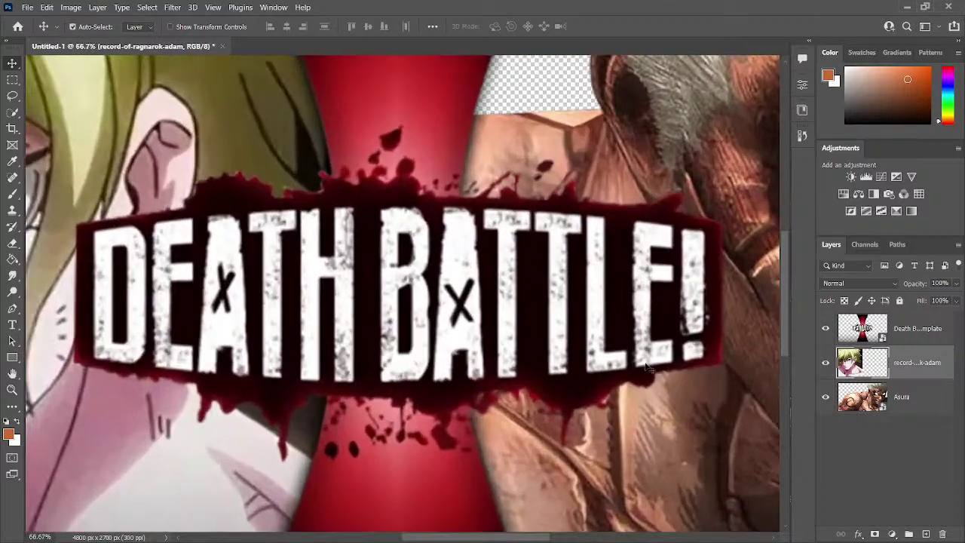
Step: Outline the dark gap beside the blond fighter's hair above the DEATH BATTLE! logo with the Pen tool and delete it from his layer
left_click(824, 328)
left_click(824, 328)
left_click_drag(409, 172, 446, 213)
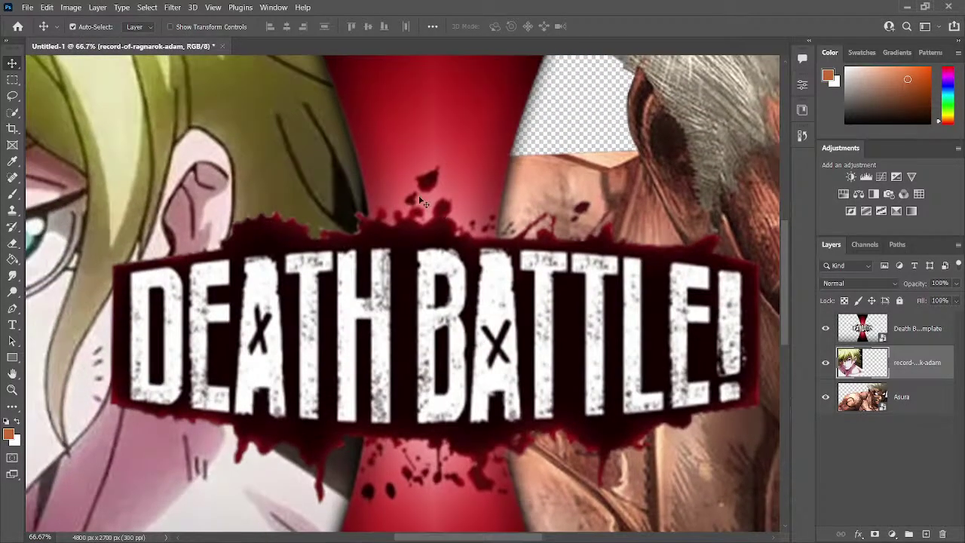
key("p")
left_click(366, 142)
left_click_drag(359, 225, 352, 242)
left_click_drag(334, 167, 324, 158)
left_click(340, 221)
left_click_drag(372, 259, 376, 276)
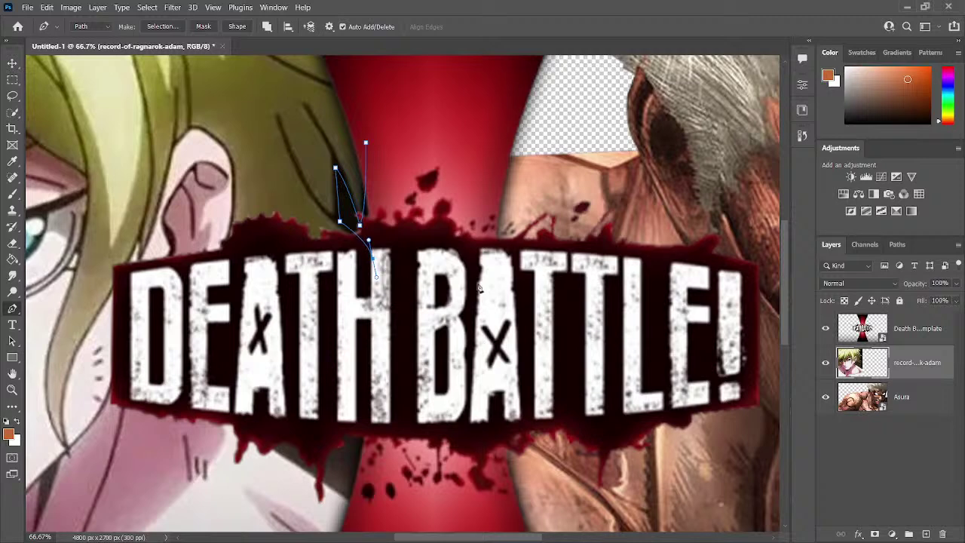
left_click(824, 330)
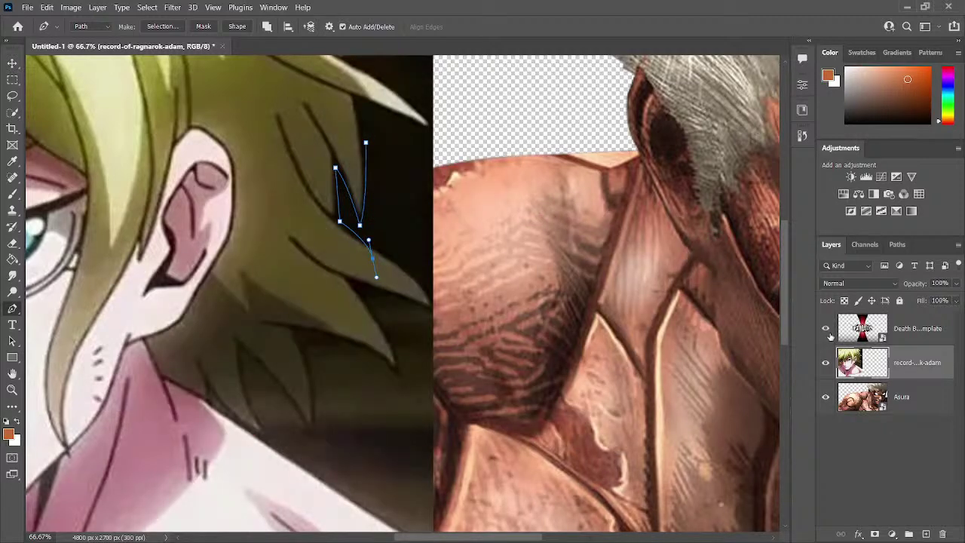
left_click(825, 330)
left_click_drag(419, 153, 391, 139)
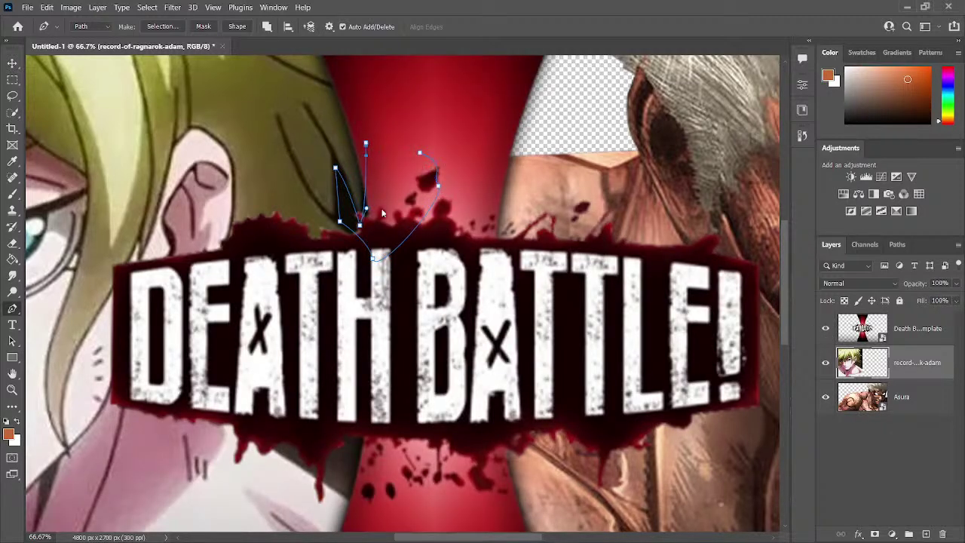
left_click(367, 143)
key("Return")
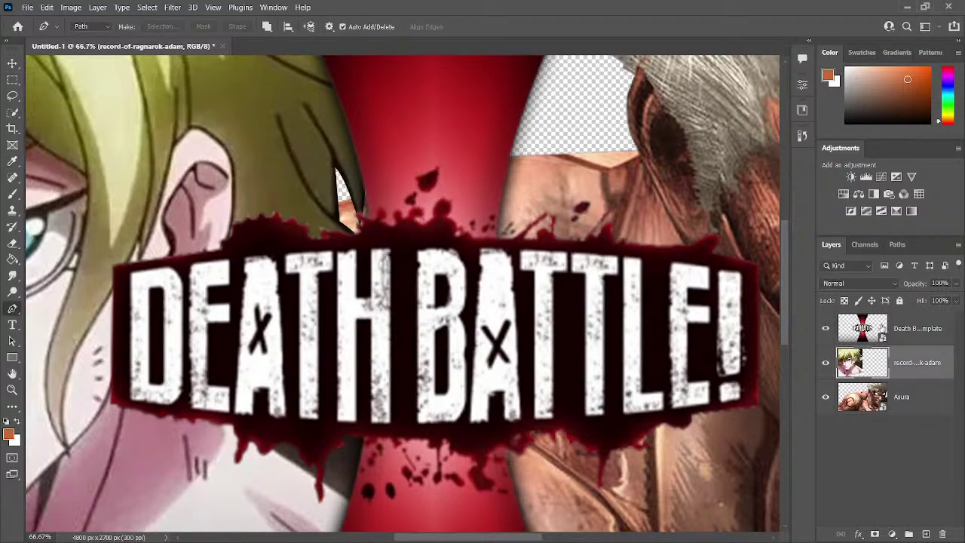
Step: Outline the dark area above the blond fighter's shoulder, just below the logo, with the Pen tool and delete it from his layer
left_click(825, 329)
left_click(825, 329)
scroll(468, 419, "up", 2)
left_click(455, 406)
left_click_drag(330, 329, 267, 310)
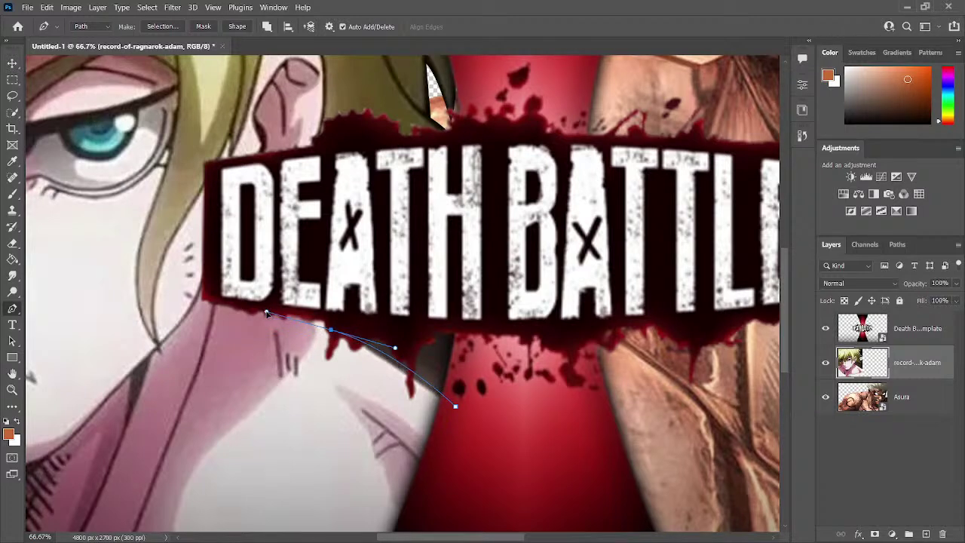
left_click(330, 329, "alt")
left_click_drag(333, 291, 338, 279)
left_click_drag(544, 328, 556, 337)
left_click(455, 407)
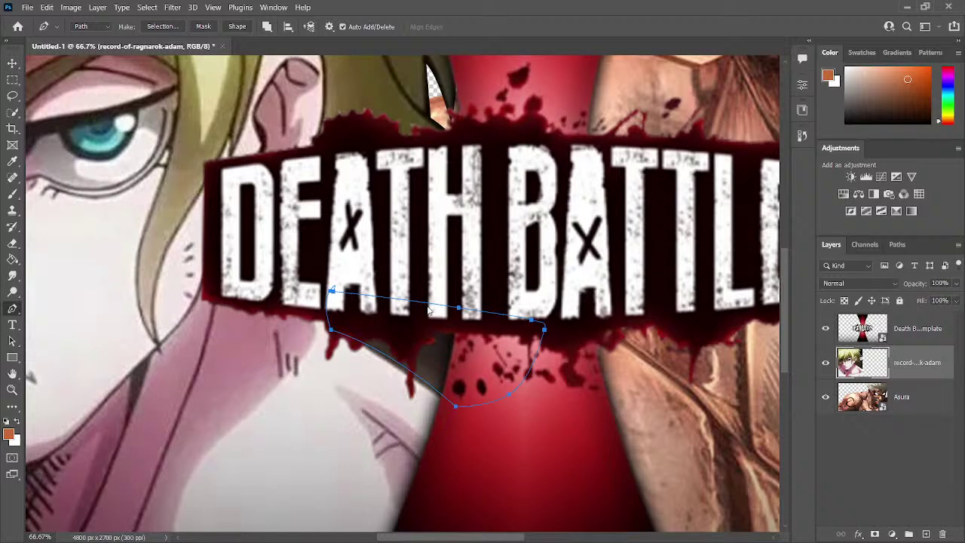
key("i")
key("p")
key("ctrl+Return")
key("ctrl+d")
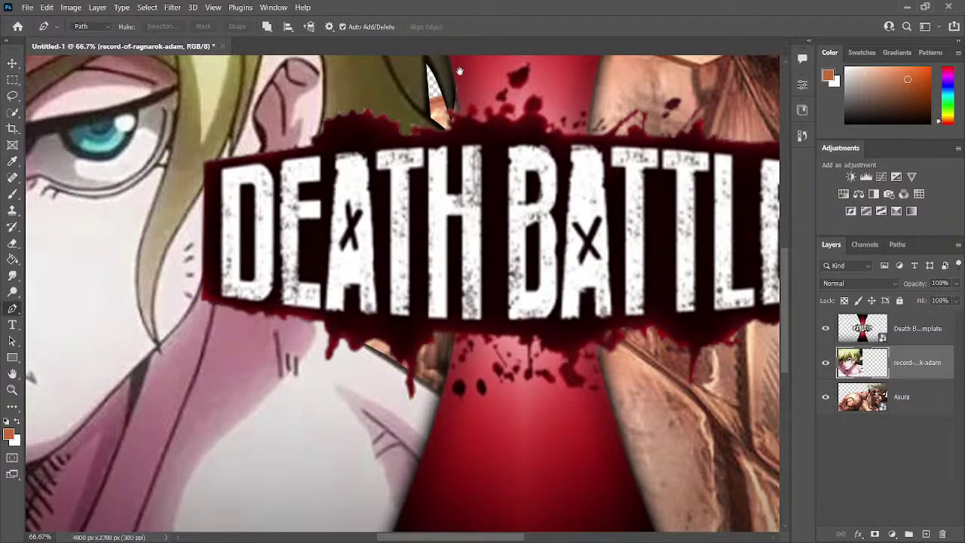
Step: Select the left half of the canvas and delete that part of the Asura layer
left_click_drag(460, 71, 488, 149)
key("ctrl+minus")
key("ctrl+minus")
key("ctrl+minus")
key("ctrl+minus")
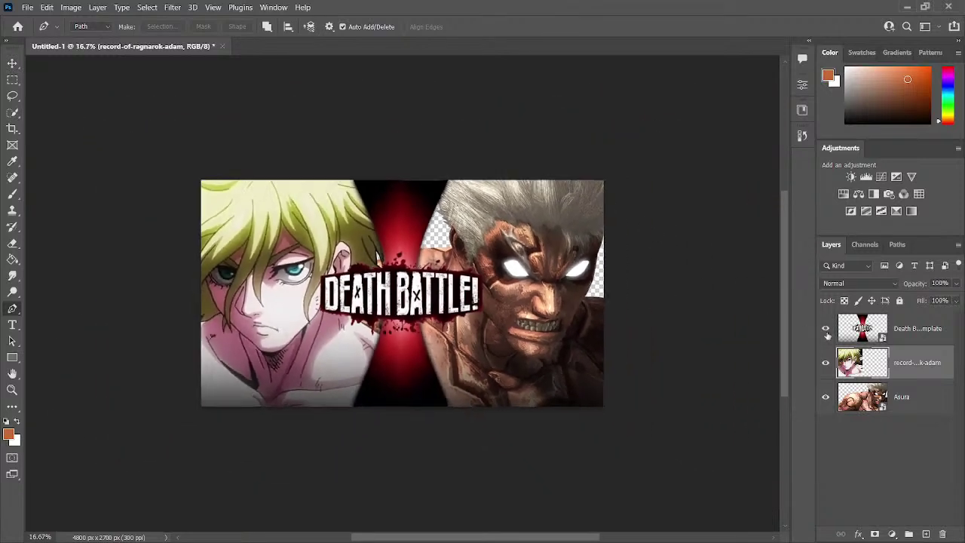
left_click(916, 397)
key("e")
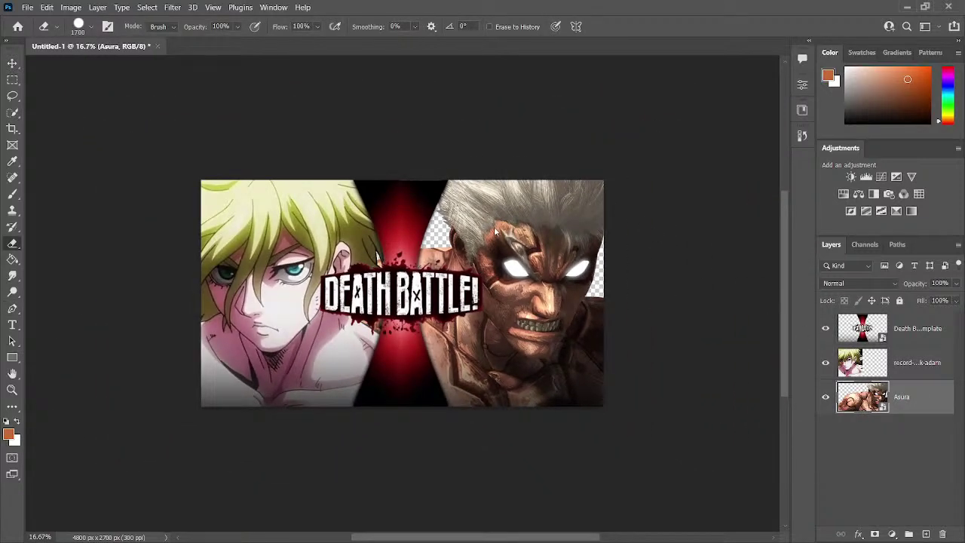
key("m")
left_click_drag(201, 179, 399, 496)
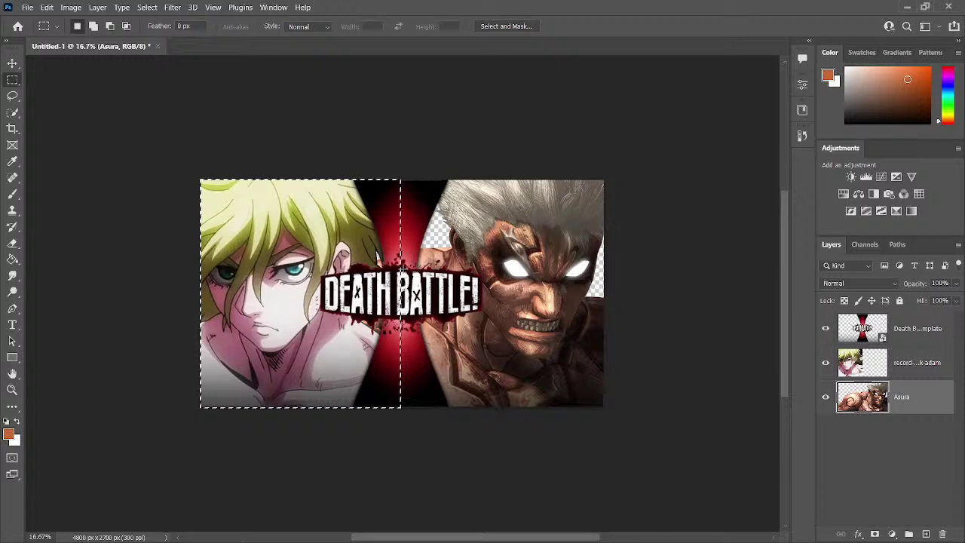
key("Delete")
key("ctrl+d")
Step: Fit the backround-1204441_960_720 image at 120% to fill the canvas, put it beneath the Asura layer, and stretch it slightly past the upper edge
key("v")
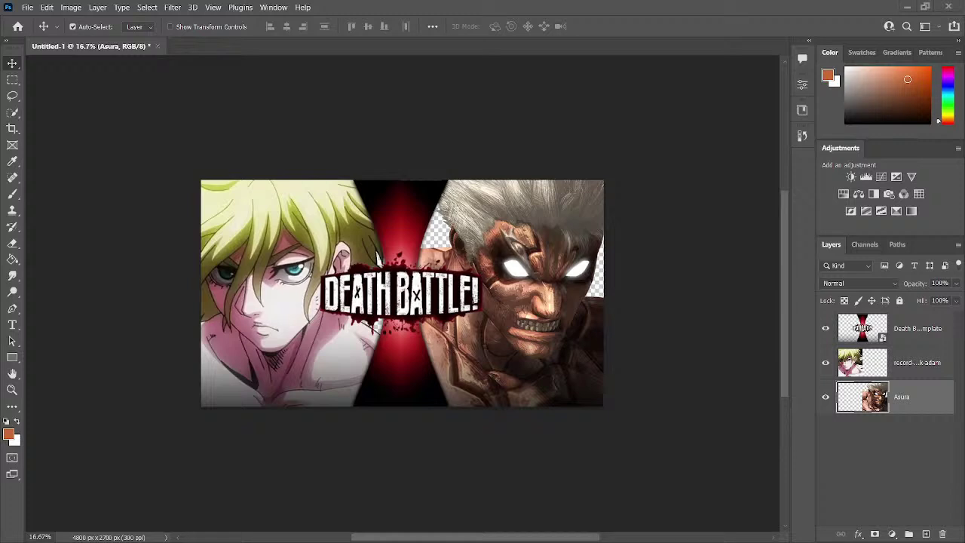
left_click_drag(400, 200, 396, 176)
left_click_drag(402, 387, 410, 406)
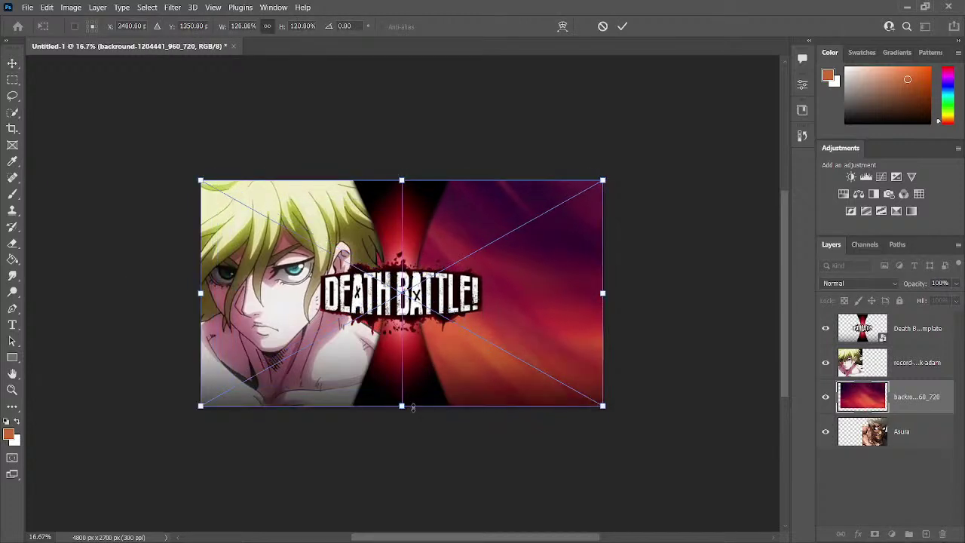
key("Return")
left_click_drag(894, 399, 876, 449)
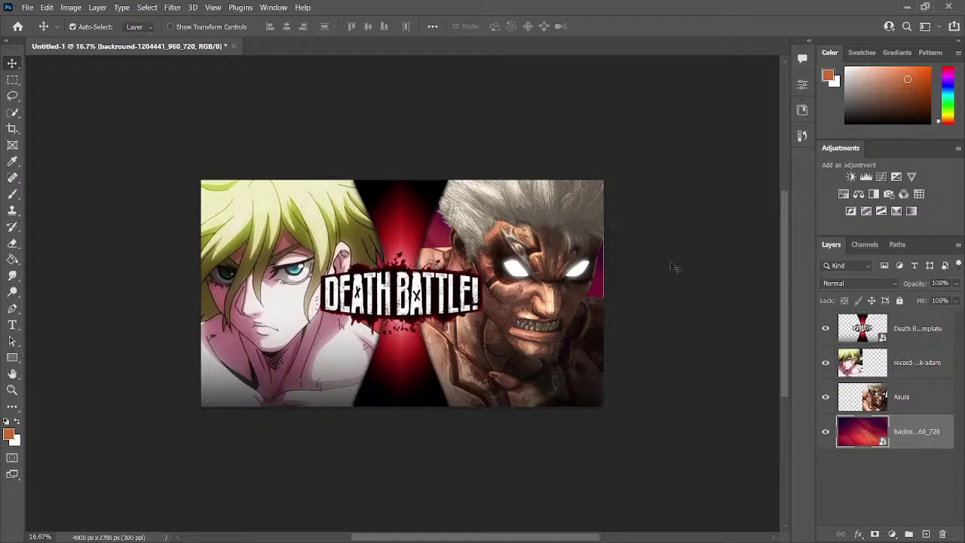
key("ctrl+t")
left_click_drag(402, 181, 403, 175)
key("Return")
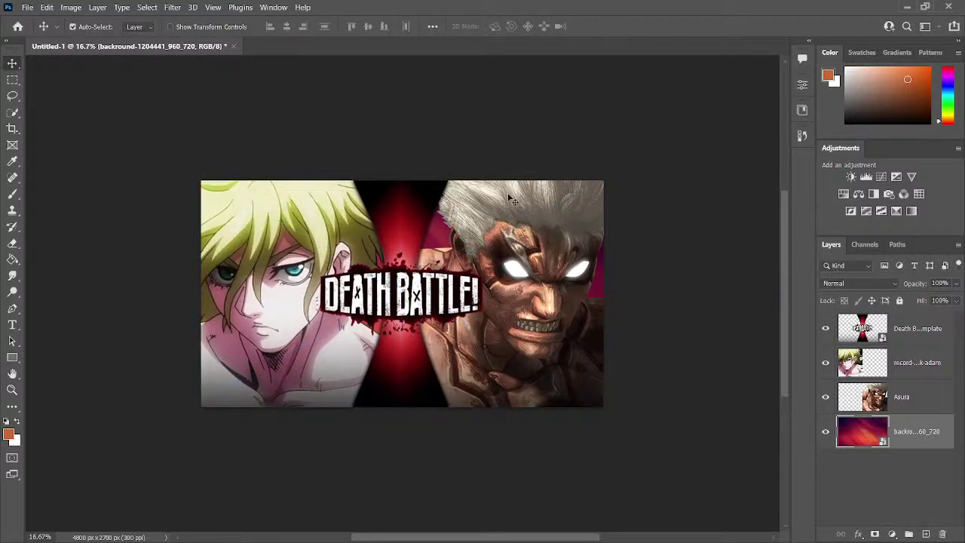
Step: Duplicate the sunset-coloured background layer and set the copy's blend mode to Lighter Color
key("ctrl+j")
scroll(828, 290, "down", 7)
key("Down")
key("Down")
key("Down")
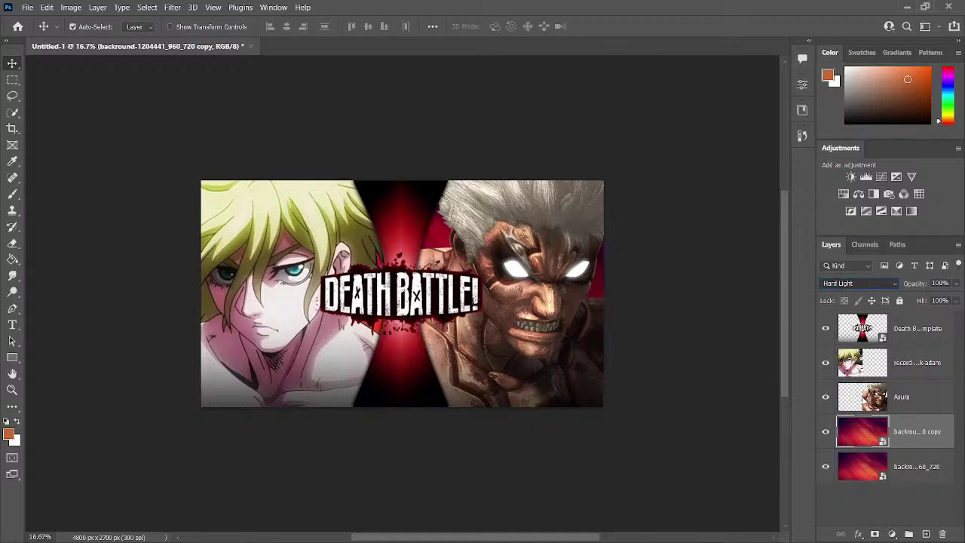
key("Up")
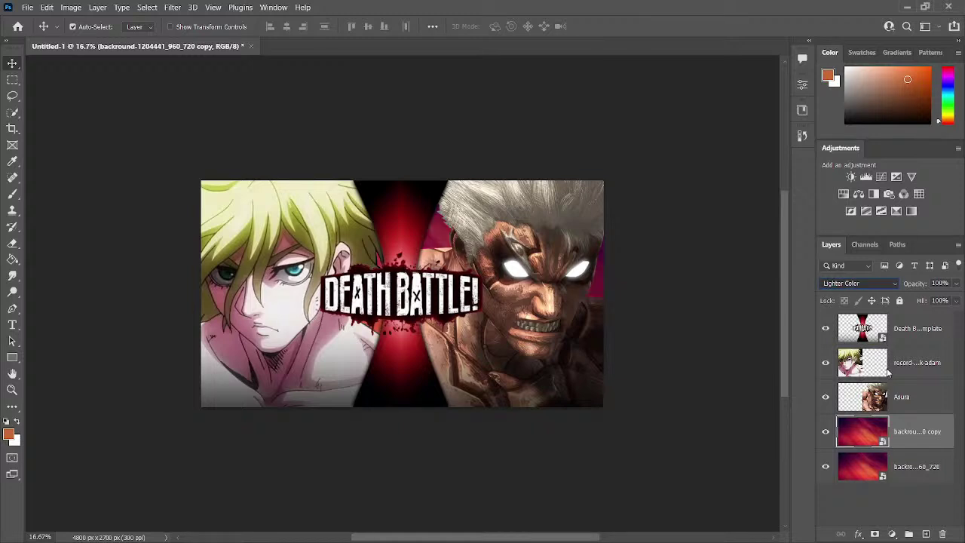
key("Up")
key("Down")
key("Down")
key("Down")
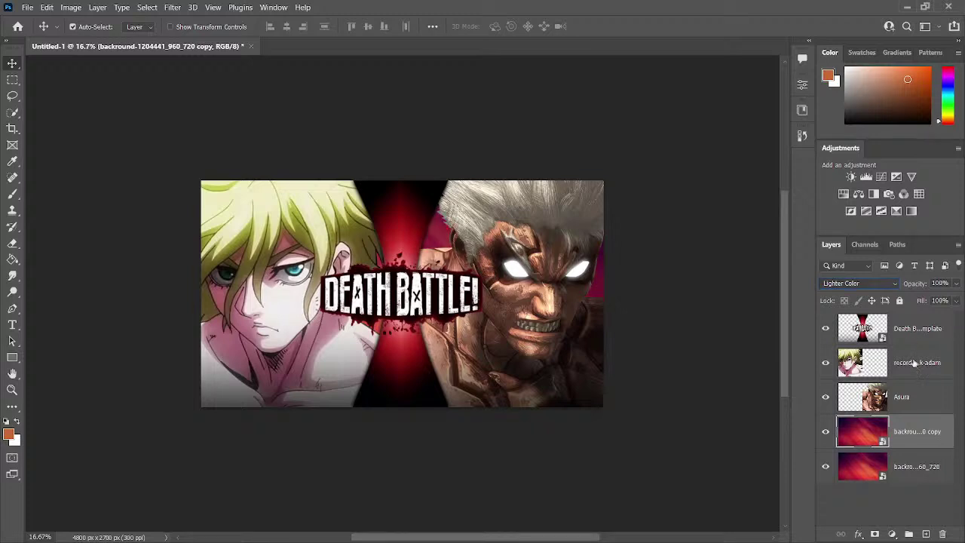
Step: Add a Drop Shadow layer style to the record-of-ragnarok-adam layer
left_click(862, 365)
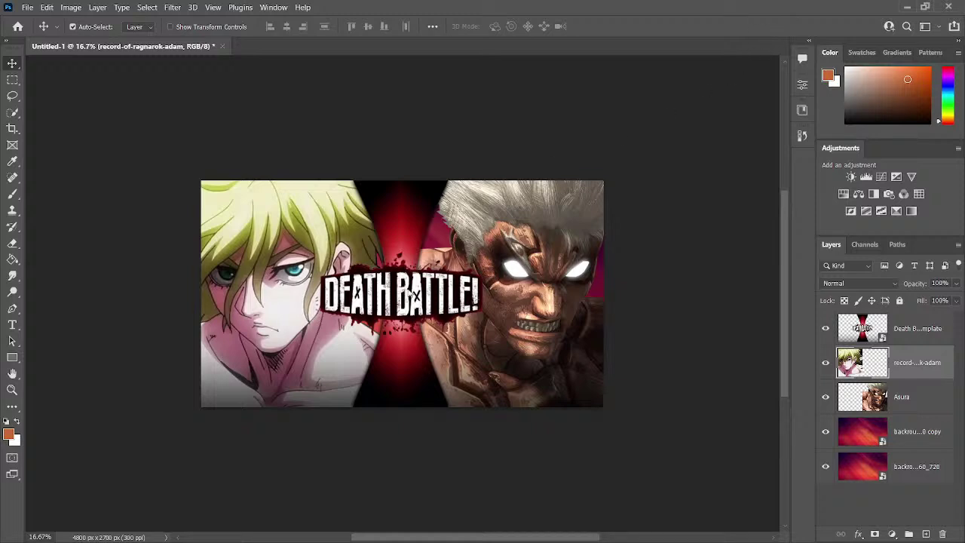
key("space")
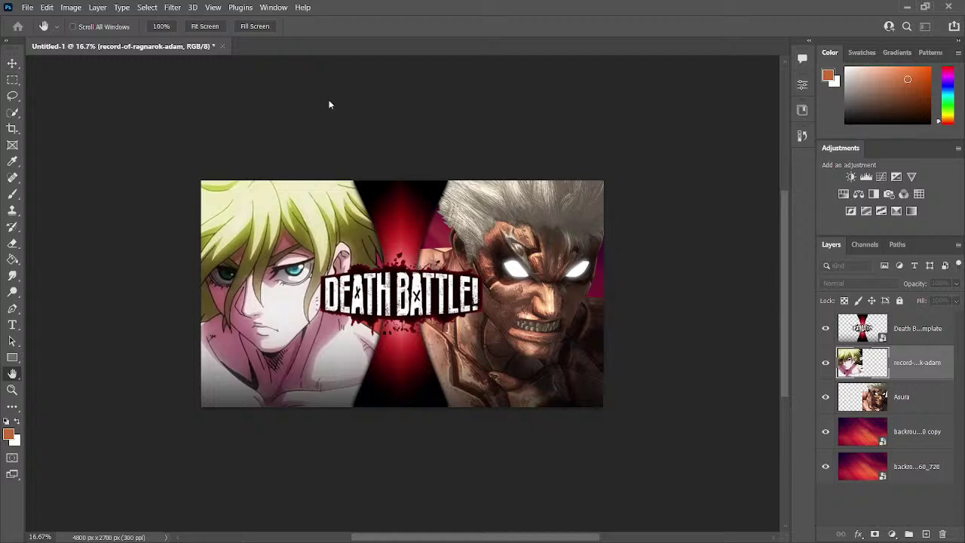
left_click(515, 321)
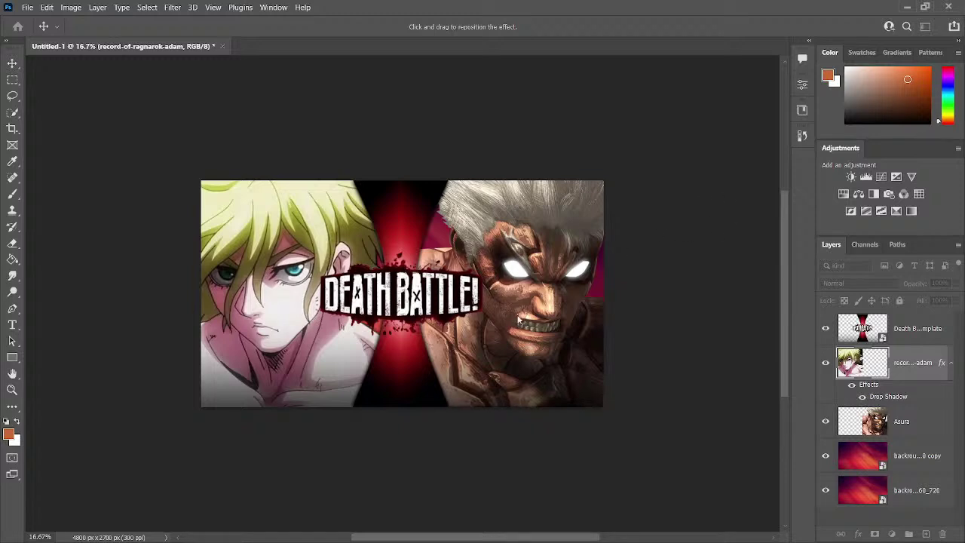
key("h")
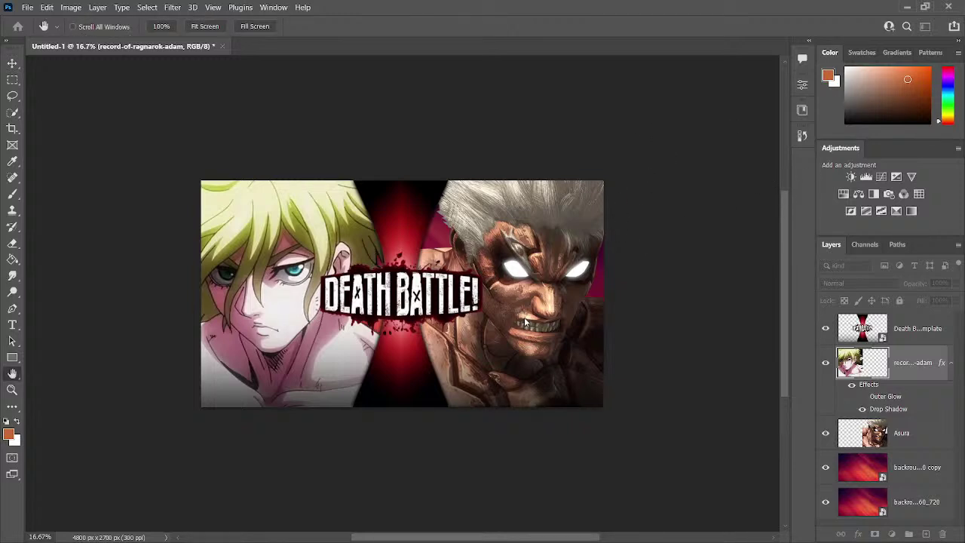
left_click_drag(629, 73, 675, 57)
key("v")
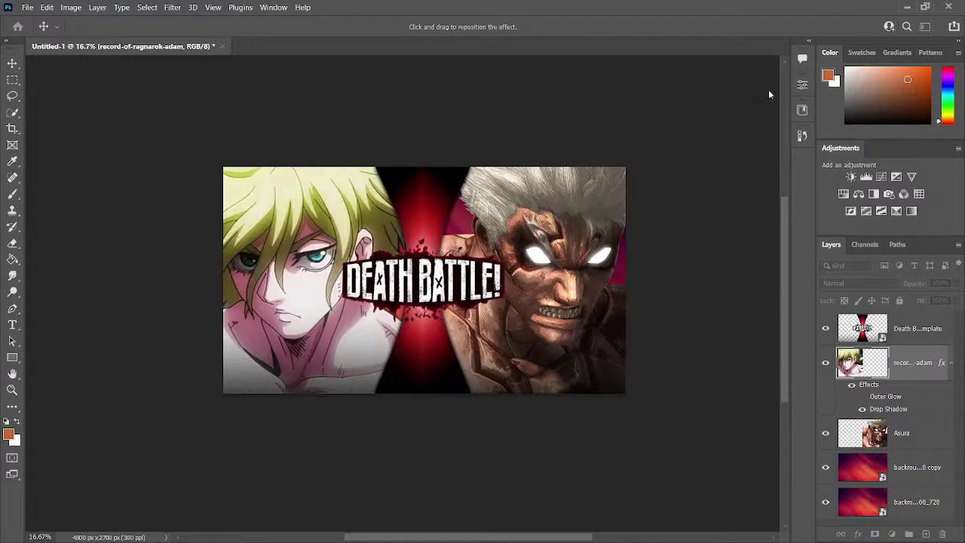
key("Escape")
Step: Add a Drop Shadow layer style to the Asura layer
left_click(904, 422)
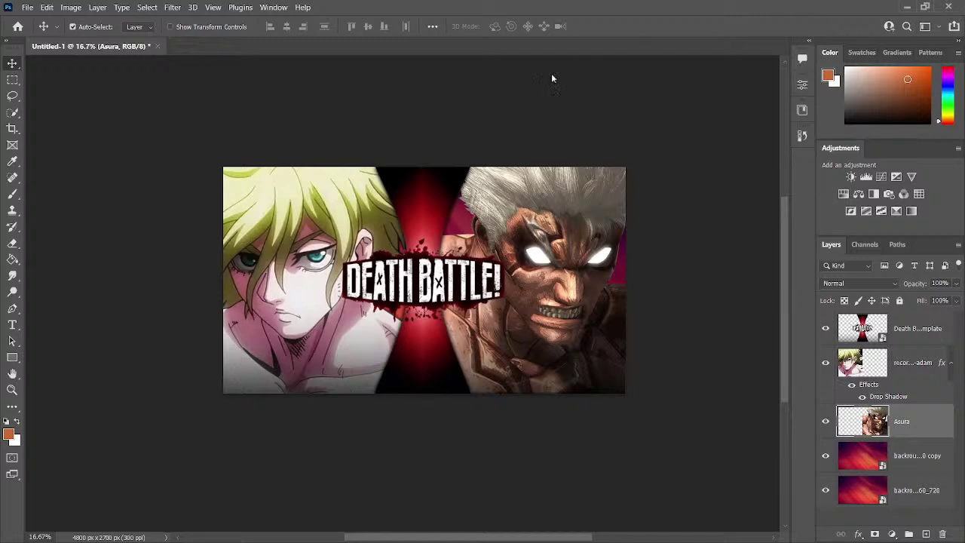
key("Return")
scroll(554, 95, "up", 3)
scroll(552, 92, "down", 3)
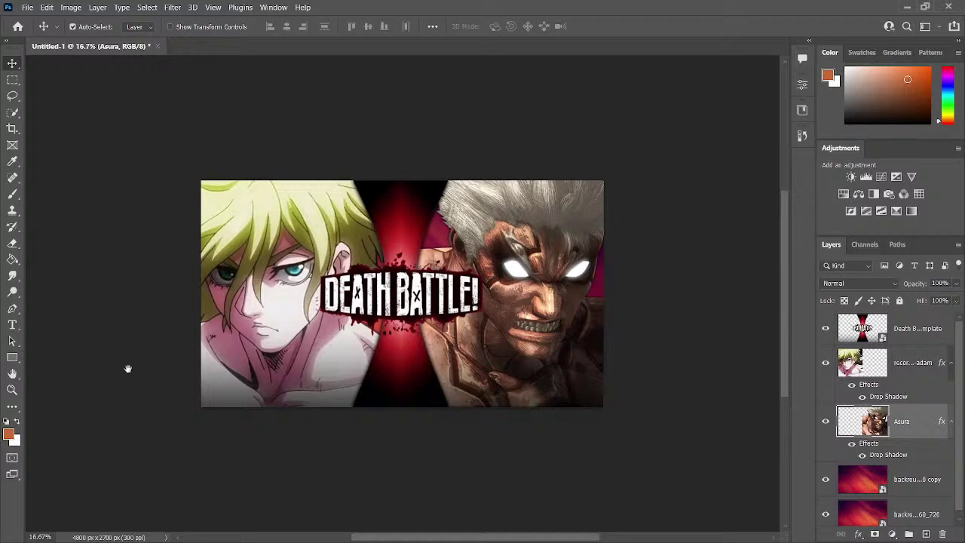
Step: Try merging all visible layers into a single layer and undo the merge
key("ctrl+shift+e")
key("h")
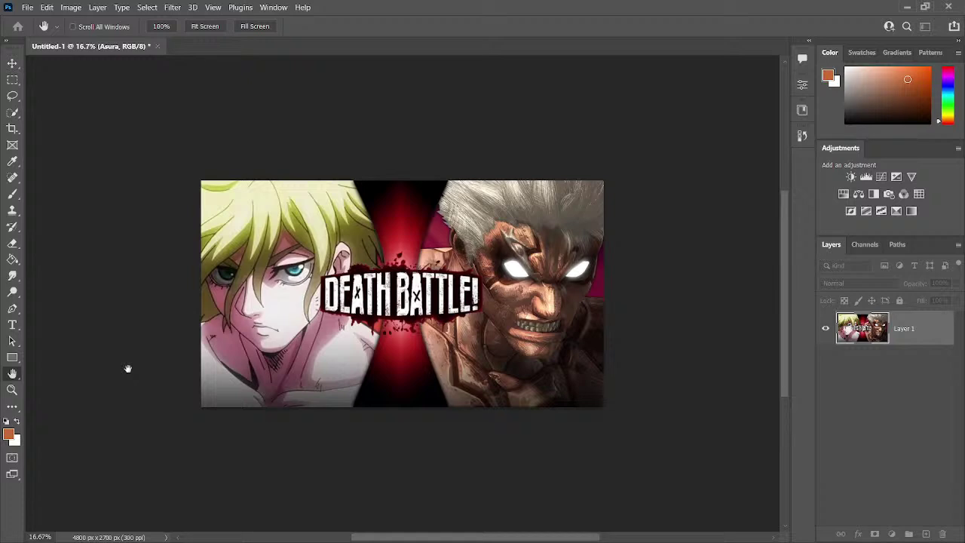
key("v")
key("ctrl+z")
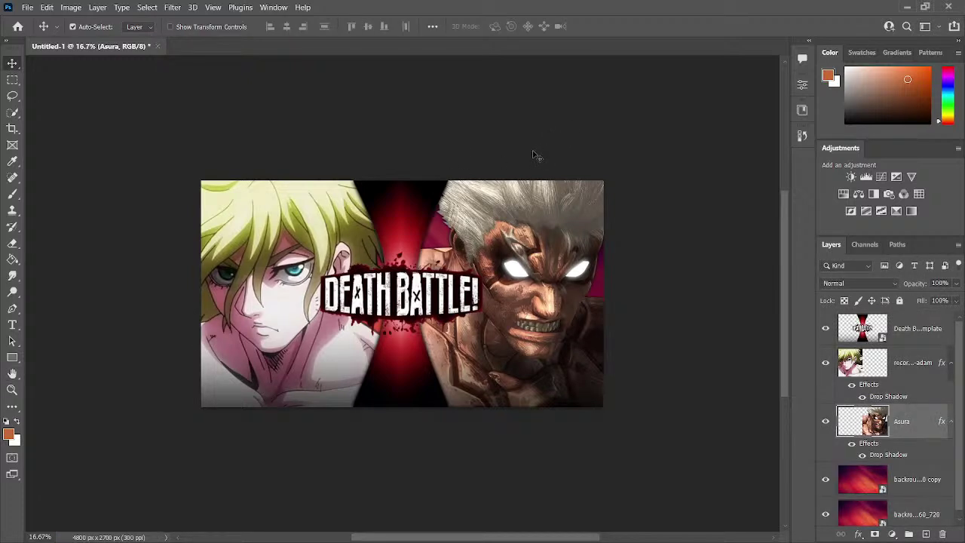